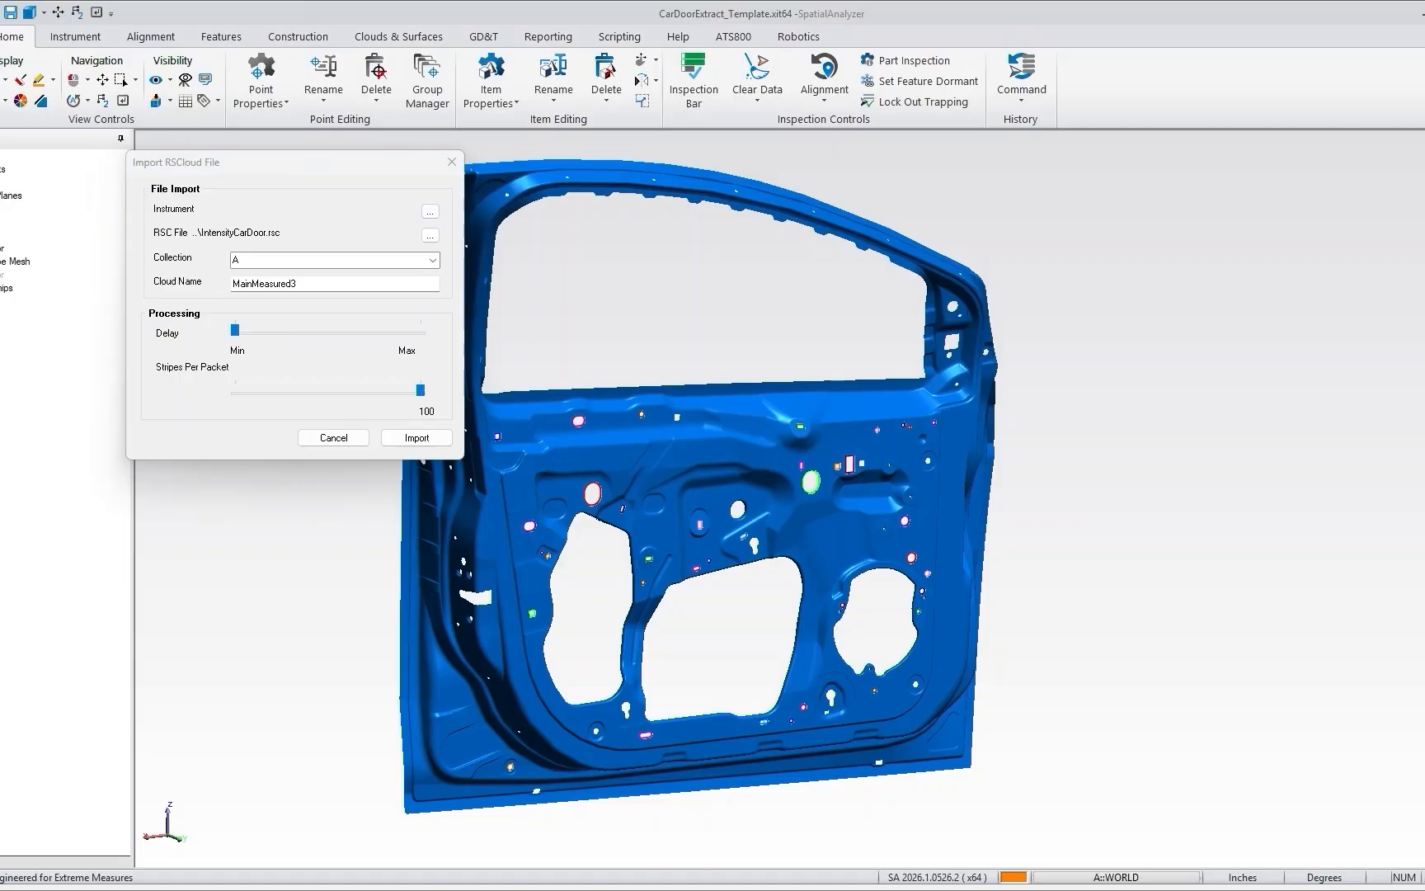
# Import IntensityCarDoor.rsc into collection A as cloud MainMeasured3, using the Leica AT960/930 as its instrument.
pyautogui.moveTo(580, 169); pyautogui.dragTo(620, 172)
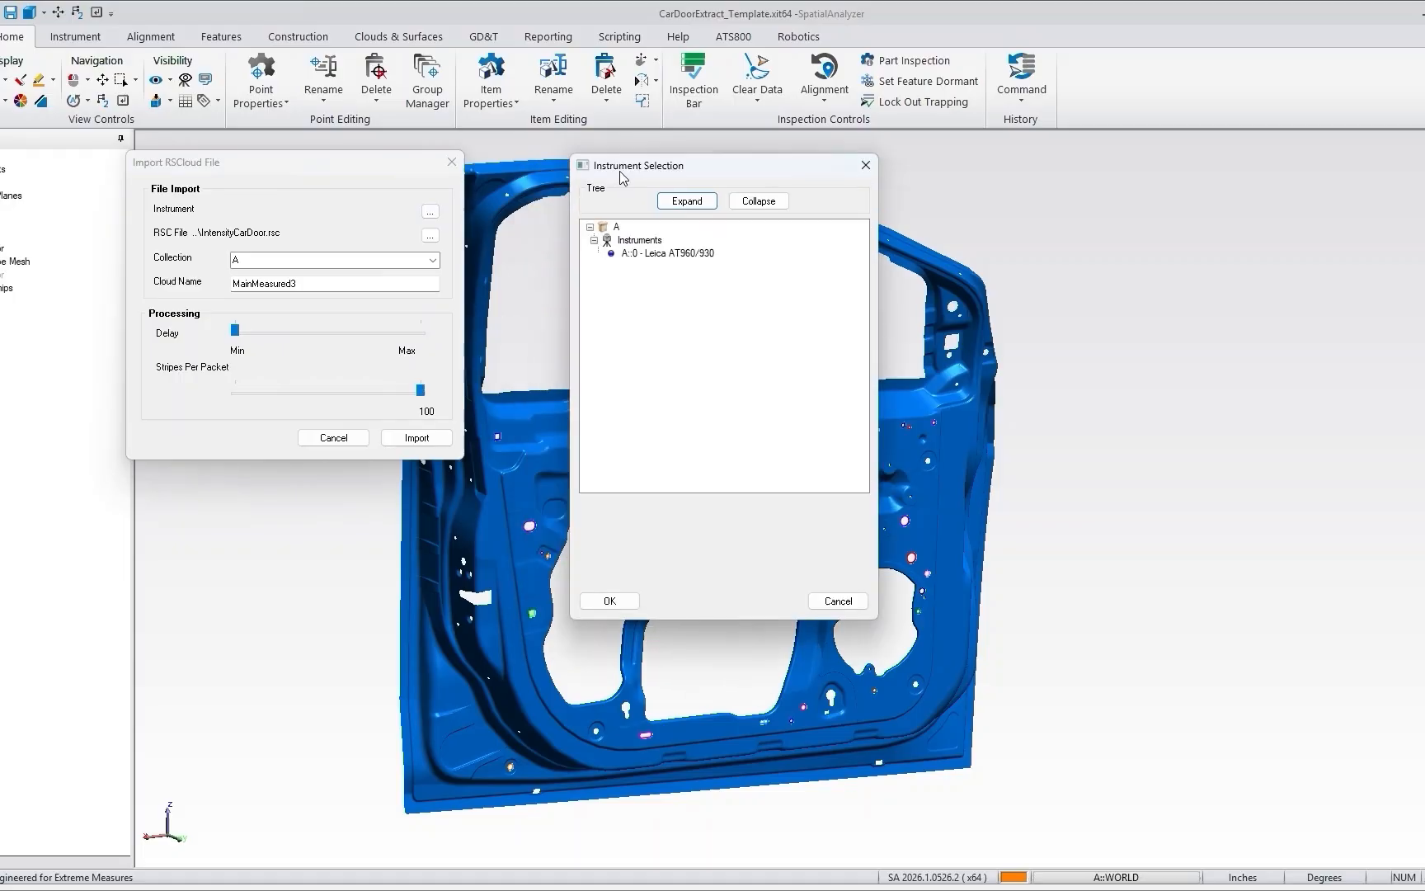
pyautogui.click(610, 601)
pyautogui.click(414, 437)
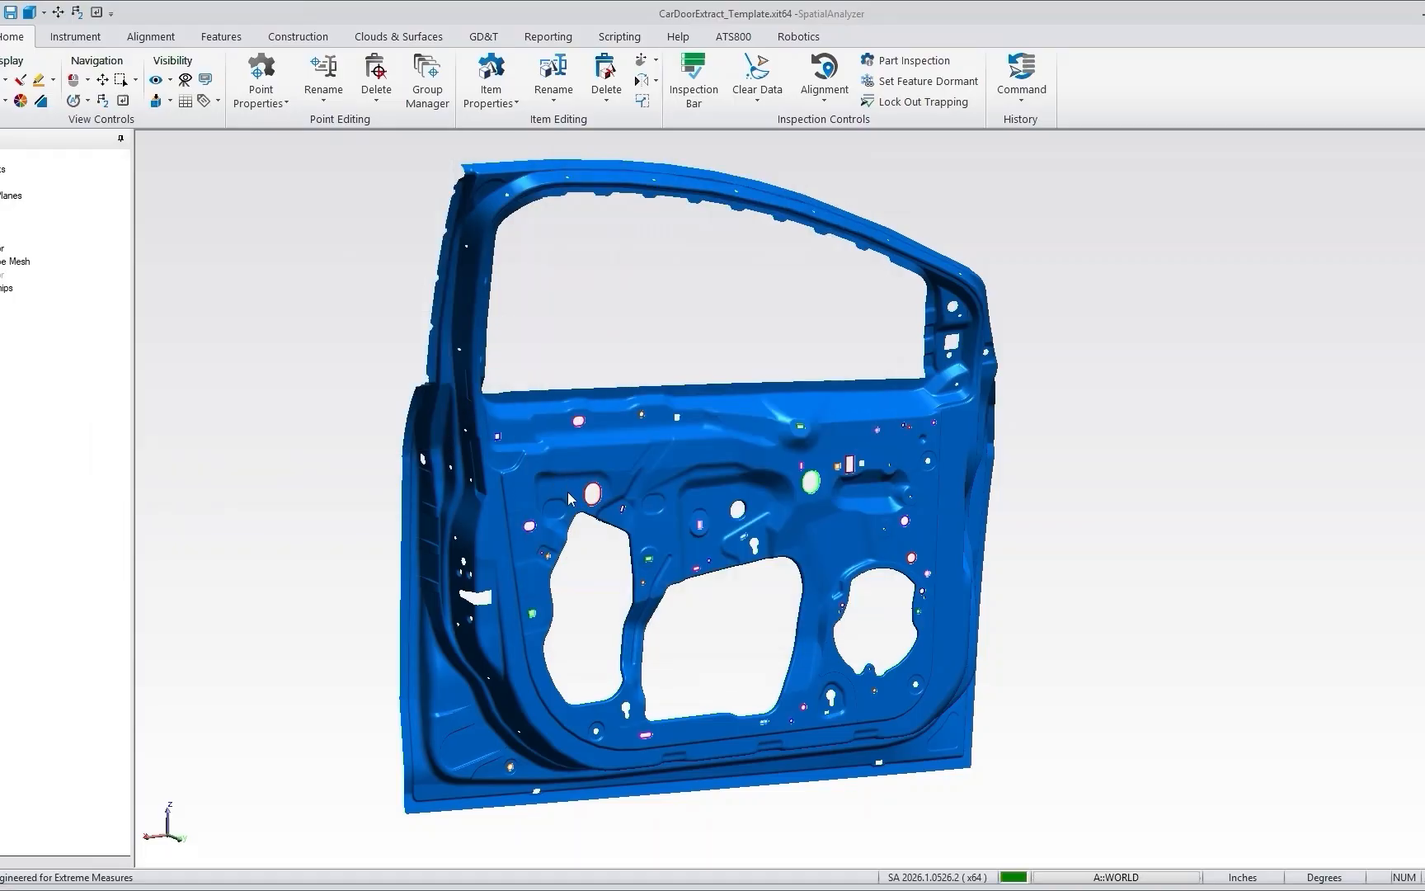
# Save a scan stripe cloud from the imported MainMeasured3 enhanced cloud.
pyautogui.scroll(5, 513, 494)
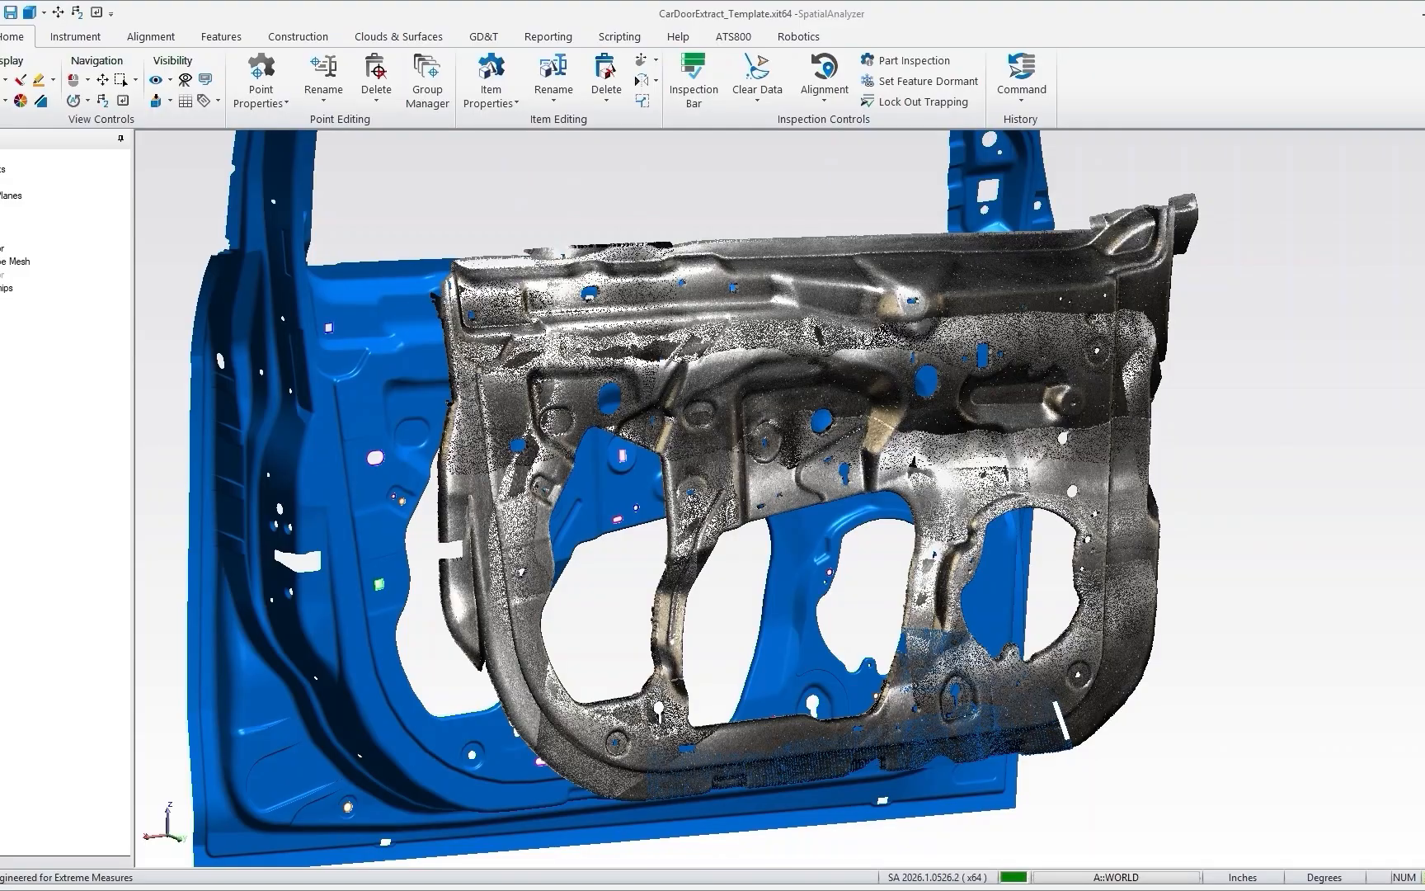
pyautogui.moveTo(1000, 469); pyautogui.dragTo(856, 256)
pyautogui.scroll(2, 808, 315)
pyautogui.scroll(-2, 862, 279)
pyautogui.scroll(2, 1101, 239)
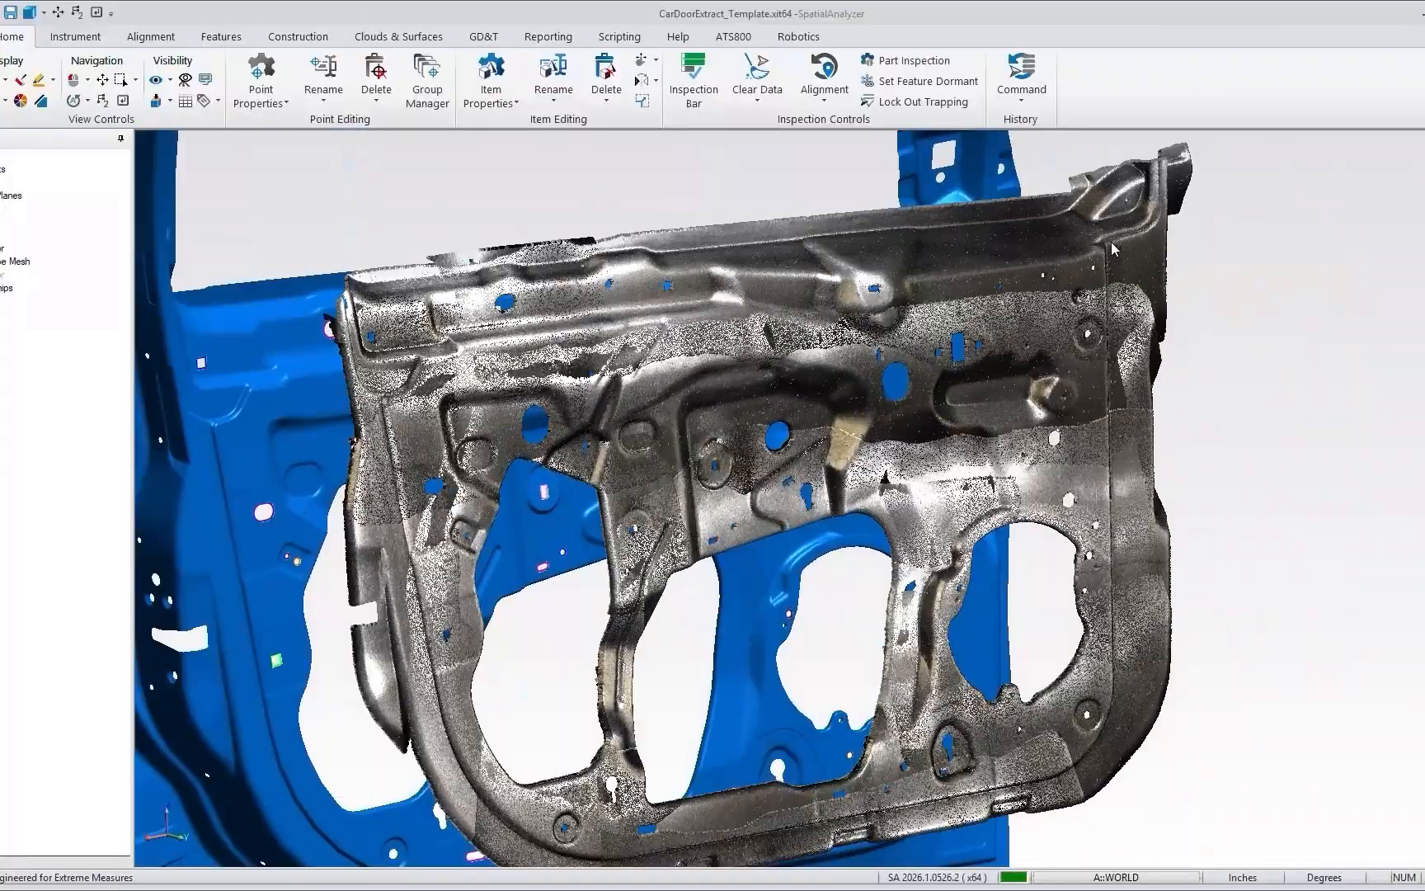
pyautogui.rightClick(1115, 249)
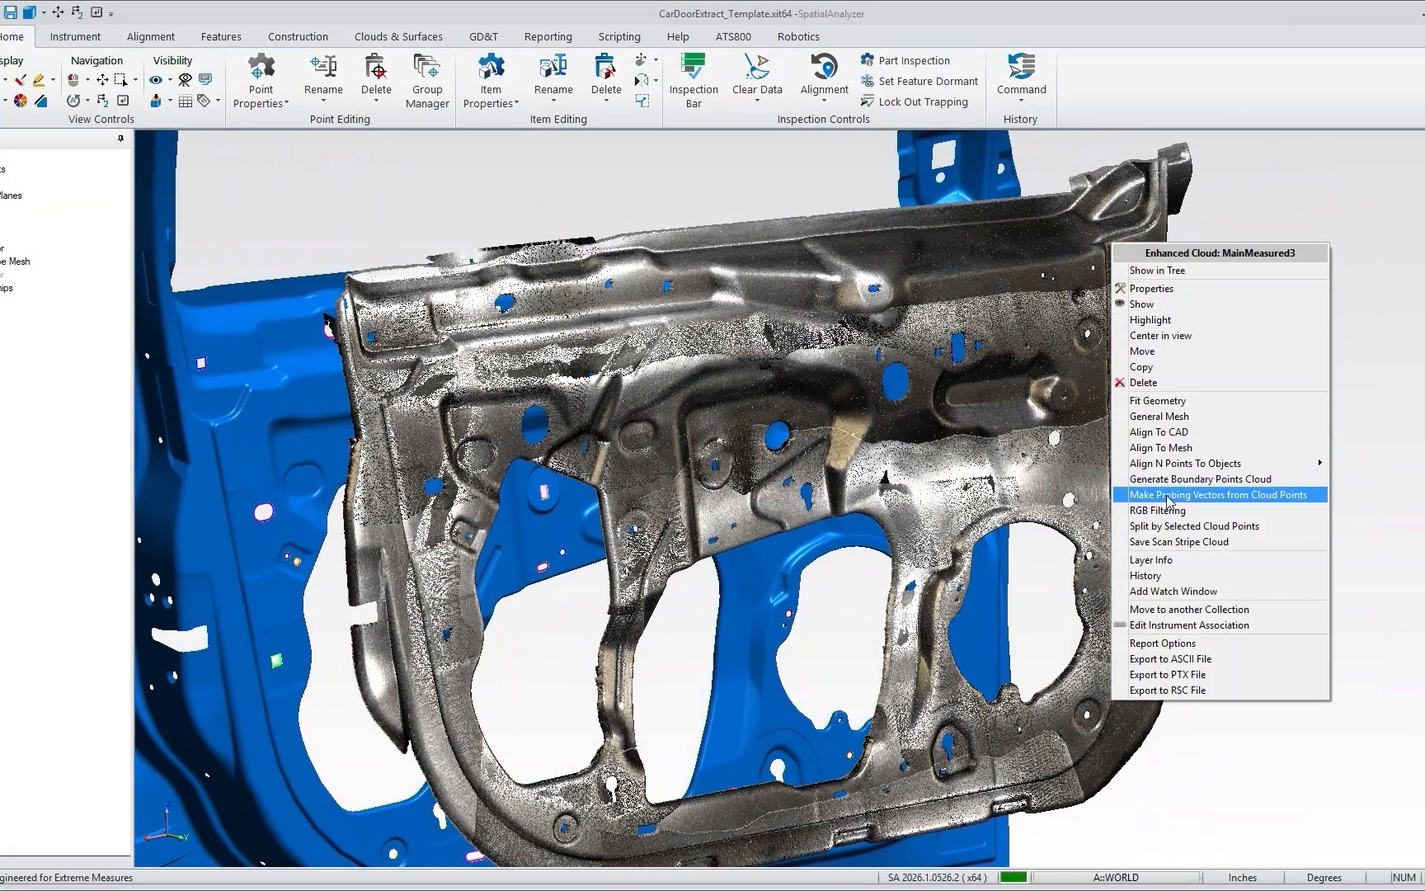
pyautogui.click(1187, 541)
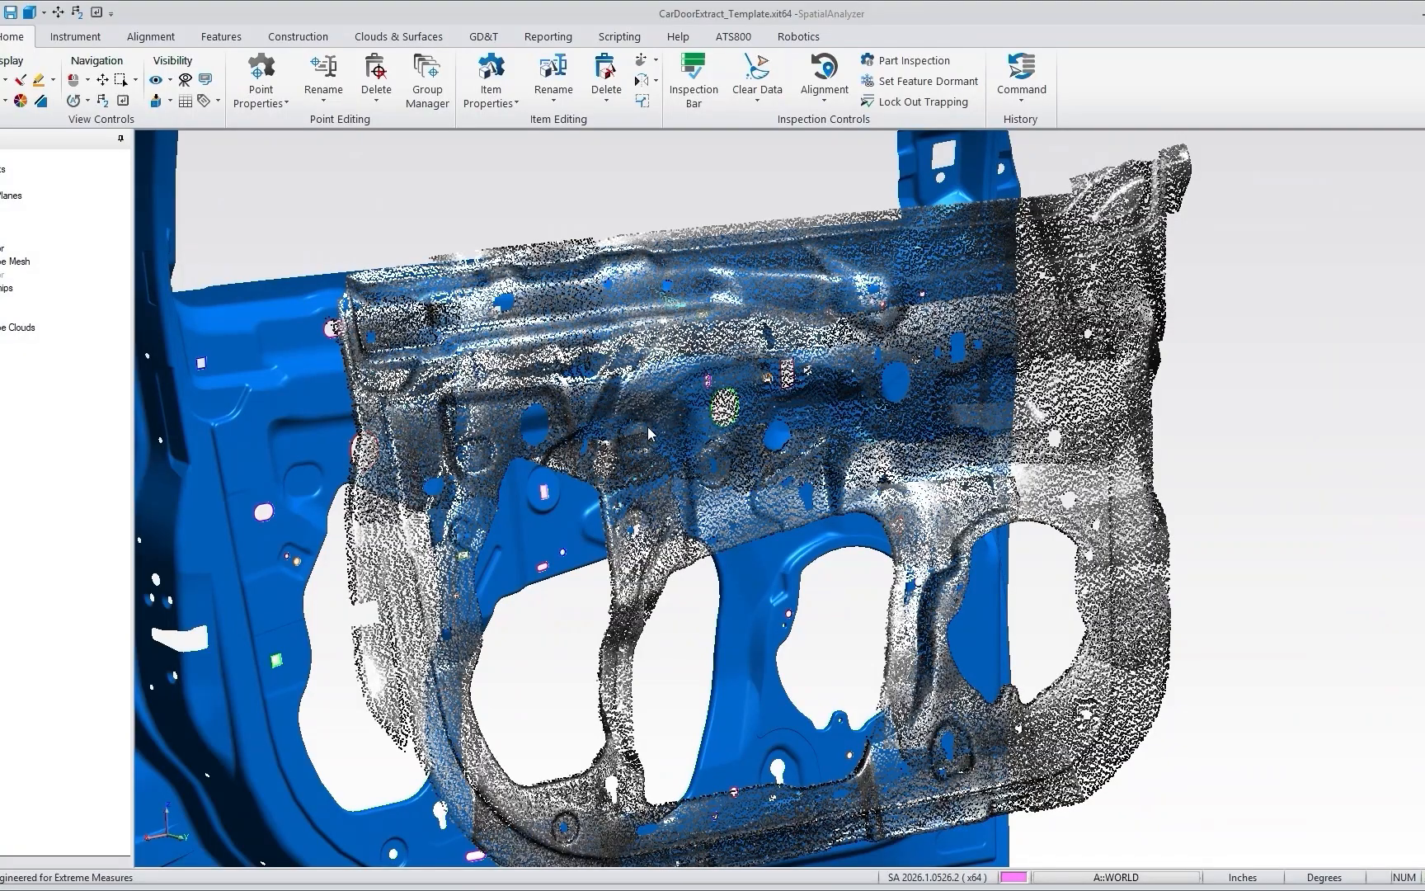
# Turn off Color (Intensity) Mode for the MainMeasured4 scan stripe cloud in its properties.
pyautogui.moveTo(660, 393); pyautogui.dragTo(708, 399)
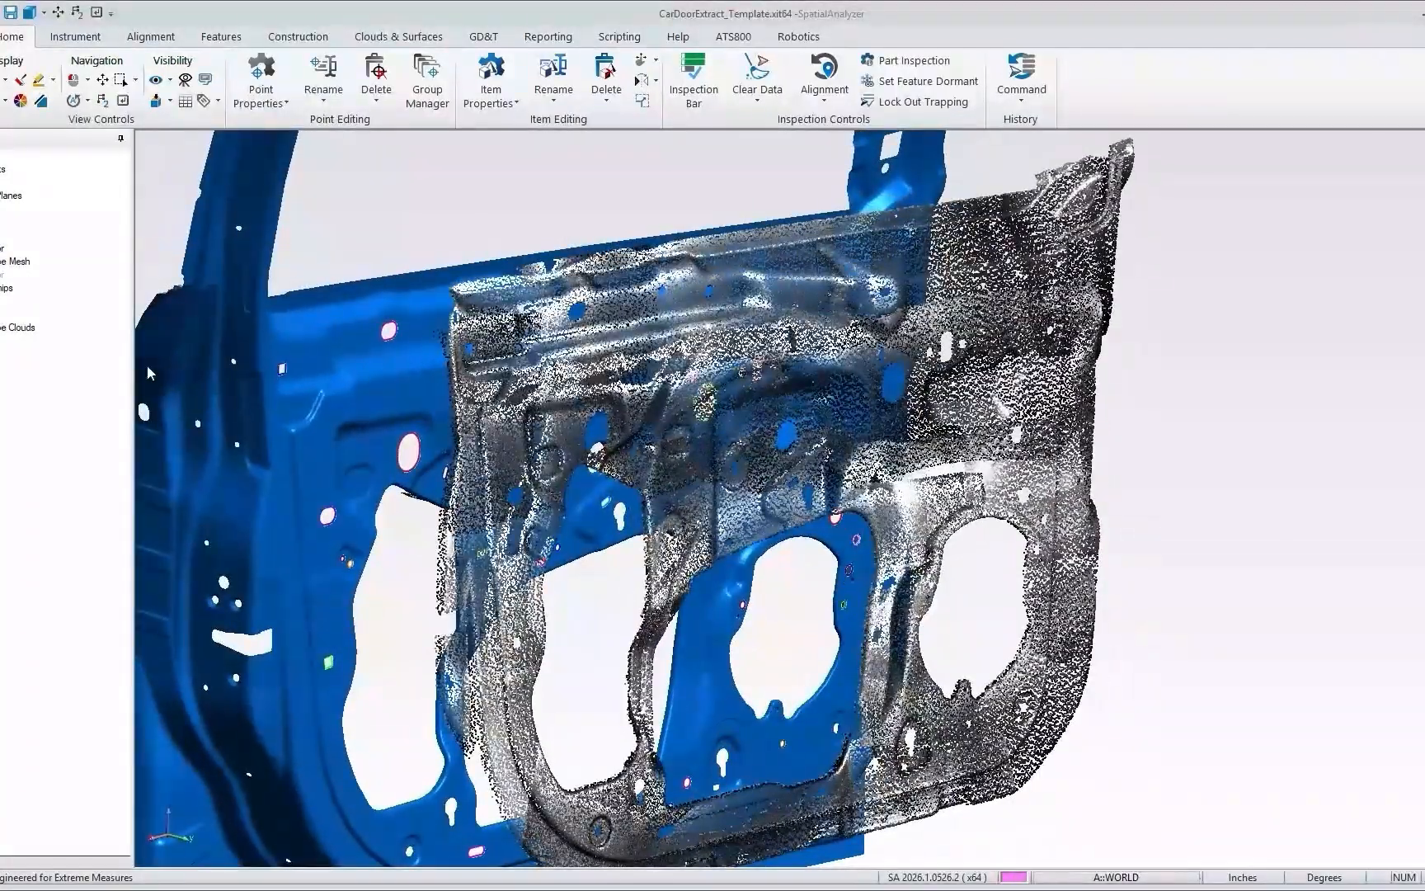
pyautogui.rightClick(17, 340)
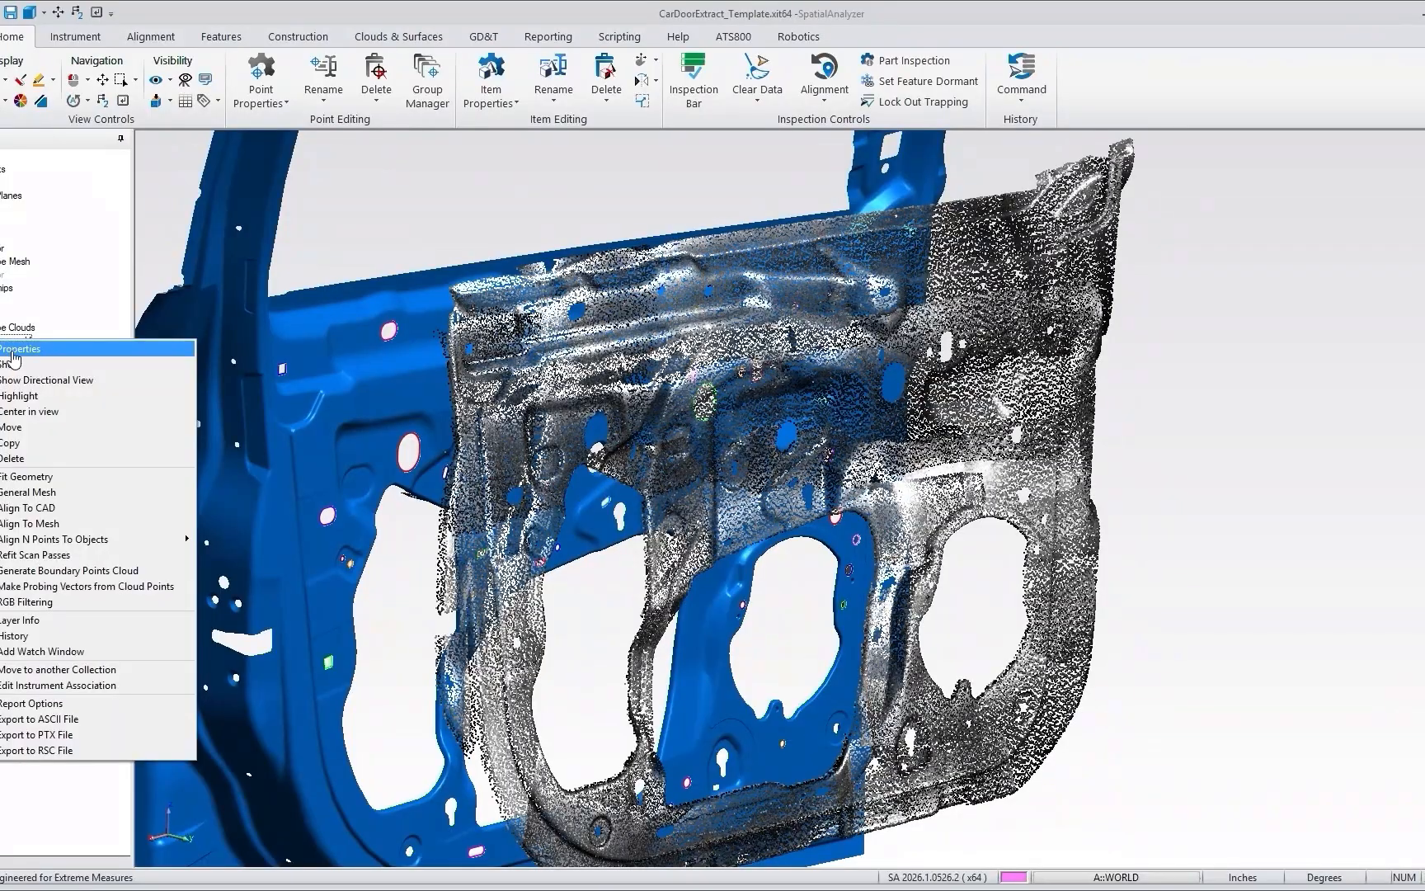
pyautogui.click(12, 356)
pyautogui.click(1271, 573)
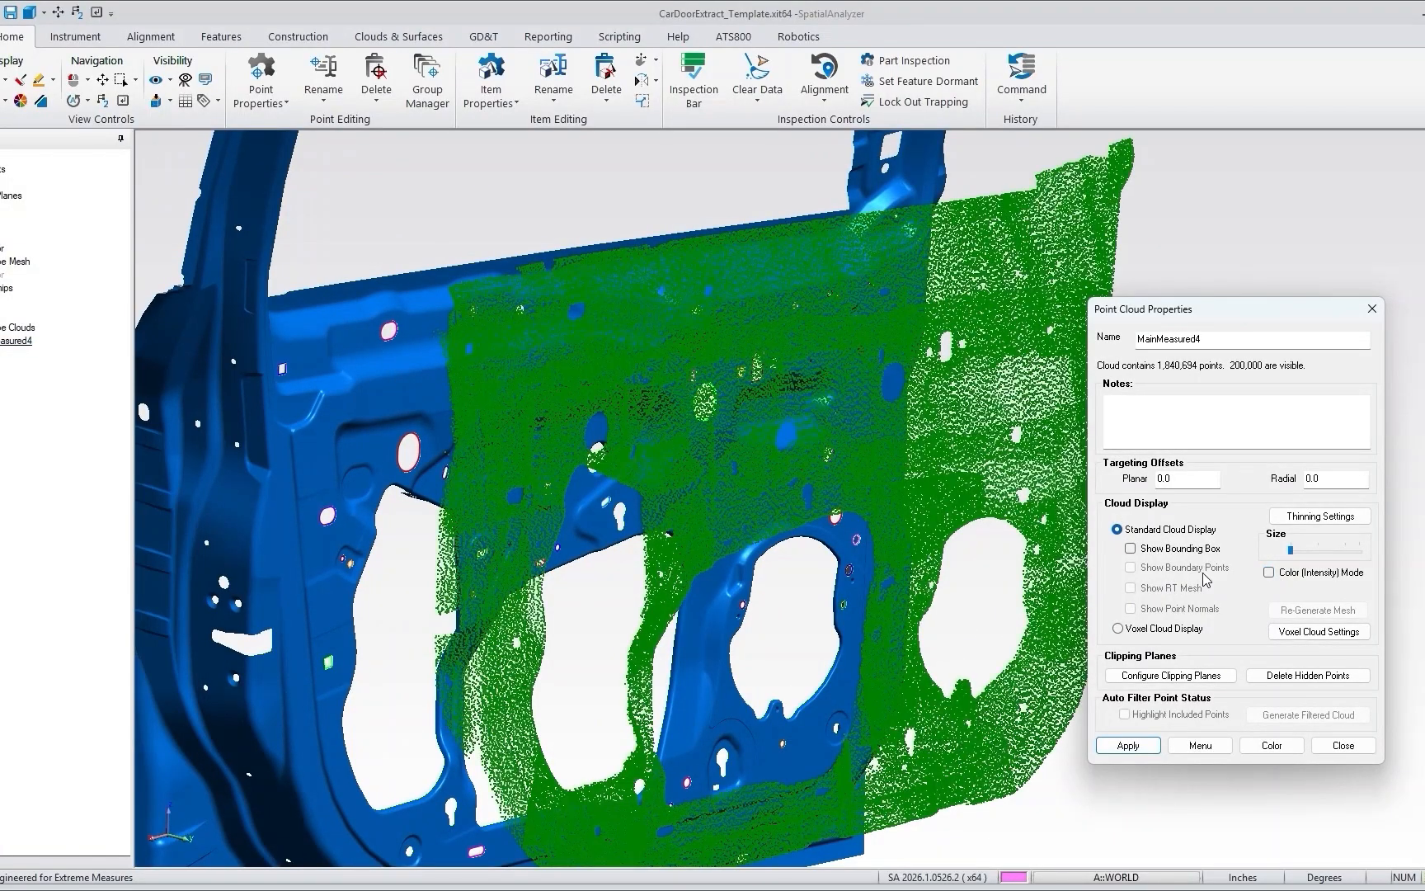
pyautogui.moveTo(1041, 559); pyautogui.dragTo(960, 528, button='middle')
pyautogui.click(1342, 745)
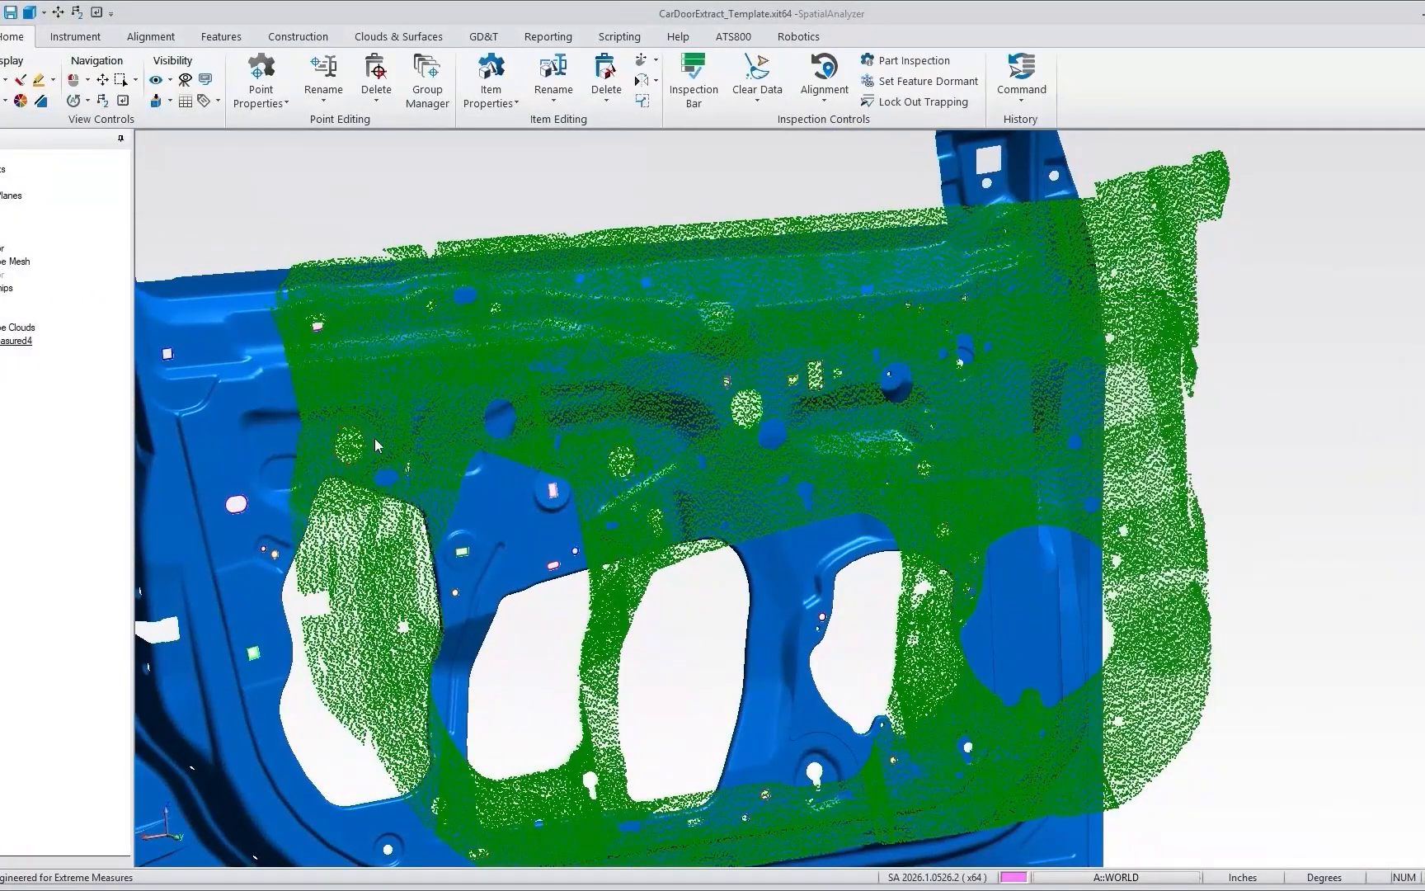
# Leave only the MainMeasured3 cloud displayed by hiding the MainMeasured4 cloud and the blue CAD door.
pyautogui.click(4, 341)
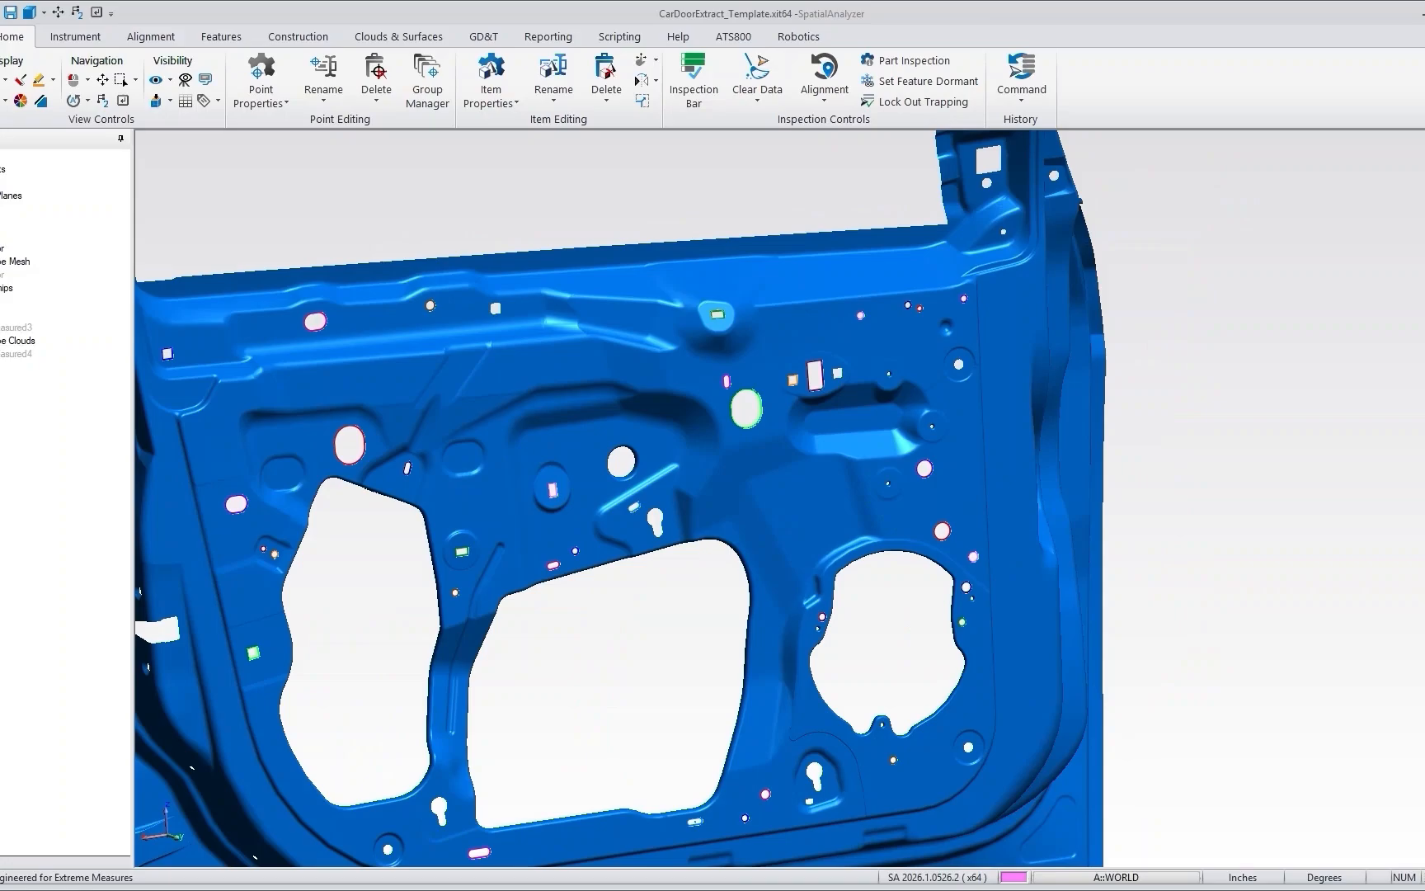
pyautogui.click(3, 329)
pyautogui.moveTo(627, 441); pyautogui.dragTo(854, 417, button='middle')
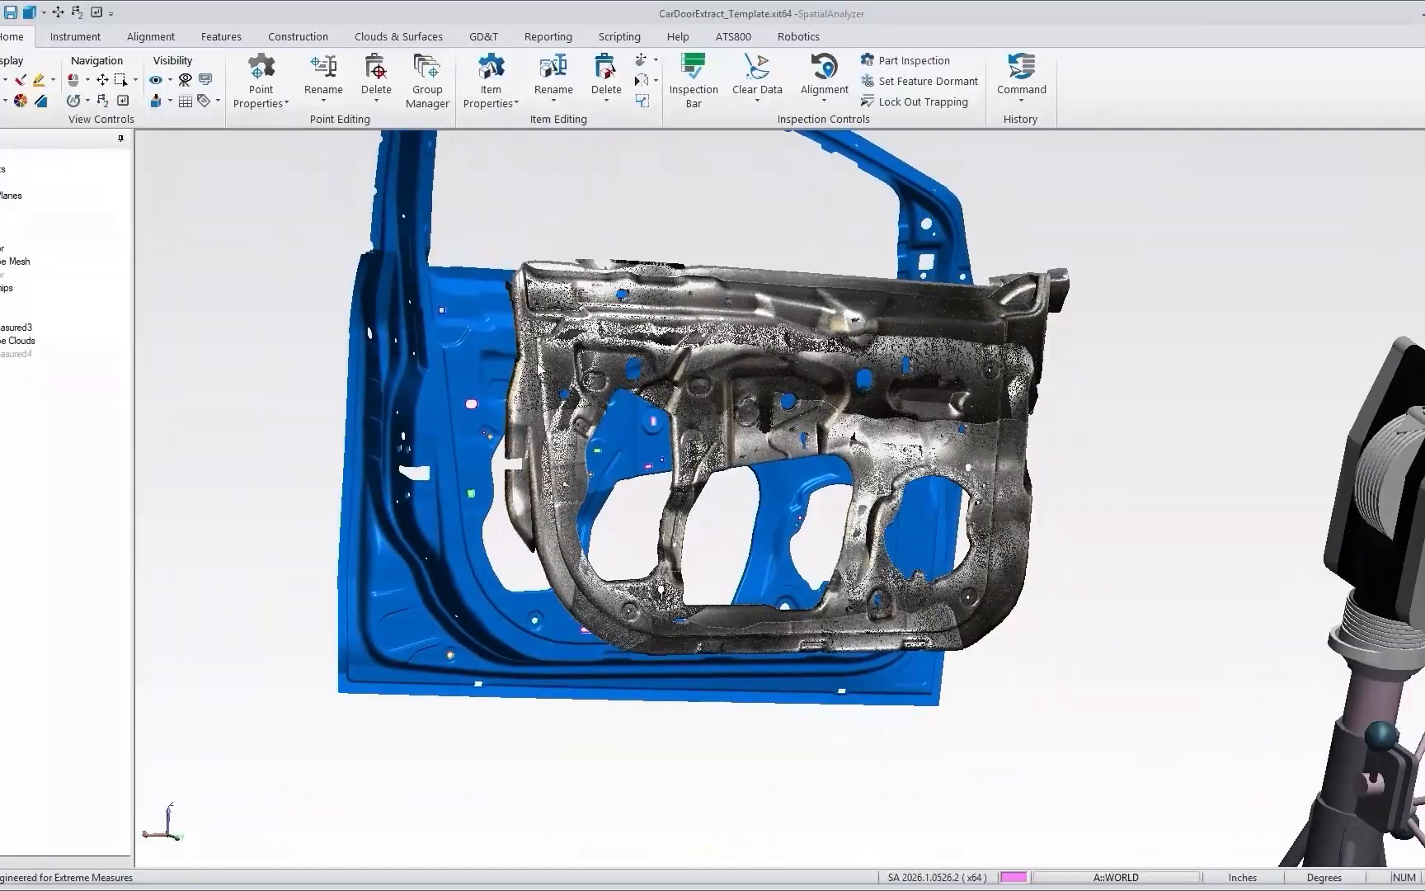
pyautogui.click(3, 248)
# Split the MainMeasured3 cloud by selected points, picking a rectangular patch around the round hole above the central opening.
pyautogui.moveTo(825, 363); pyautogui.dragTo(735, 355, button='middle')
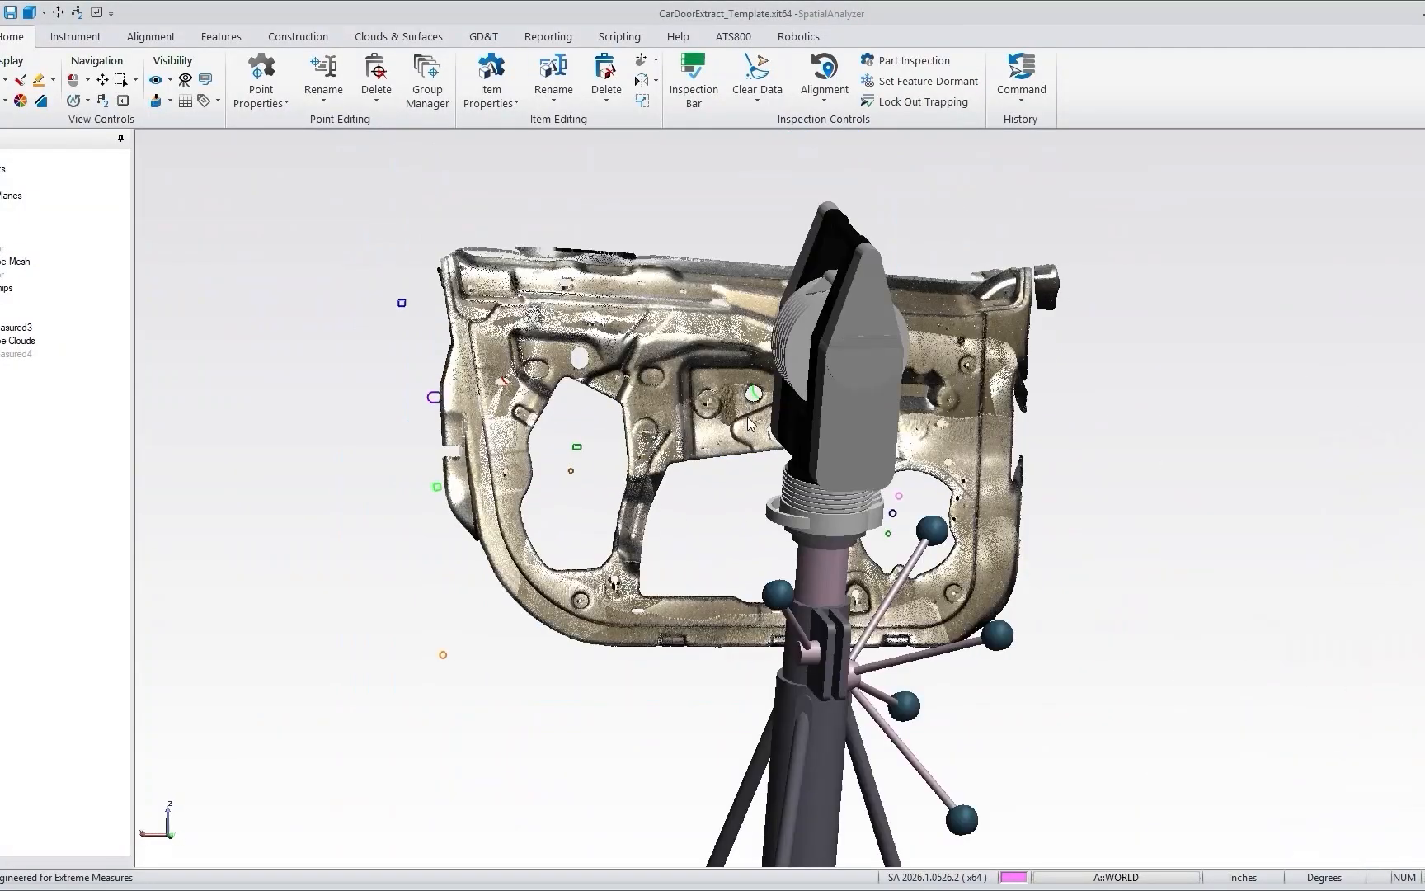
pyautogui.scroll(5, 736, 356)
pyautogui.moveTo(623, 351); pyautogui.dragTo(747, 408, button='middle')
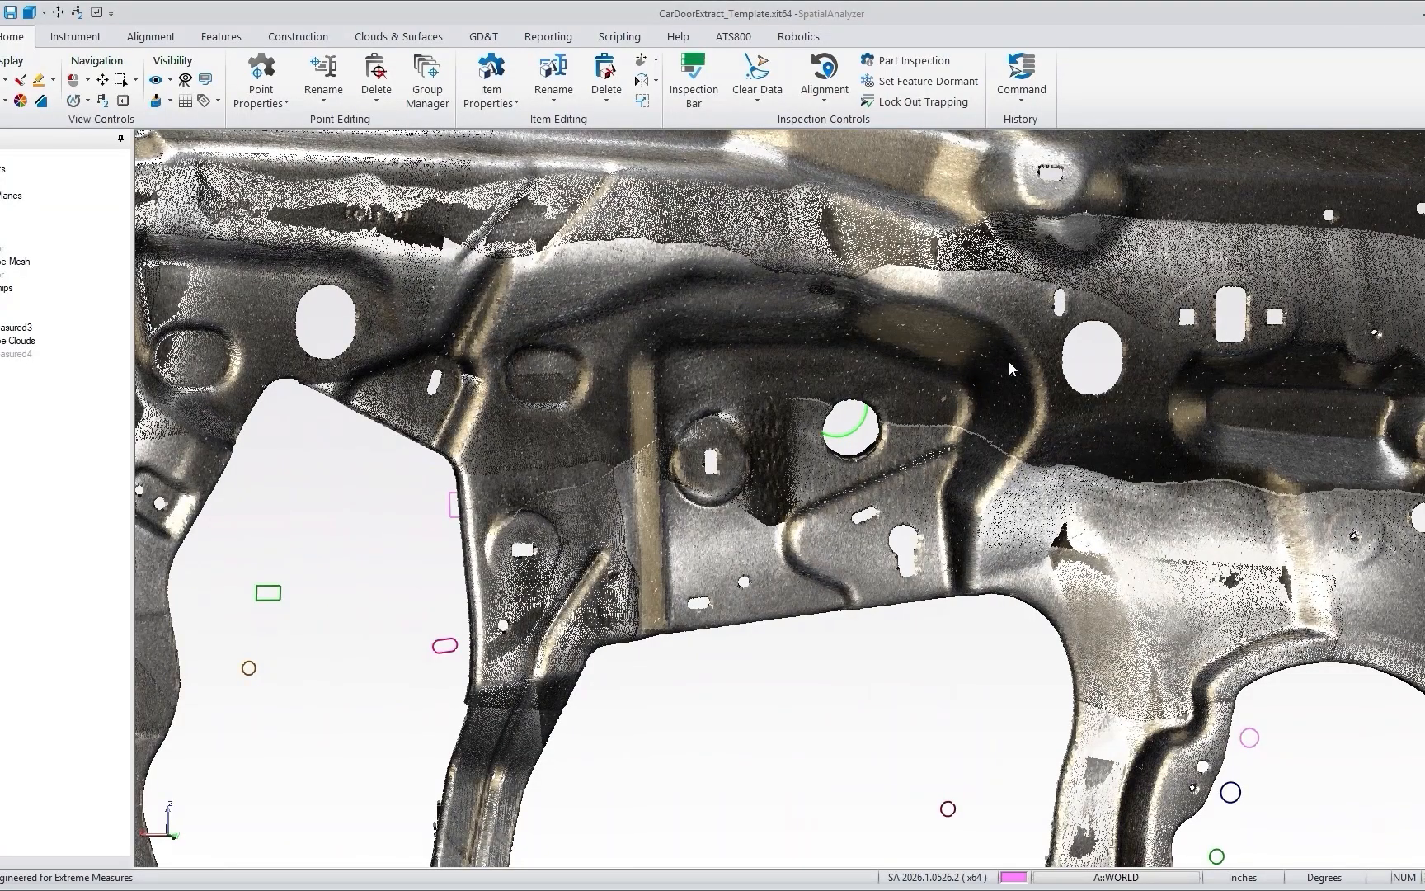
pyautogui.rightClick(941, 480)
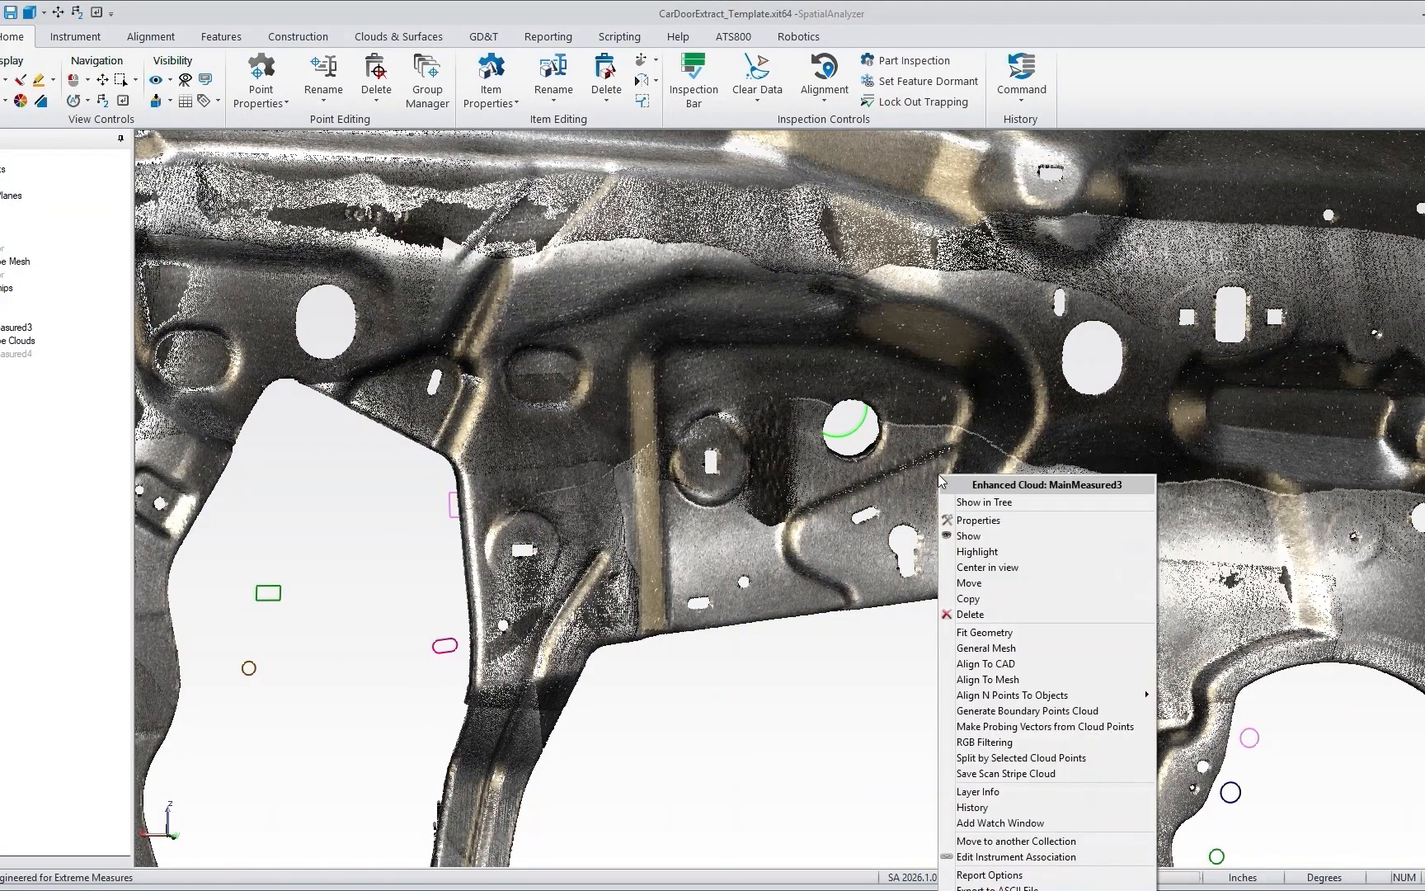
pyautogui.click(1004, 757)
pyautogui.moveTo(683, 333); pyautogui.dragTo(981, 621)
pyautogui.press('Return')
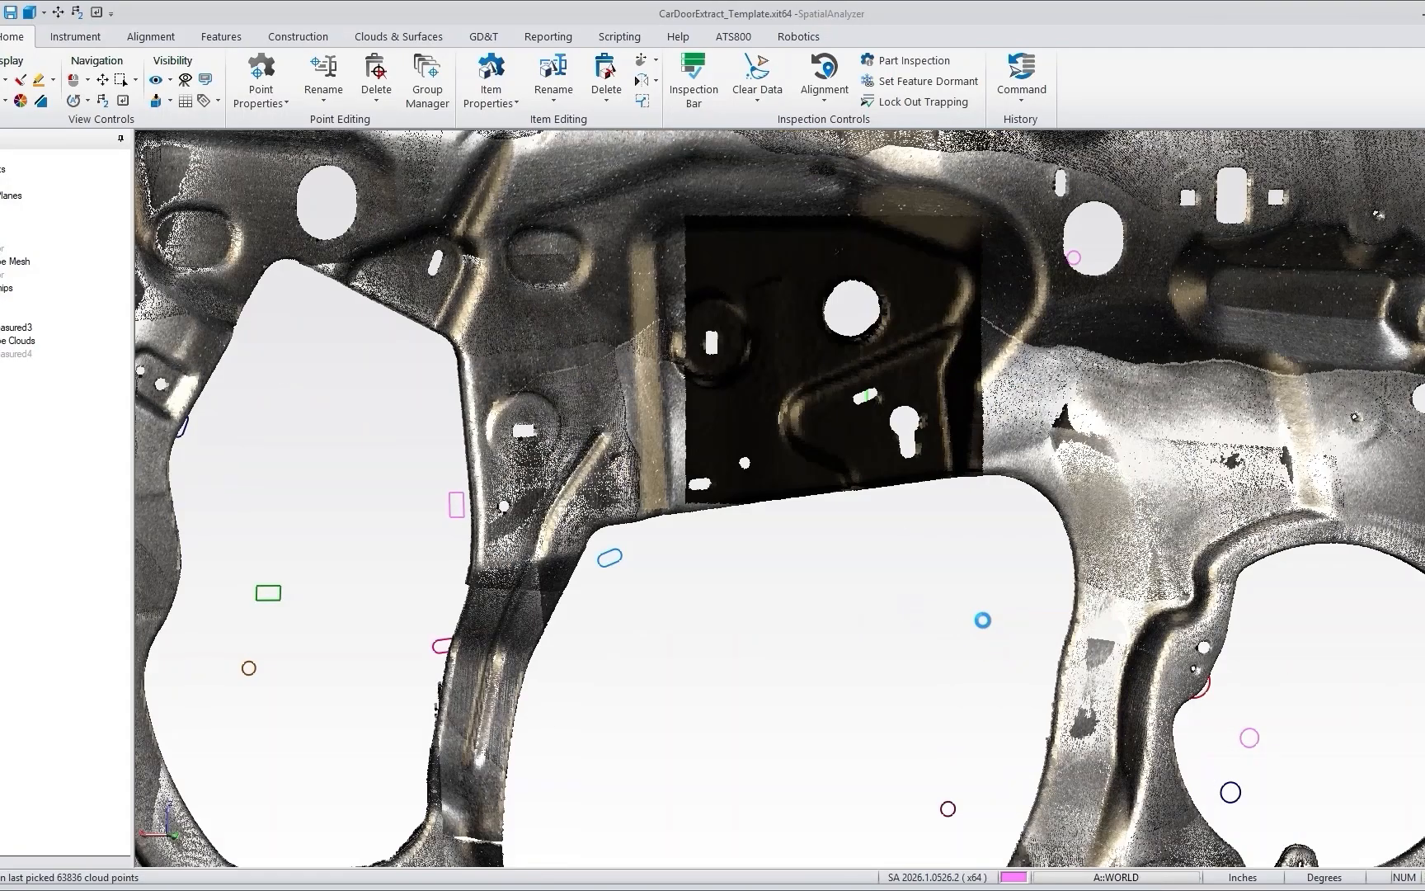
# Show the point normals on the split patch of the MainMeasured3 cloud.
pyautogui.moveTo(899, 592); pyautogui.dragTo(899, 509)
pyautogui.scroll(4, 898, 509)
pyautogui.moveTo(828, 446); pyautogui.dragTo(884, 376)
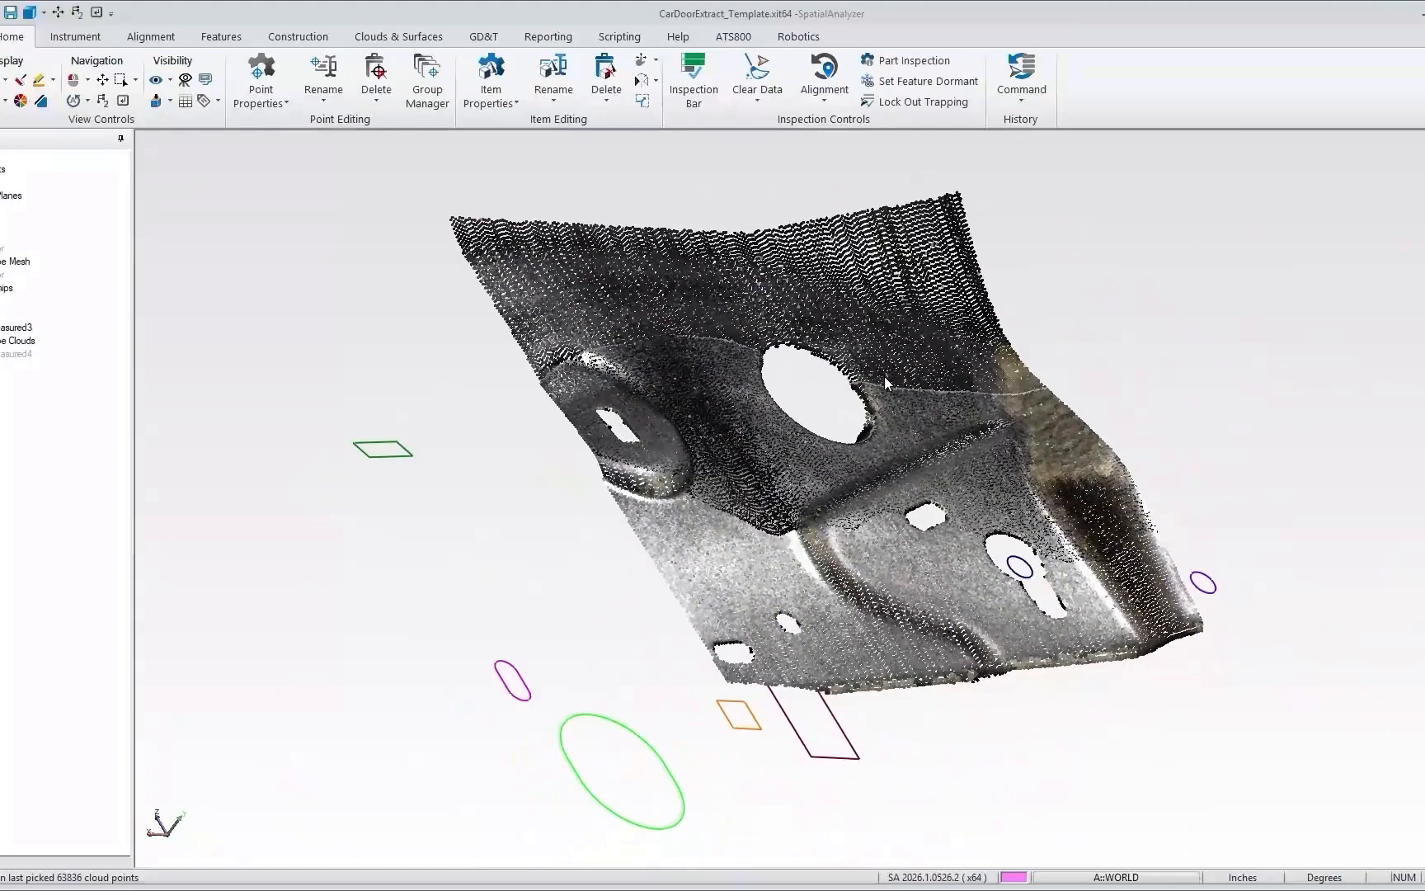
pyautogui.rightClick(903, 264)
pyautogui.click(940, 306)
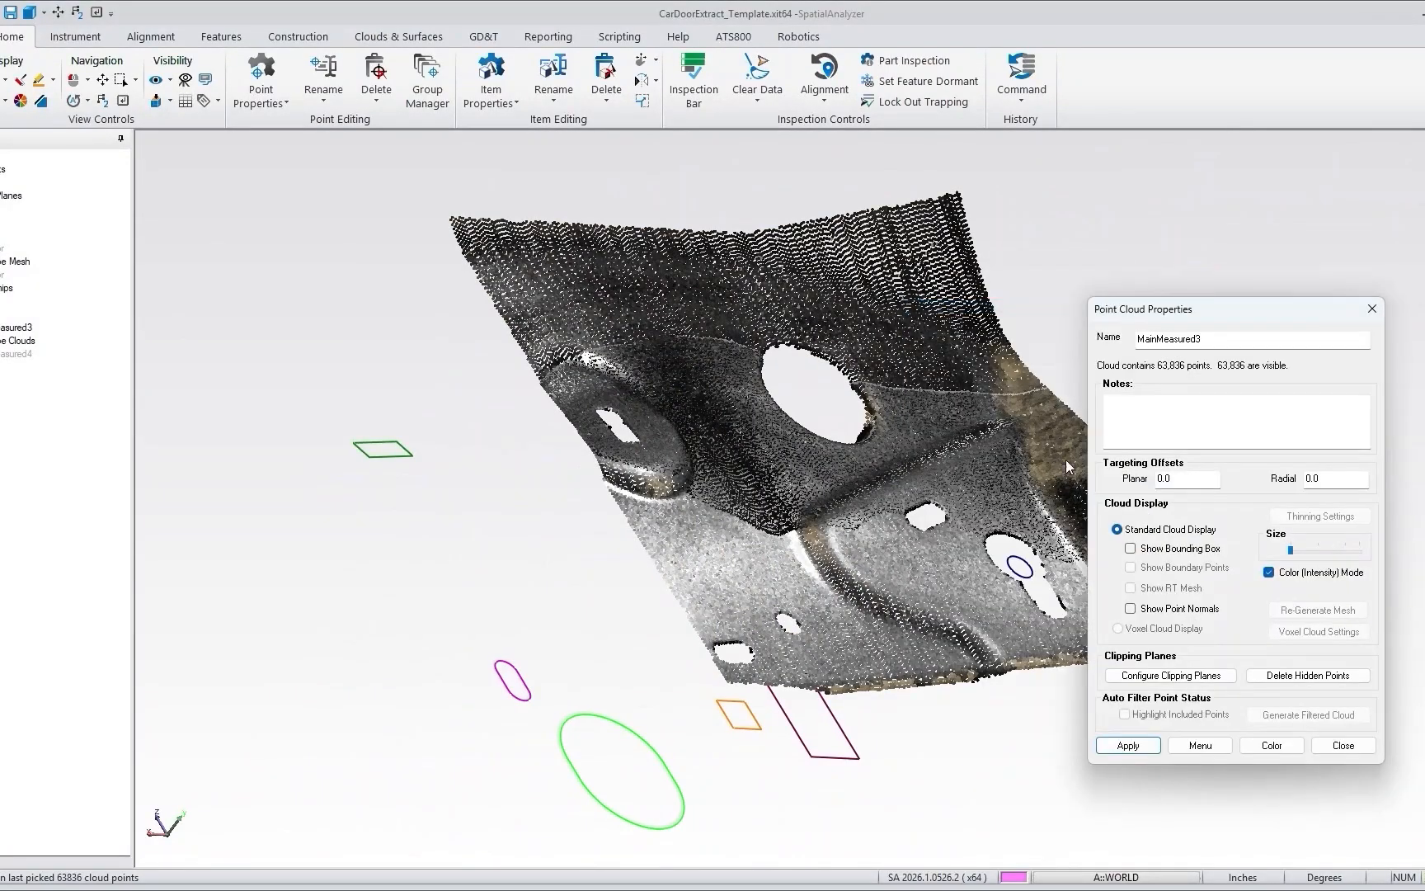
pyautogui.click(1130, 609)
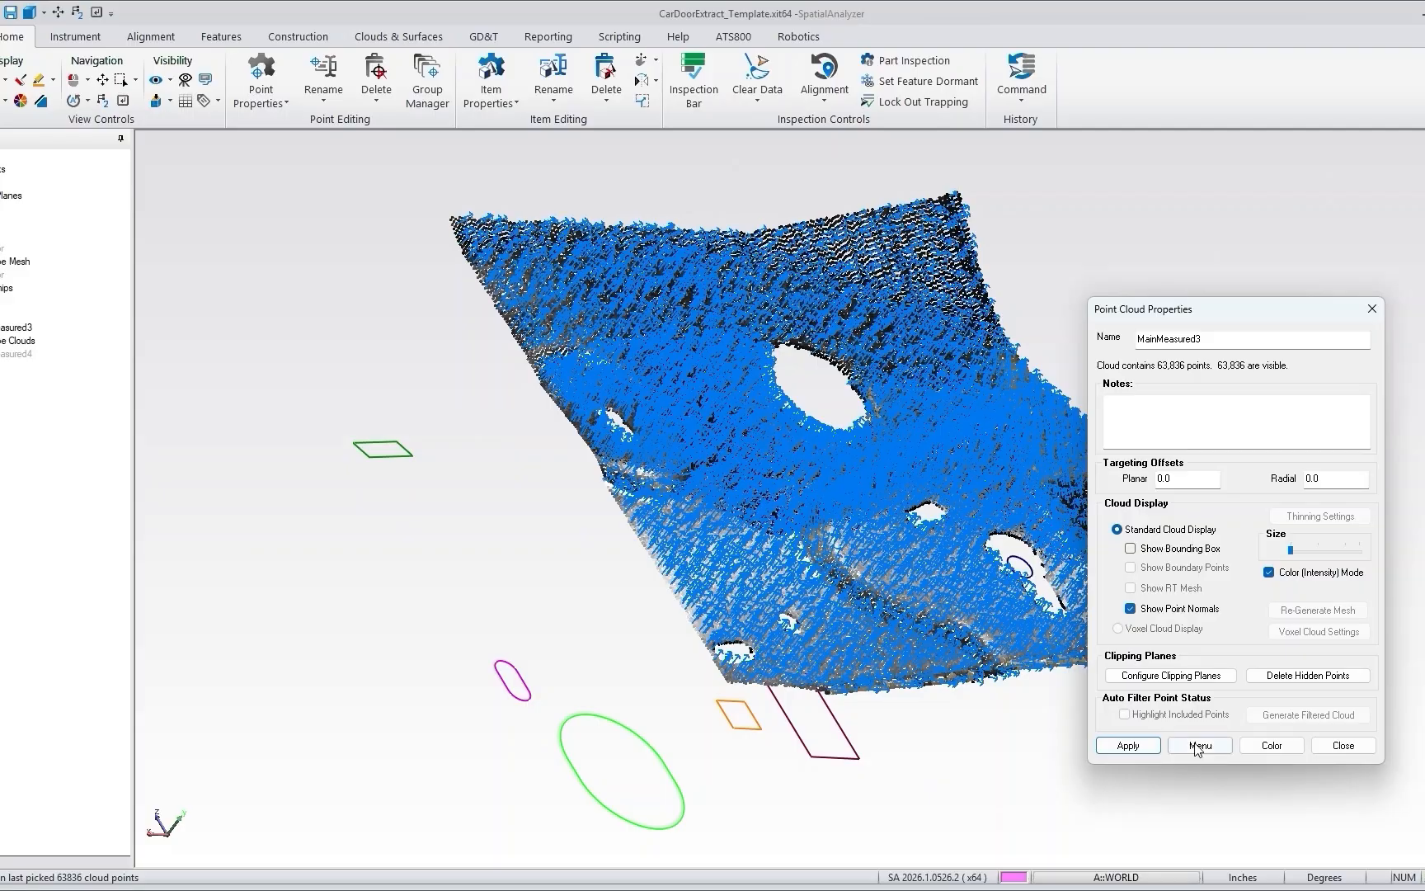
pyautogui.click(1317, 746)
# Examine the point normals across the split patch, especially around the round hole, from several angles.
pyautogui.scroll(5, 800, 449)
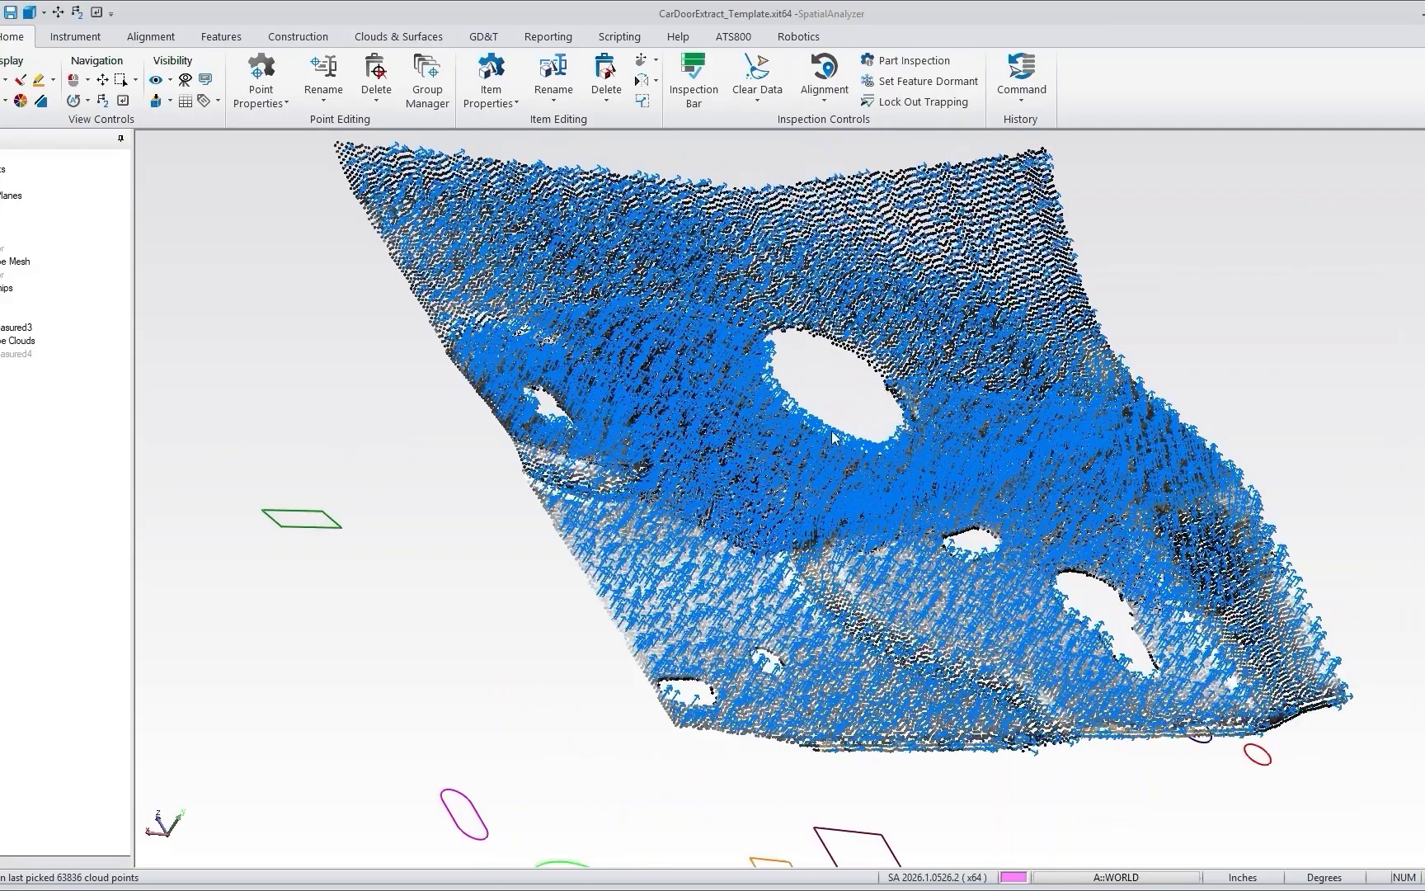
pyautogui.moveTo(853, 409); pyautogui.dragTo(959, 708, button='right')
pyautogui.scroll(3, 813, 494)
pyautogui.scroll(-3, 780, 509)
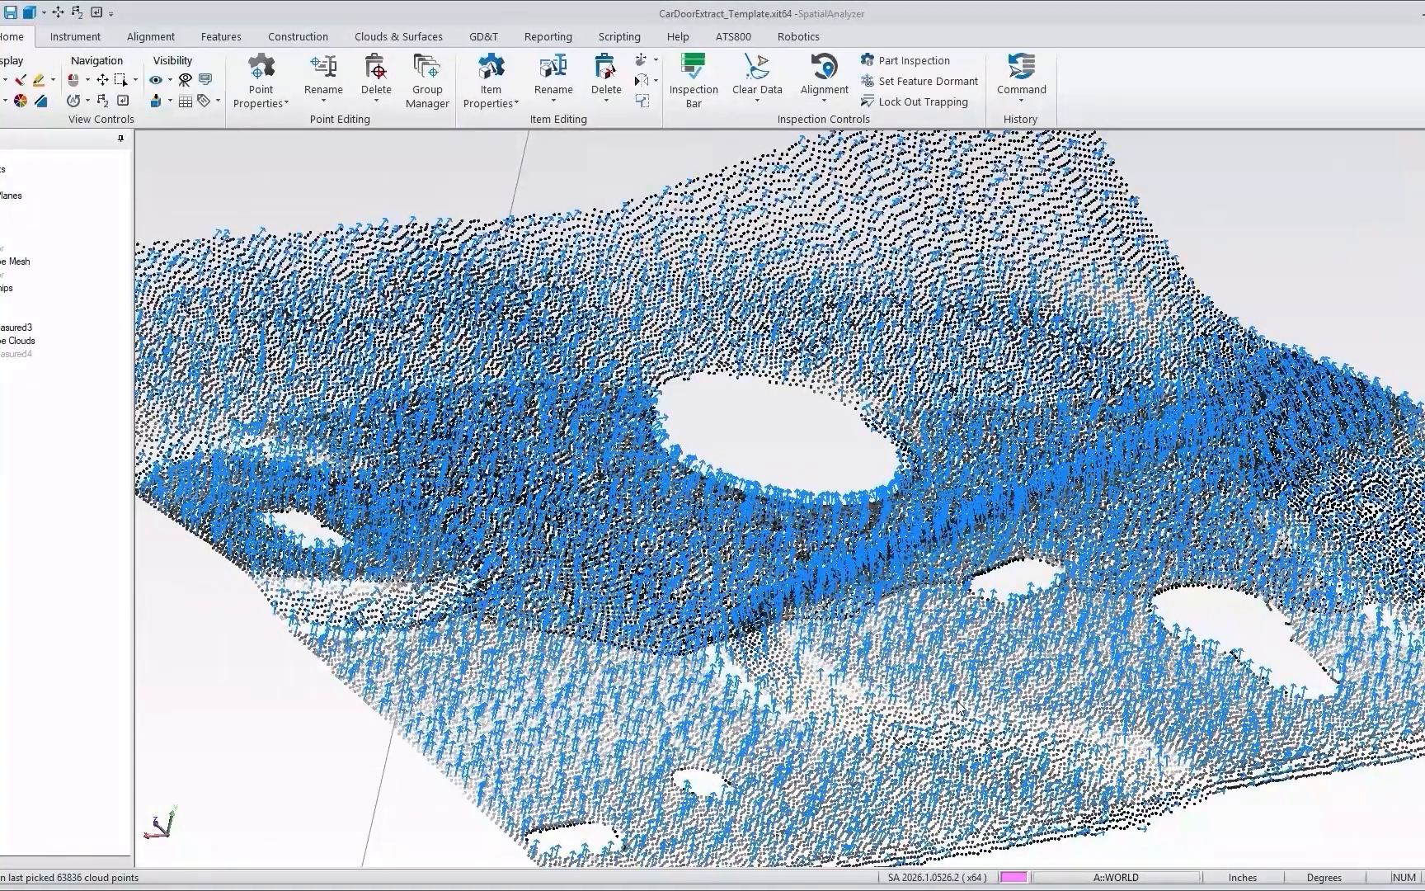
pyautogui.scroll(-8, 940, 688)
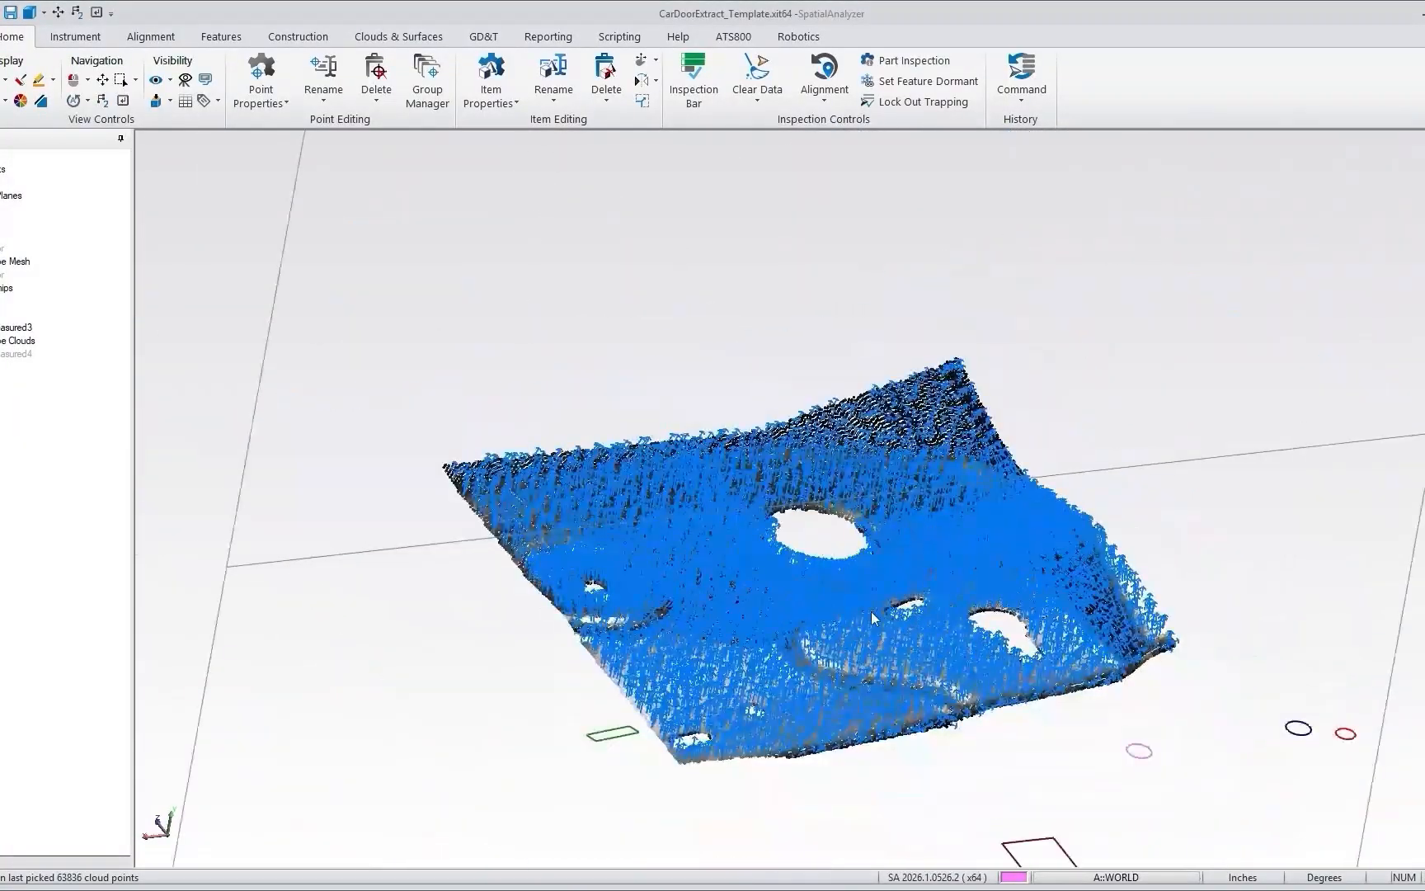
pyautogui.moveTo(844, 467); pyautogui.dragTo(869, 713, button='right')
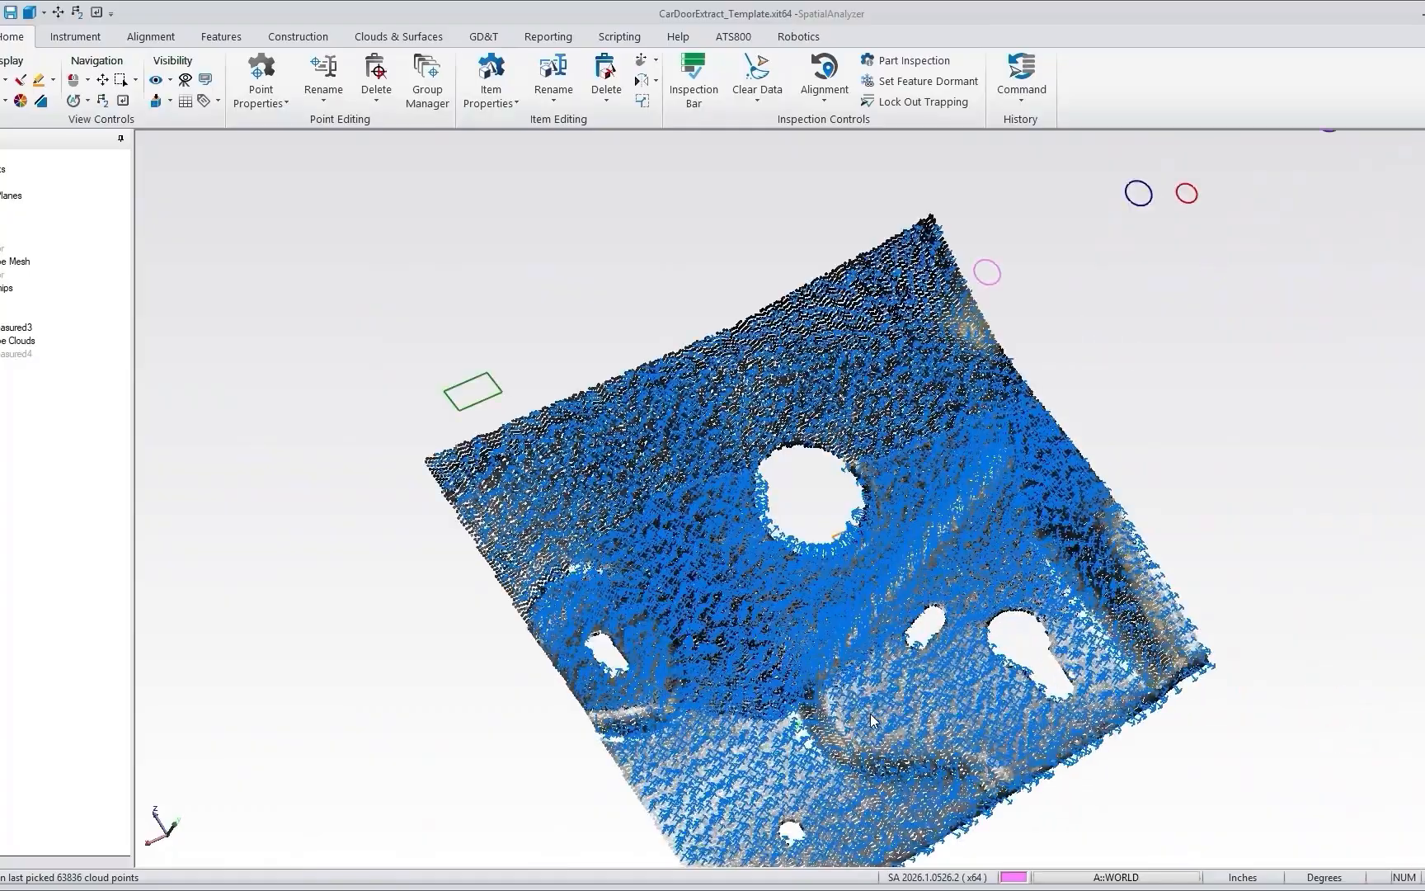
pyautogui.scroll(4, 872, 633)
pyautogui.moveTo(872, 633); pyautogui.dragTo(849, 669, button='right')
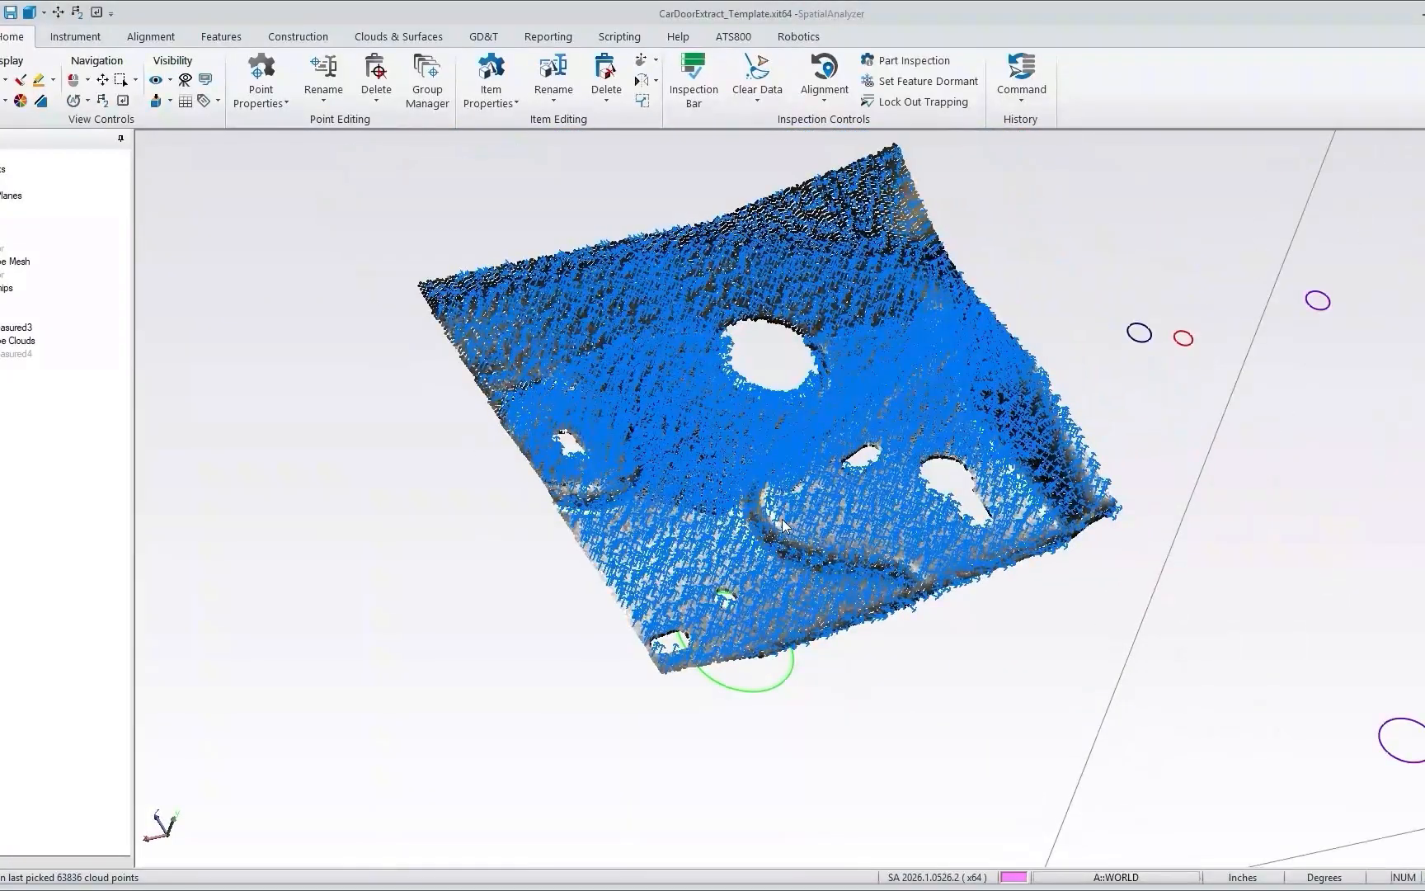
# Turn off Split by Selected Cloud Points and hide the point normals for the MainMeasured3 cloud.
pyautogui.rightClick(878, 231)
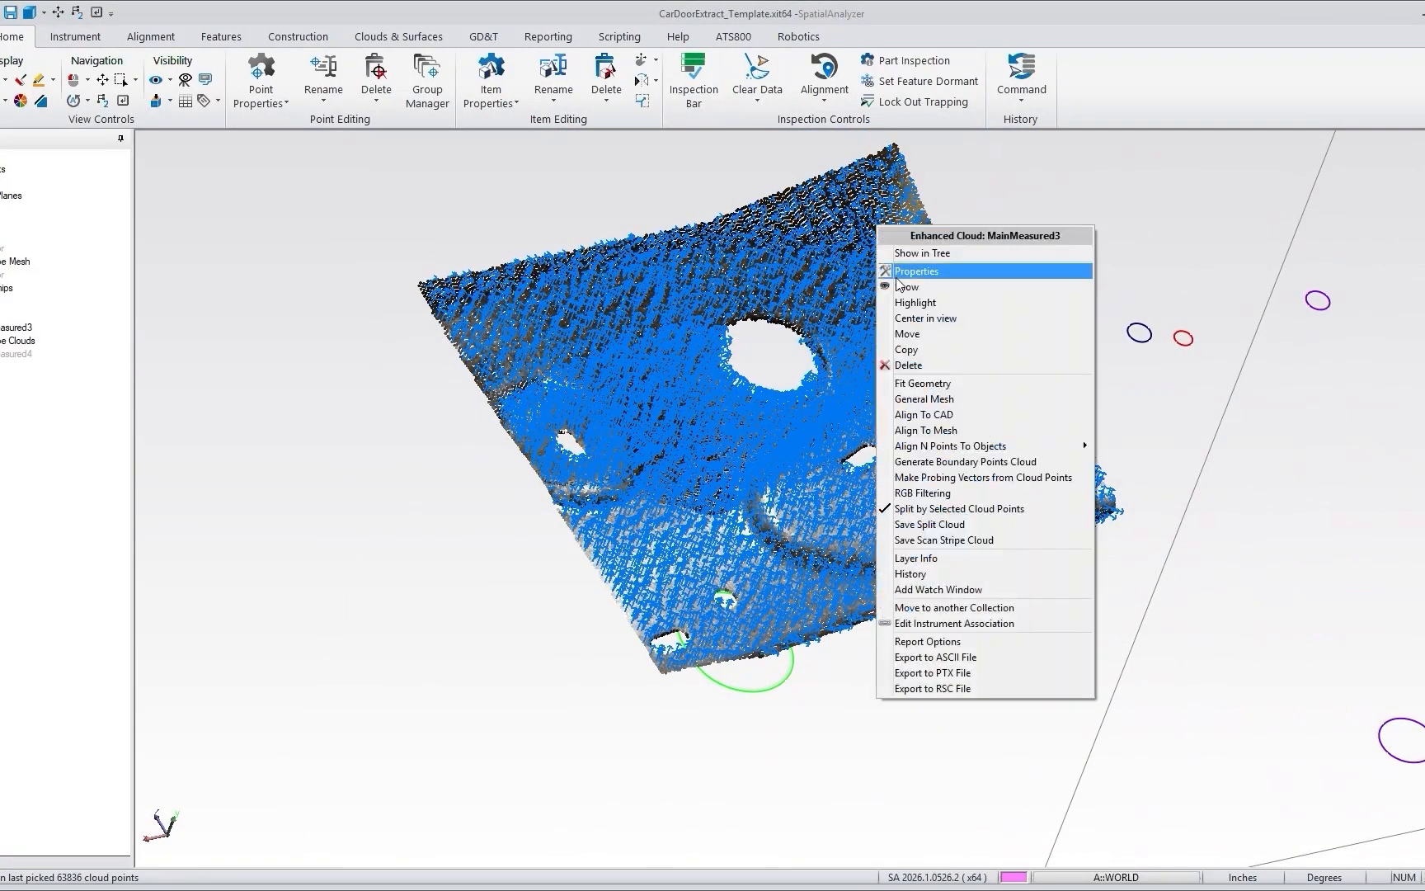
pyautogui.click(915, 509)
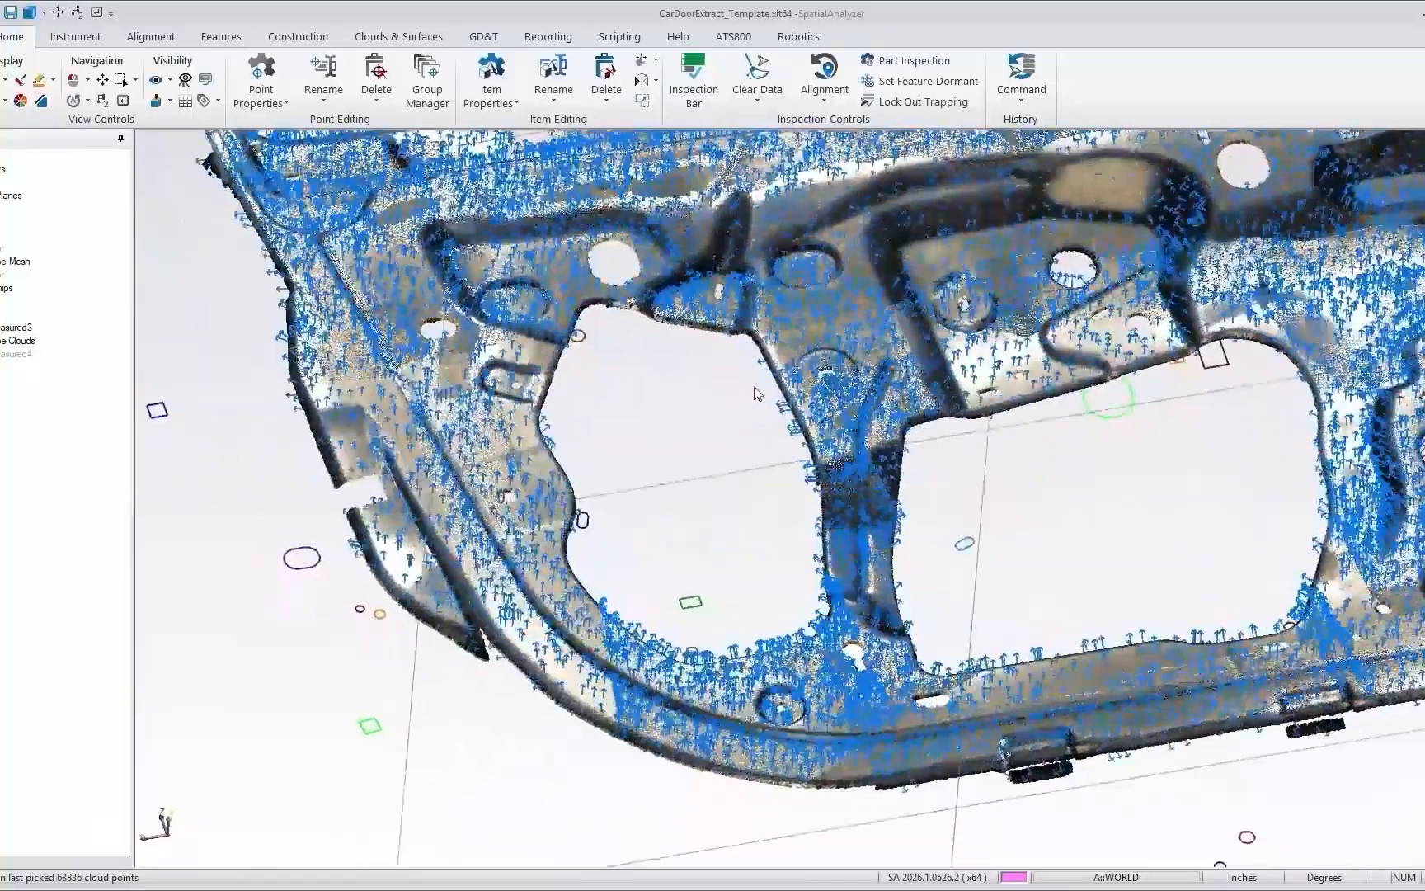
pyautogui.rightClick(806, 341)
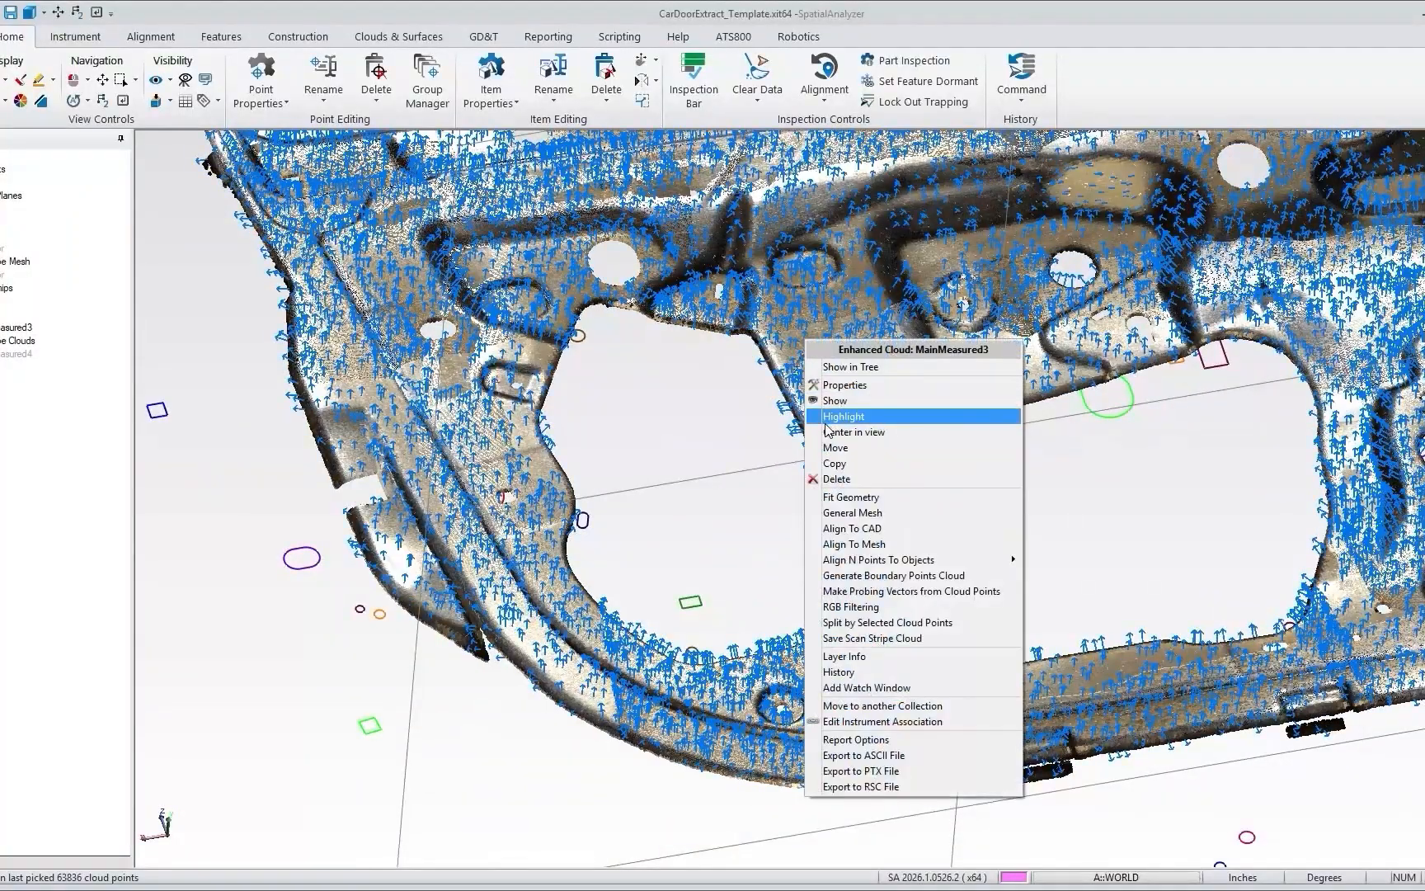
pyautogui.click(837, 384)
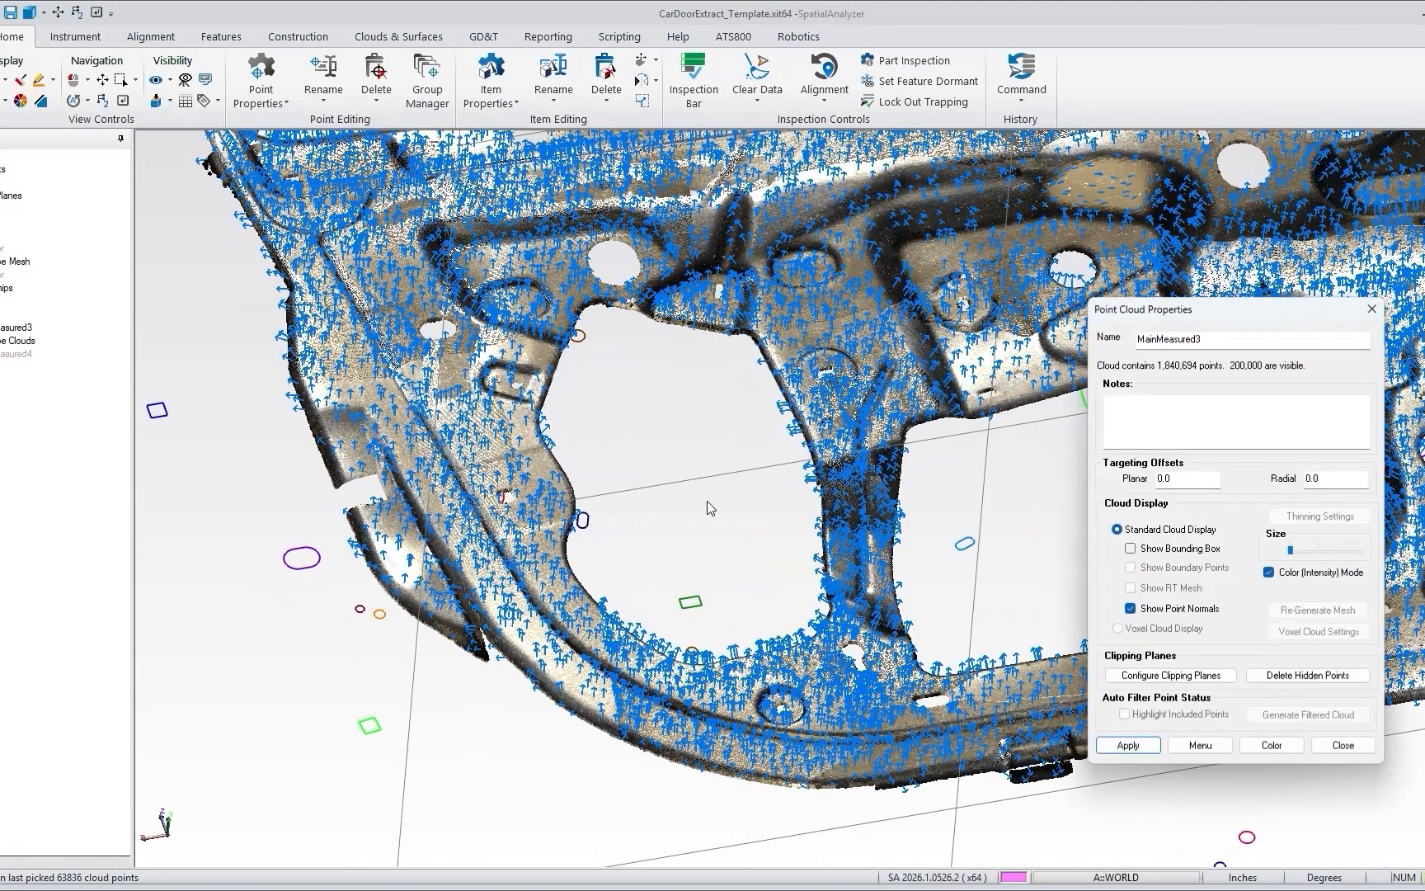
pyautogui.click(1131, 609)
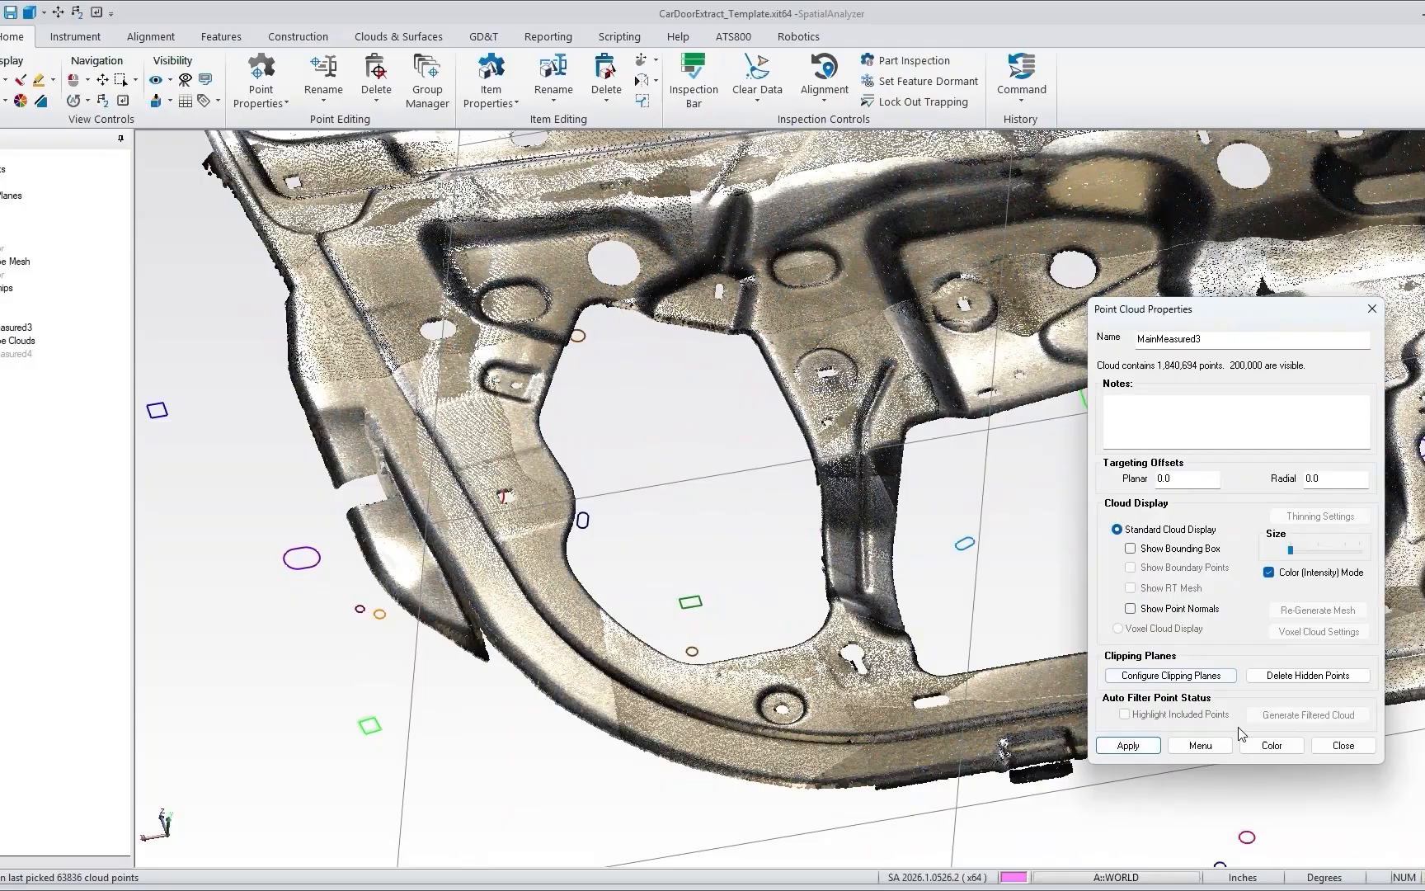
pyautogui.click(1336, 746)
# Display the blue CAD door again together with the full measured cloud.
pyautogui.scroll(-3, 879, 551)
pyautogui.moveTo(879, 551)
pyautogui.mouseDown(button='middle')
pyautogui.moveTo(809, 559)
pyautogui.moveTo(838, 594)
pyautogui.moveTo(888, 545)
pyautogui.moveTo(888, 474)
pyautogui.moveTo(847, 506)
pyautogui.moveTo(834, 567)
pyautogui.mouseUp(button='middle')
pyautogui.scroll(-3, 838, 600)
pyautogui.moveTo(856, 446)
pyautogui.mouseDown(button='middle')
pyautogui.moveTo(901, 464)
pyautogui.moveTo(766, 455)
pyautogui.mouseUp(button='middle')
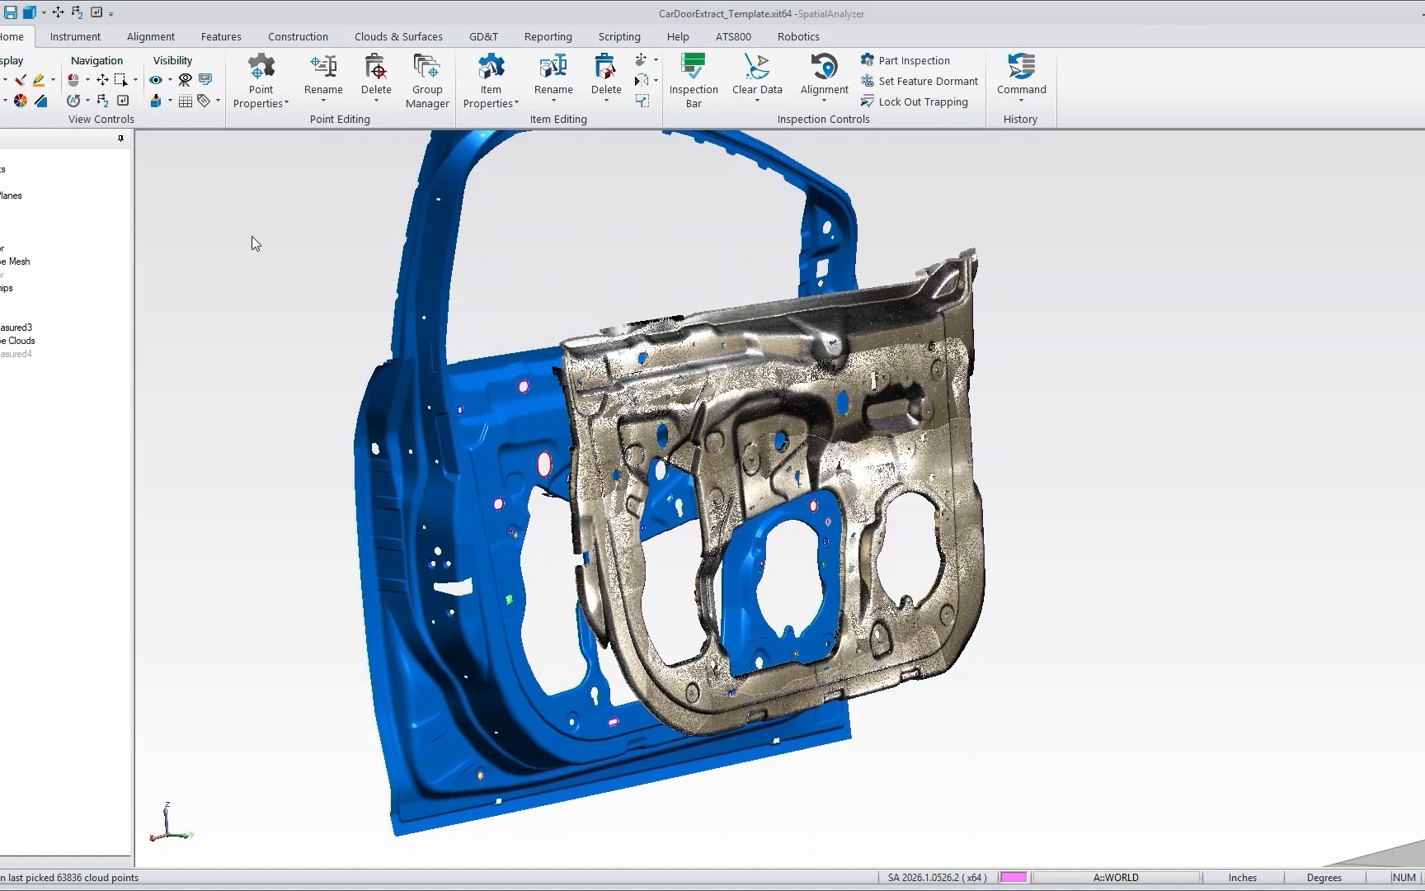
pyautogui.click(299, 37)
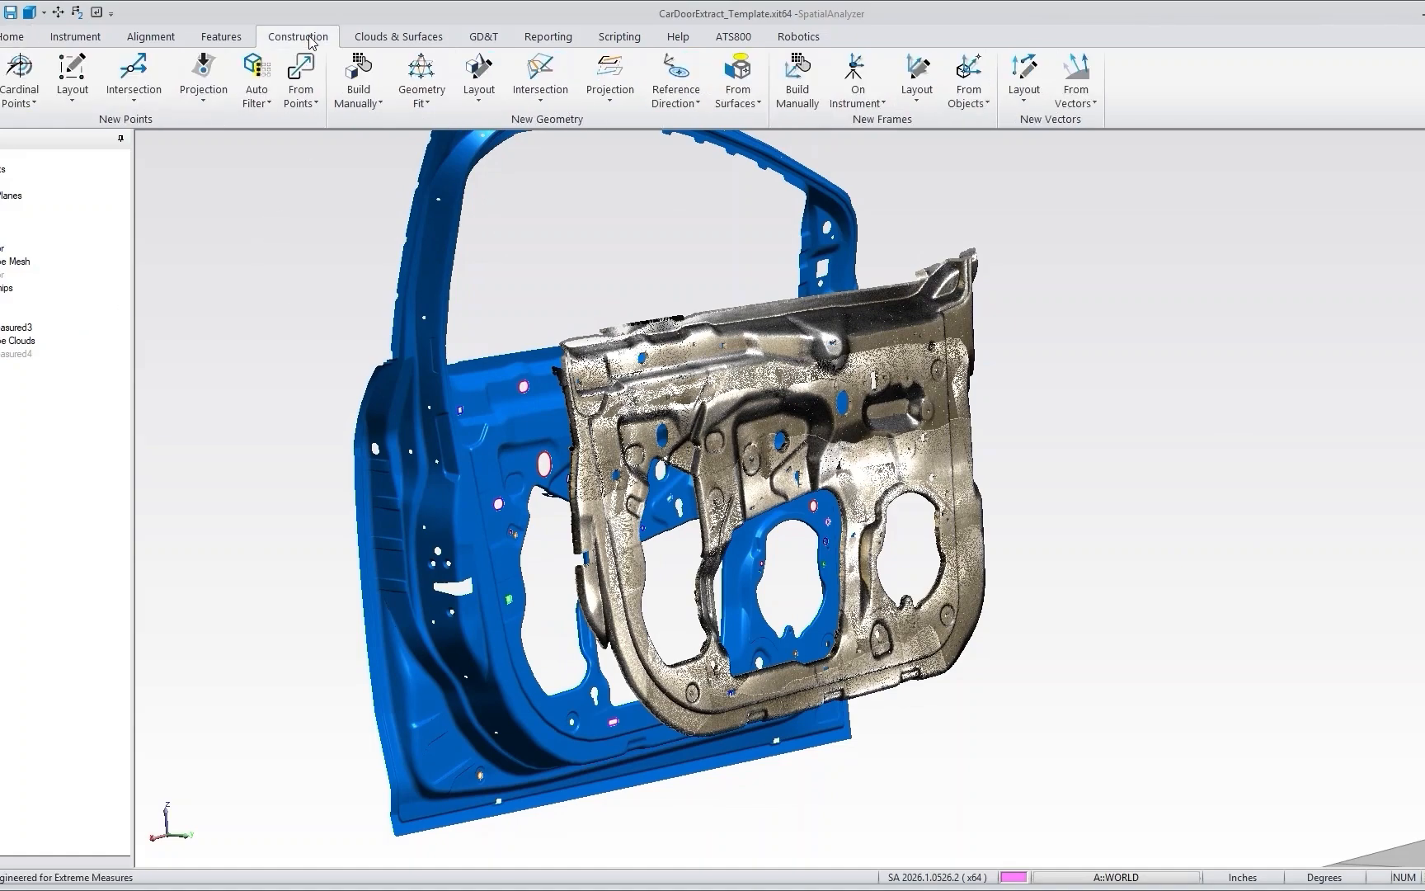
pyautogui.click(372, 39)
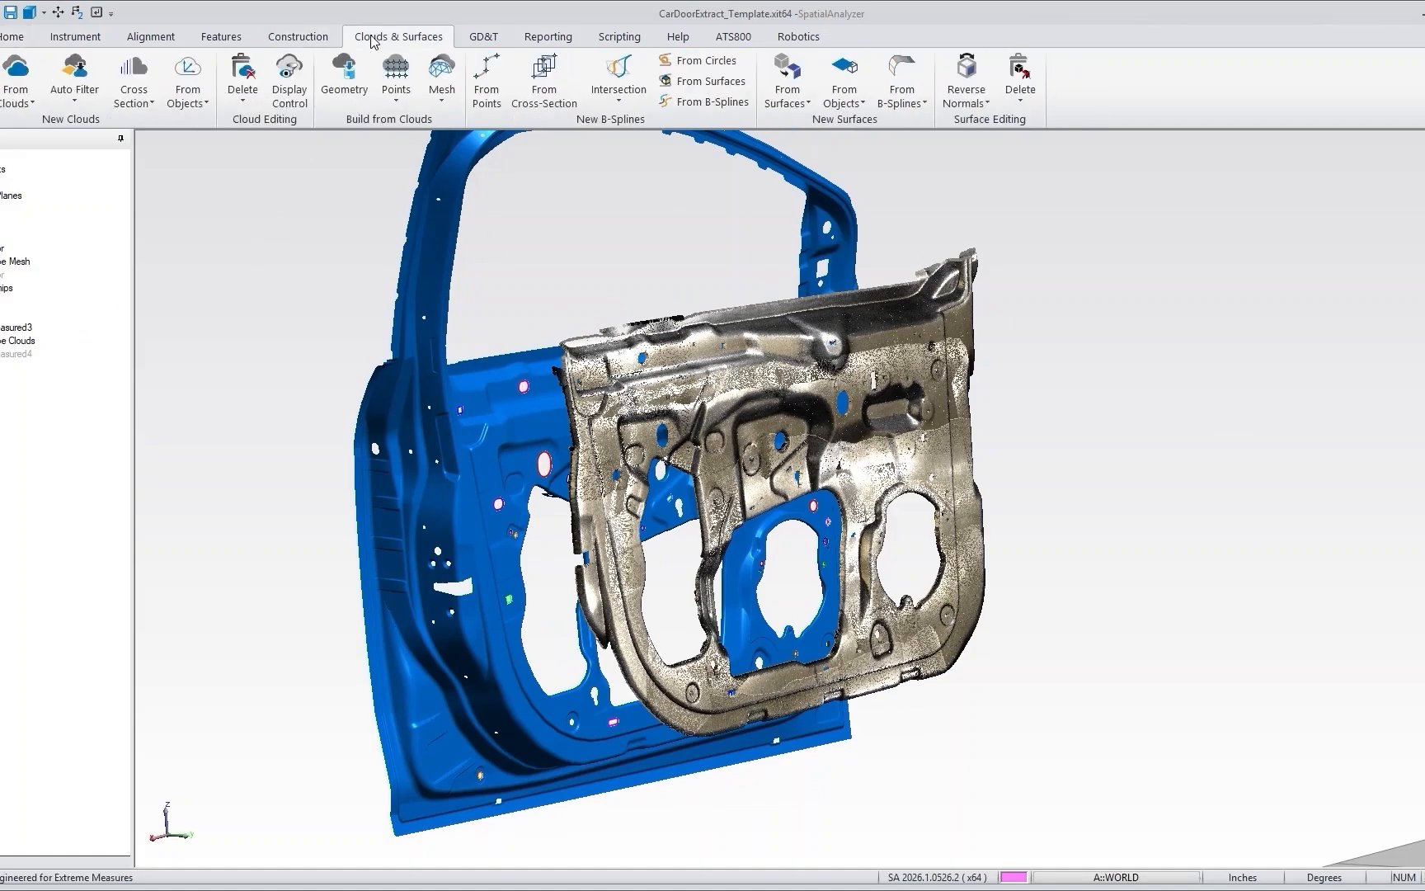
pyautogui.click(442, 104)
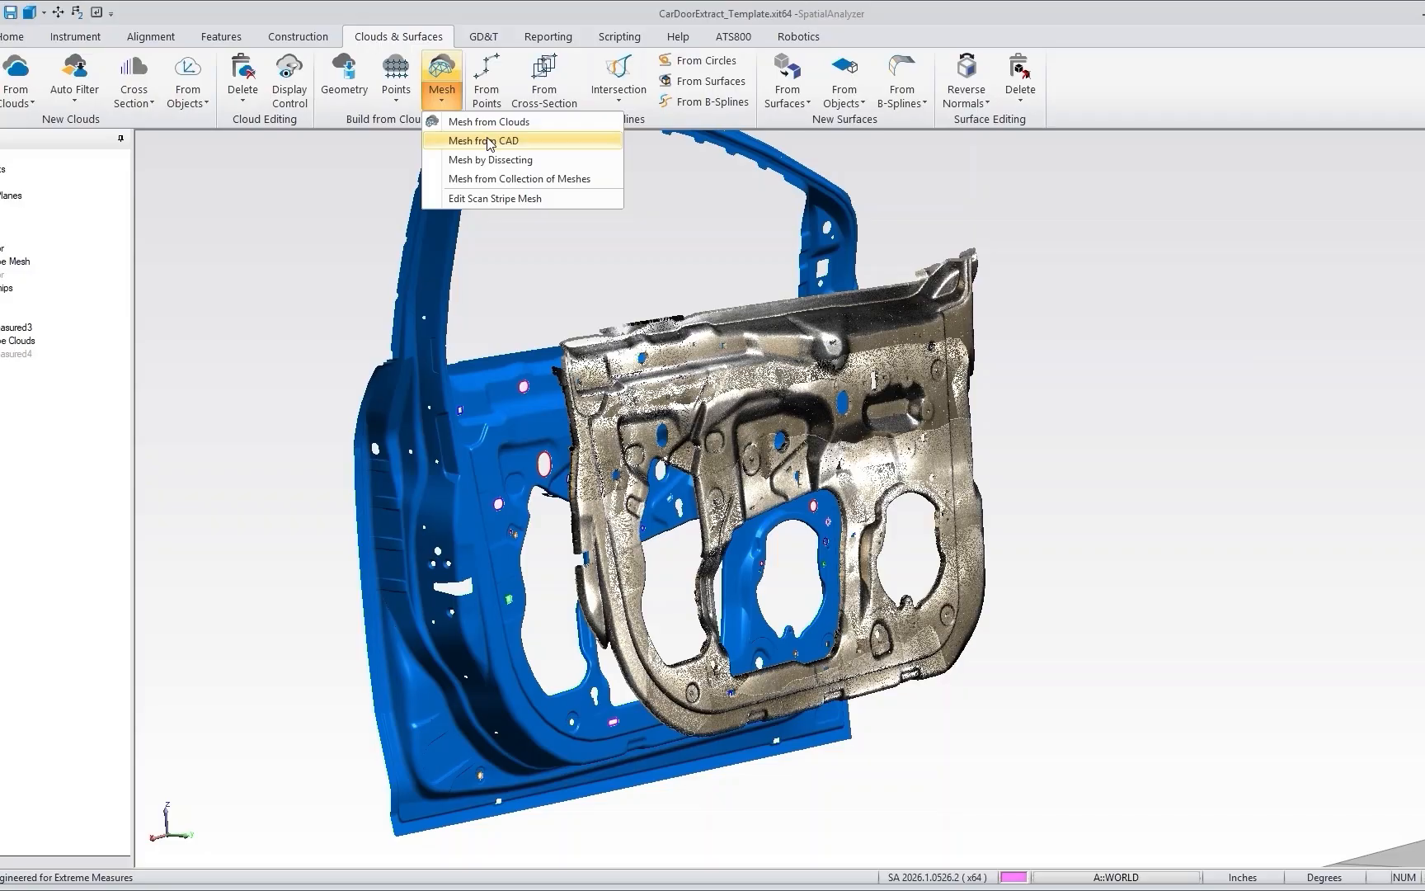
pyautogui.click(45, 301)
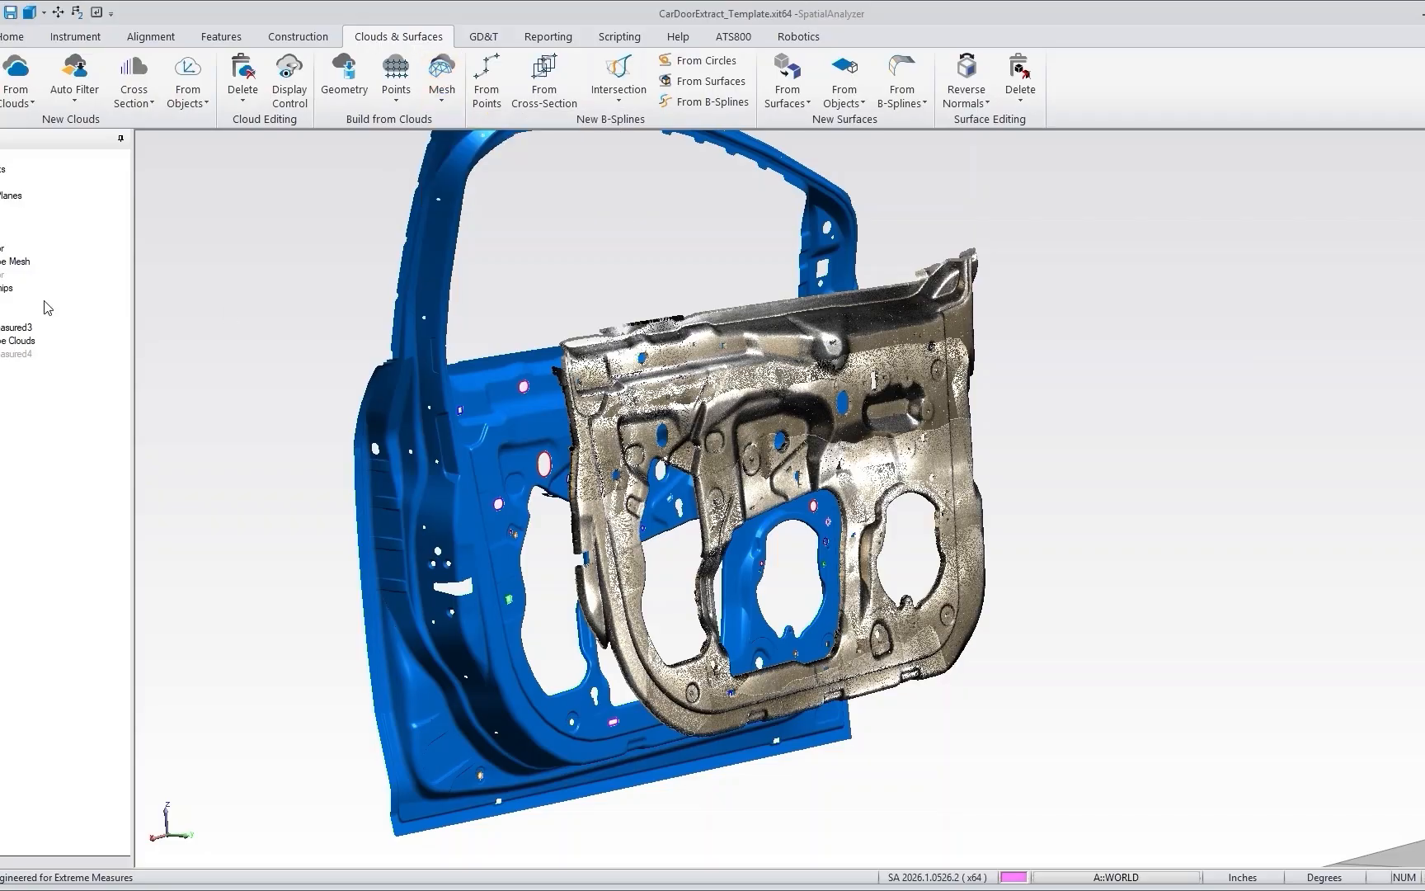
# Show the green door mesh in place of the blue CAD door.
pyautogui.click(1, 275)
pyautogui.click(0, 249)
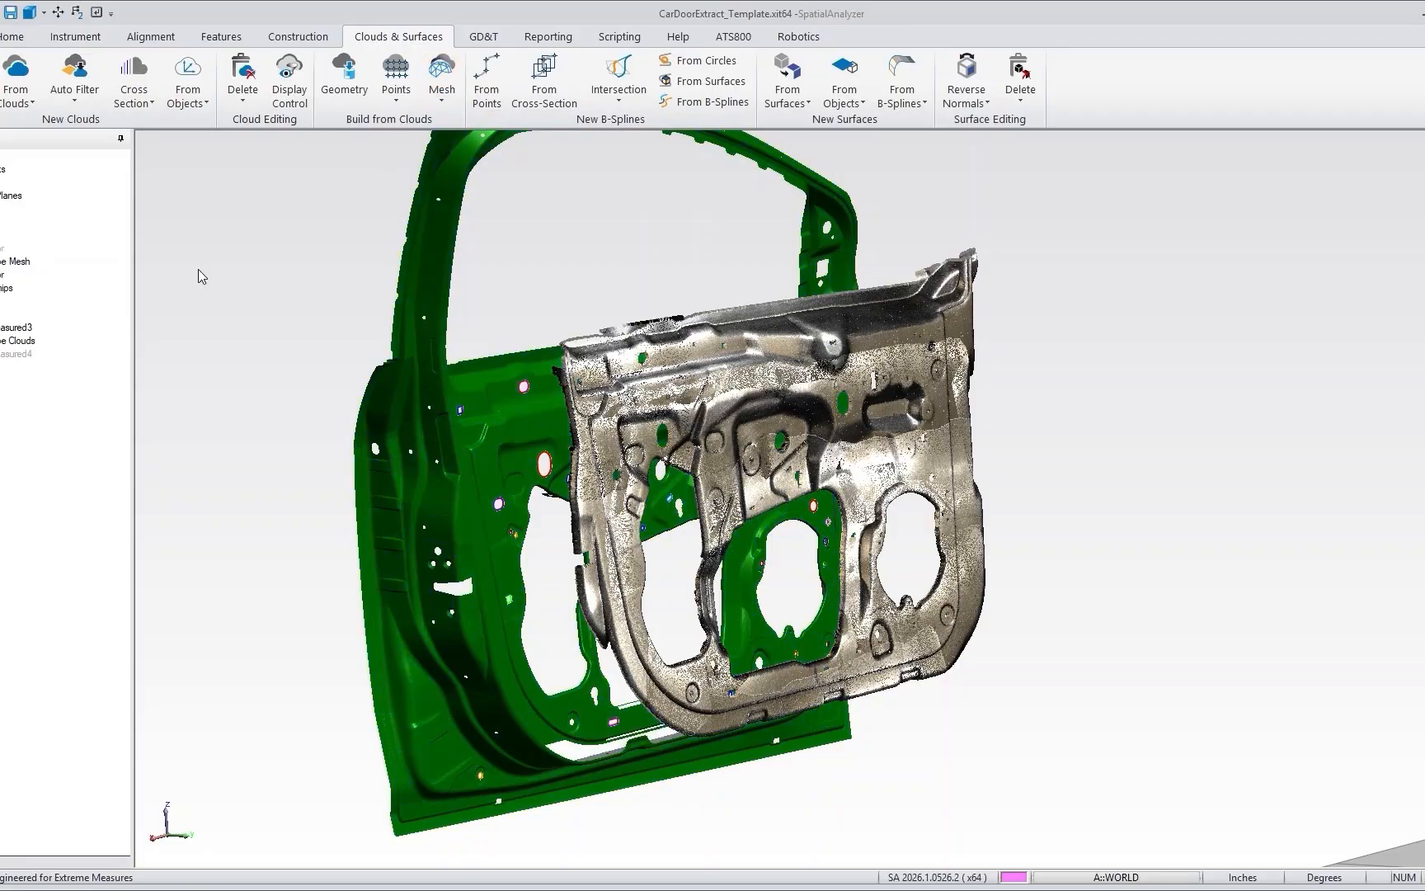
# Orbit to the side of the green door mesh and switch the graphics display to wireframe.
pyautogui.moveTo(323, 304); pyautogui.dragTo(625, 380)
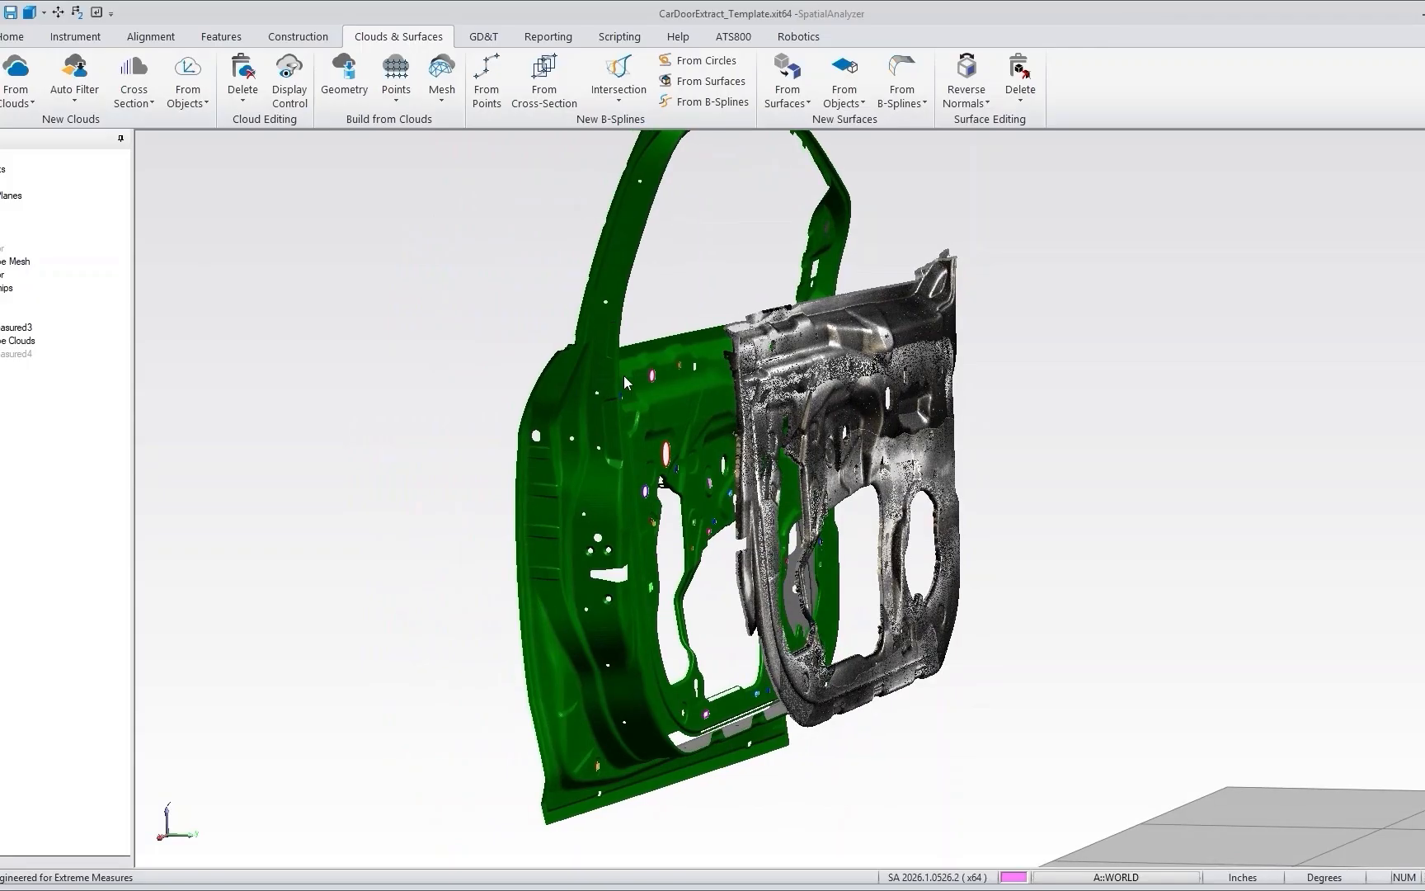
pyautogui.click(46, 14)
pyautogui.click(43, 36)
# Examine the triangle structure of the green door mesh, close up around the small holes and across the whole door.
pyautogui.scroll(5, 625, 617)
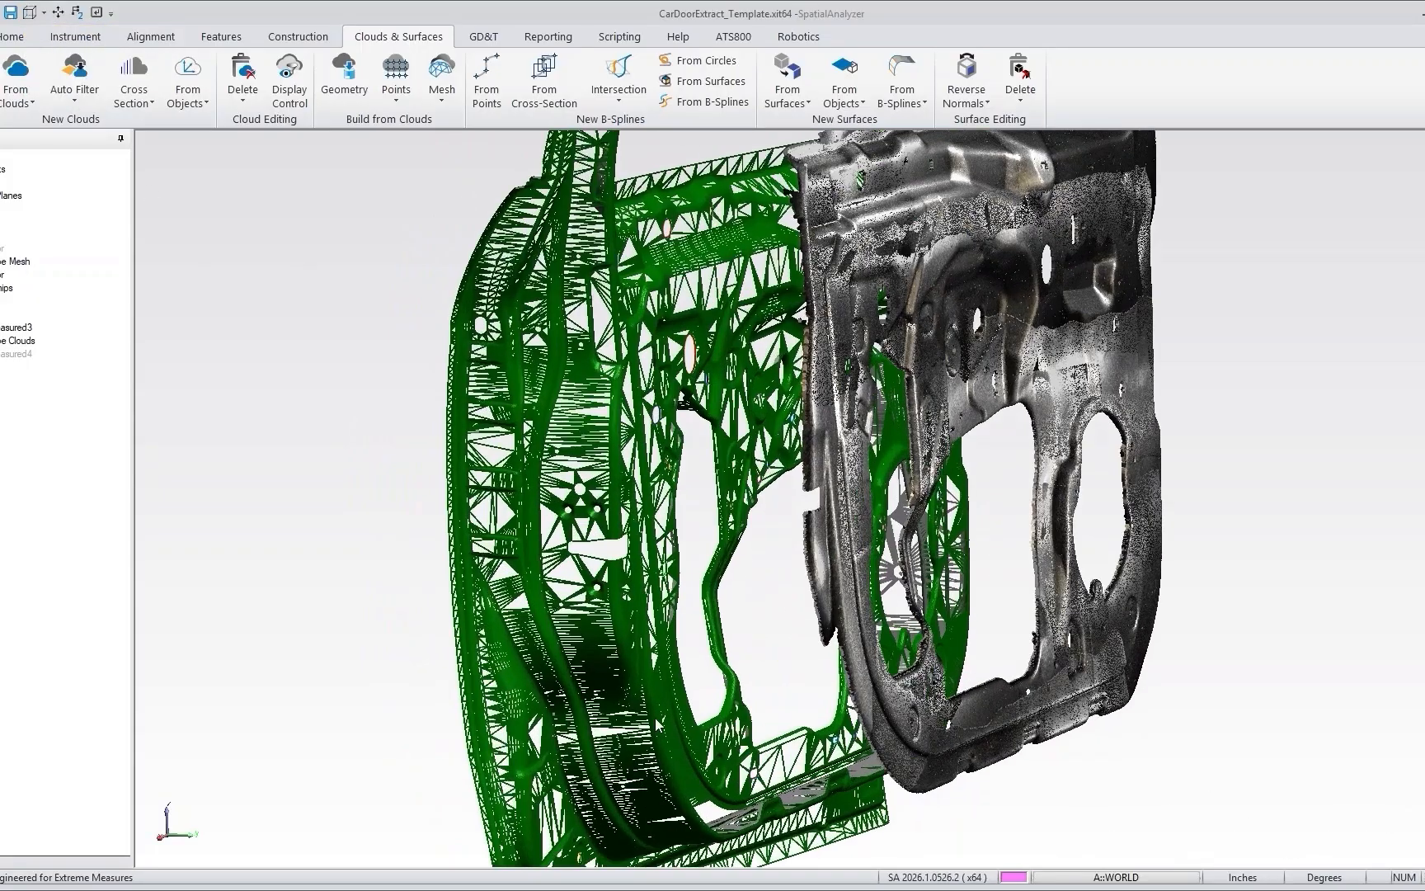
pyautogui.scroll(10, 623, 644)
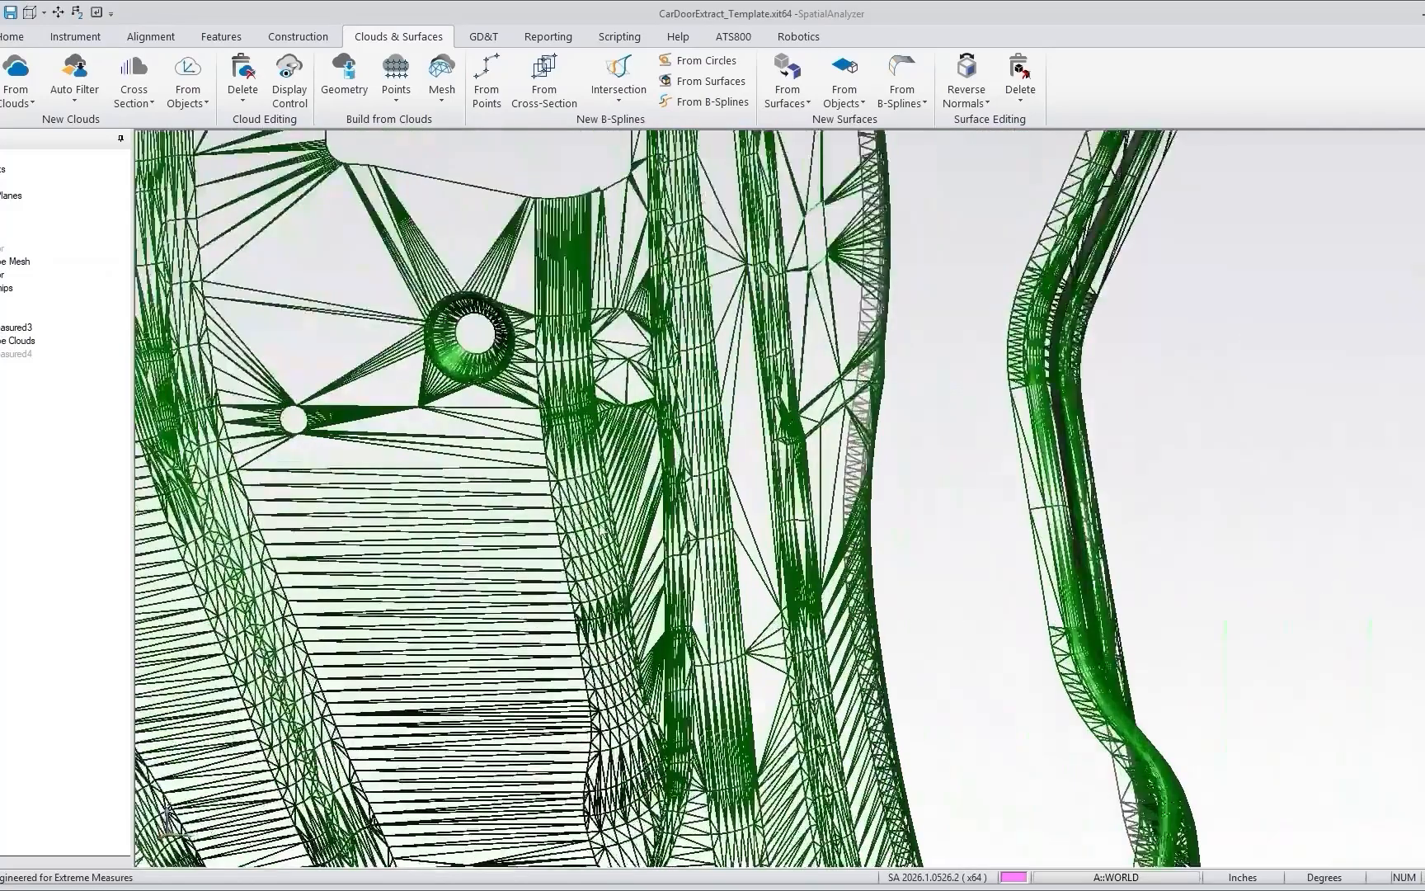
pyautogui.scroll(3, 460, 340)
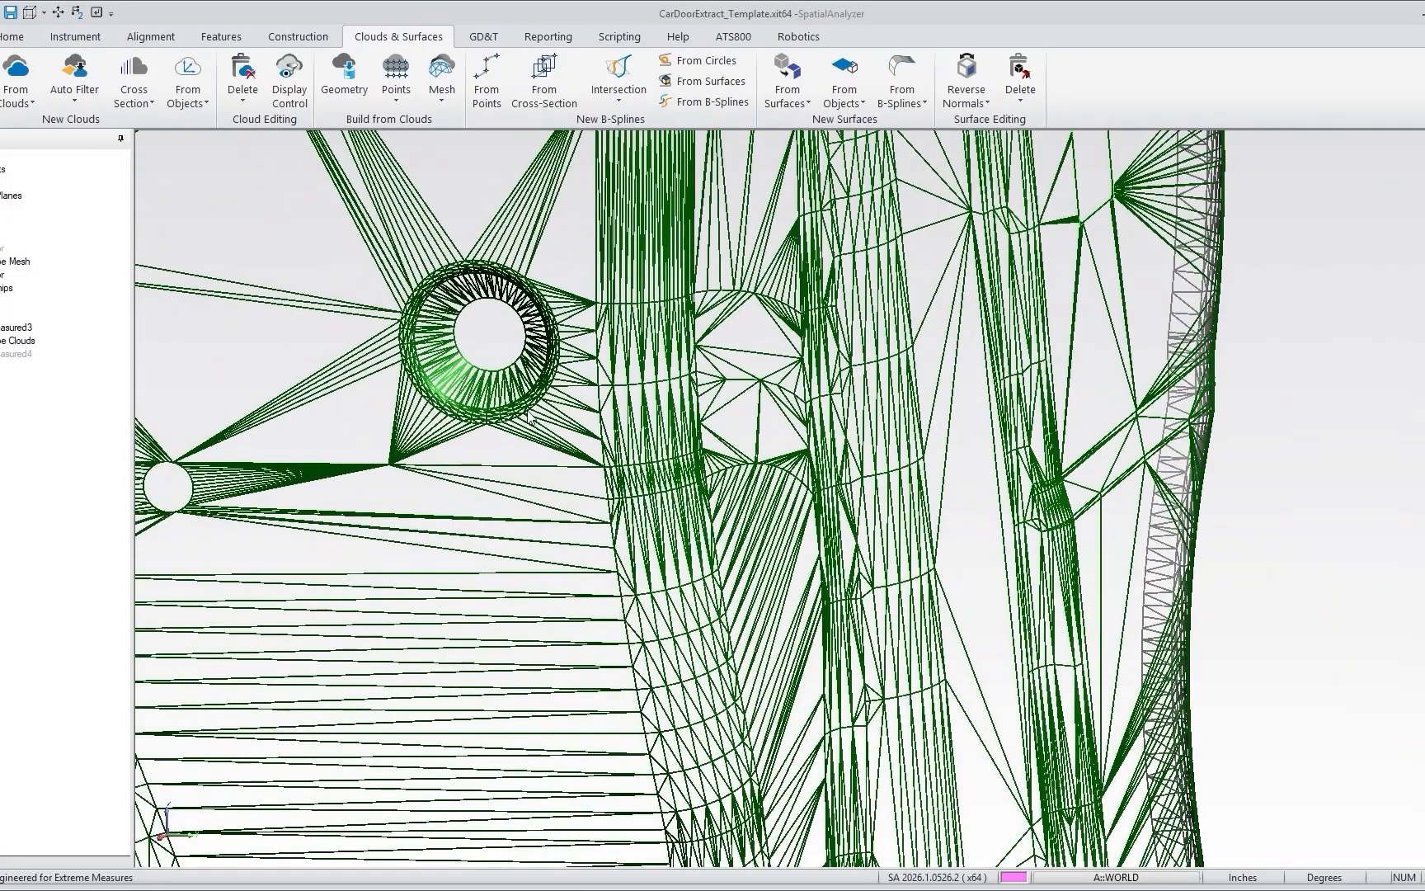
pyautogui.scroll(-5, 534, 360)
pyautogui.scroll(-5, 730, 440)
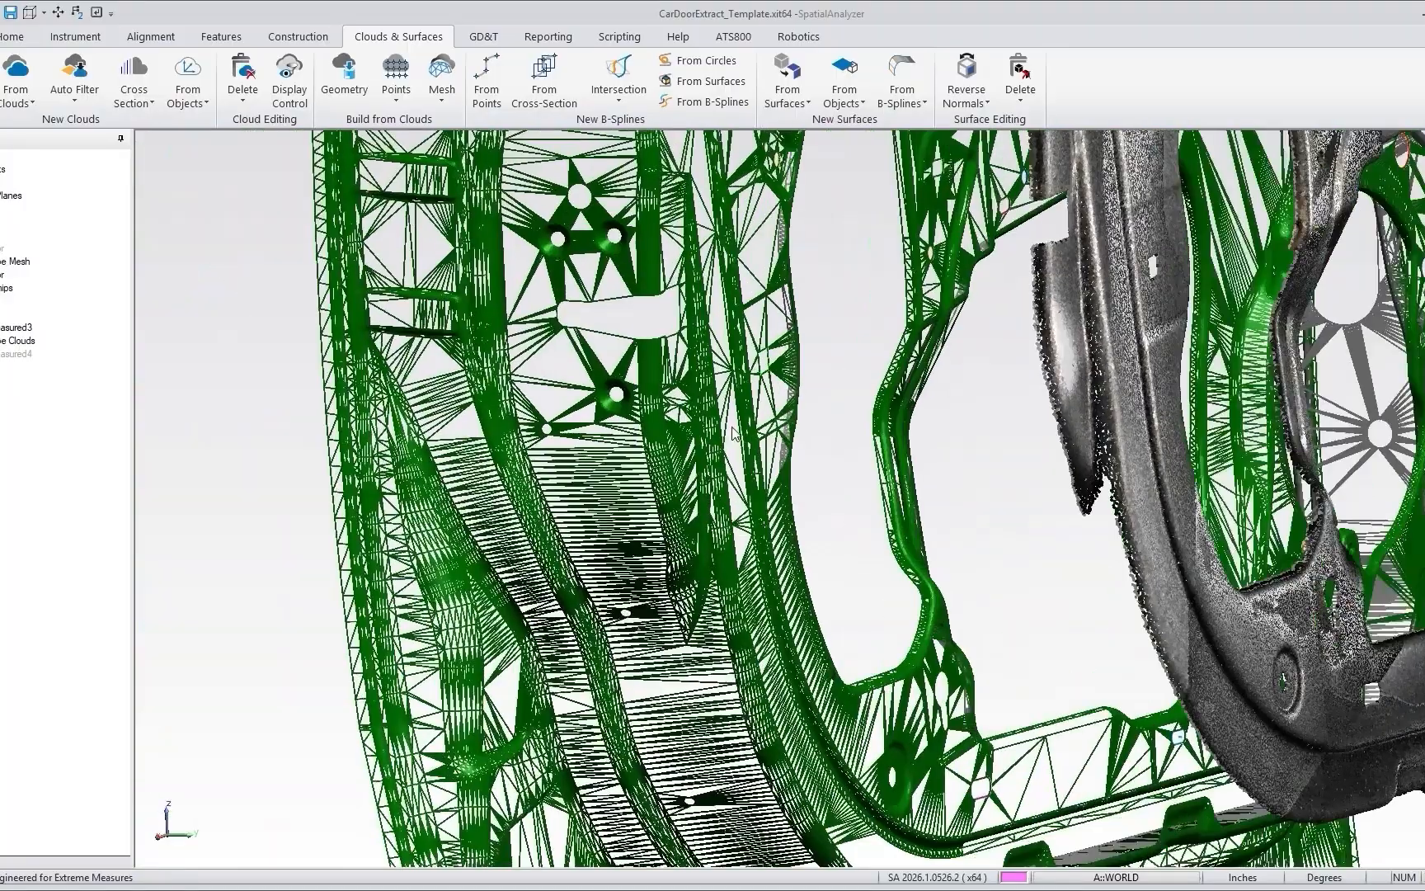
pyautogui.scroll(-4, 730, 439)
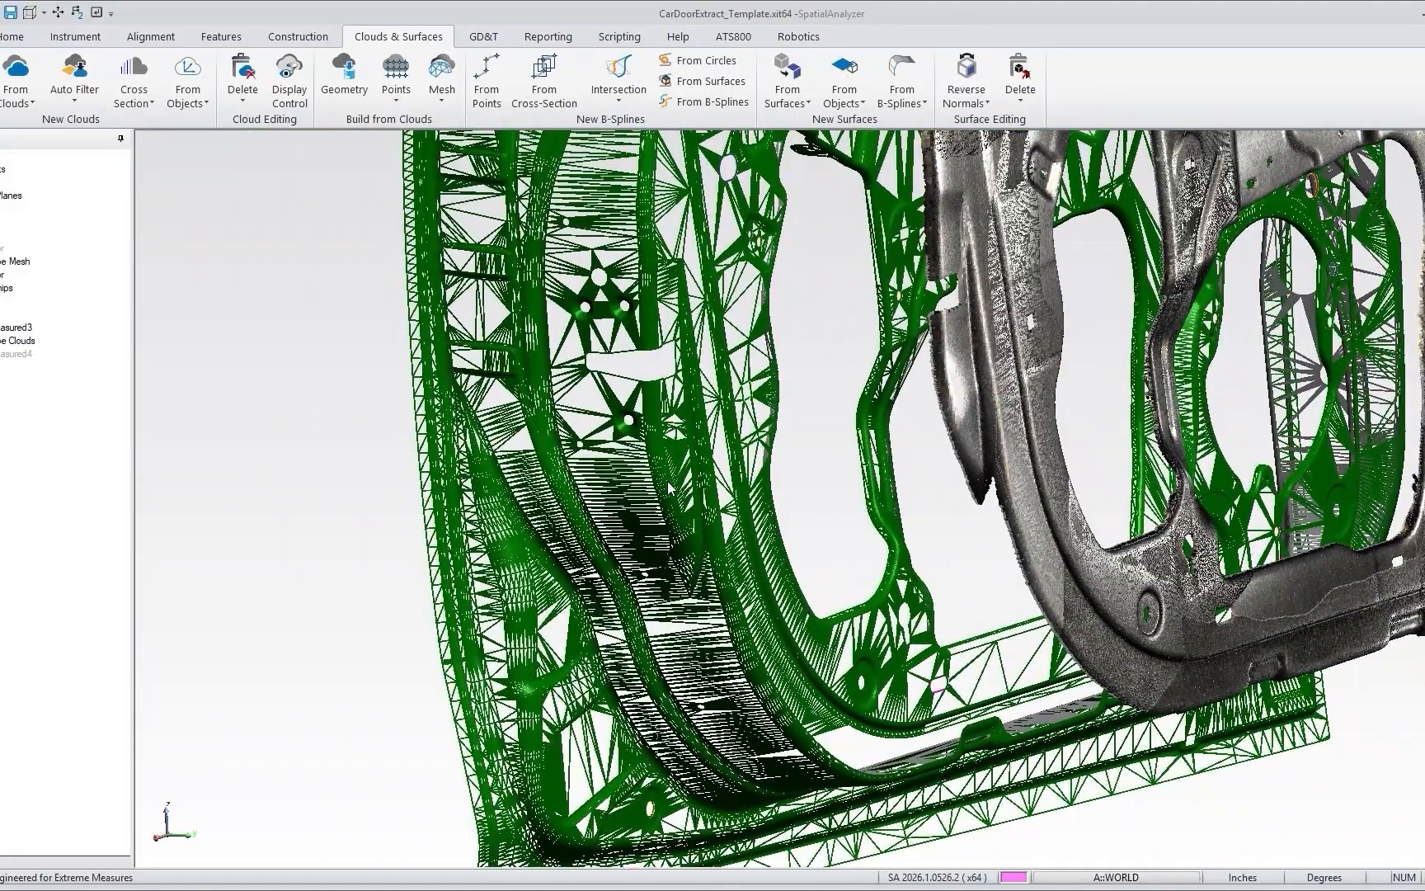
pyautogui.scroll(-4, 669, 488)
pyautogui.moveTo(631, 484)
pyautogui.mouseDown()
pyautogui.moveTo(595, 481)
pyautogui.moveTo(624, 485)
pyautogui.mouseUp()
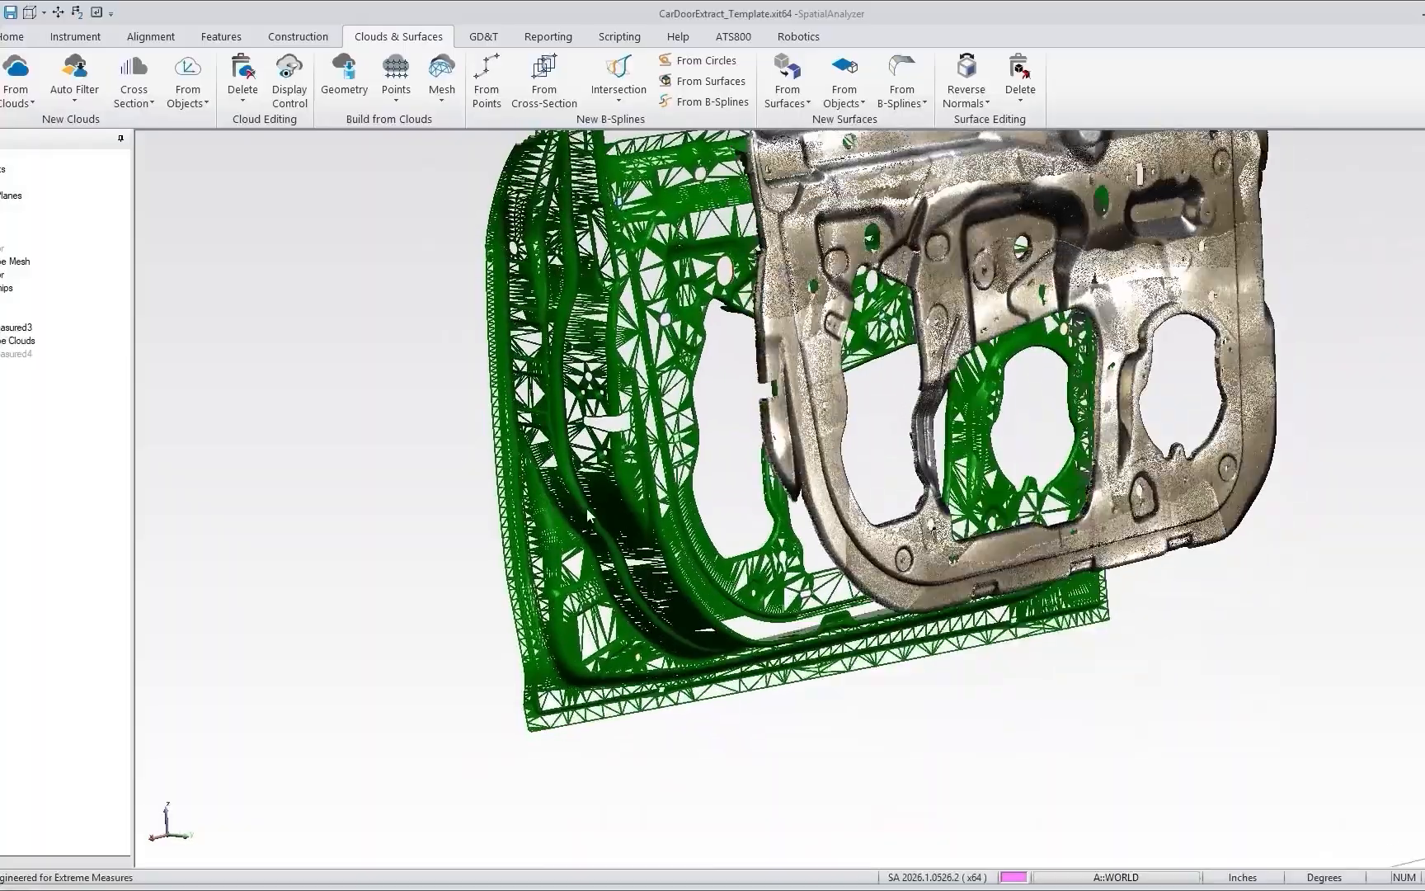
pyautogui.scroll(-2, 625, 485)
pyautogui.moveTo(744, 335); pyautogui.dragTo(794, 225)
pyautogui.scroll(-3, 744, 353)
pyautogui.scroll(3, 746, 445)
pyautogui.moveTo(747, 445); pyautogui.dragTo(766, 394)
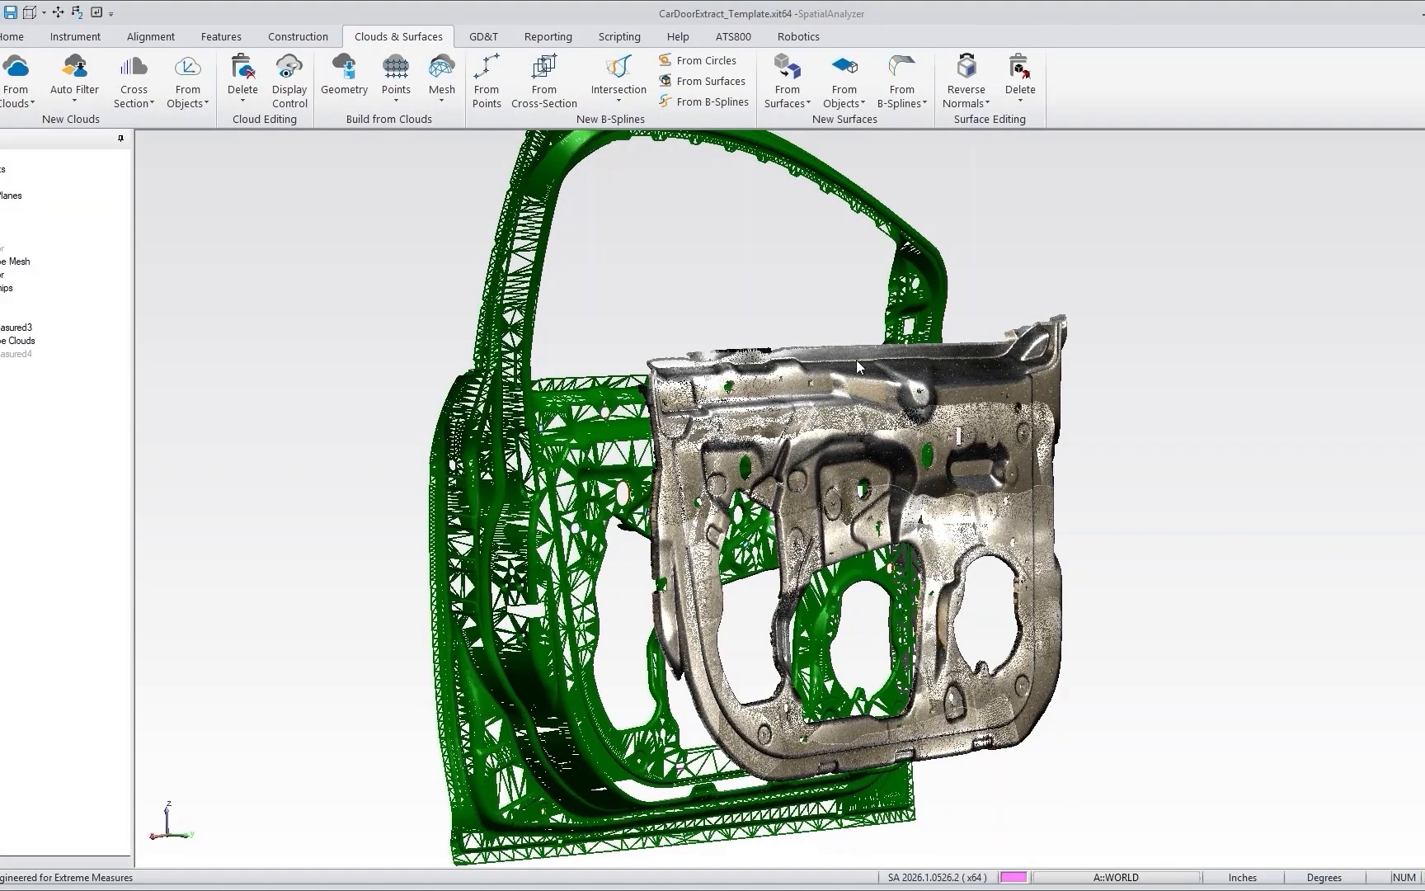
# Align the MainMeasured3 cloud to the green door mesh with Align N Points To Objects, and collapse the relationships in the tree.
pyautogui.rightClick(832, 355)
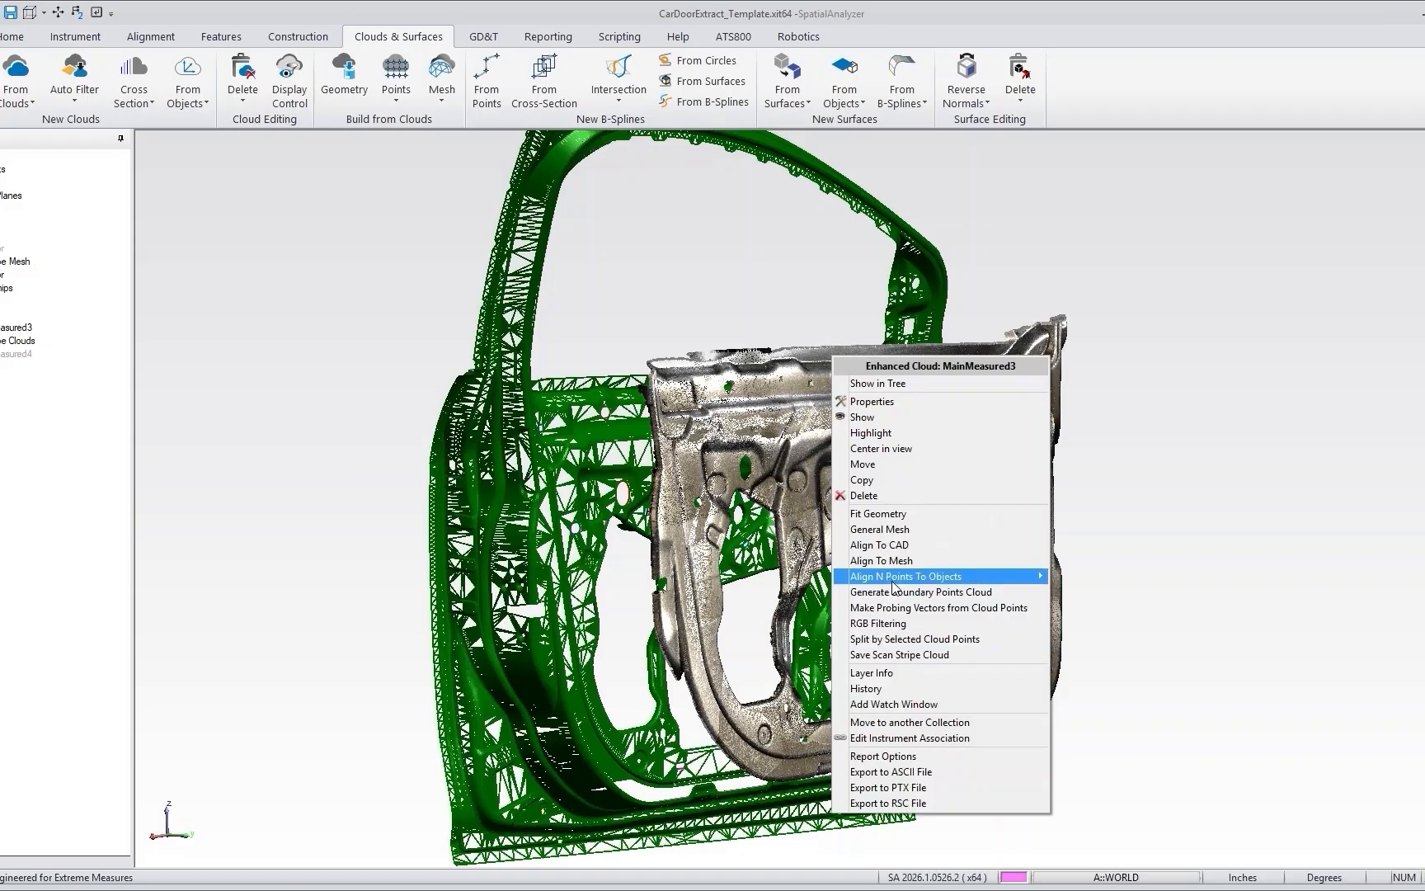
pyautogui.click(1099, 592)
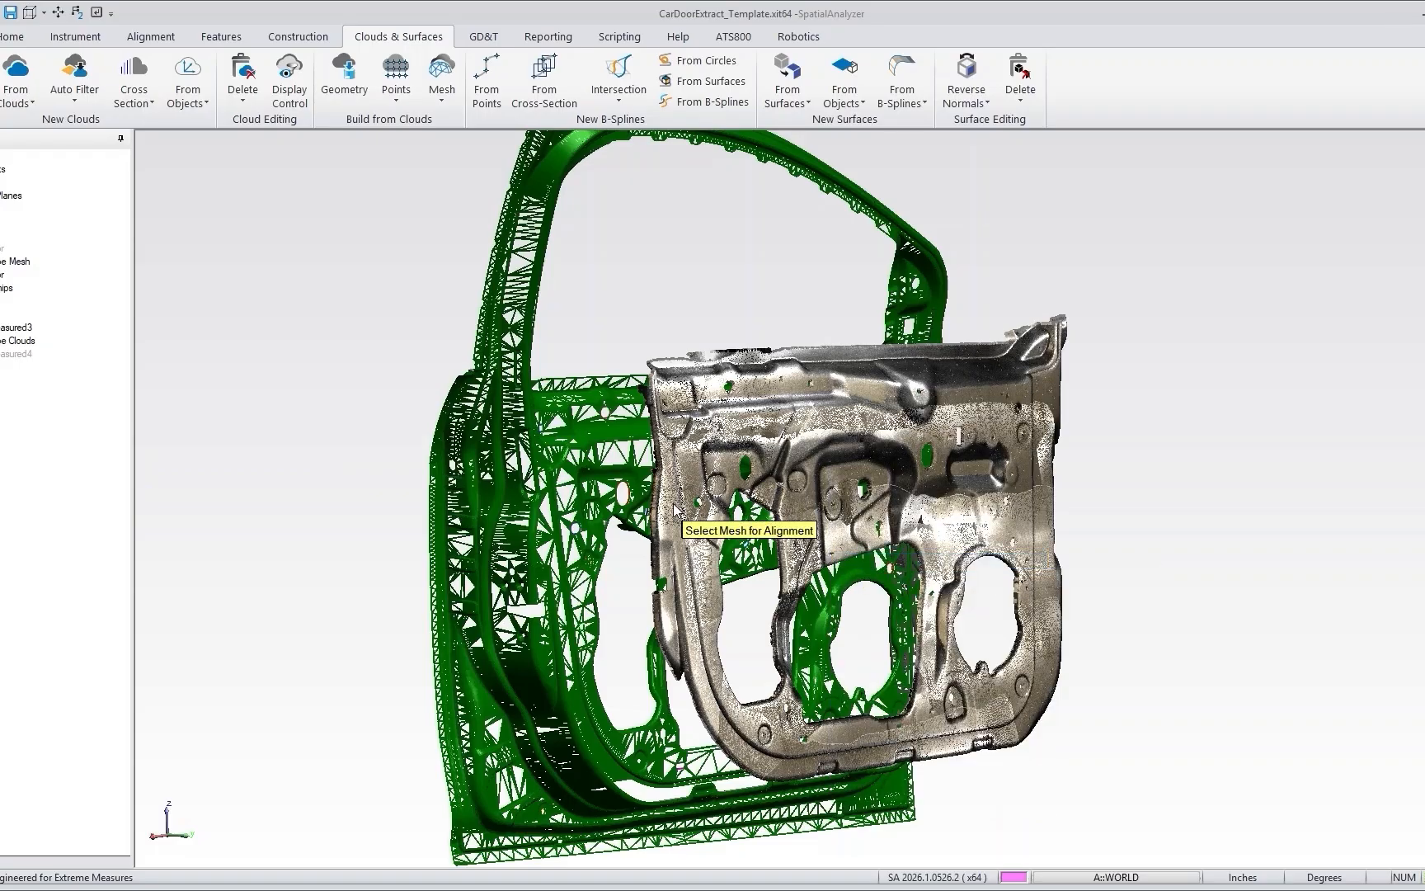
pyautogui.click(591, 462)
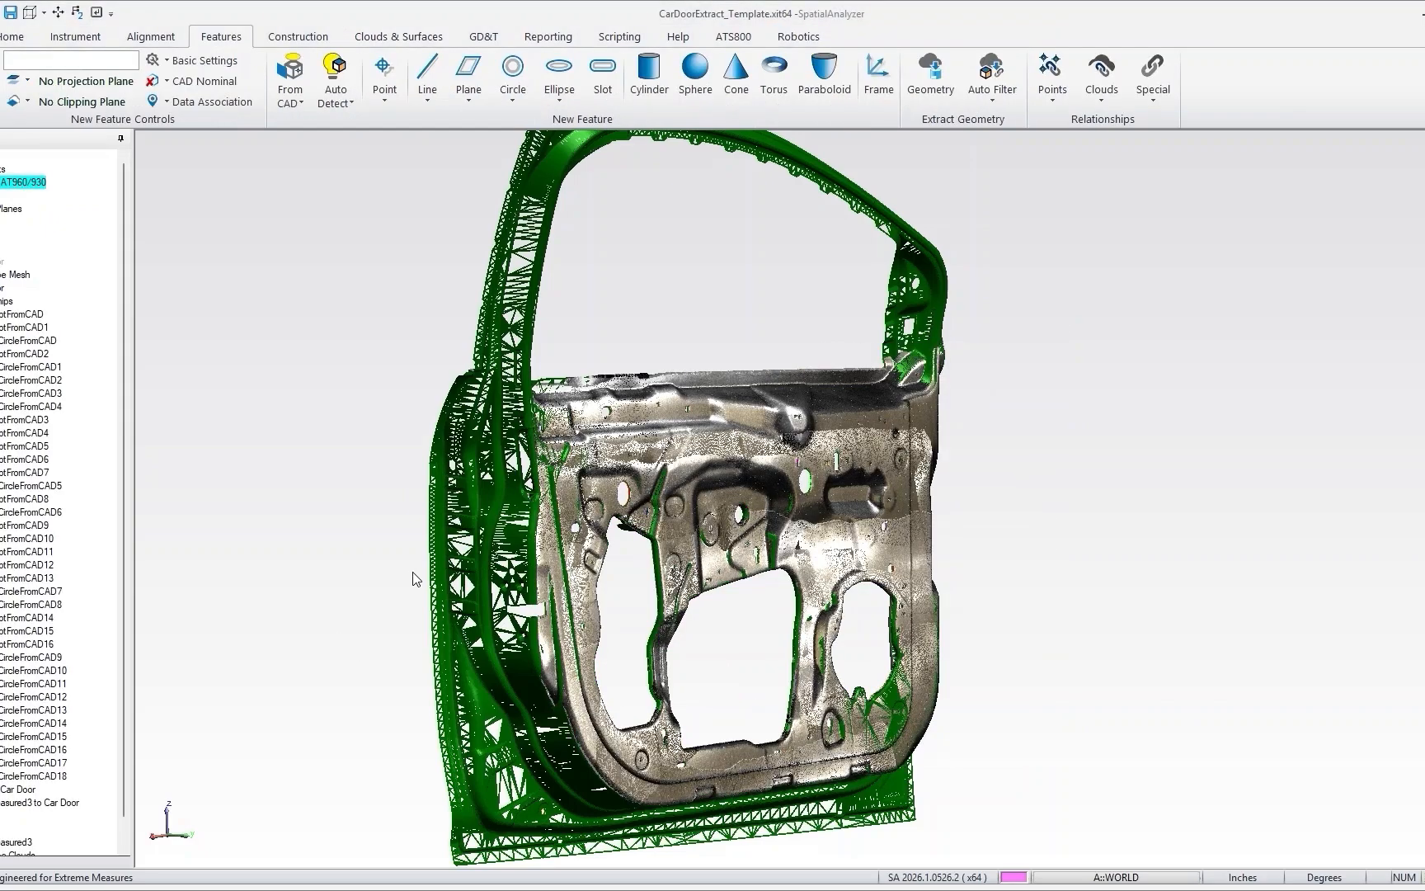
pyautogui.moveTo(439, 530); pyautogui.dragTo(440, 487)
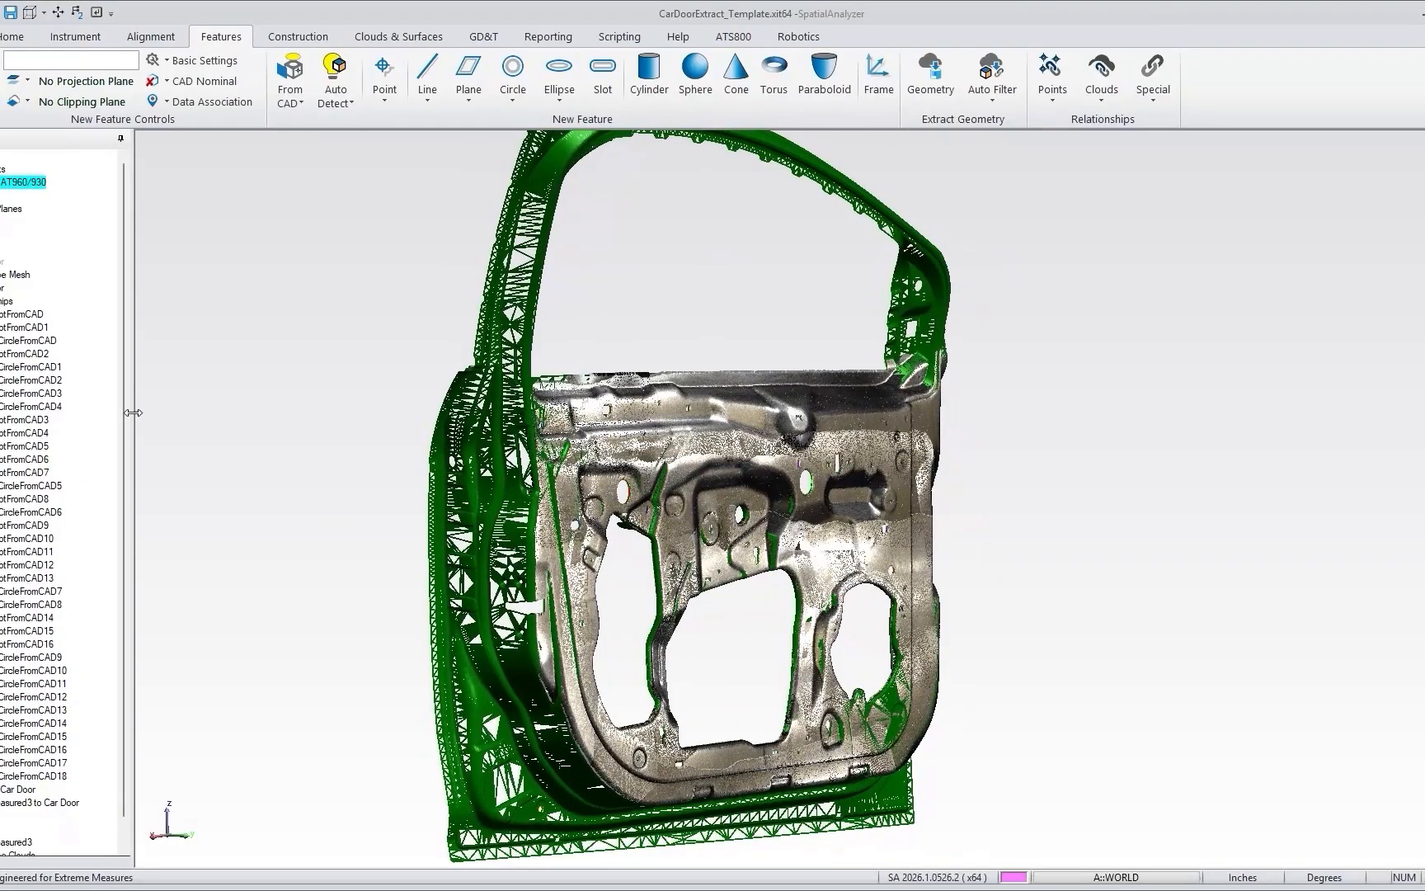
pyautogui.click(1, 301)
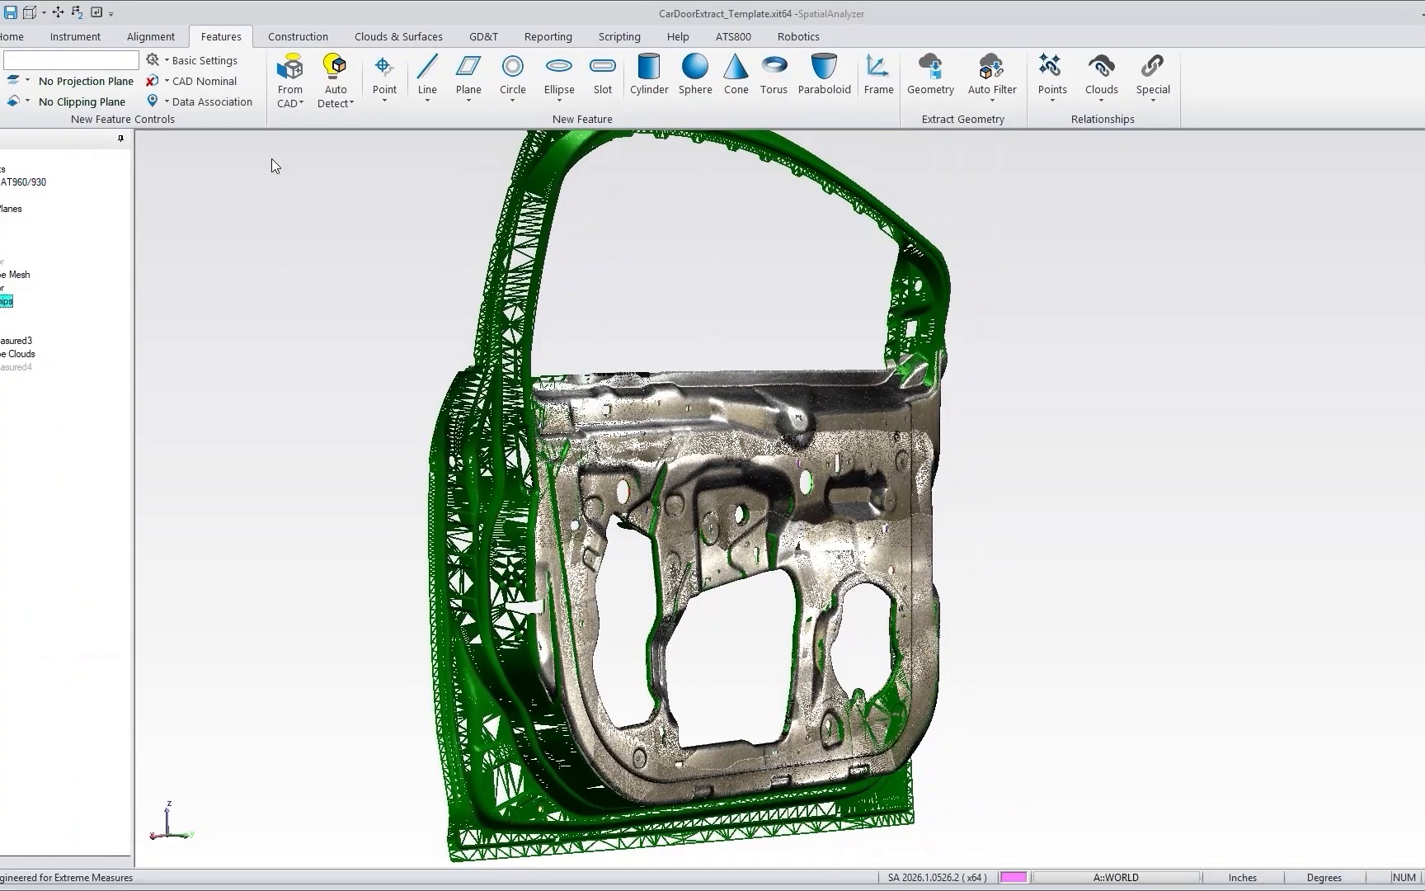
# Run a Cloud to Mesh = Single Mesh query from the MainMeasured3 cloud to the green door mesh.
pyautogui.click(391, 40)
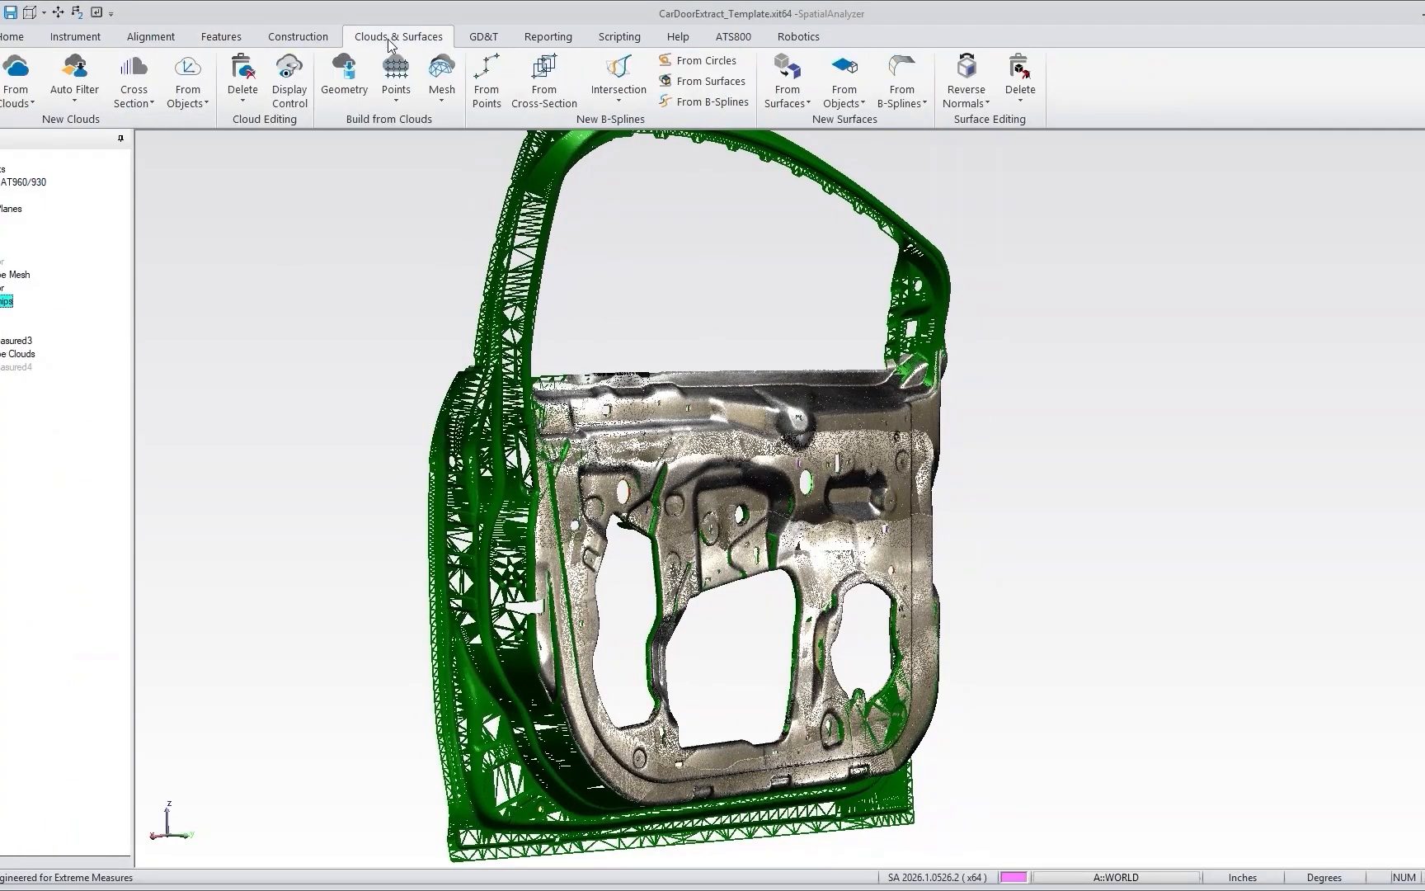
pyautogui.click(534, 38)
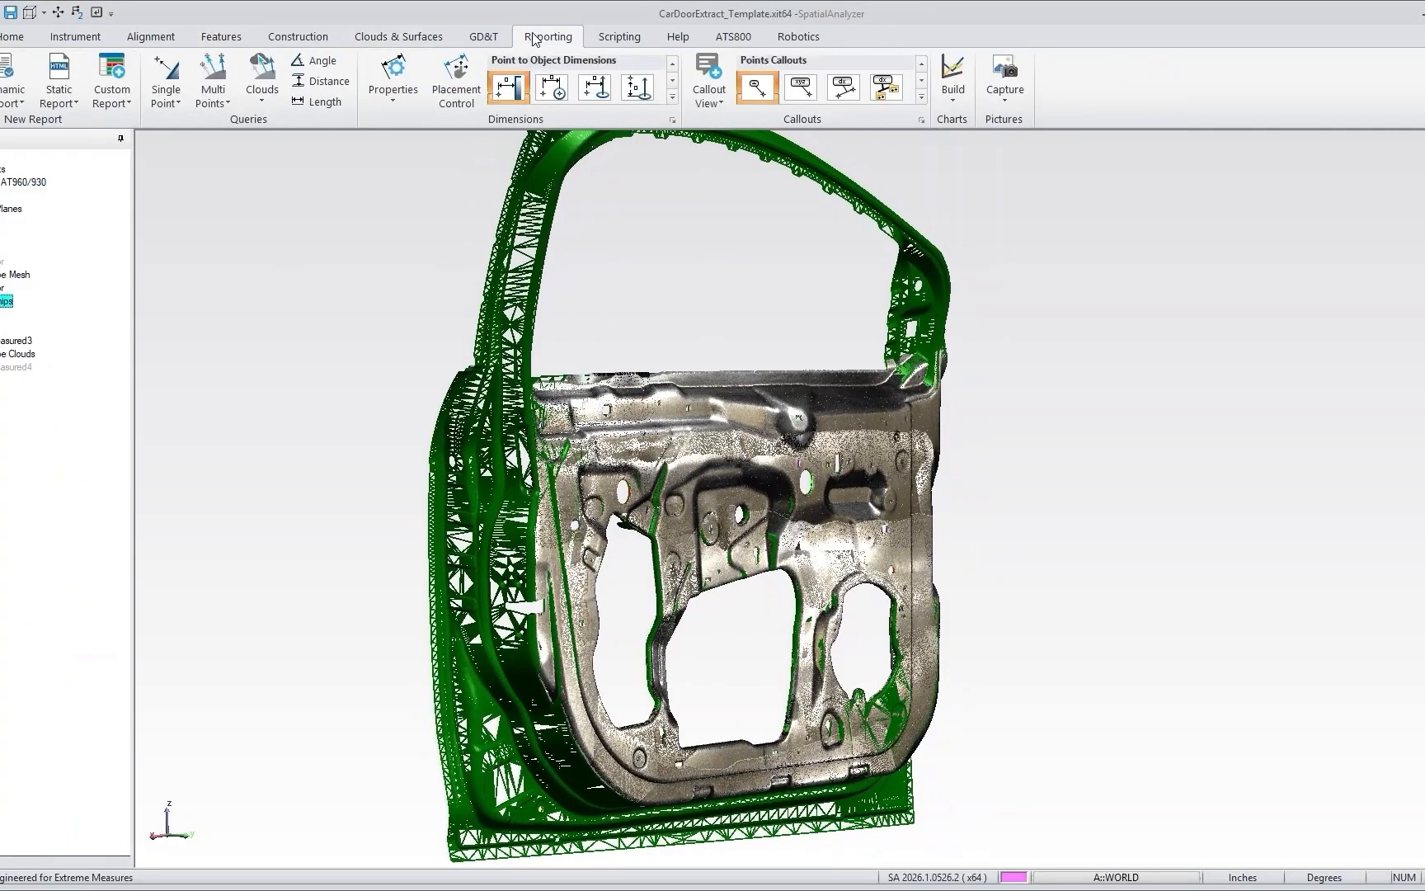
pyautogui.click(262, 93)
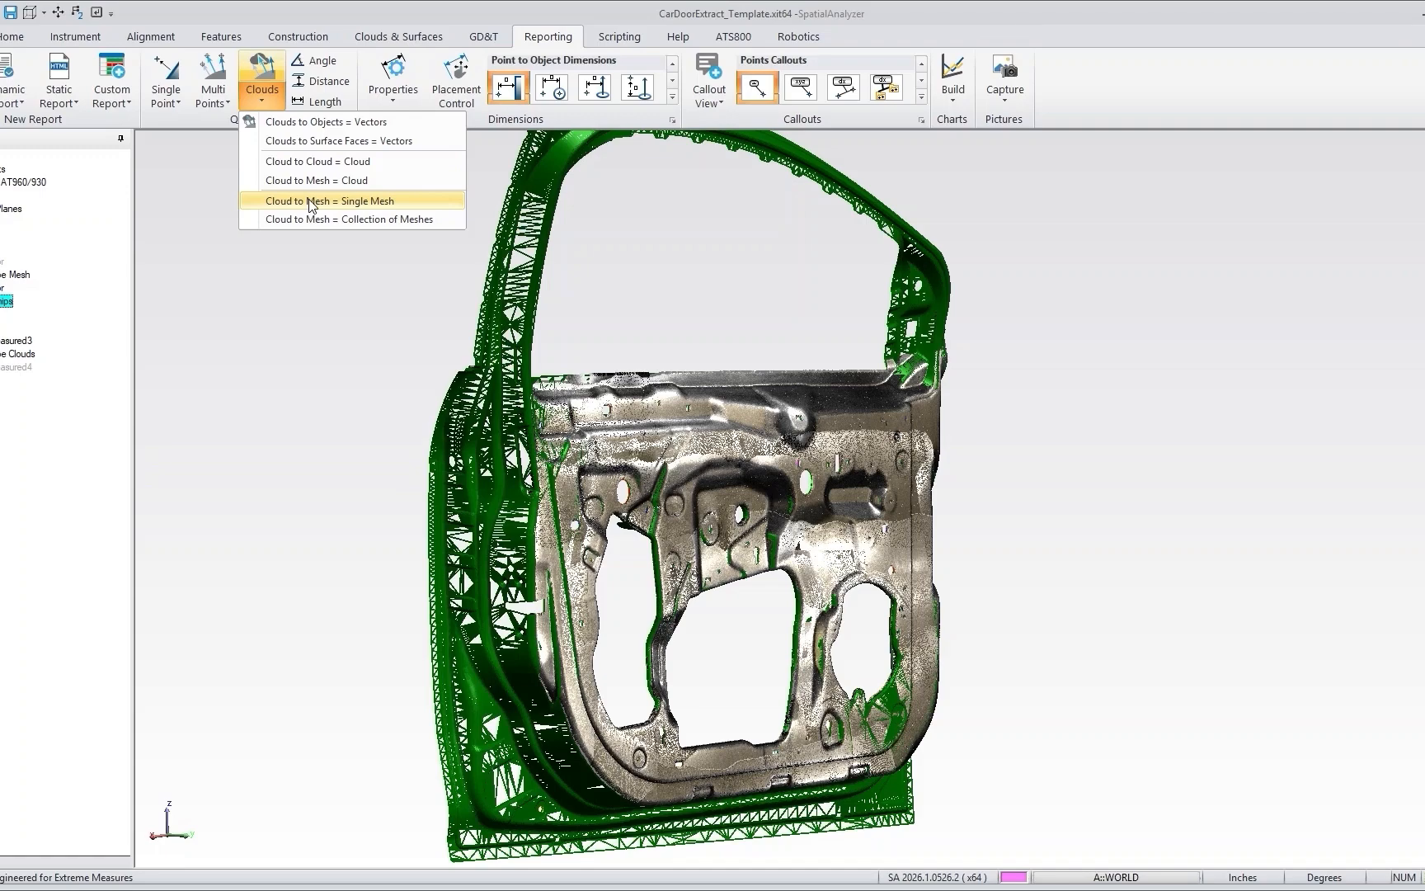
pyautogui.click(310, 201)
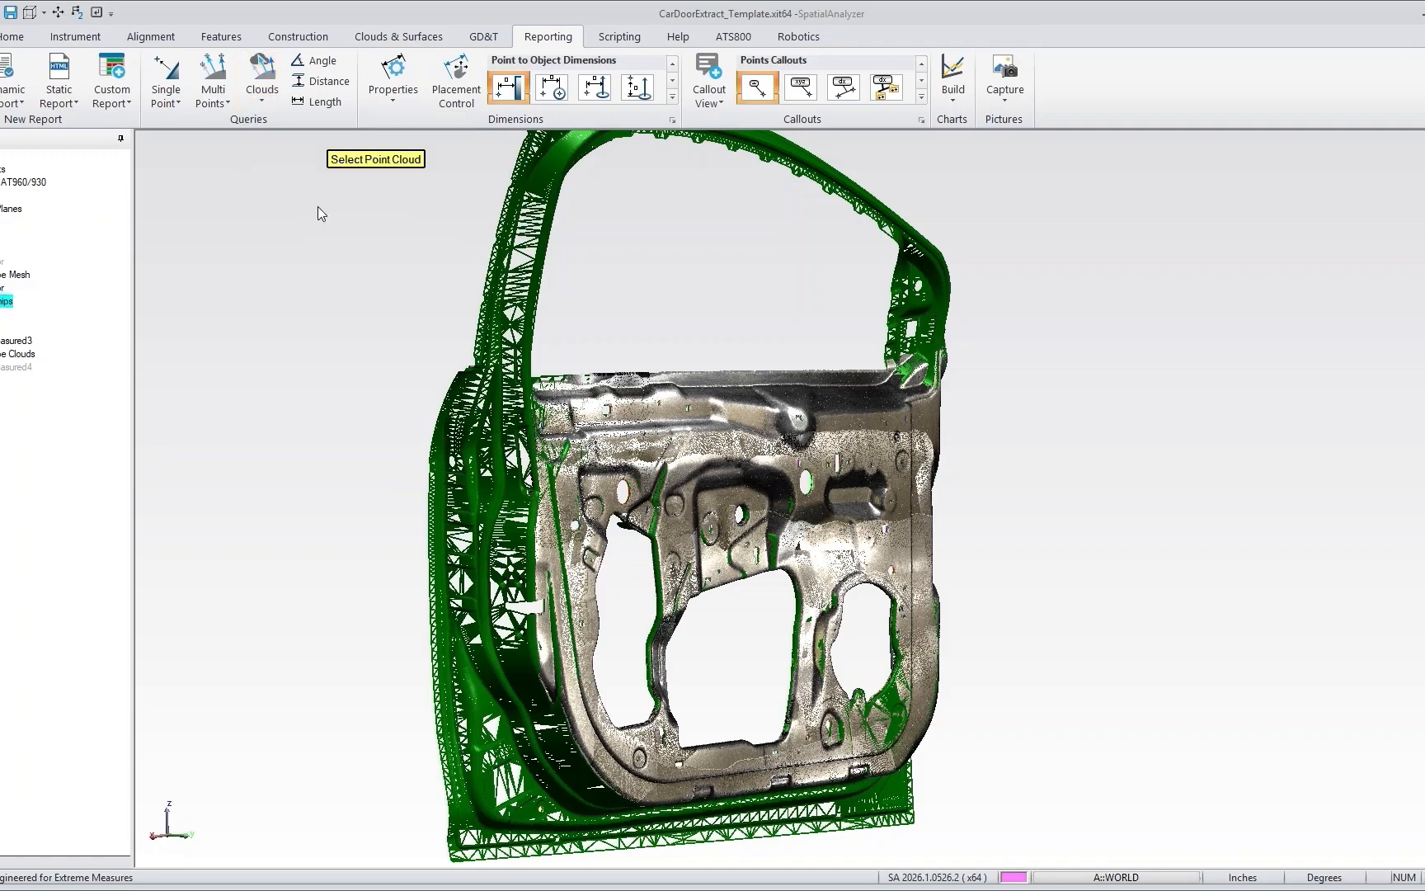
pyautogui.click(697, 476)
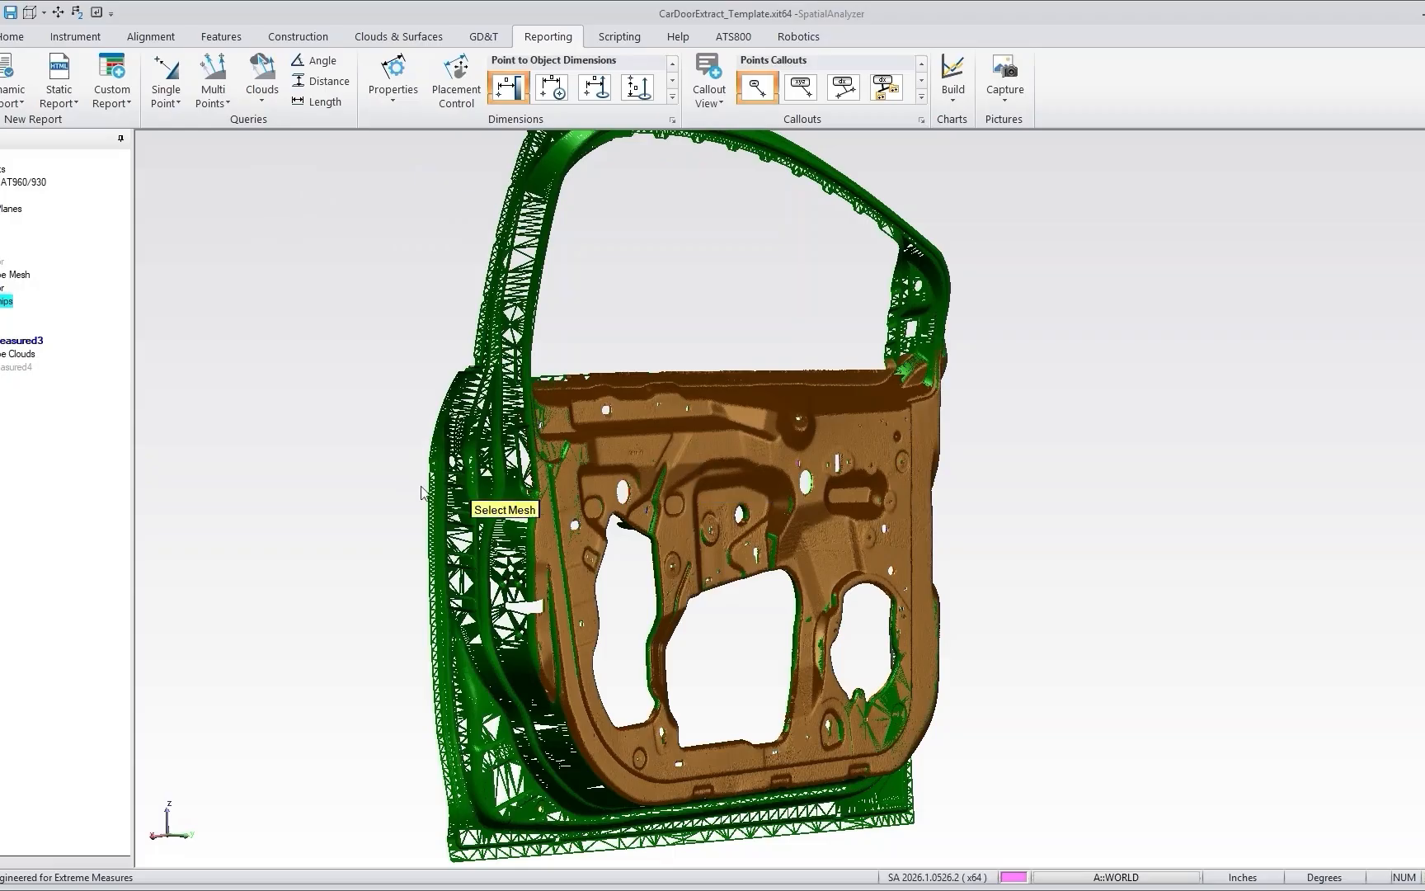
pyautogui.click(478, 478)
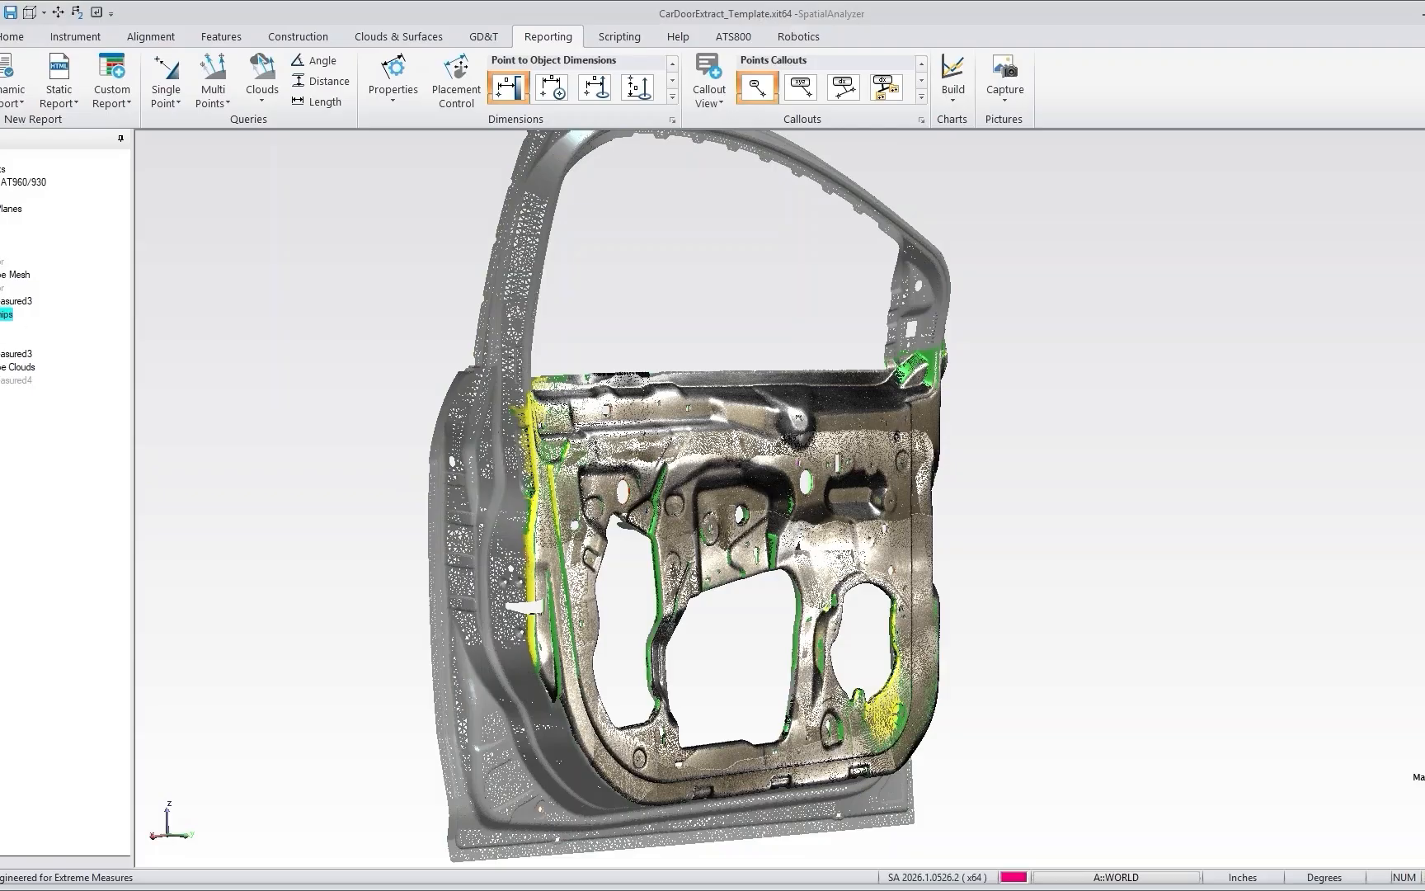
# Hide the MainMeasured3 cloud and turn the colored deviation mesh to a frontal view.
pyautogui.click(2, 354)
pyautogui.moveTo(456, 408); pyautogui.dragTo(512, 511)
pyautogui.scroll(-3, 456, 396)
pyautogui.scroll(3, 475, 482)
pyautogui.moveTo(520, 445); pyautogui.dragTo(541, 436)
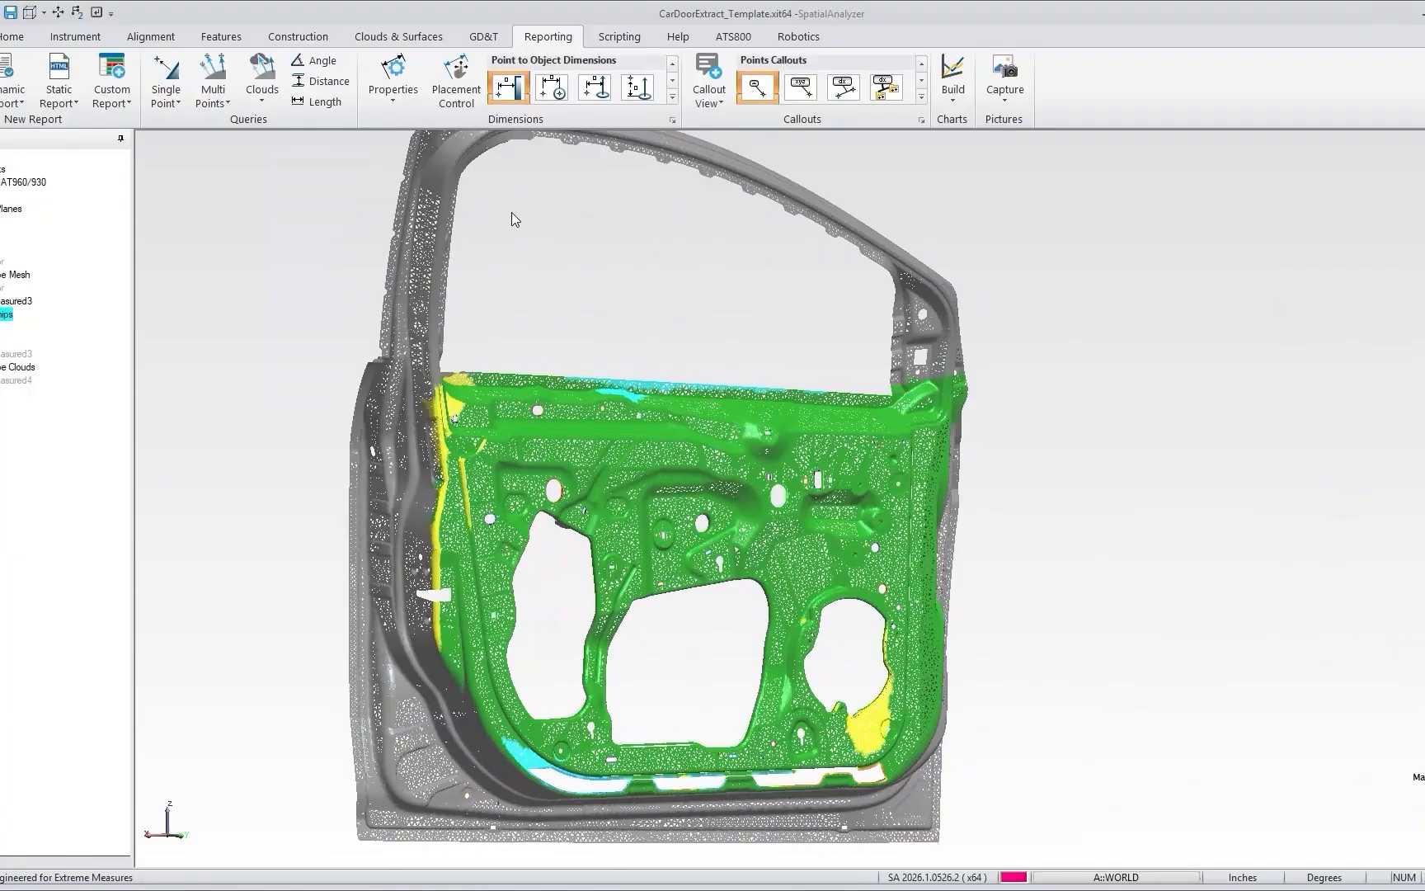
# Add mesh vertex deviation callouts on the yellow patch below the round opening, the cyan lower corner, and the green upper corner area.
pyautogui.click(921, 97)
pyautogui.click(888, 145)
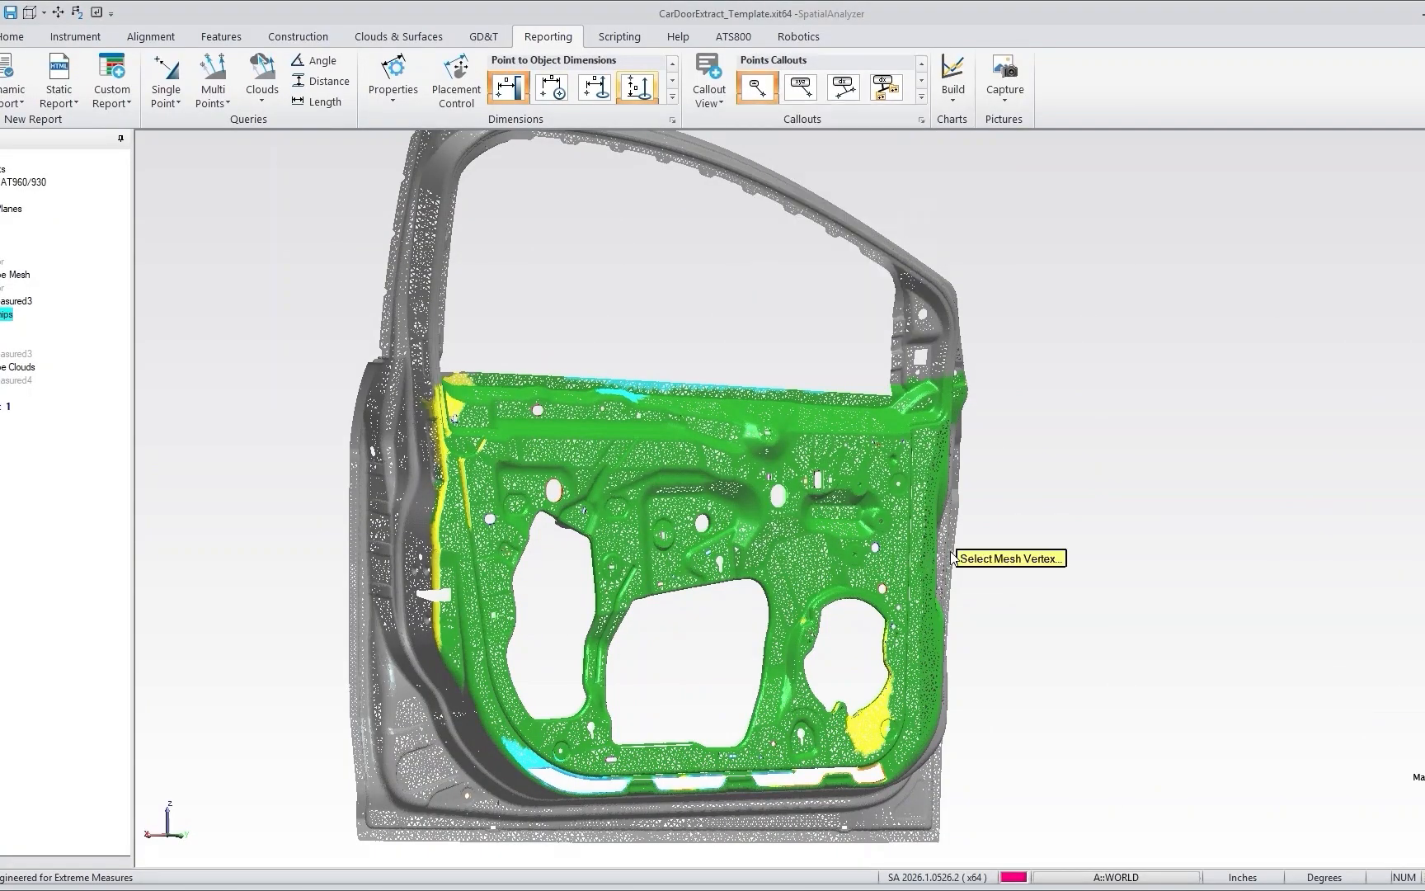
pyautogui.click(869, 723)
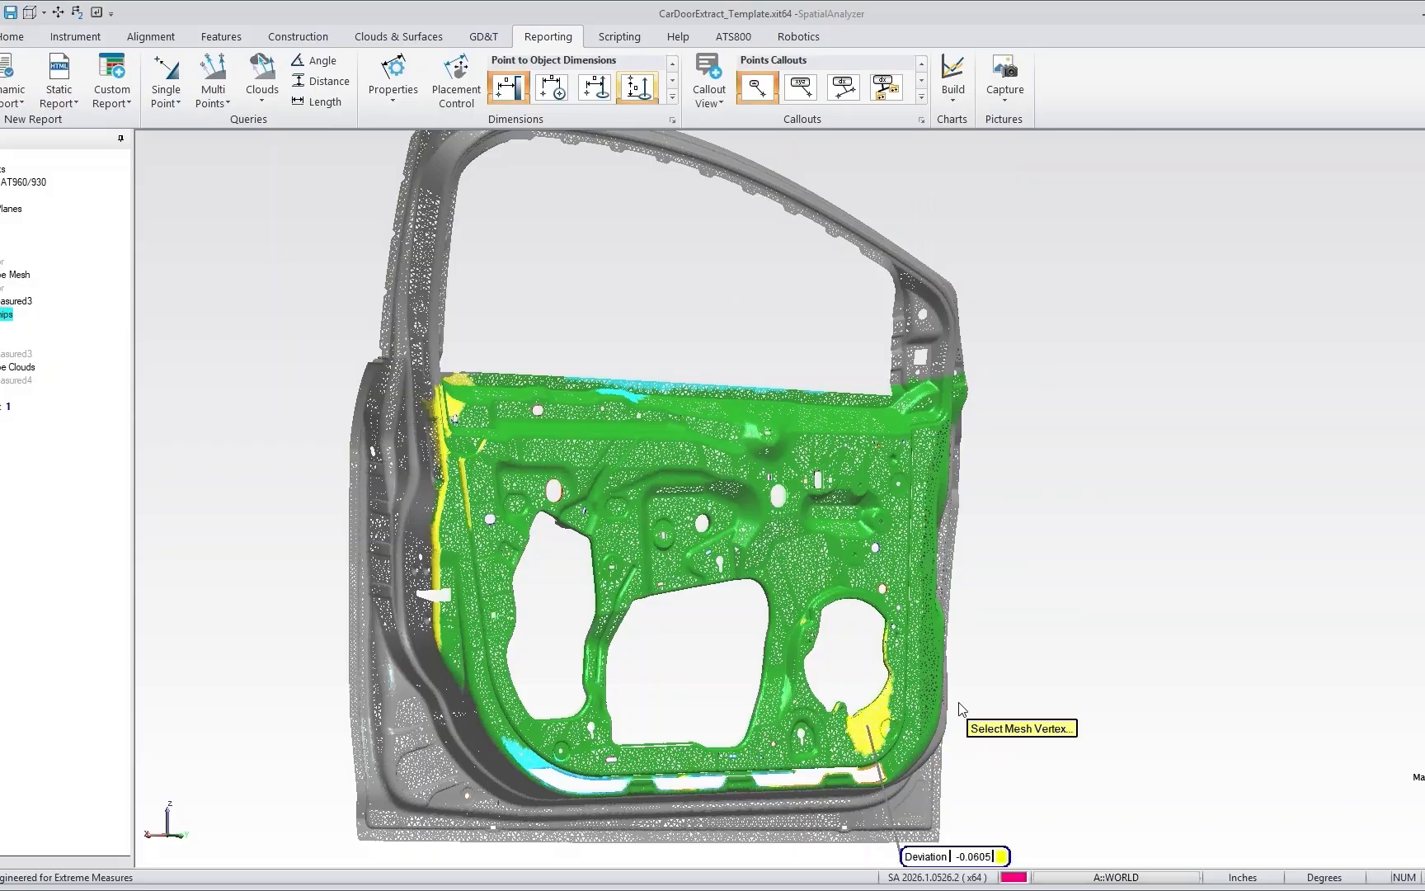
pyautogui.scroll(-2, 829, 561)
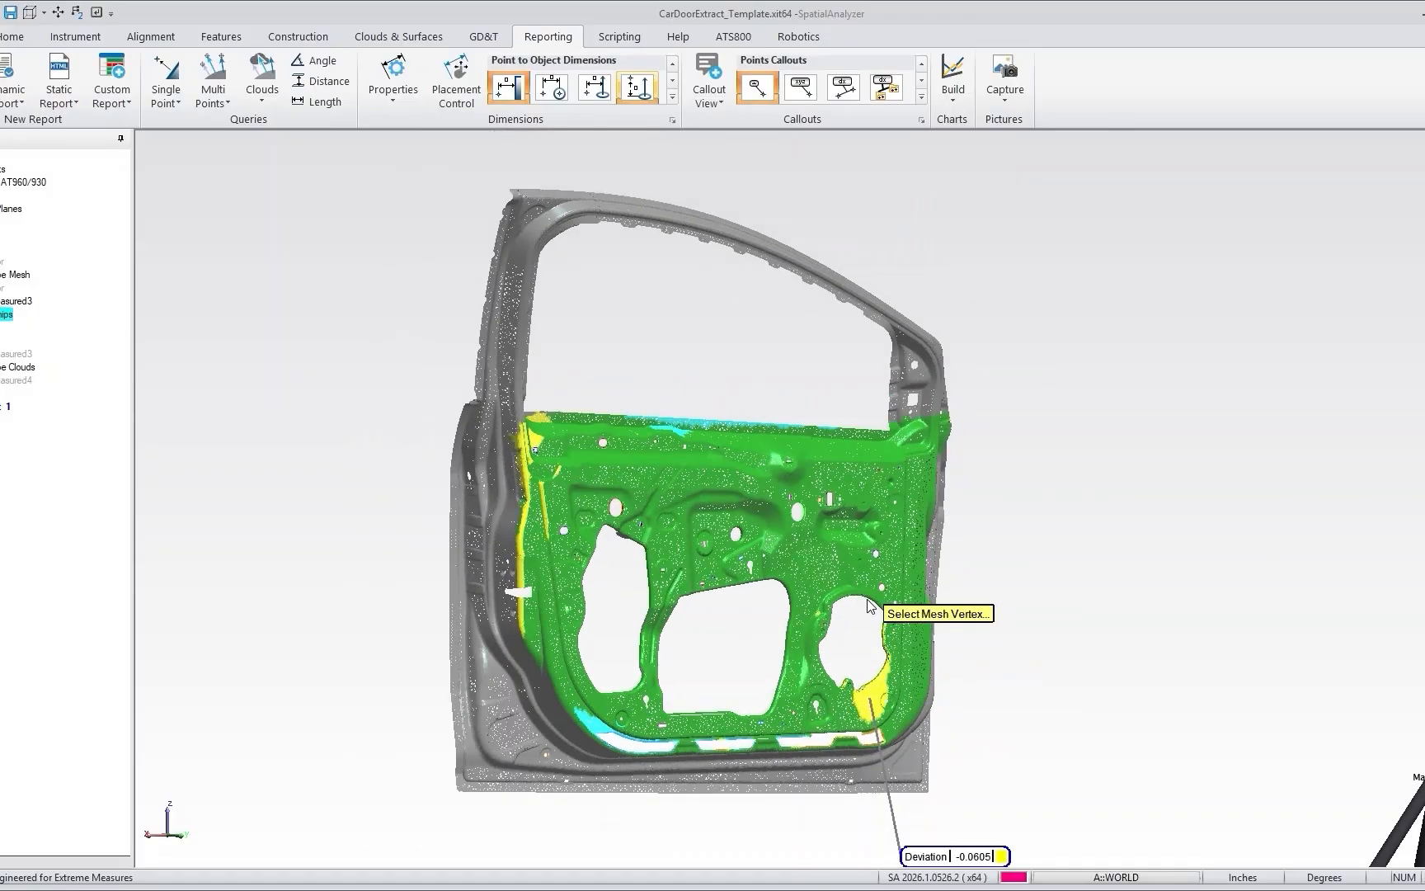
pyautogui.click(597, 729)
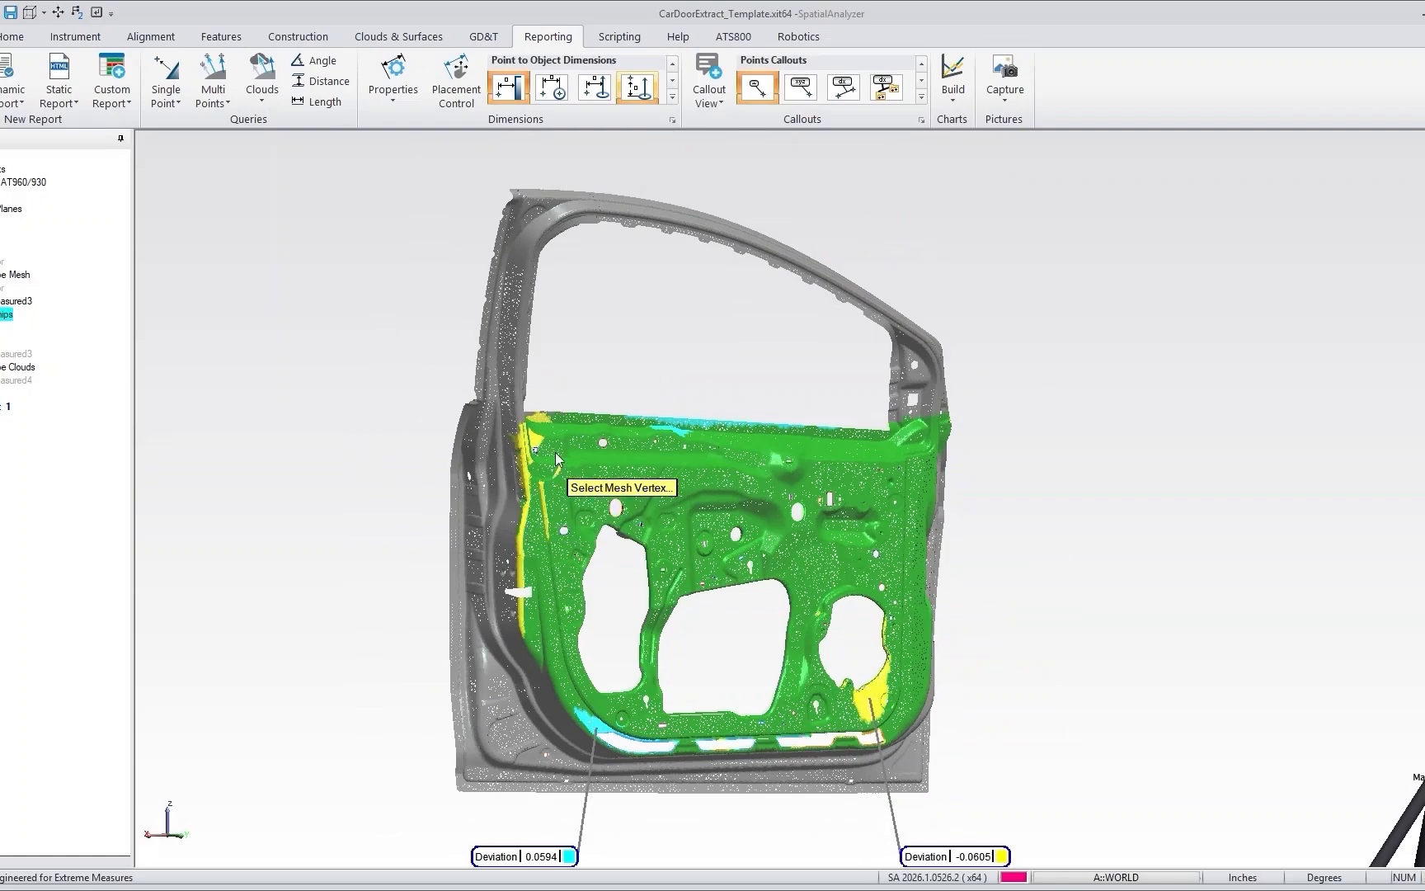
pyautogui.click(478, 391)
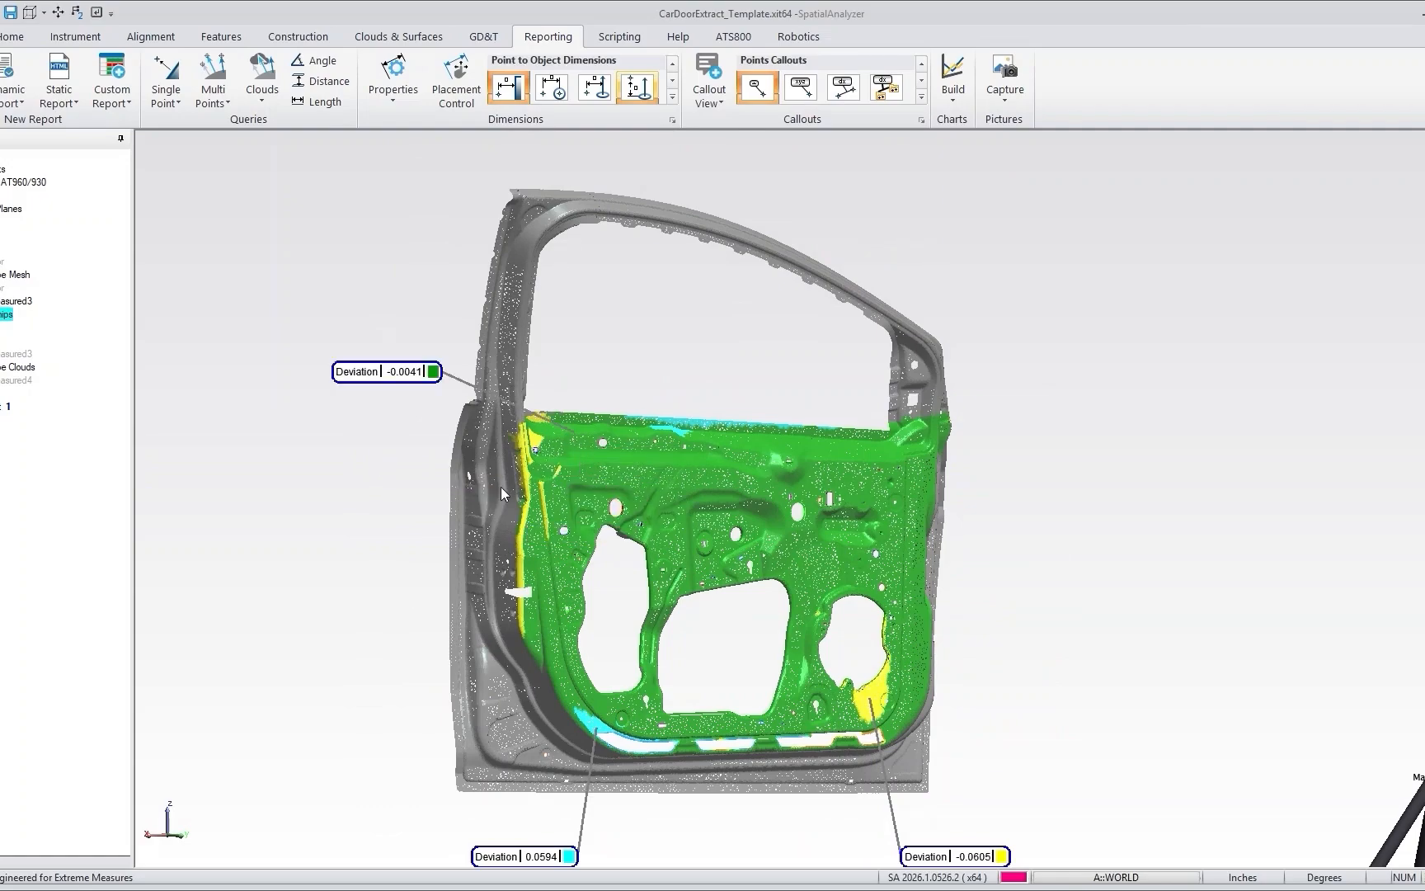
# Switch the graphics display back to solid shading for the deviation mesh with its callouts.
pyautogui.click(44, 14)
pyautogui.click(56, 91)
pyautogui.scroll(1, 598, 526)
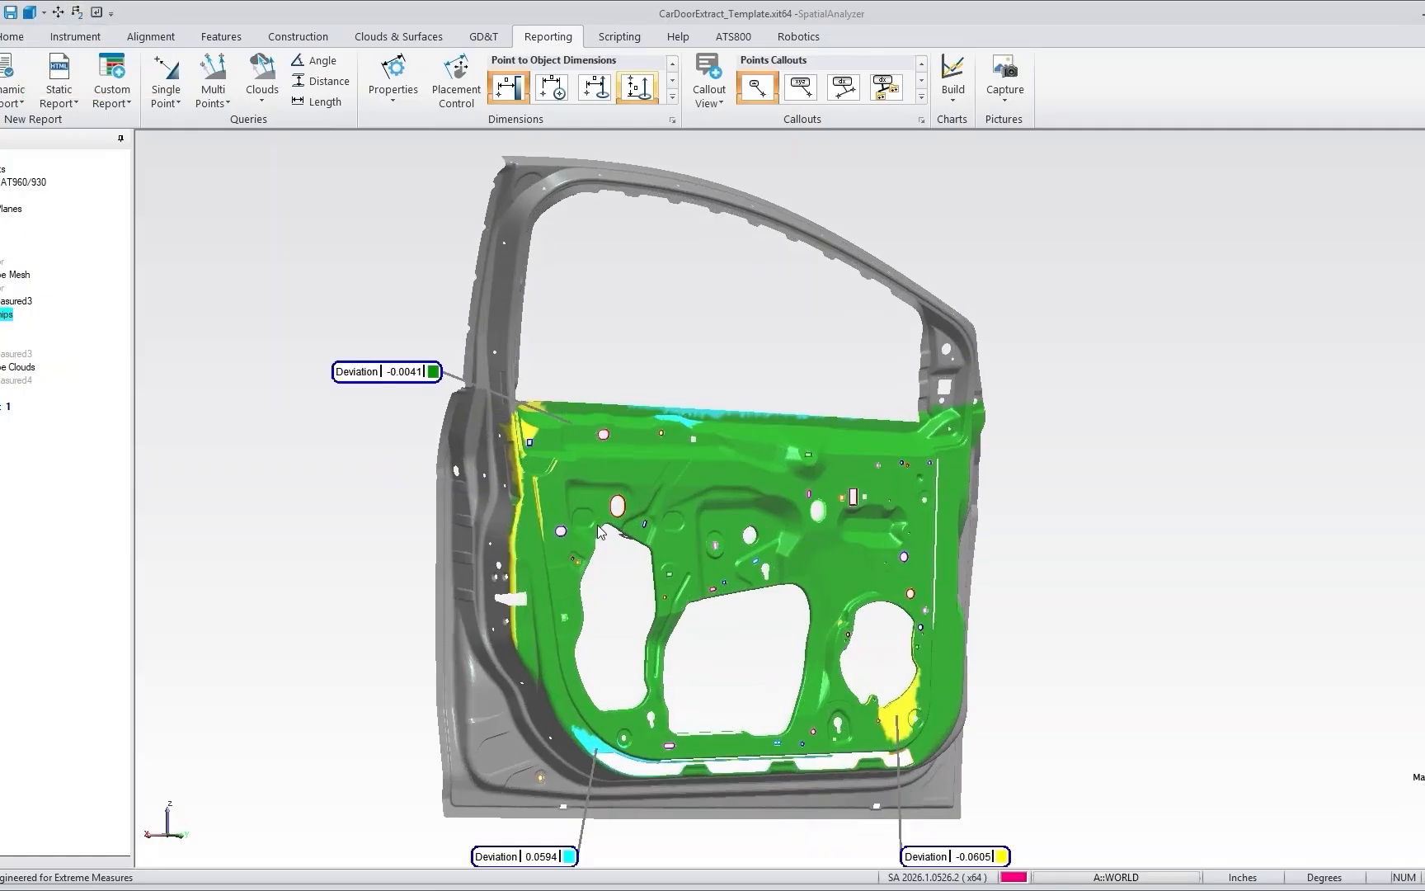
pyautogui.moveTo(598, 526); pyautogui.dragTo(578, 538)
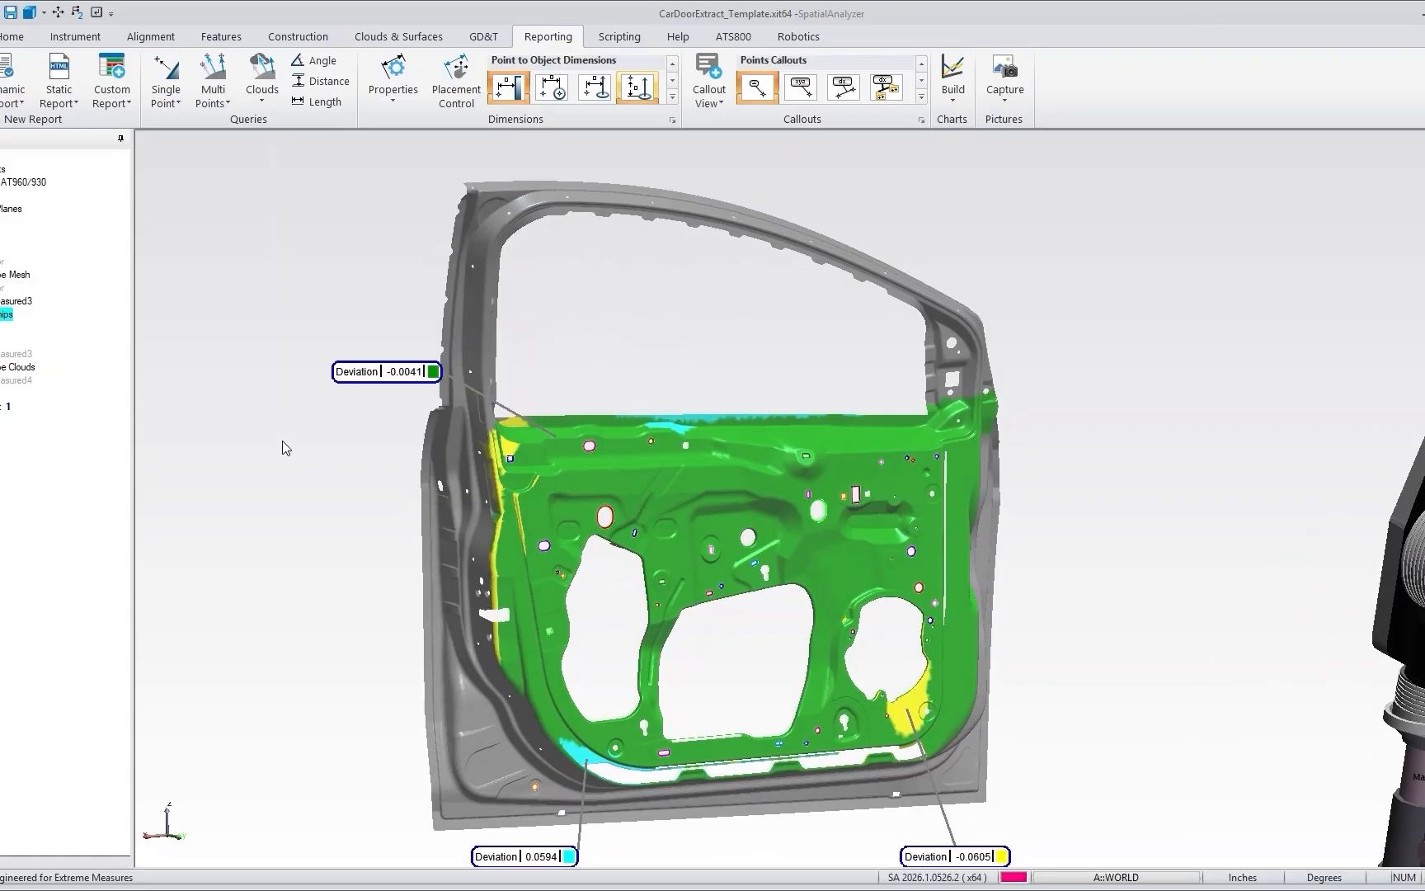
# Open the colorization settings of the MainMeasured3 scan stripe mesh and choose the Toleranced (Go / No-Go) color profile.
pyautogui.rightClick(683, 474)
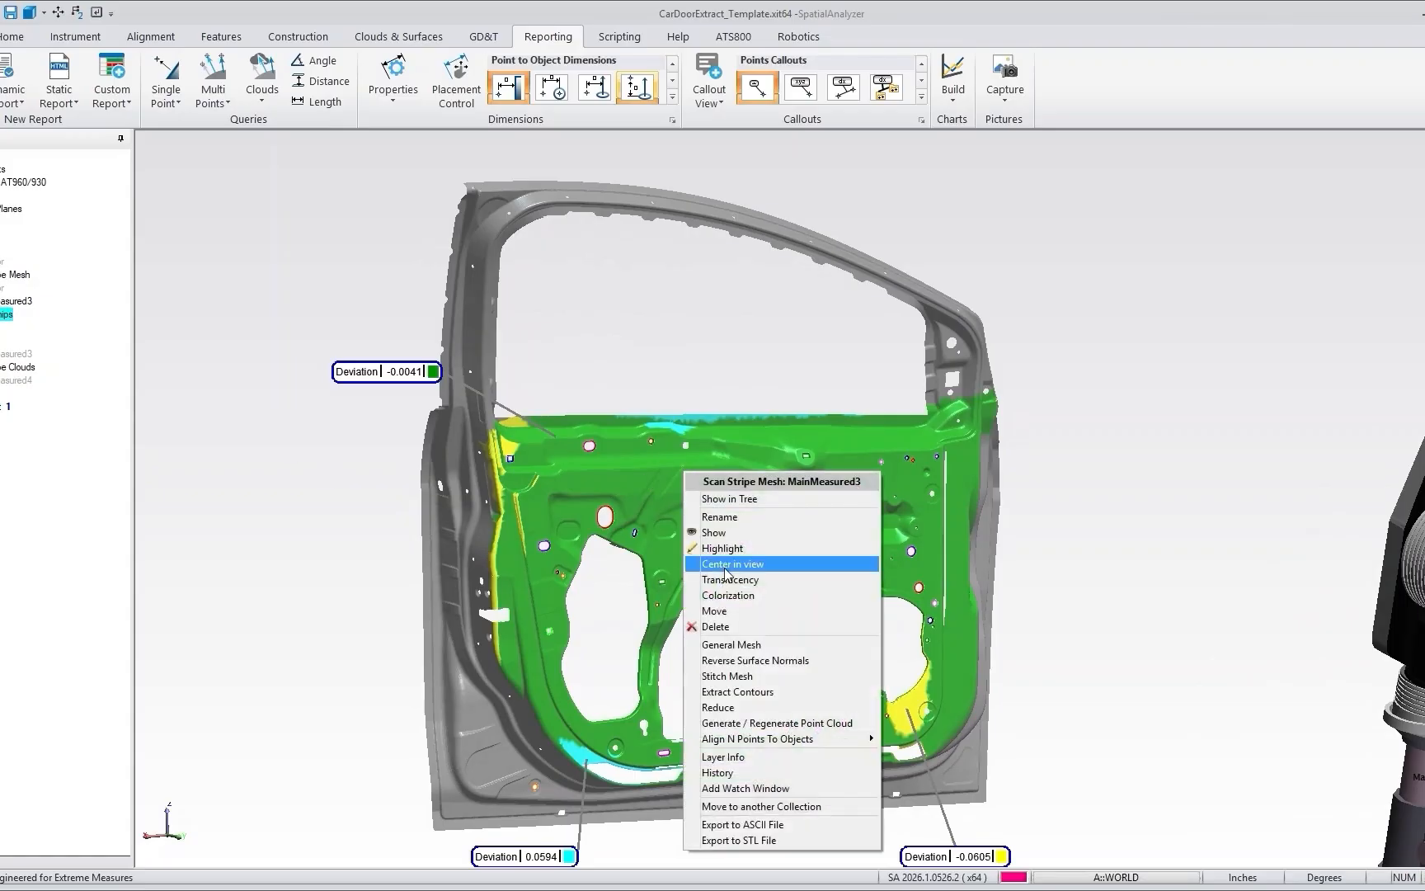
pyautogui.click(748, 594)
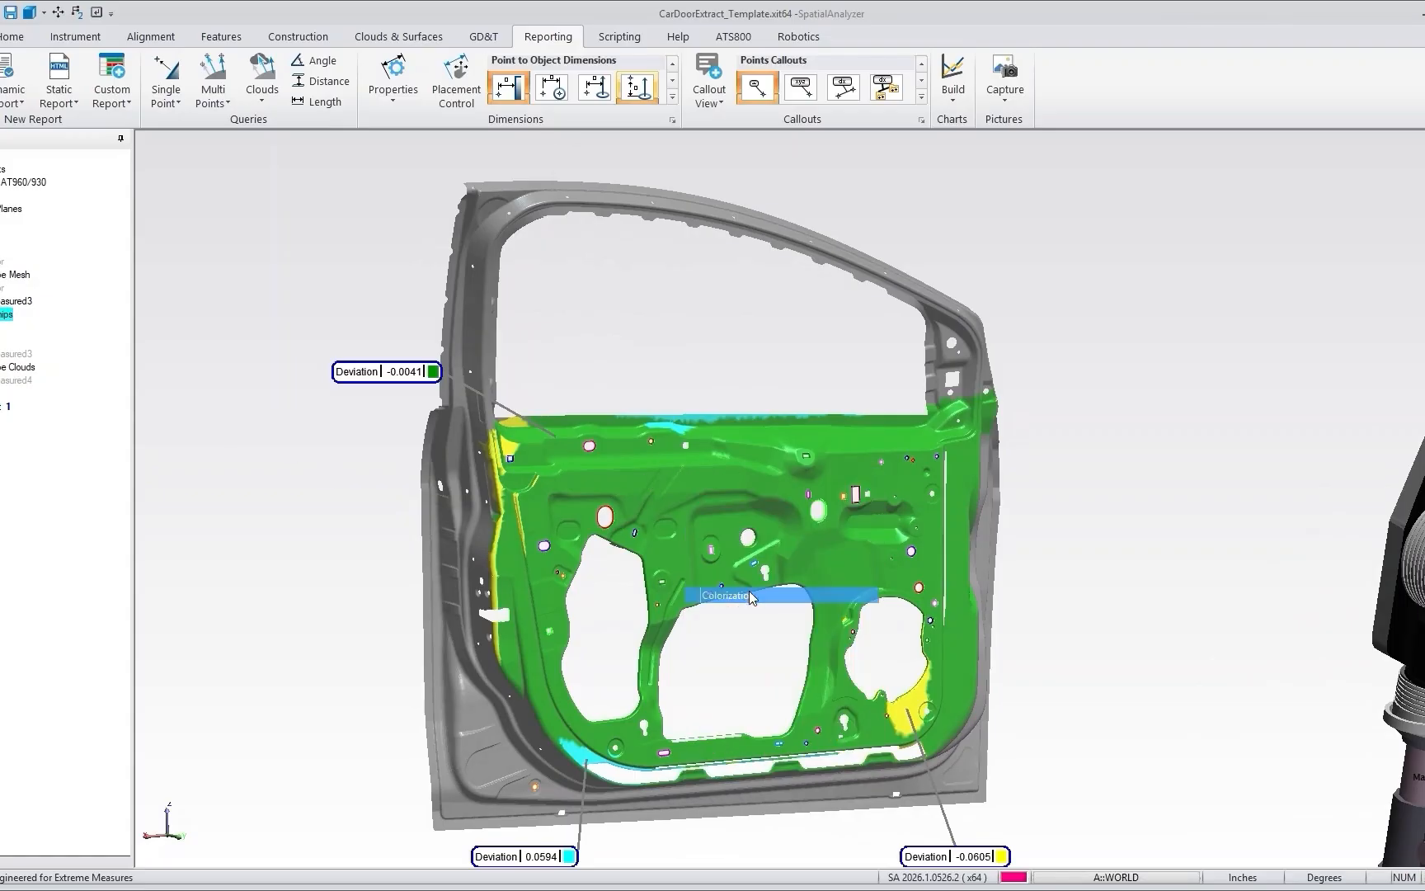
pyautogui.moveTo(695, 173); pyautogui.dragTo(1044, 183)
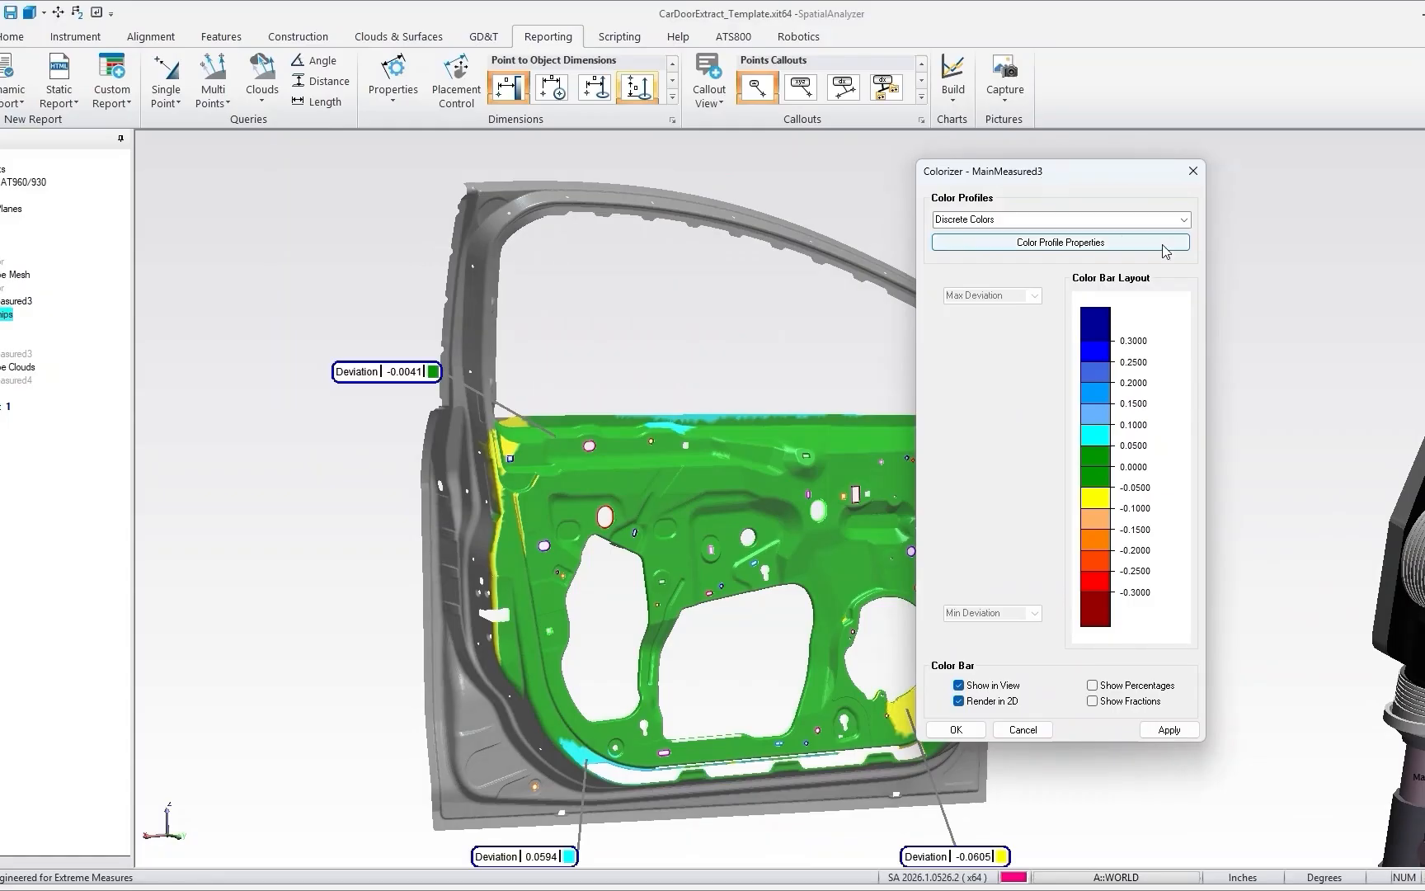
pyautogui.click(1184, 220)
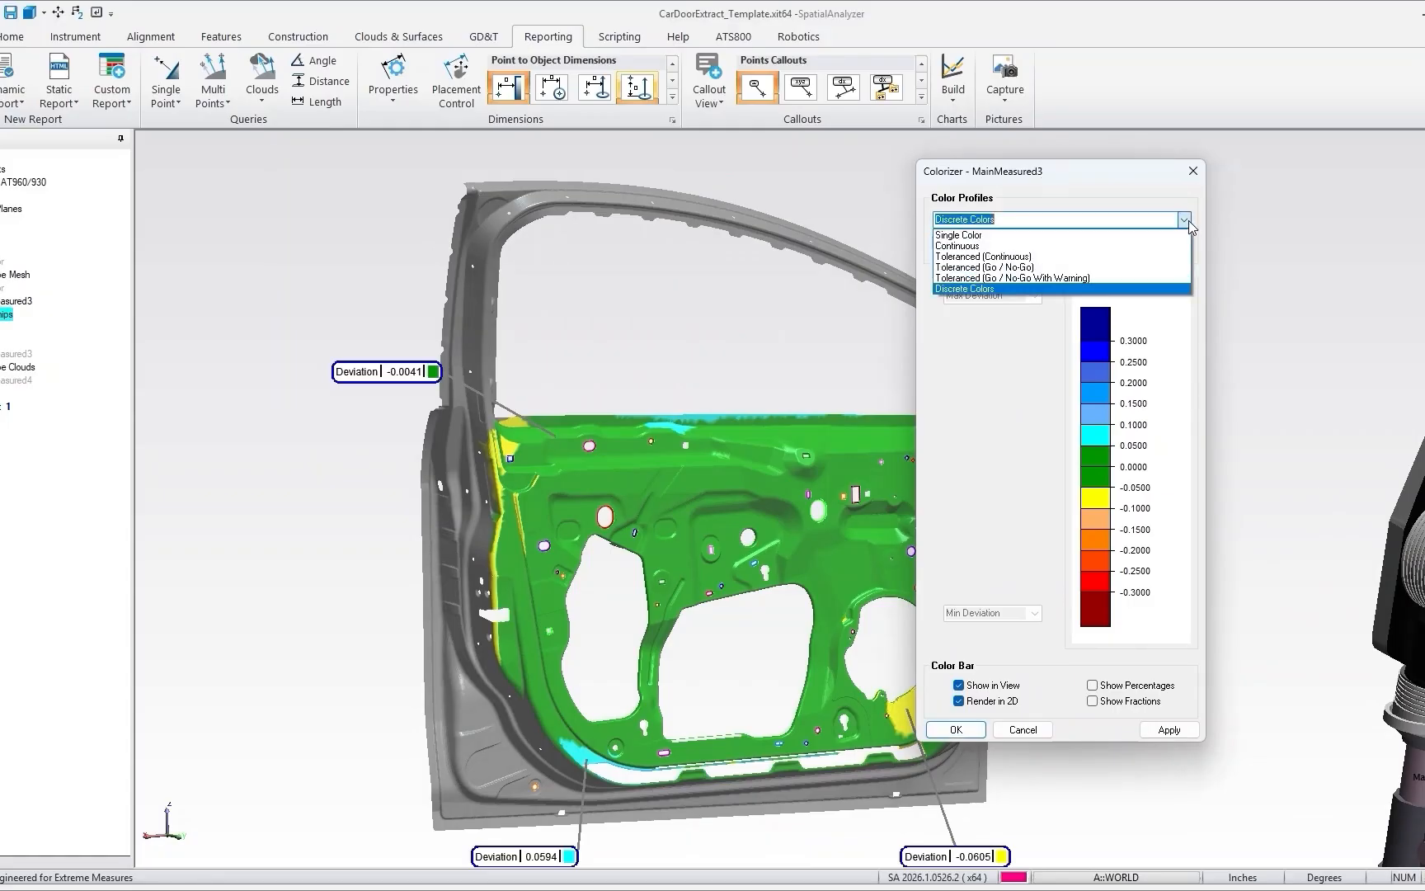
pyautogui.click(1152, 267)
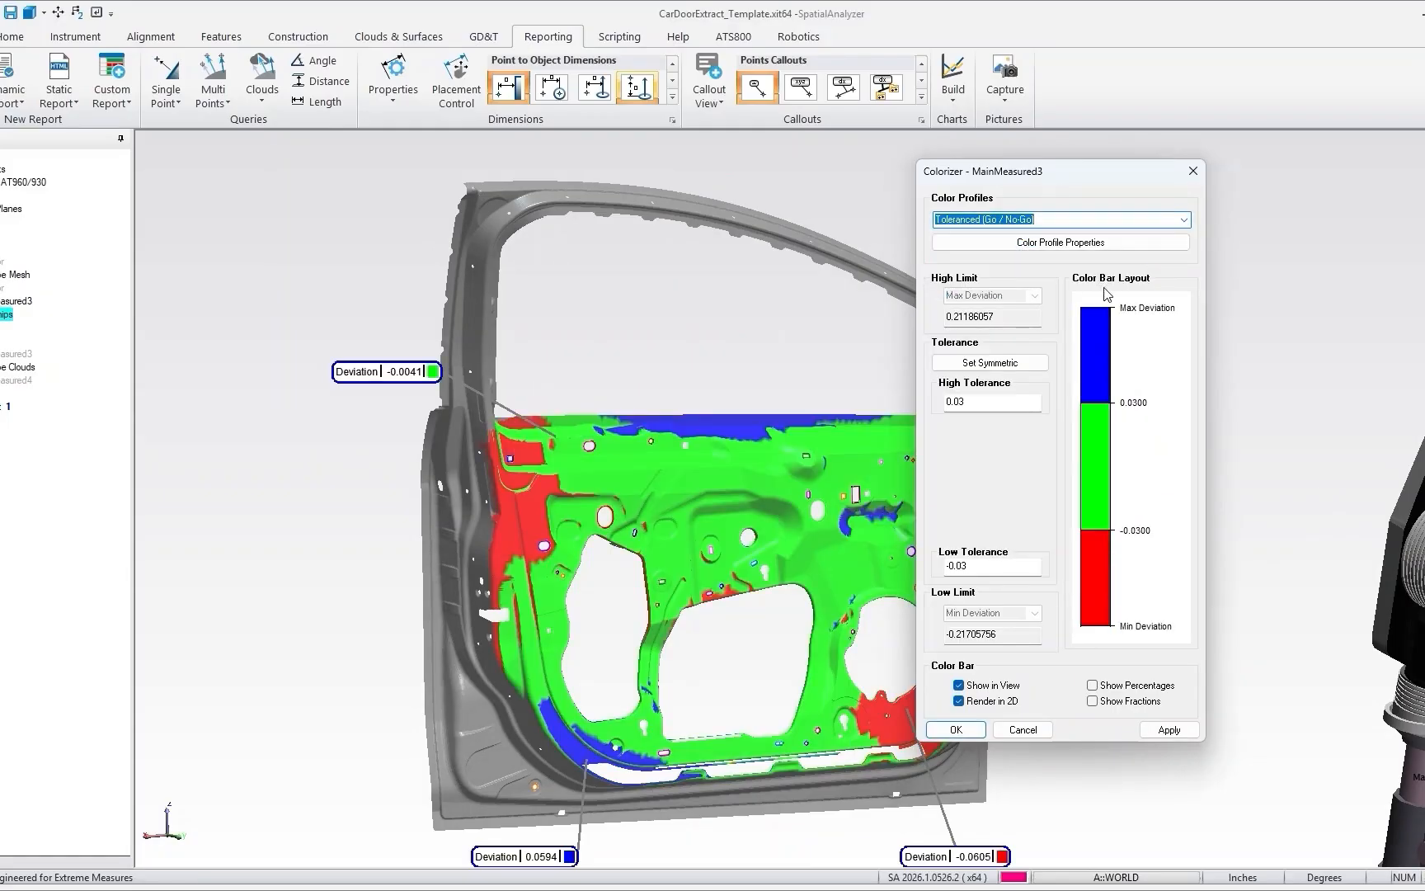
# Change the mesh's color profile to Toleranced (Continuous) and accept the colorization settings.
pyautogui.click(1080, 219)
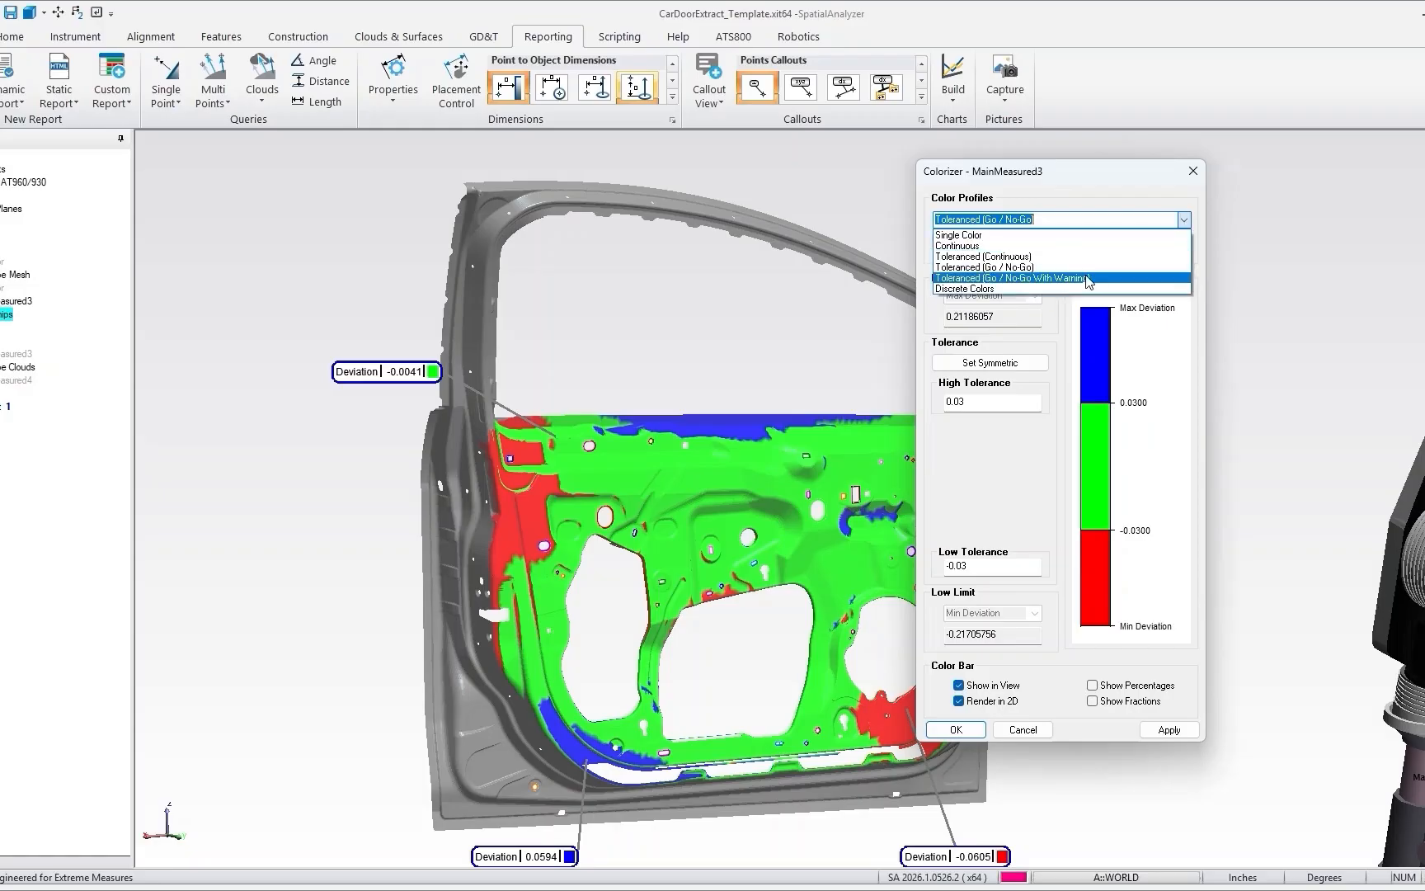
pyautogui.click(1049, 258)
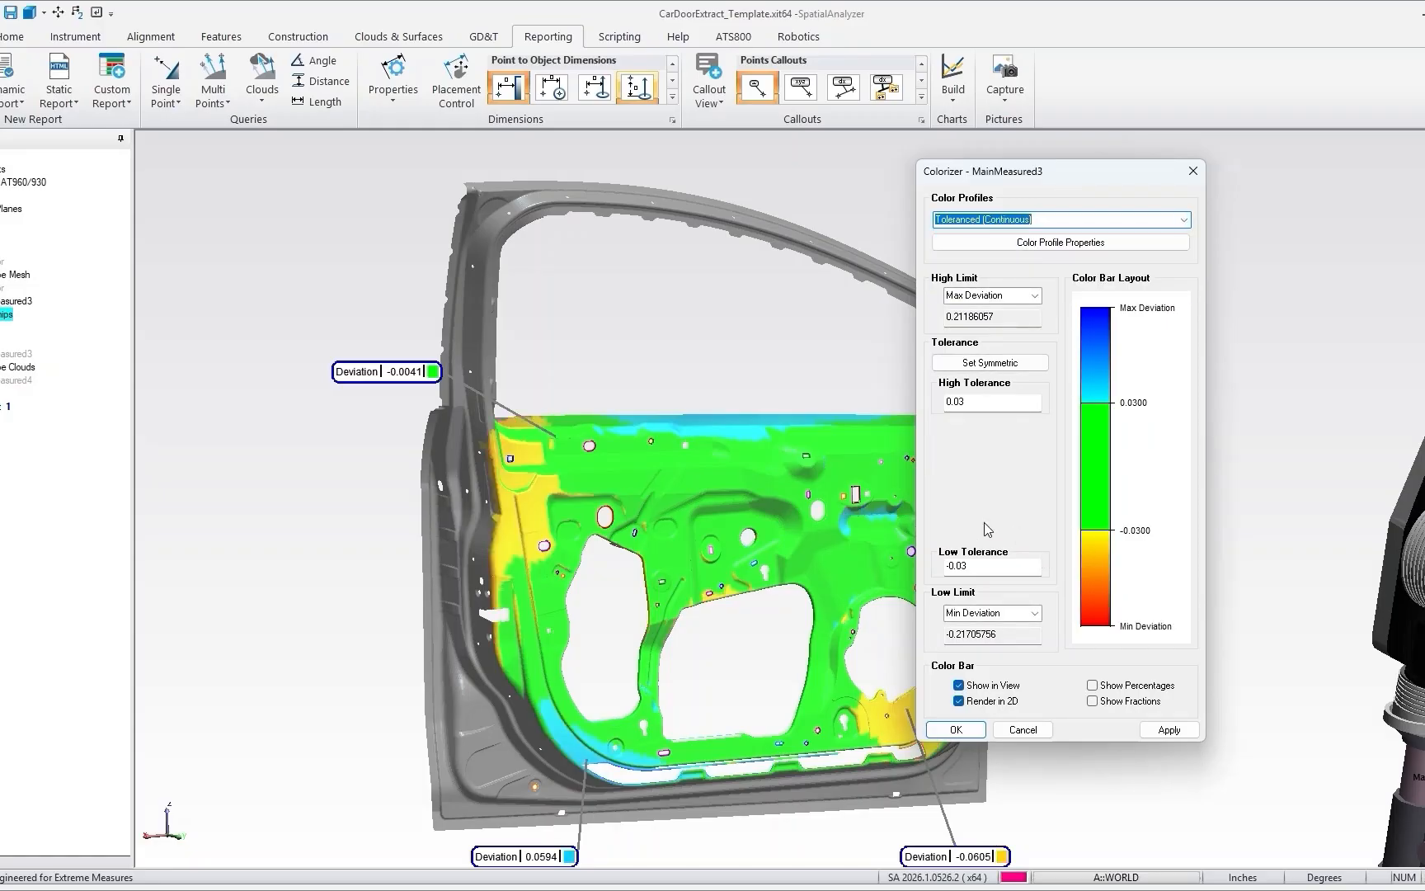
pyautogui.click(955, 729)
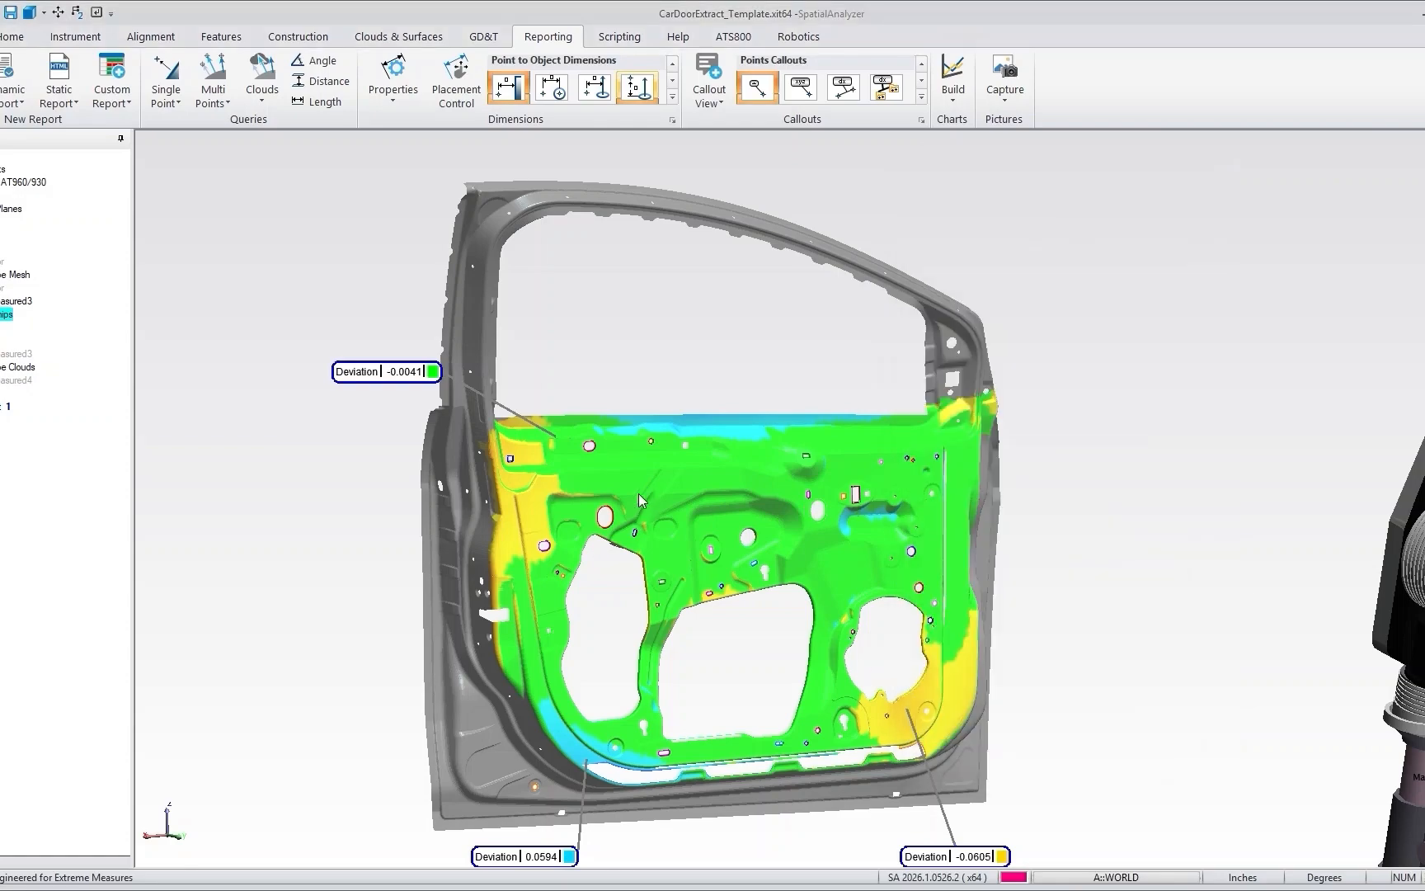
# Move the green upper corner's deviation callout into the window opening, just above the colorized panel's upper edge.
pyautogui.moveTo(638, 494); pyautogui.dragTo(636, 493)
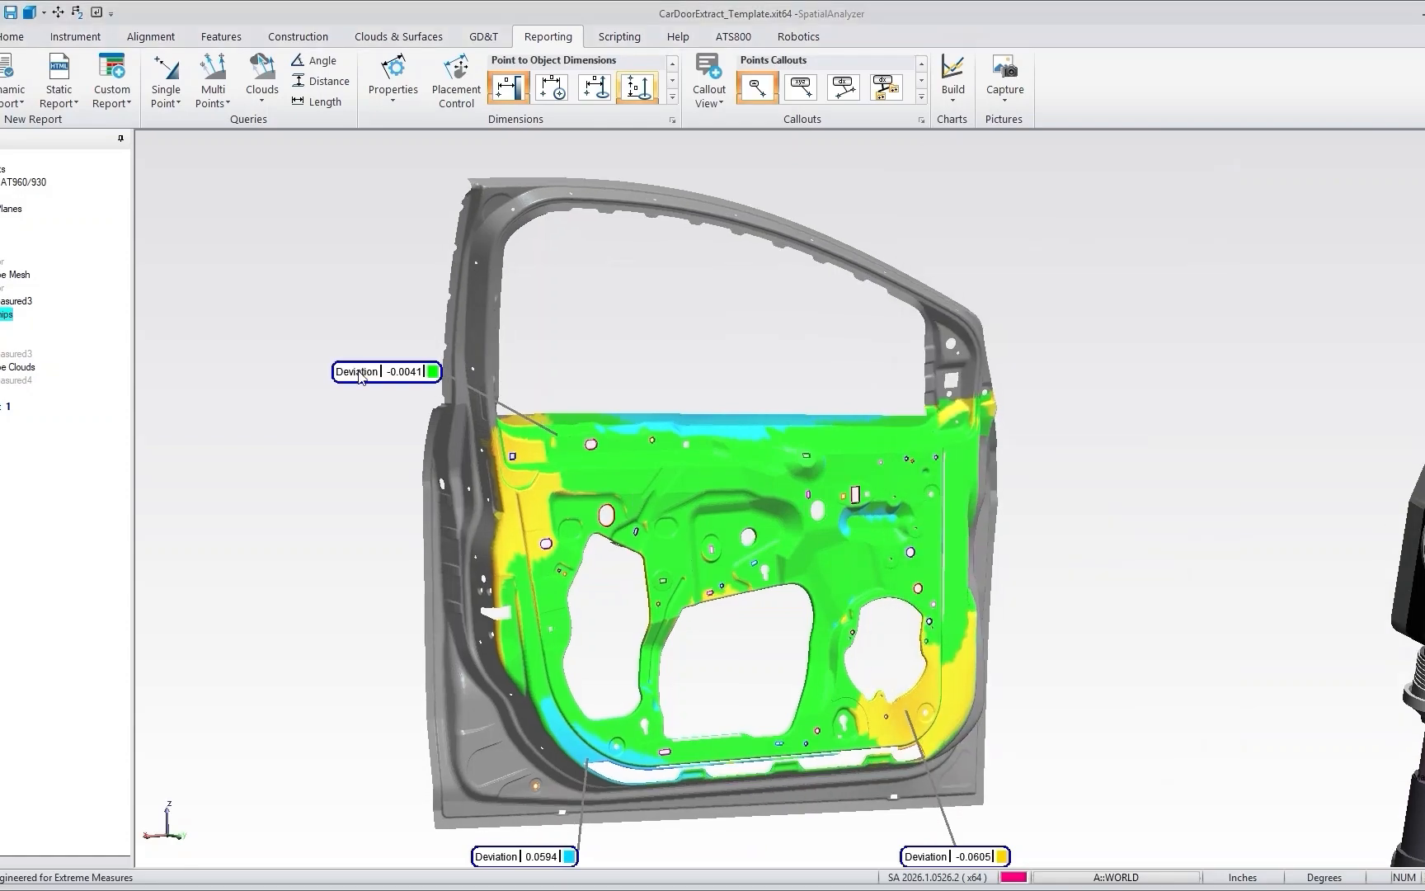
pyautogui.moveTo(354, 373); pyautogui.dragTo(606, 353)
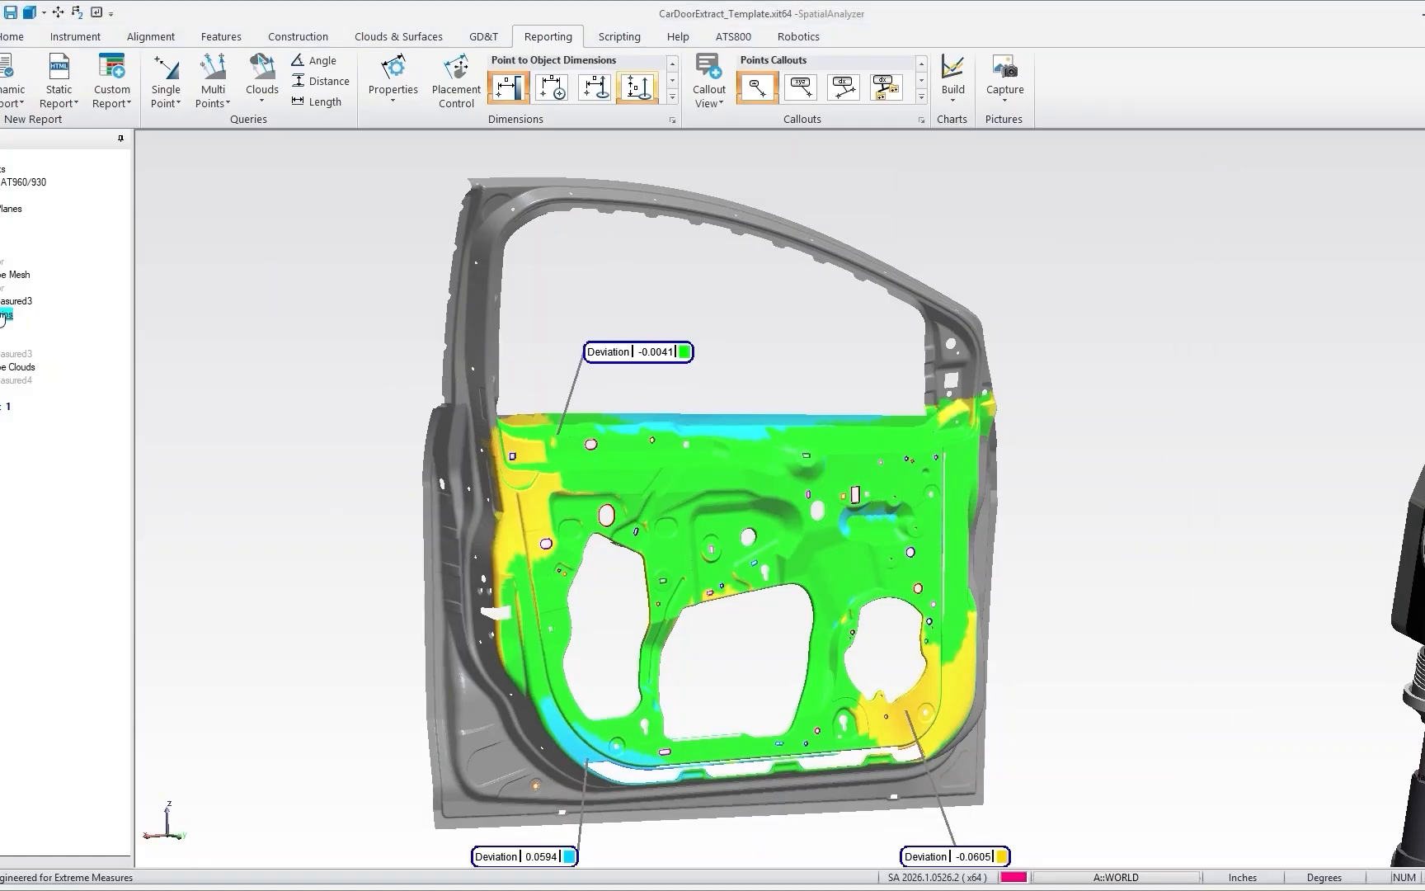
# Hide the meshes, show the MainMeasured3 cloud, and run a Cloud to Mesh = Cloud query on it against the hidden MainMeasured3 mesh.
pyautogui.middleClick(2, 304)
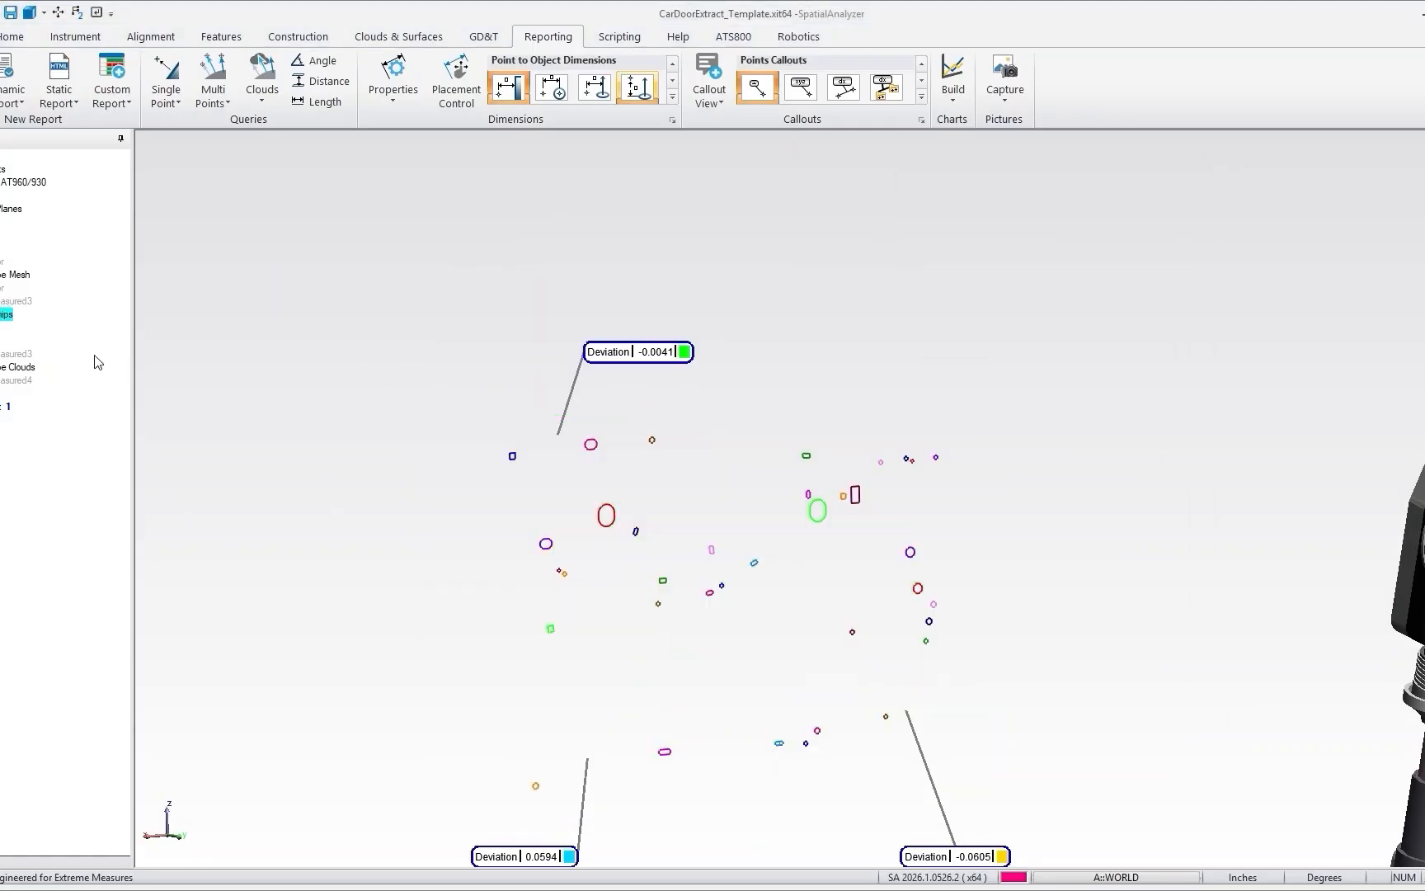
pyautogui.middleClick(1, 367)
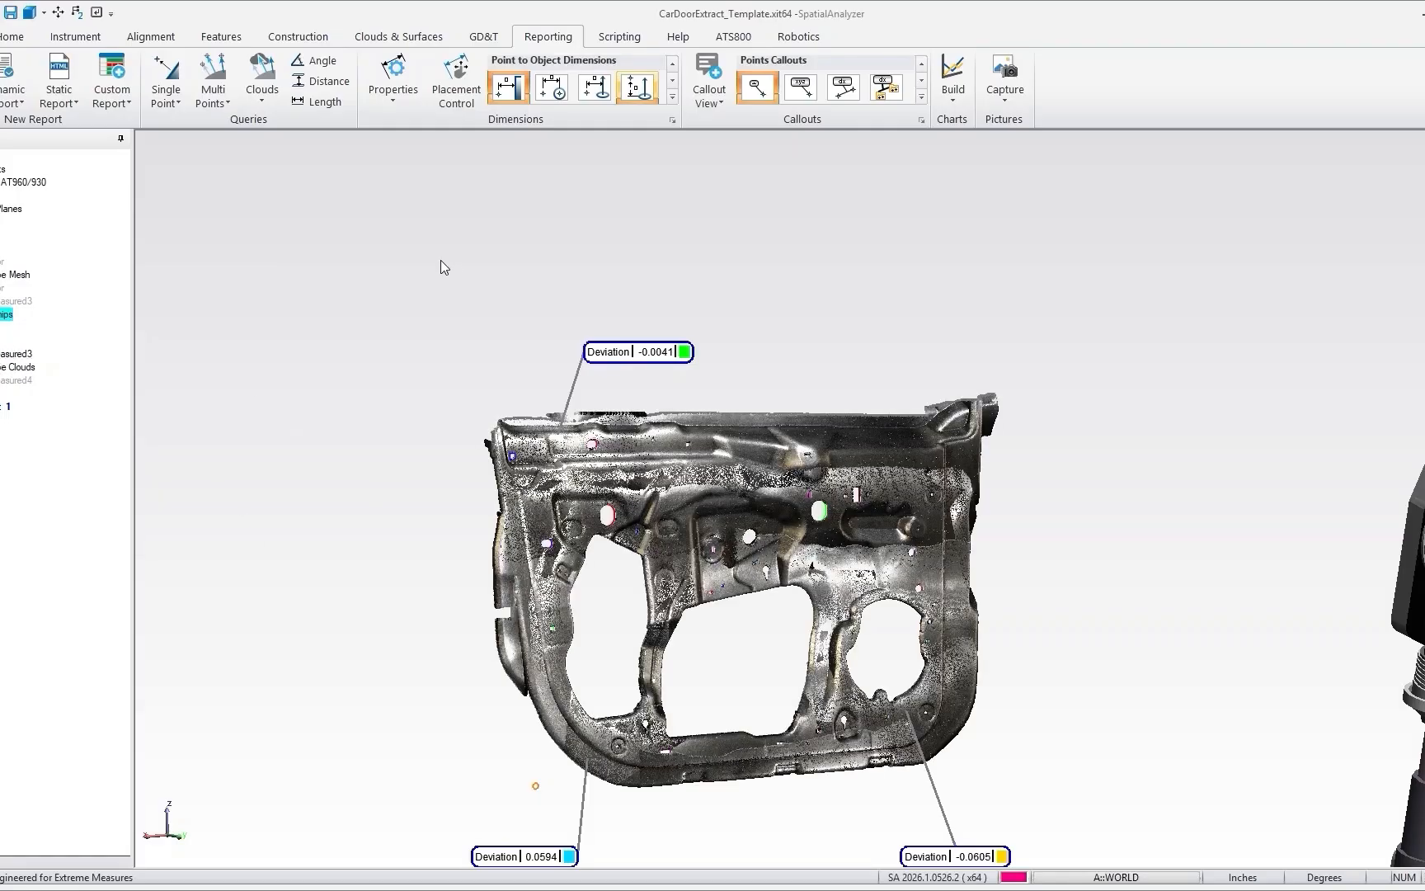
pyautogui.click(268, 101)
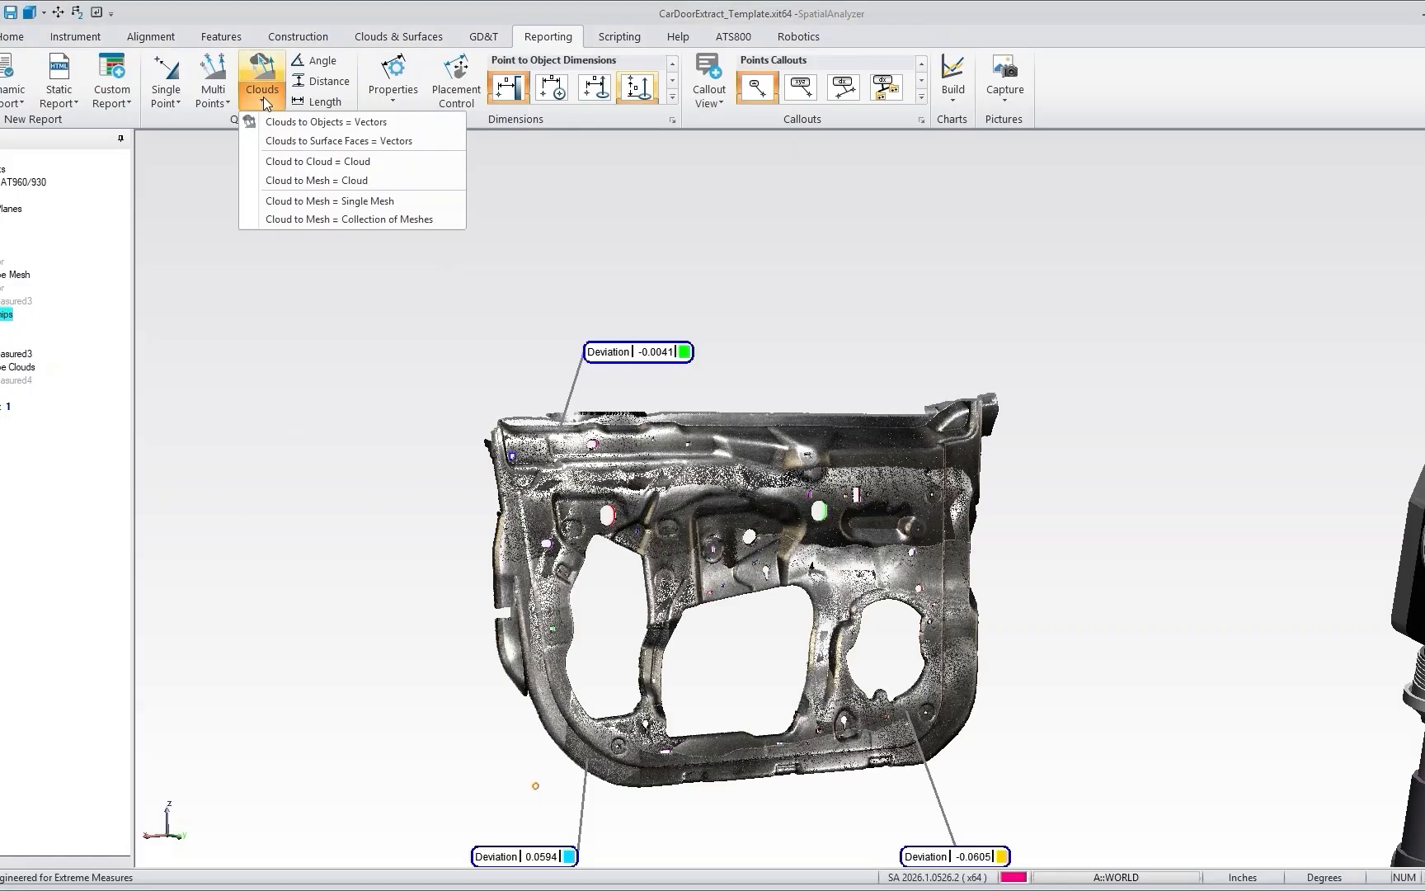
pyautogui.click(311, 181)
pyautogui.click(661, 461)
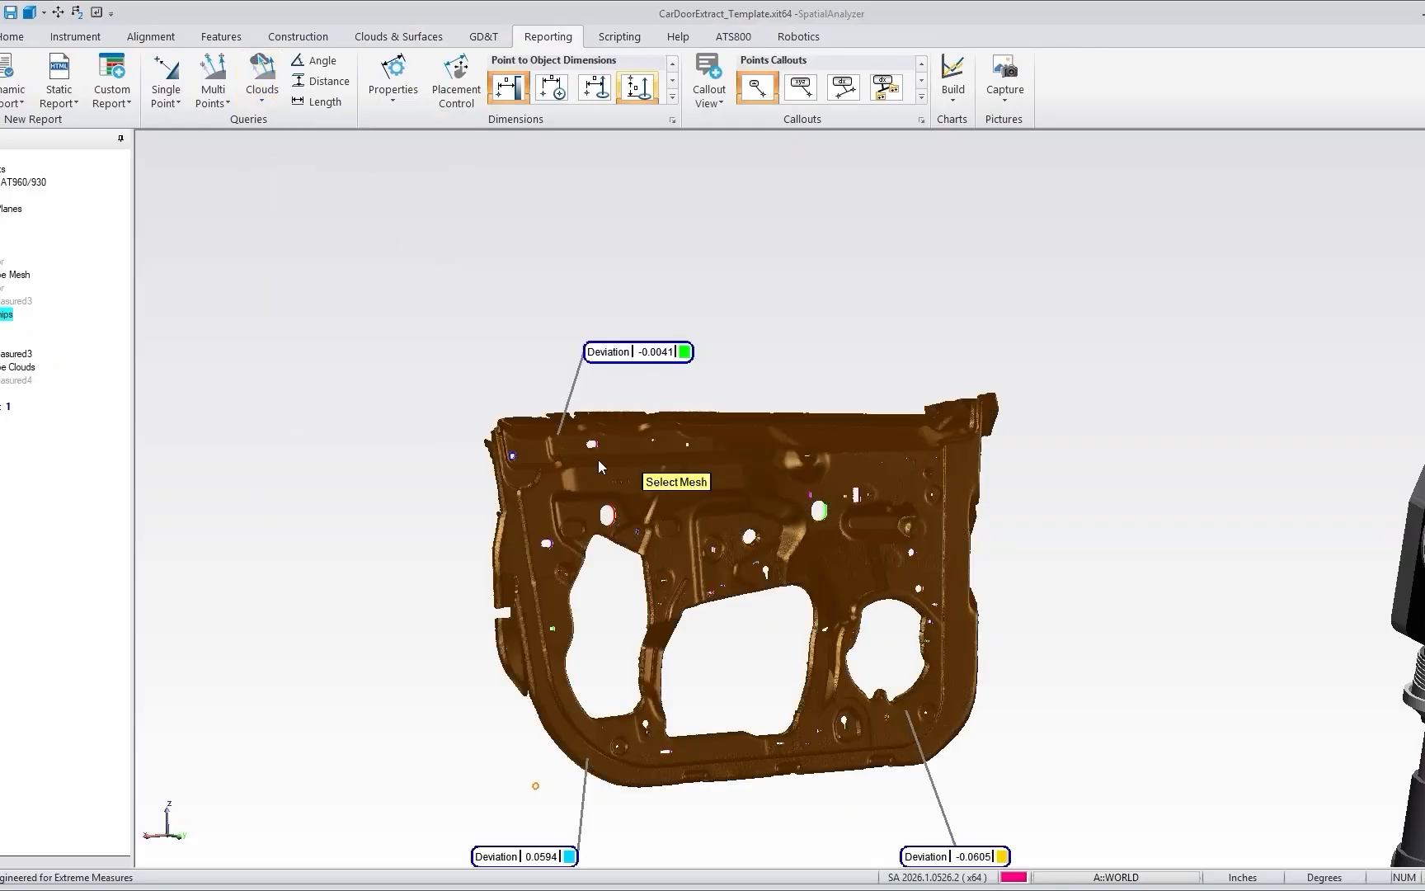
pyautogui.click(5, 303)
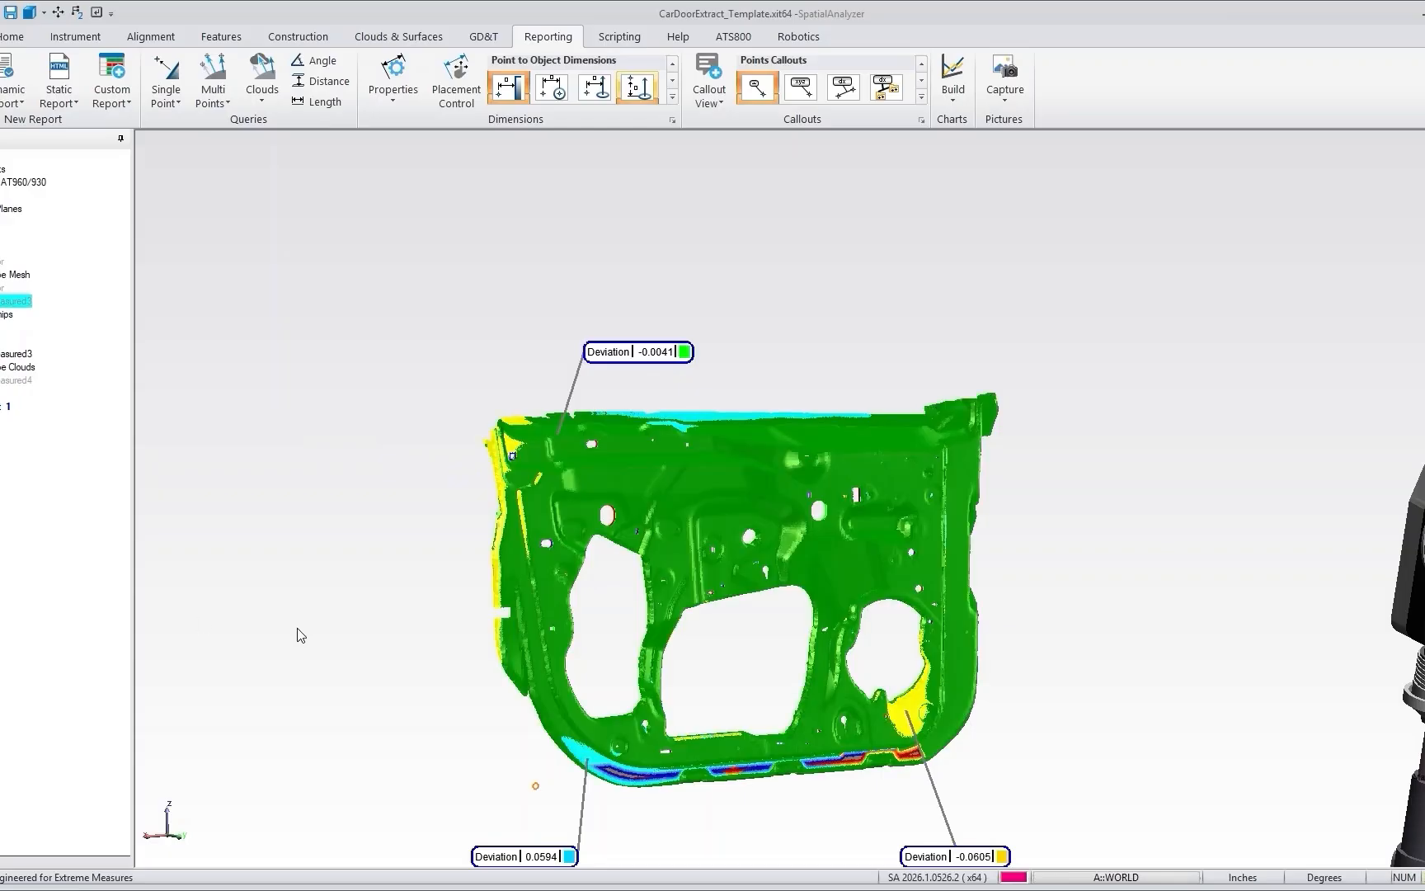
# Examine the colorized cloud's deviations up close and from several angles, including the panel's holes and lower edge.
pyautogui.scroll(3, 714, 783)
pyautogui.moveTo(686, 759)
pyautogui.mouseDown()
pyautogui.moveTo(669, 753)
pyautogui.moveTo(676, 765)
pyautogui.mouseUp()
pyautogui.scroll(1, 693, 661)
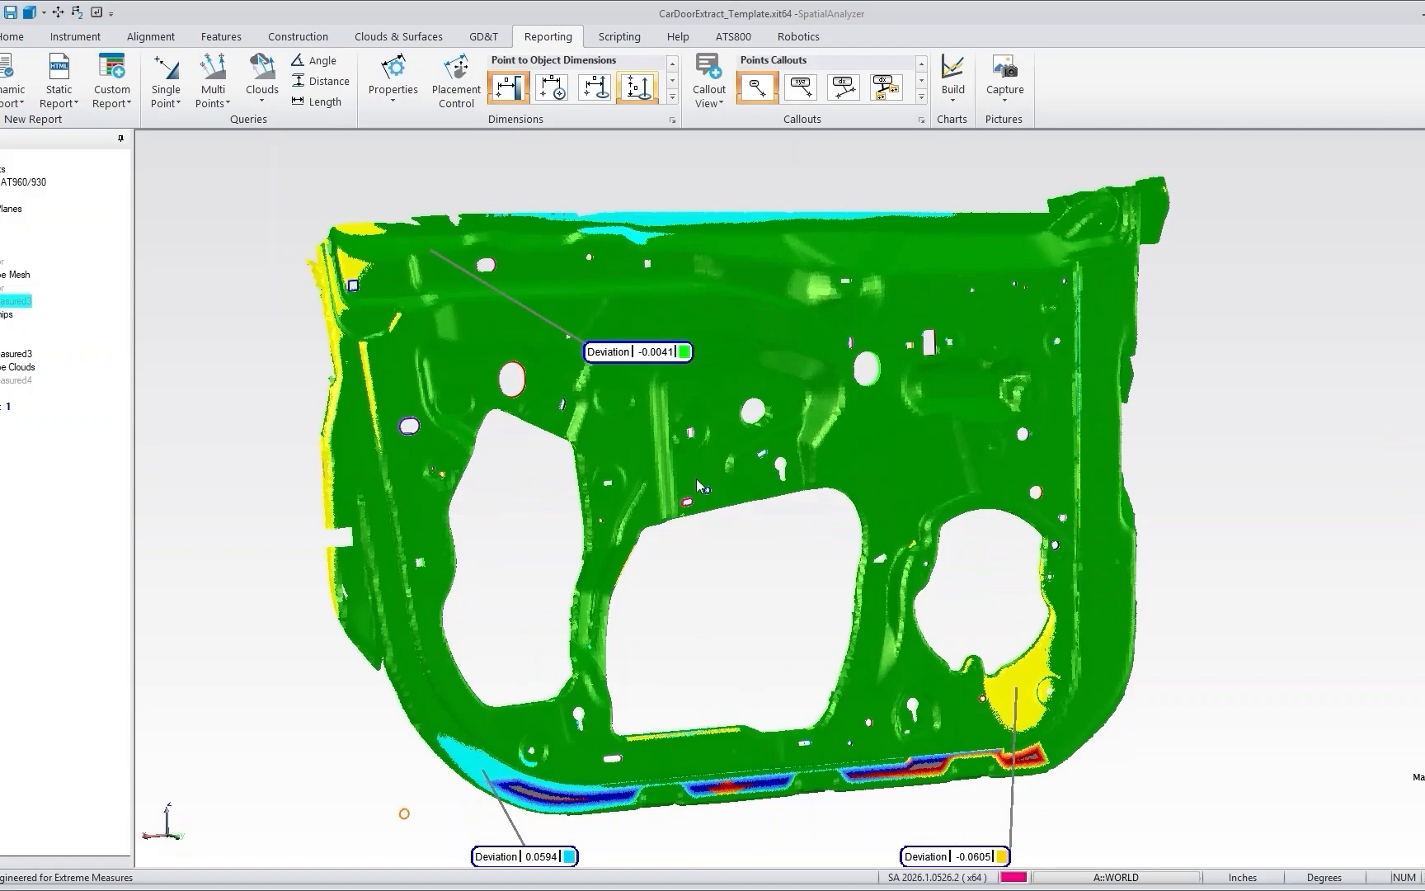
pyautogui.scroll(5, 785, 404)
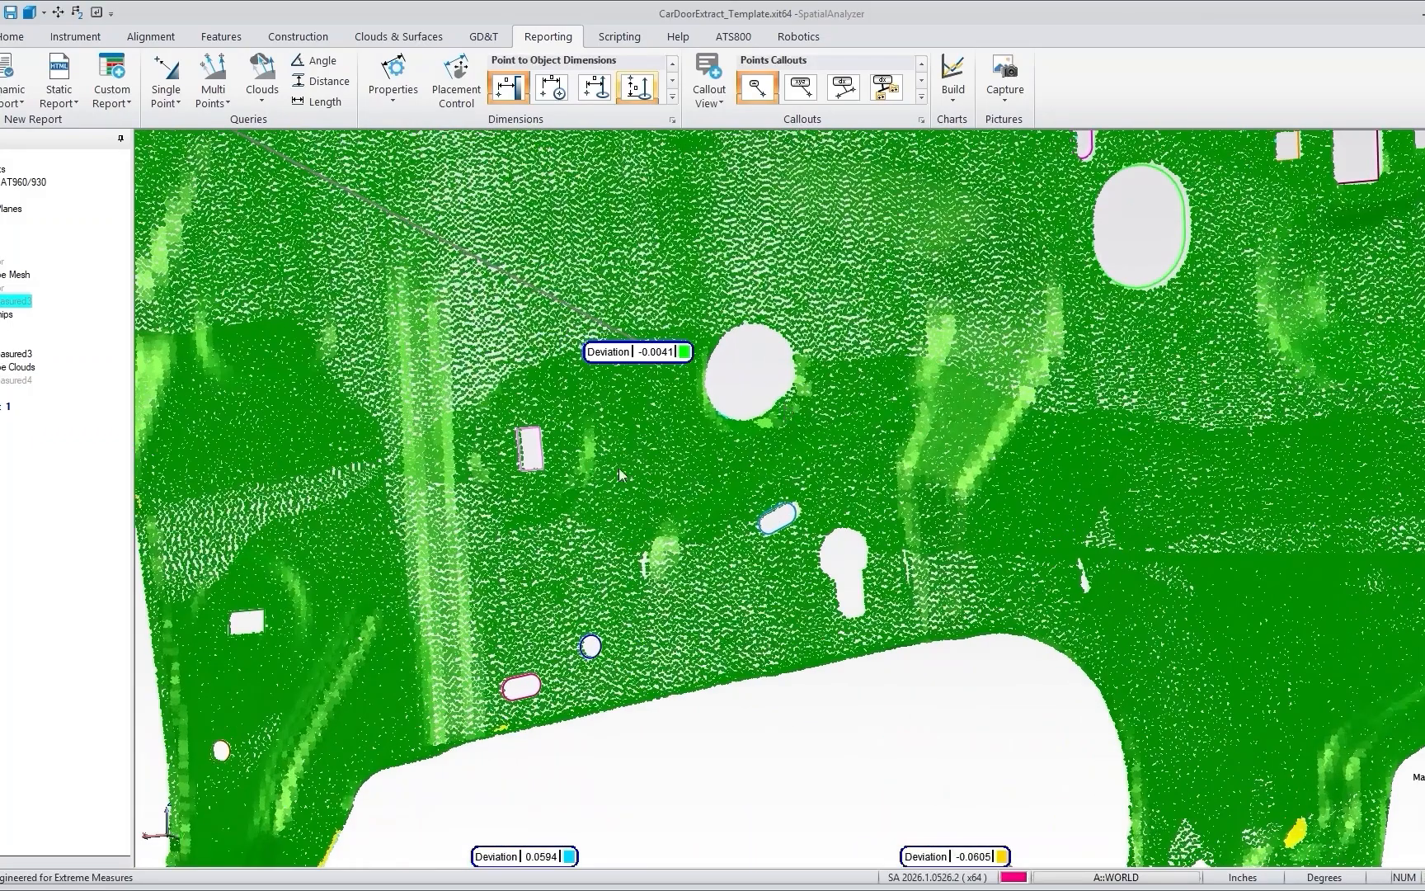
pyautogui.scroll(-4, 741, 495)
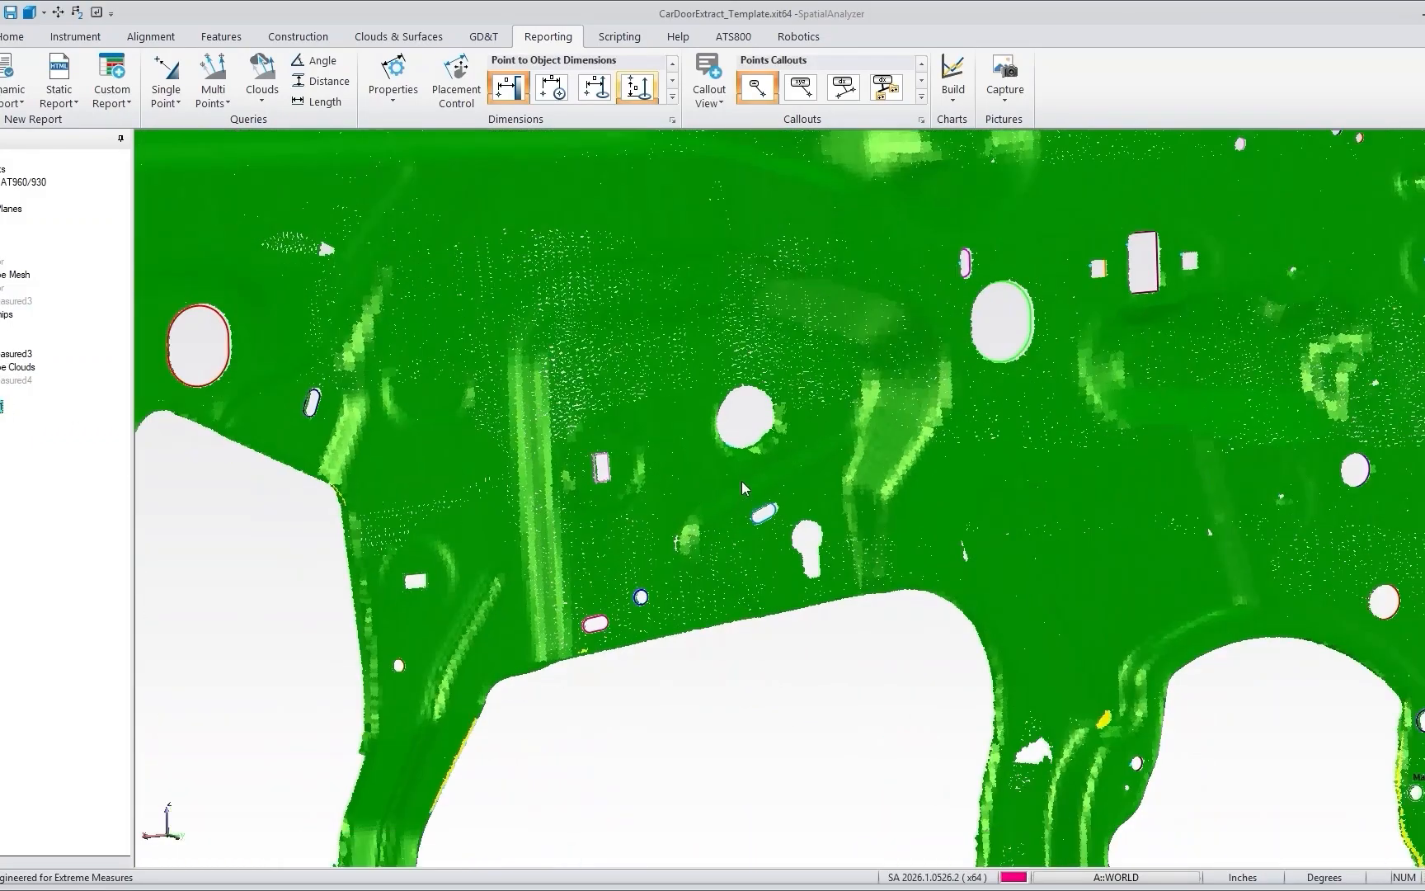
pyautogui.scroll(-2, 741, 481)
pyautogui.moveTo(741, 480); pyautogui.dragTo(1044, 624)
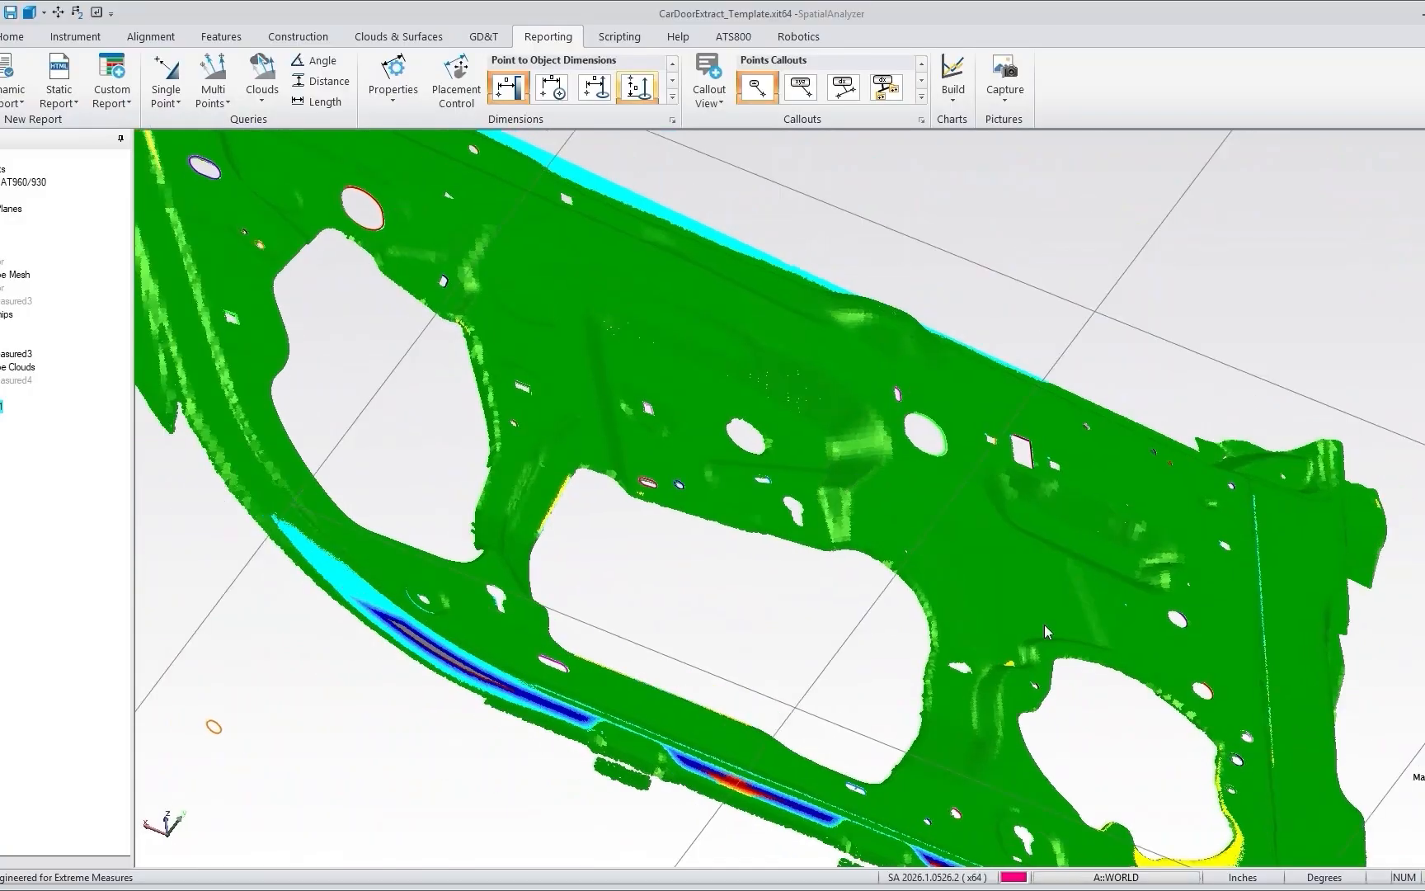
pyautogui.scroll(2, 467, 742)
pyautogui.scroll(-2, 473, 736)
pyautogui.moveTo(473, 736); pyautogui.dragTo(387, 823)
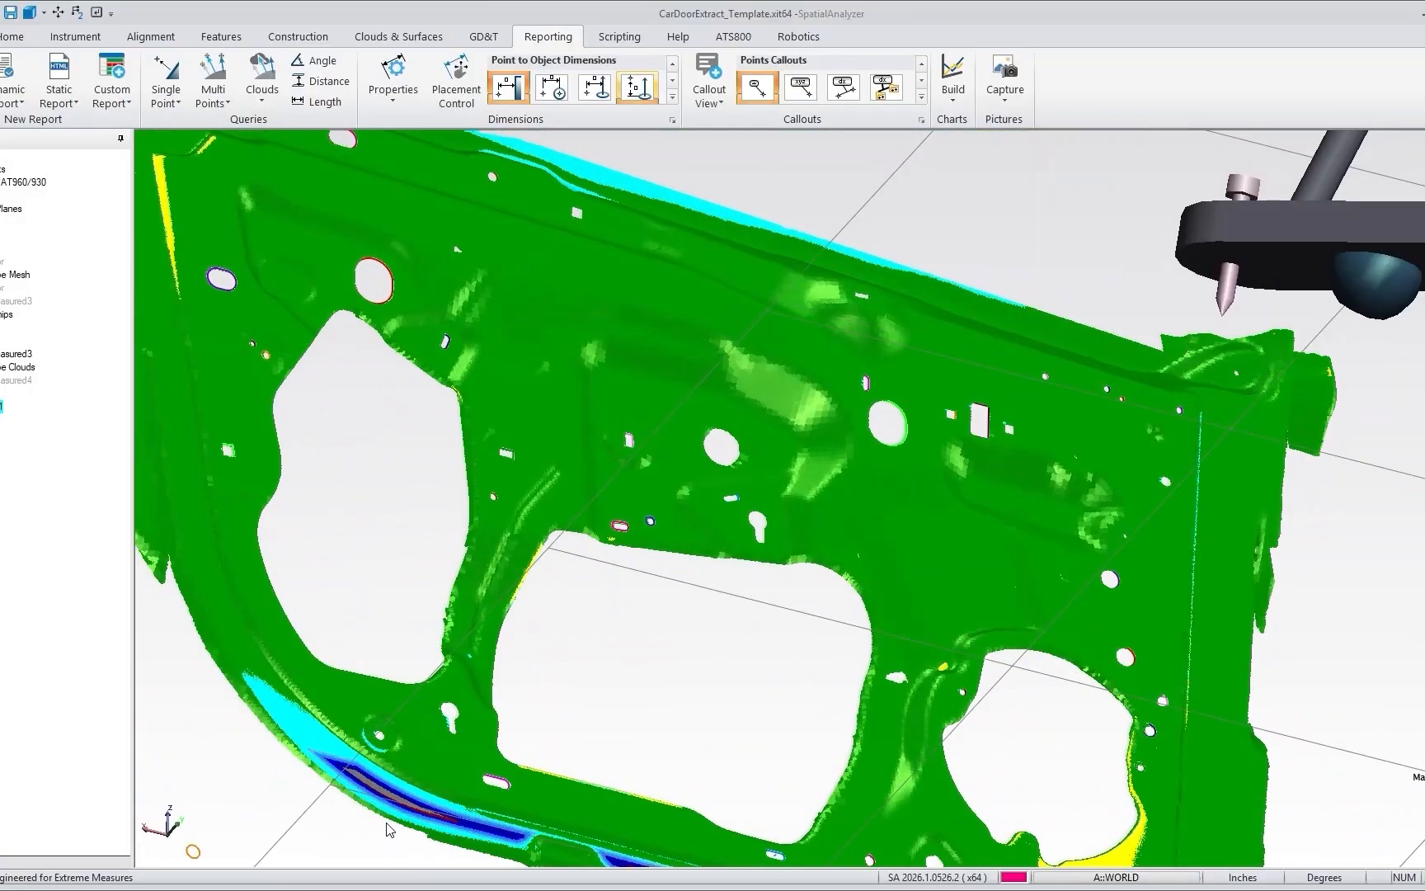
pyautogui.scroll(-4, 378, 794)
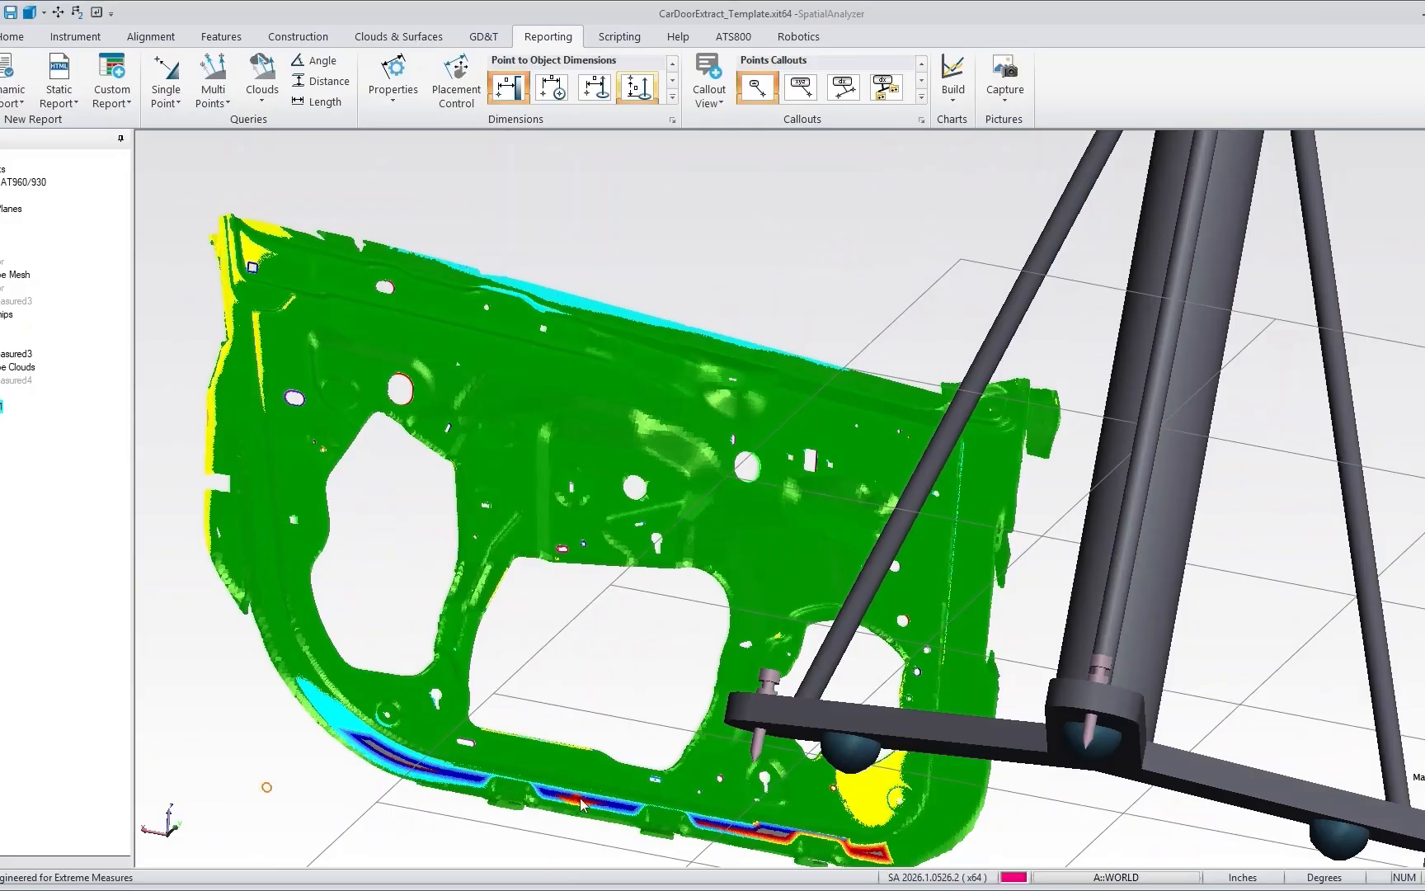
pyautogui.moveTo(270, 450); pyautogui.dragTo(636, 434)
pyautogui.scroll(2, 368, 468)
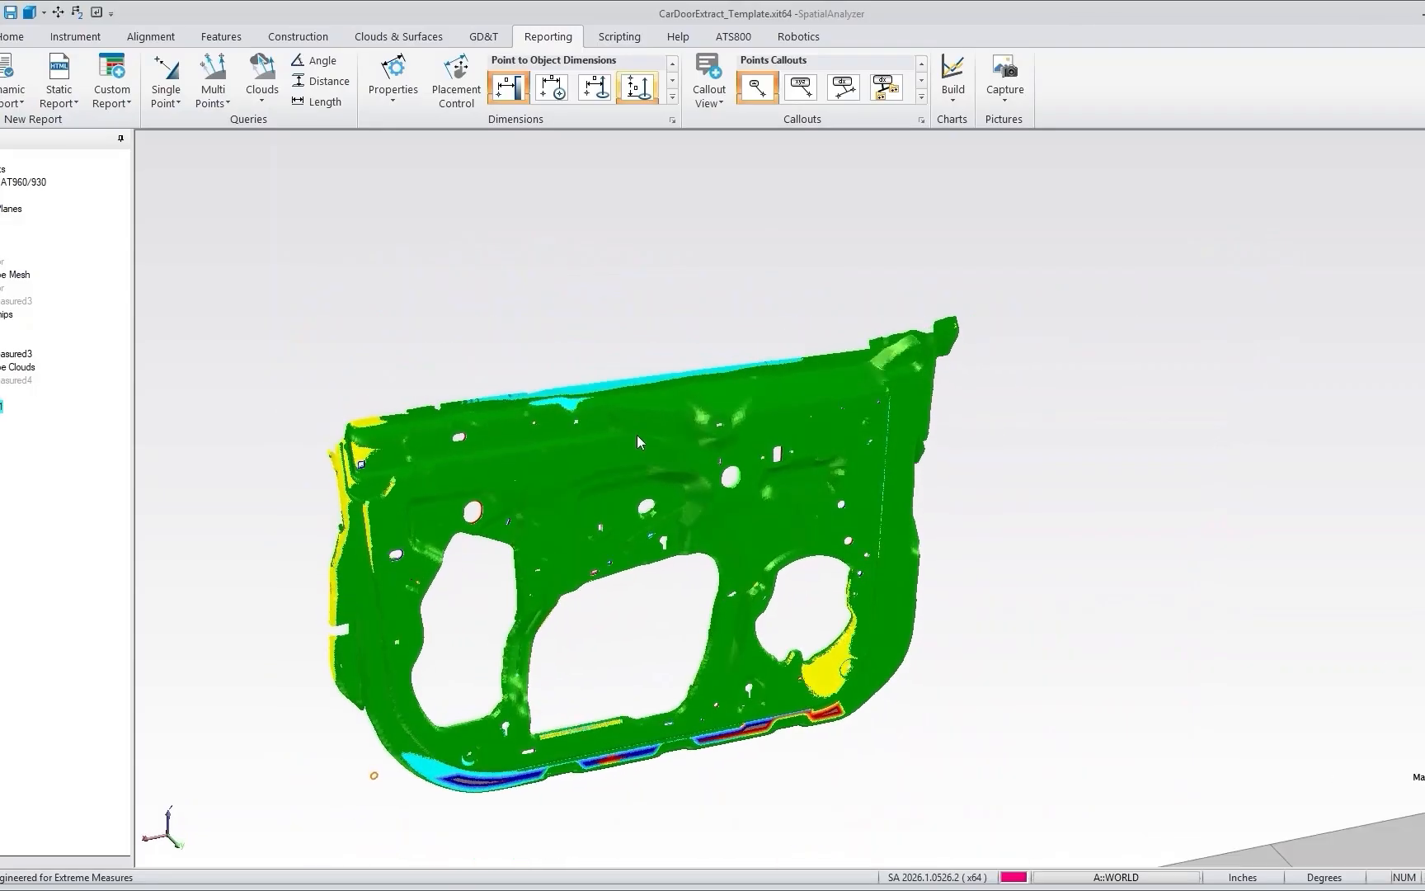
pyautogui.scroll(4, 570, 632)
pyautogui.moveTo(569, 631); pyautogui.dragTo(572, 594)
pyautogui.scroll(-2, 567, 566)
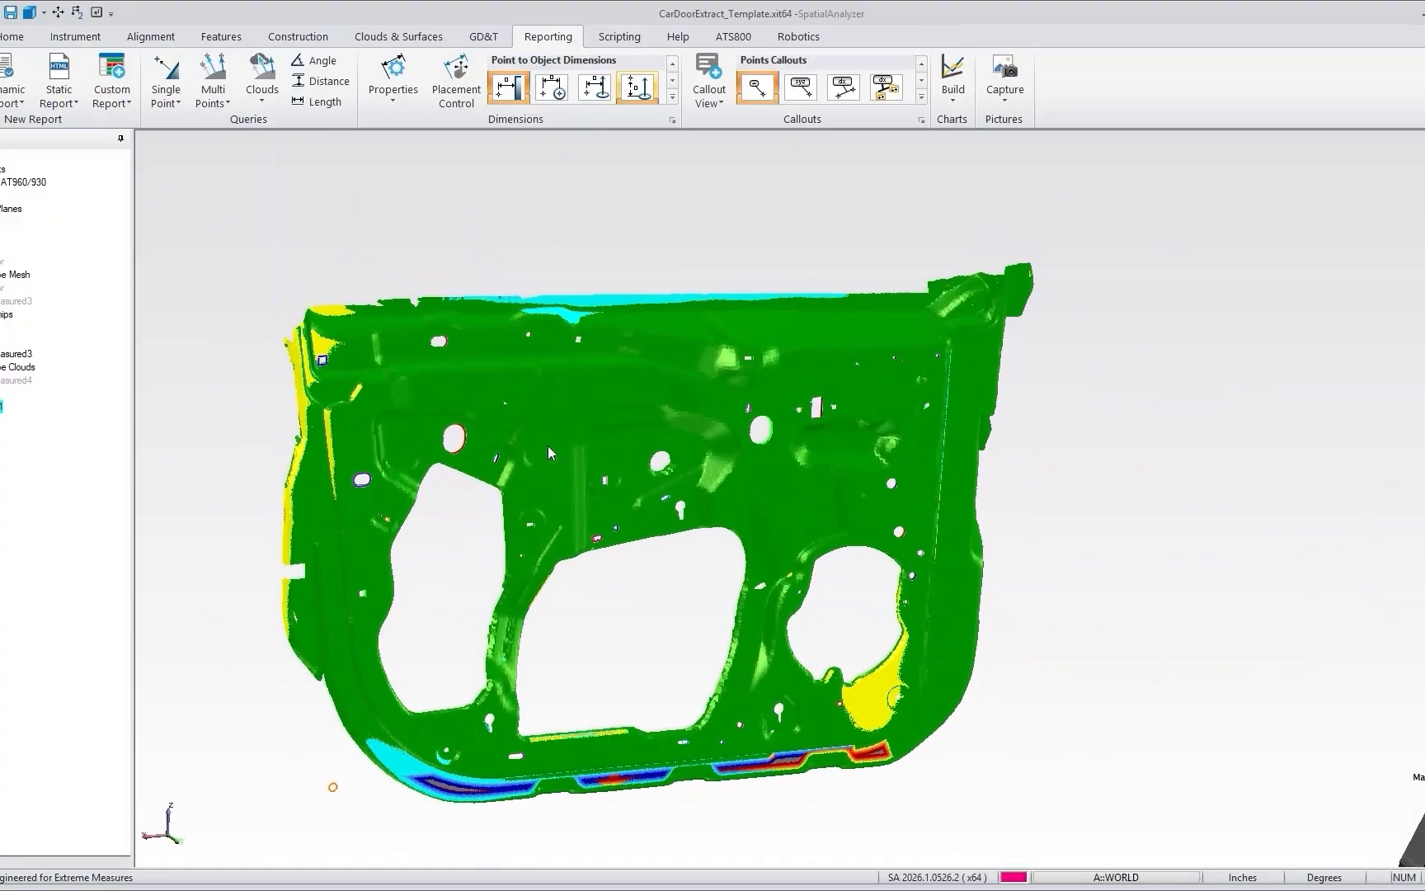
# Add a voxel deviation callout on the cloud's yellow patch below the round opening.
pyautogui.click(921, 97)
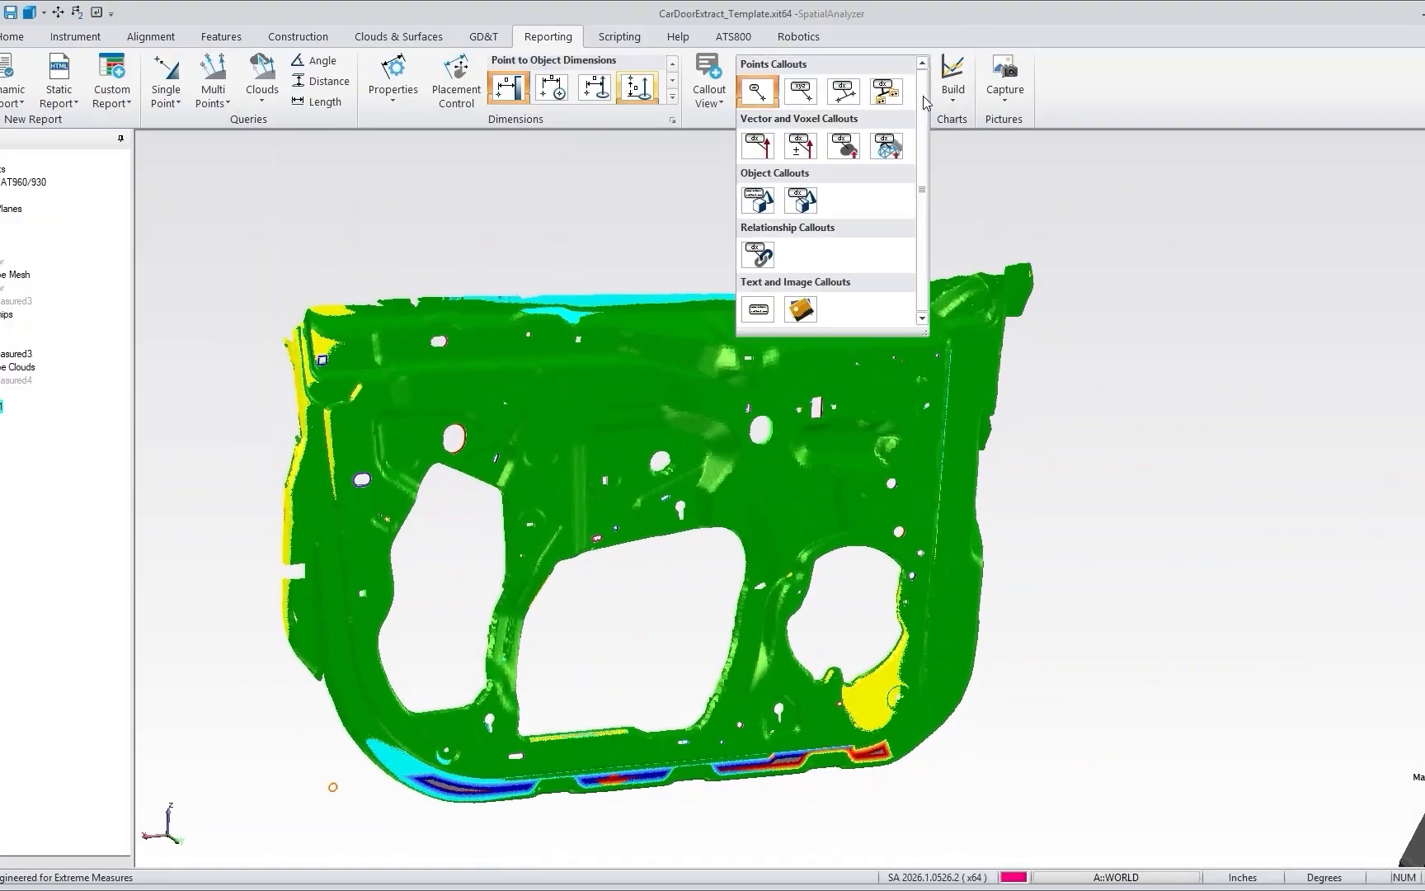
pyautogui.click(843, 147)
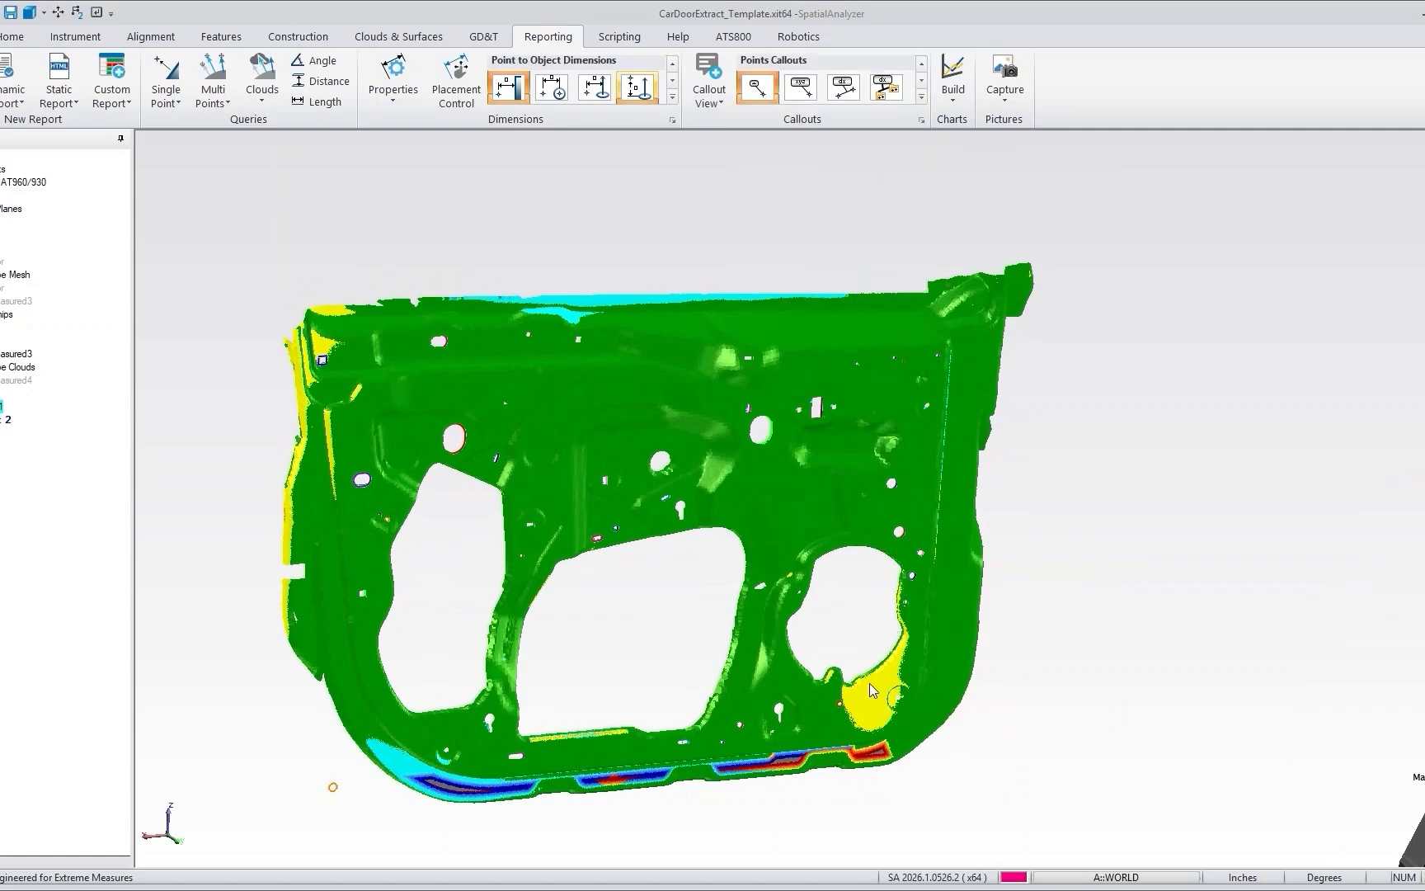
pyautogui.click(845, 629)
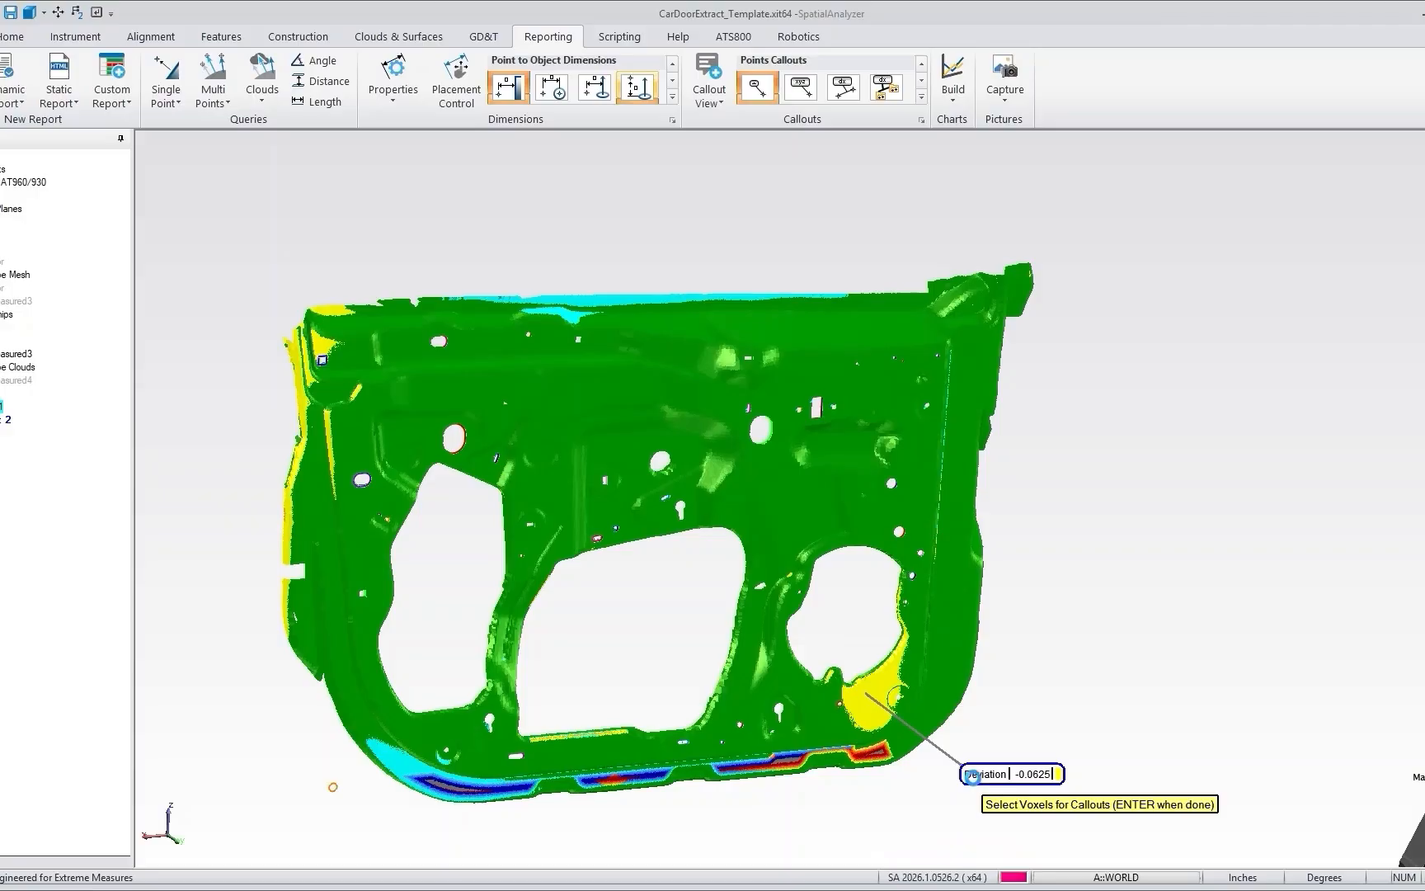
pyautogui.click(972, 776)
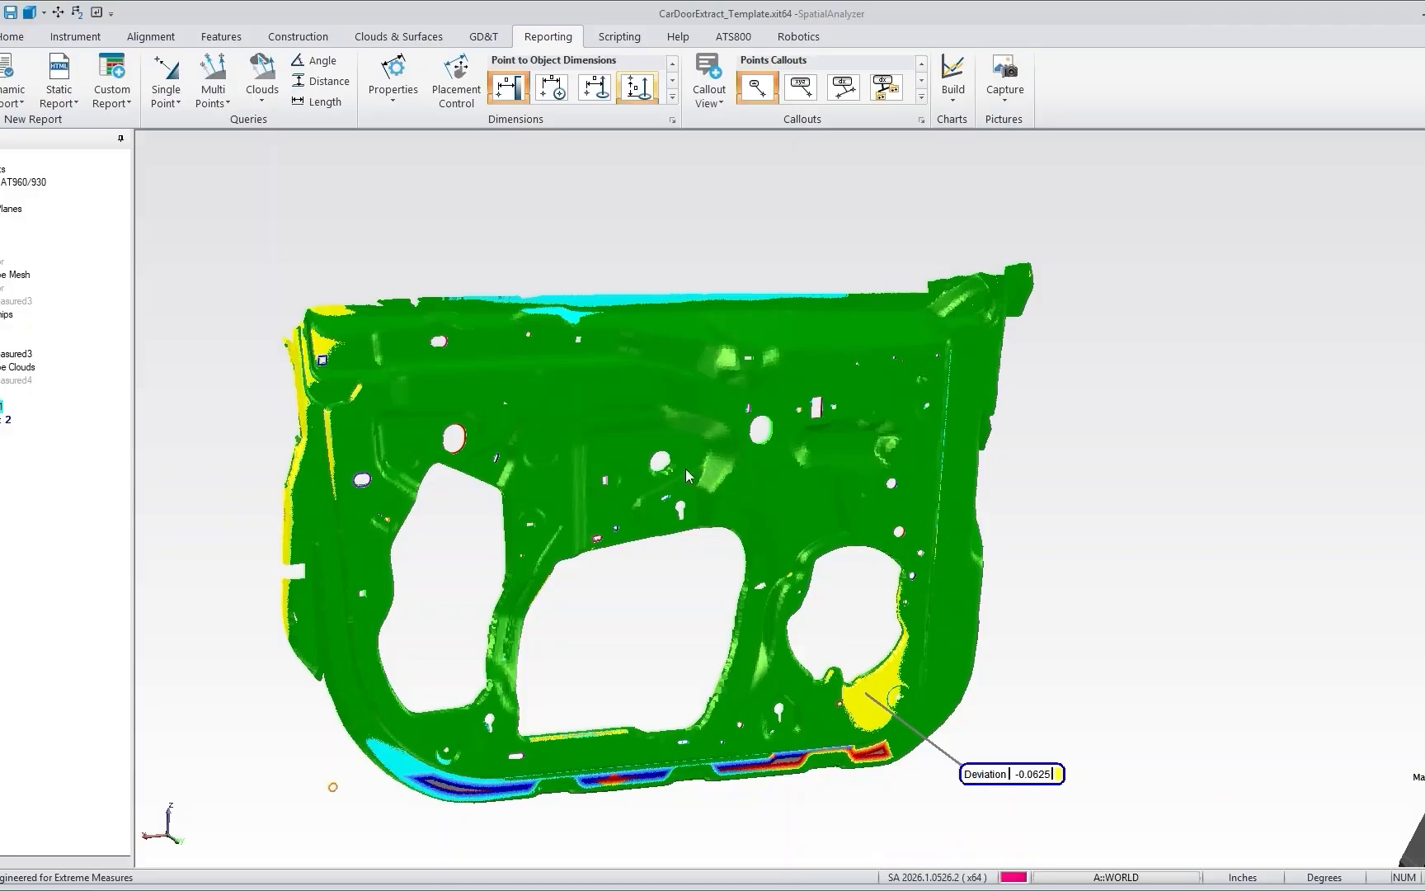
# Preview the Toleranced (Go / No-Go) and Toleranced (Go / No-Go With Warning) color profiles on the MainMeasured3 cloud, discarding the changes.
pyautogui.rightClick(765, 346)
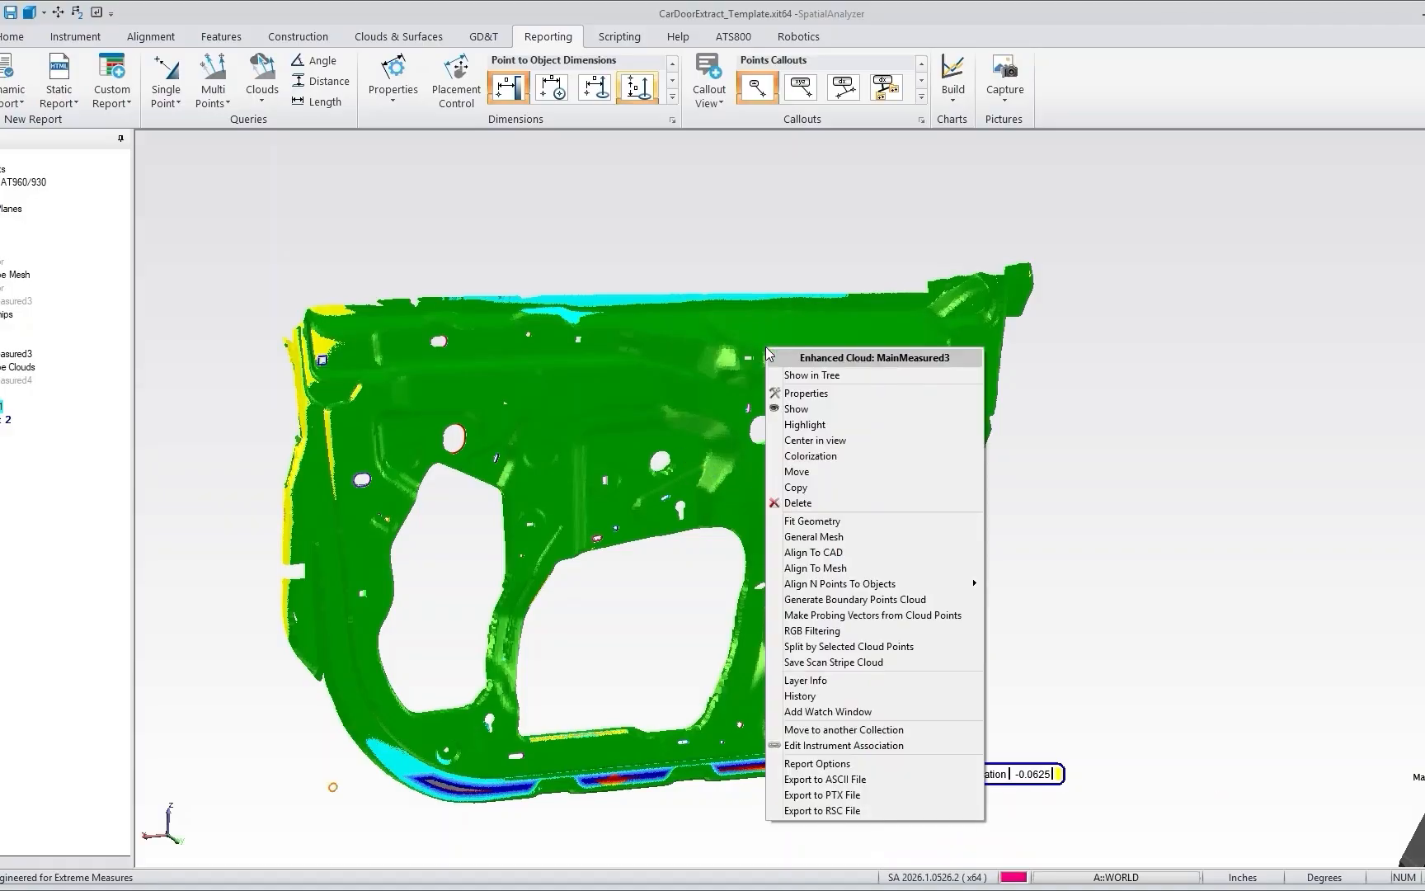
pyautogui.click(813, 455)
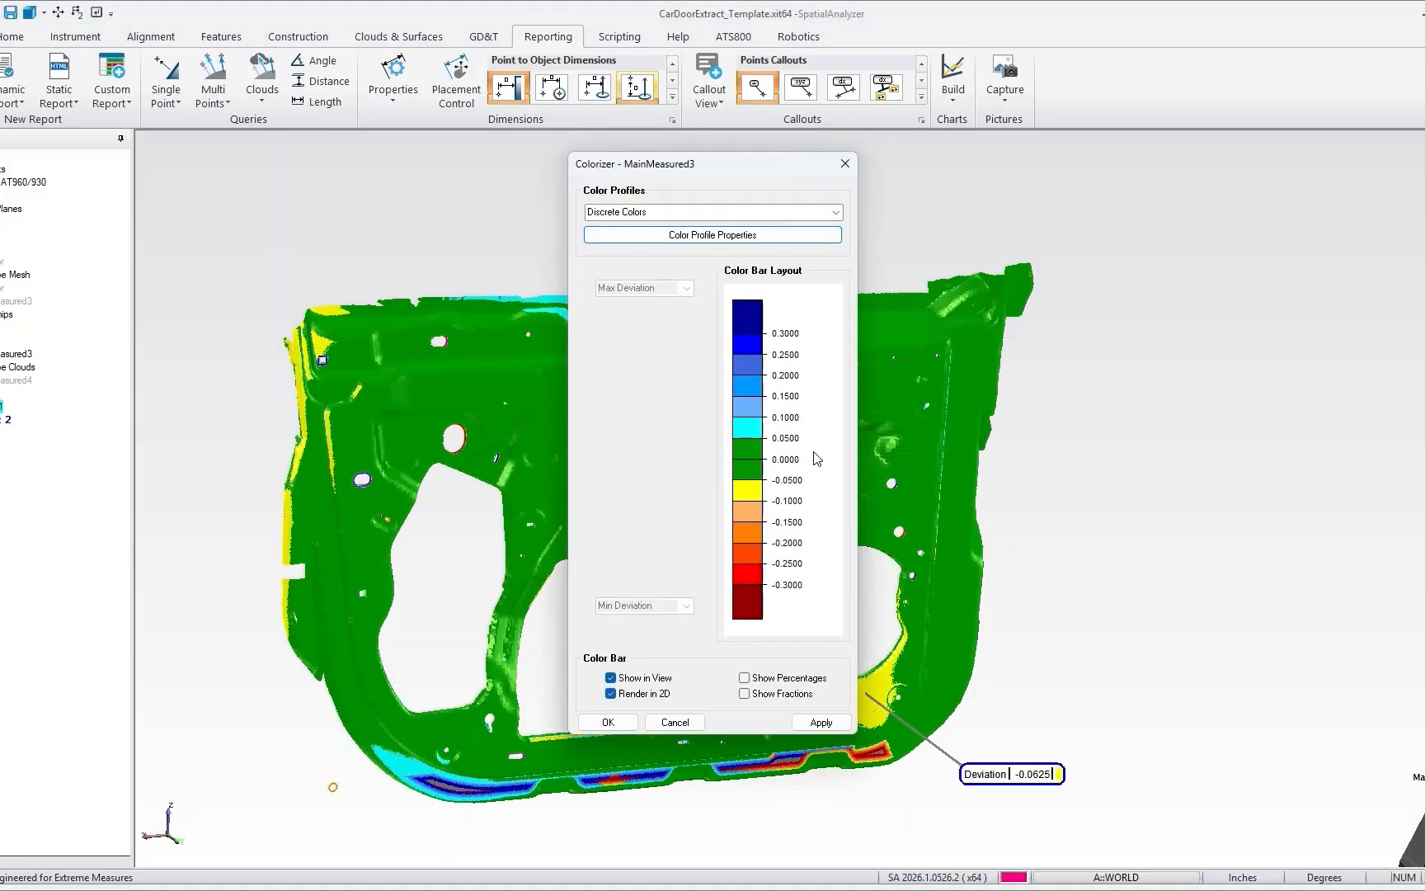
pyautogui.click(835, 212)
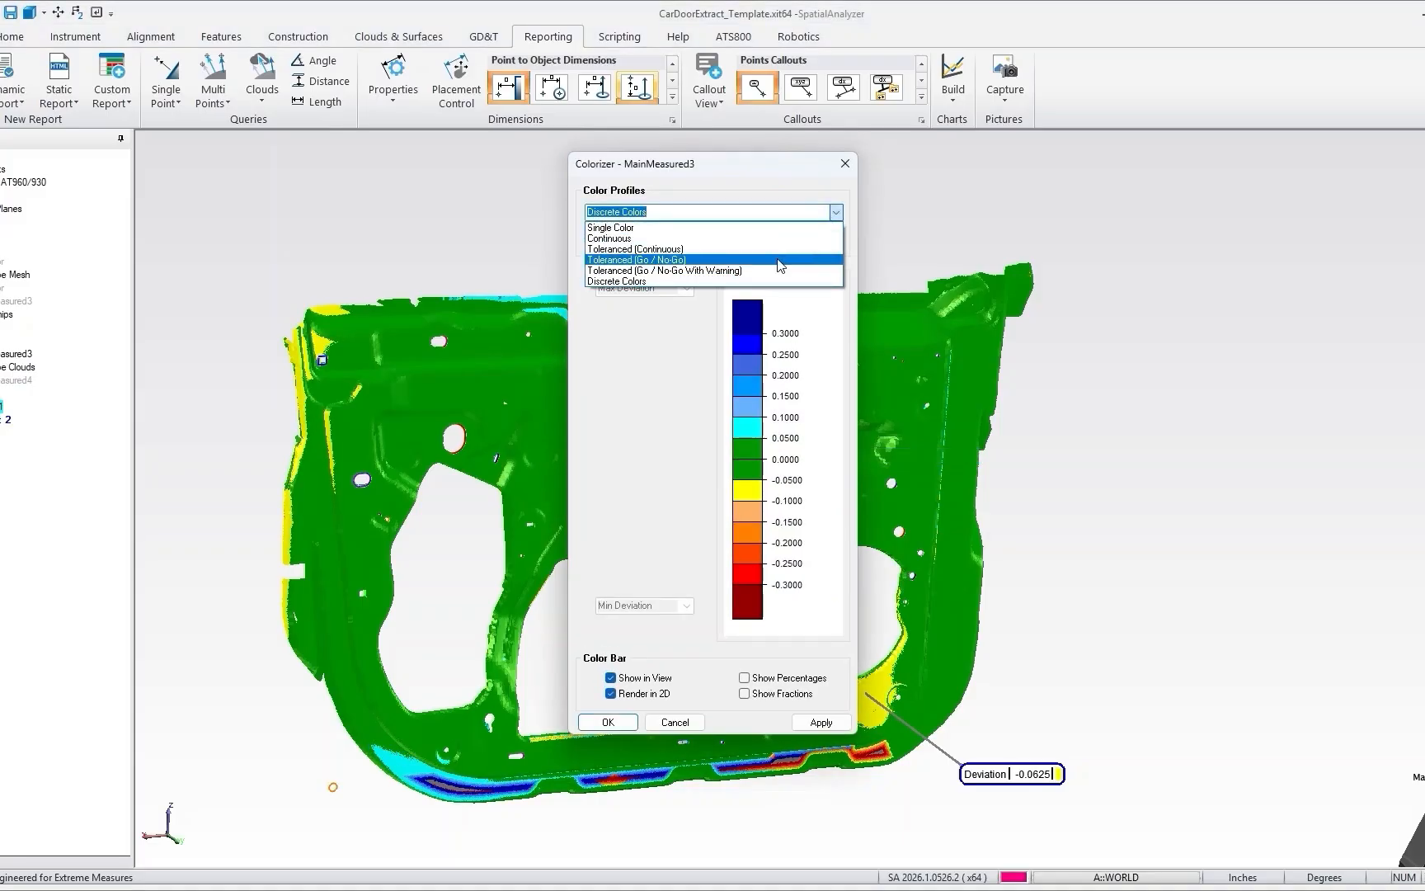
pyautogui.click(795, 263)
pyautogui.click(836, 216)
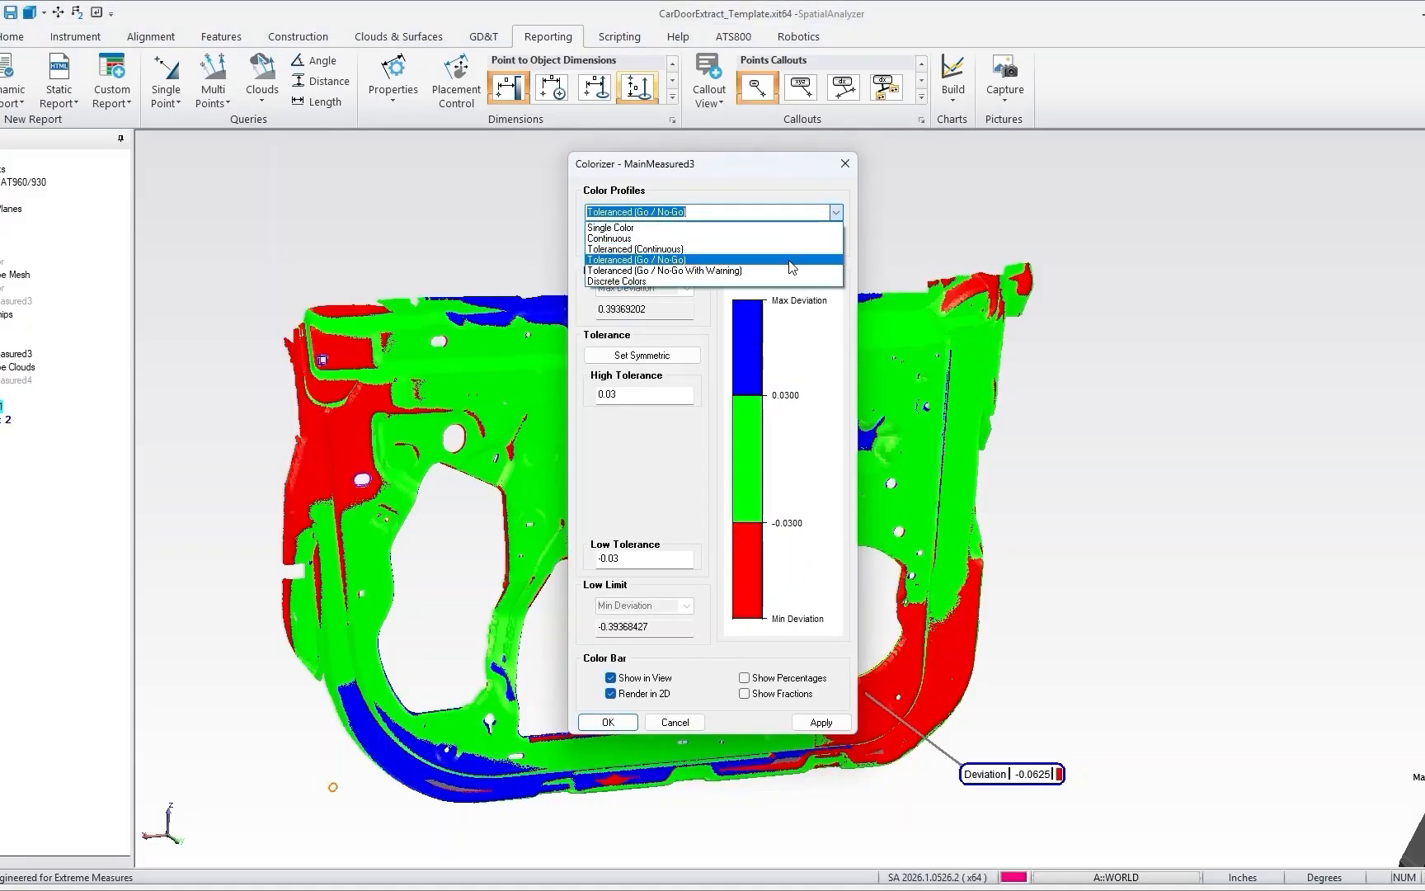
pyautogui.click(792, 274)
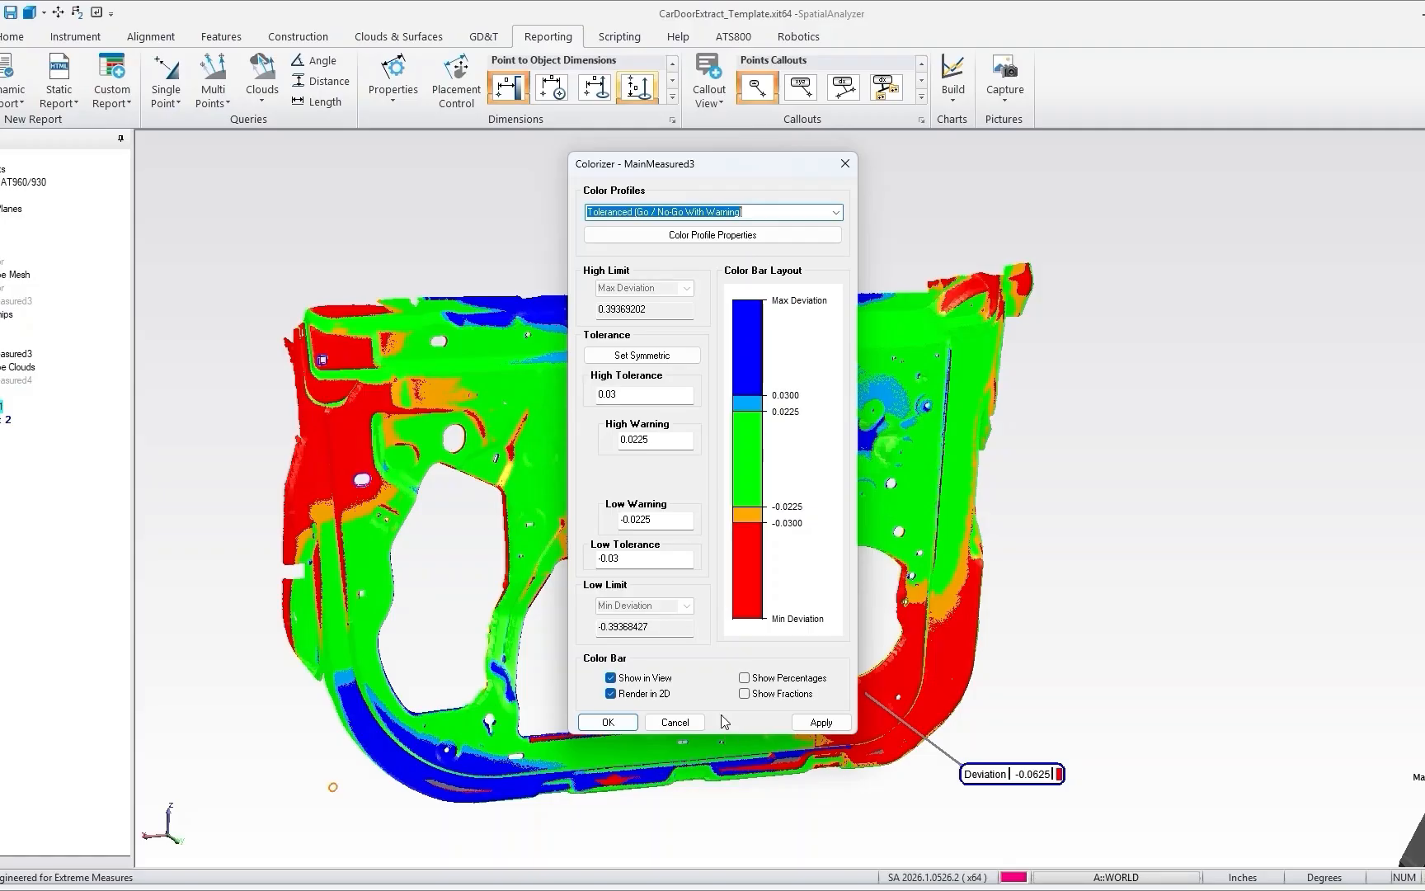
pyautogui.click(691, 724)
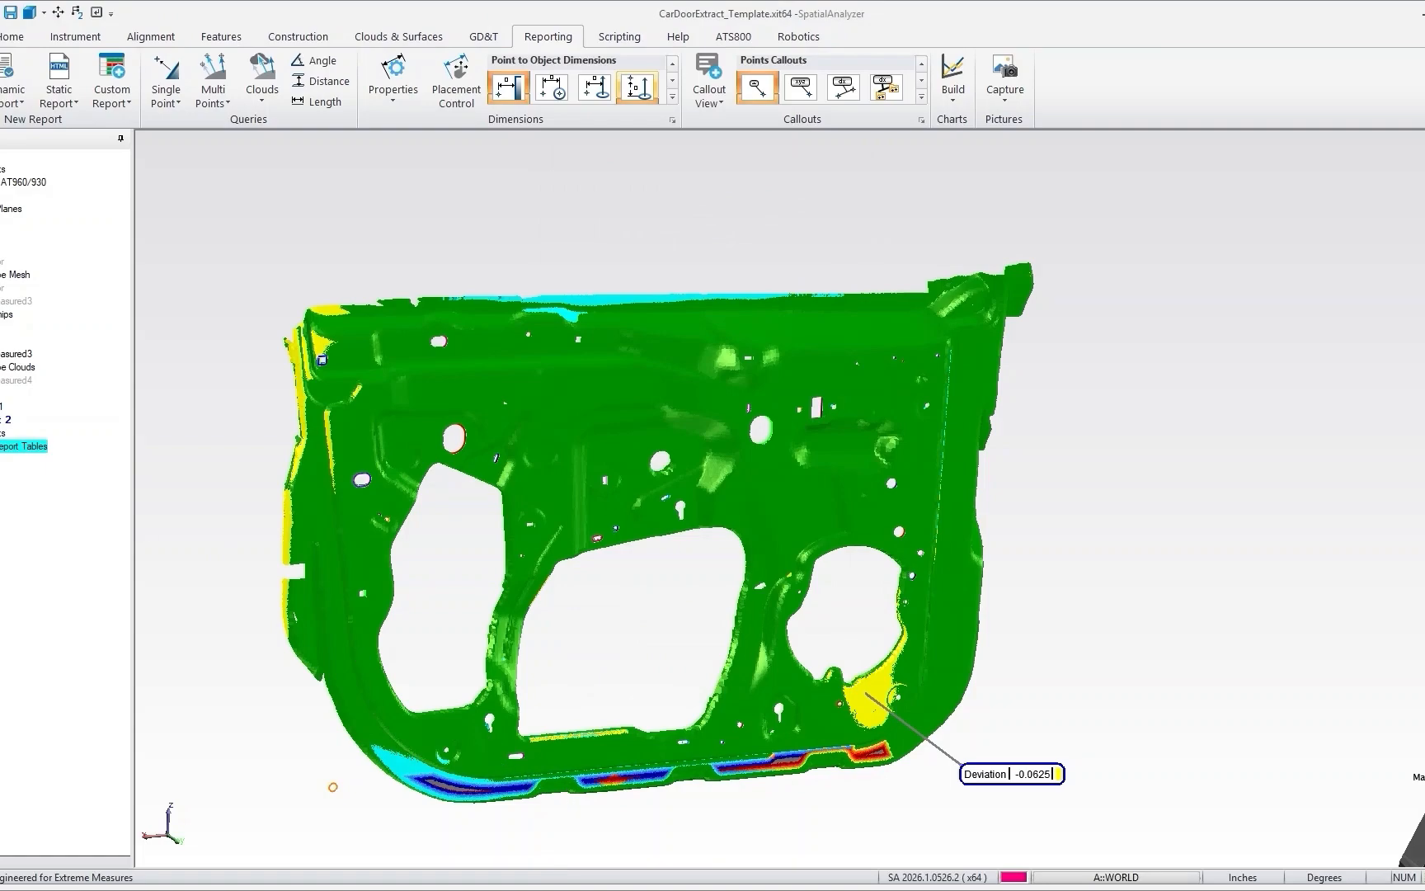
# Open the Car Door Inspection report and position its window beside the door model.
pyautogui.rightClick(23, 446)
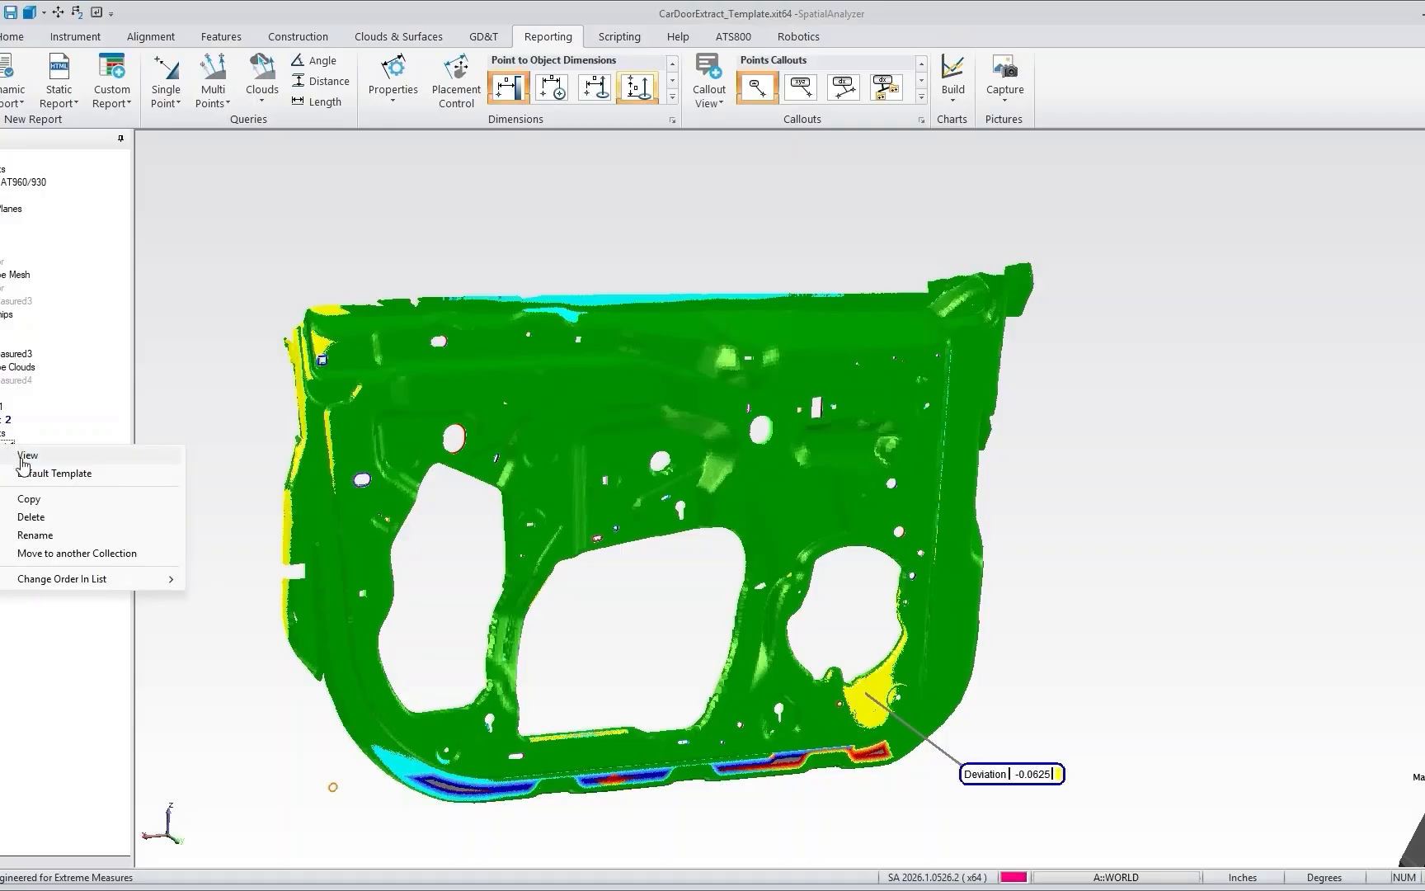
pyautogui.click(25, 457)
pyautogui.moveTo(683, 155); pyautogui.dragTo(994, 154)
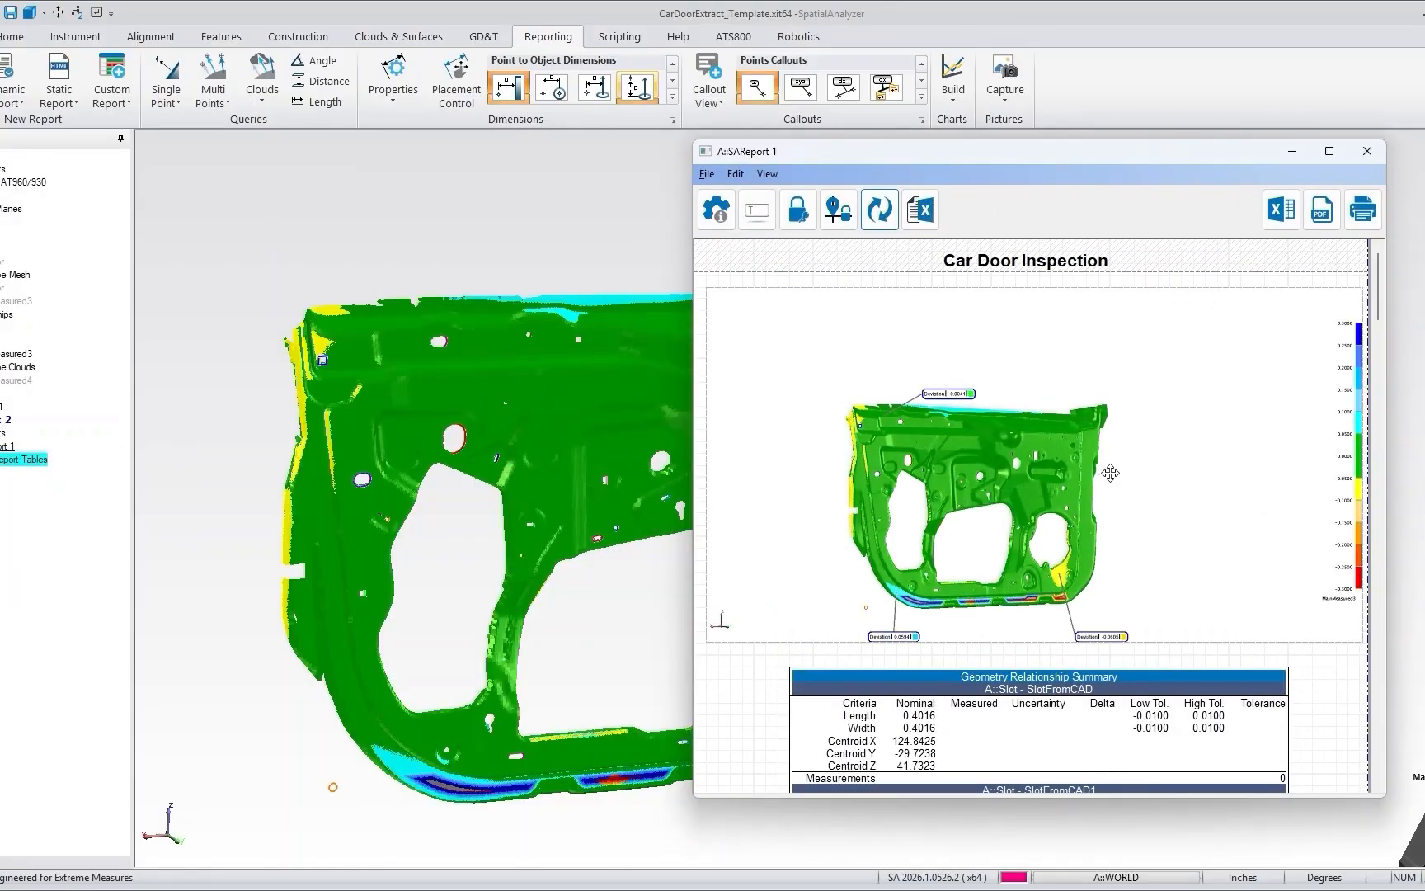
# Reframe the report's door picture by shrinking its view window and enlarging the door, and close the view to update the report.
pyautogui.doubleClick(989, 479)
pyautogui.moveTo(798, 378); pyautogui.dragTo(875, 116)
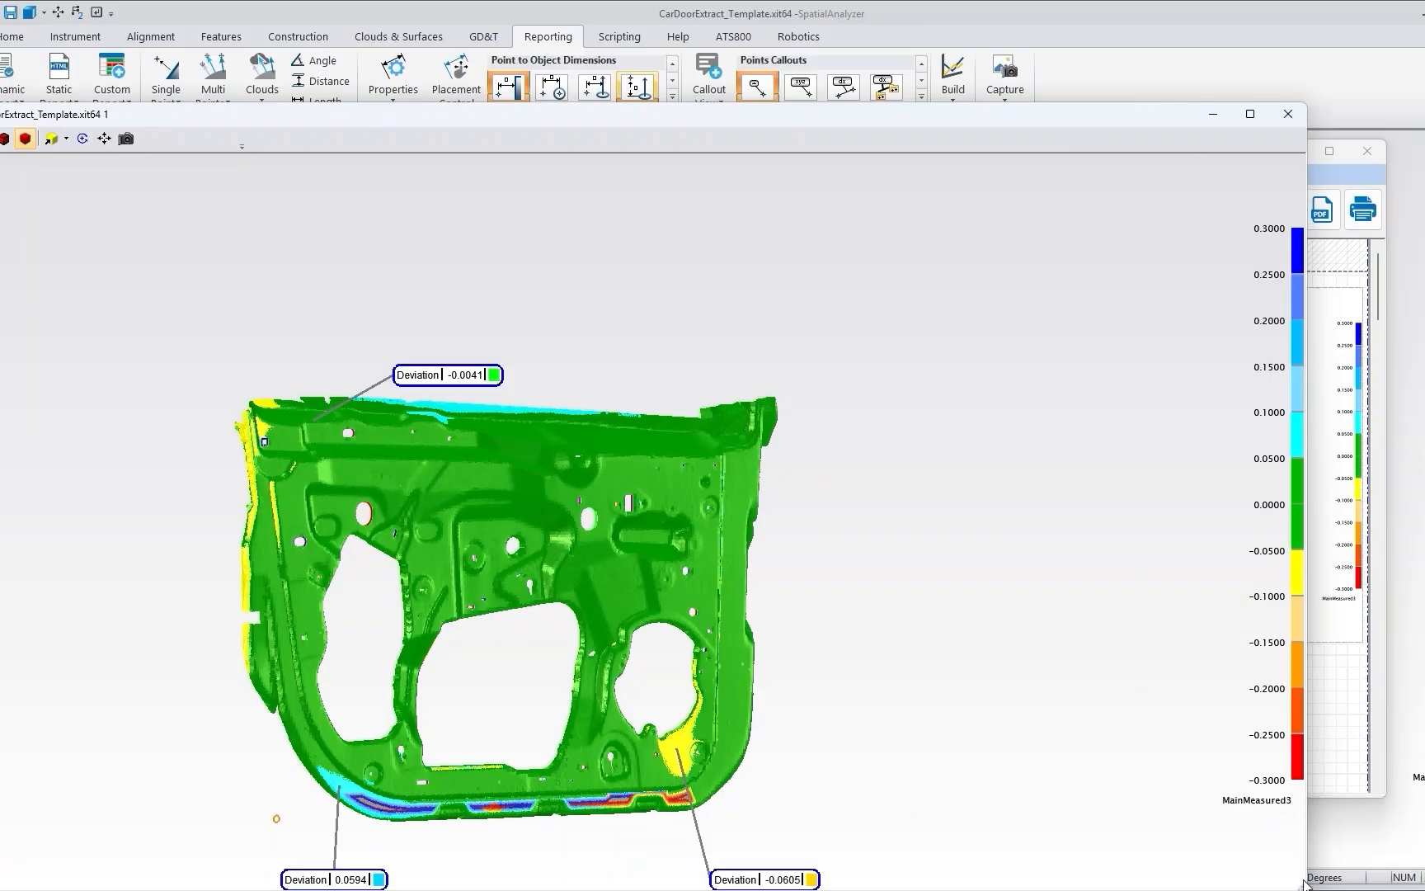
pyautogui.moveTo(1302, 885); pyautogui.dragTo(875, 684)
pyautogui.scroll(-3, 558, 402)
pyautogui.scroll(5, 506, 424)
pyautogui.moveTo(495, 426); pyautogui.dragTo(482, 436)
pyautogui.scroll(-2, 496, 433)
pyautogui.scroll(2, 487, 448)
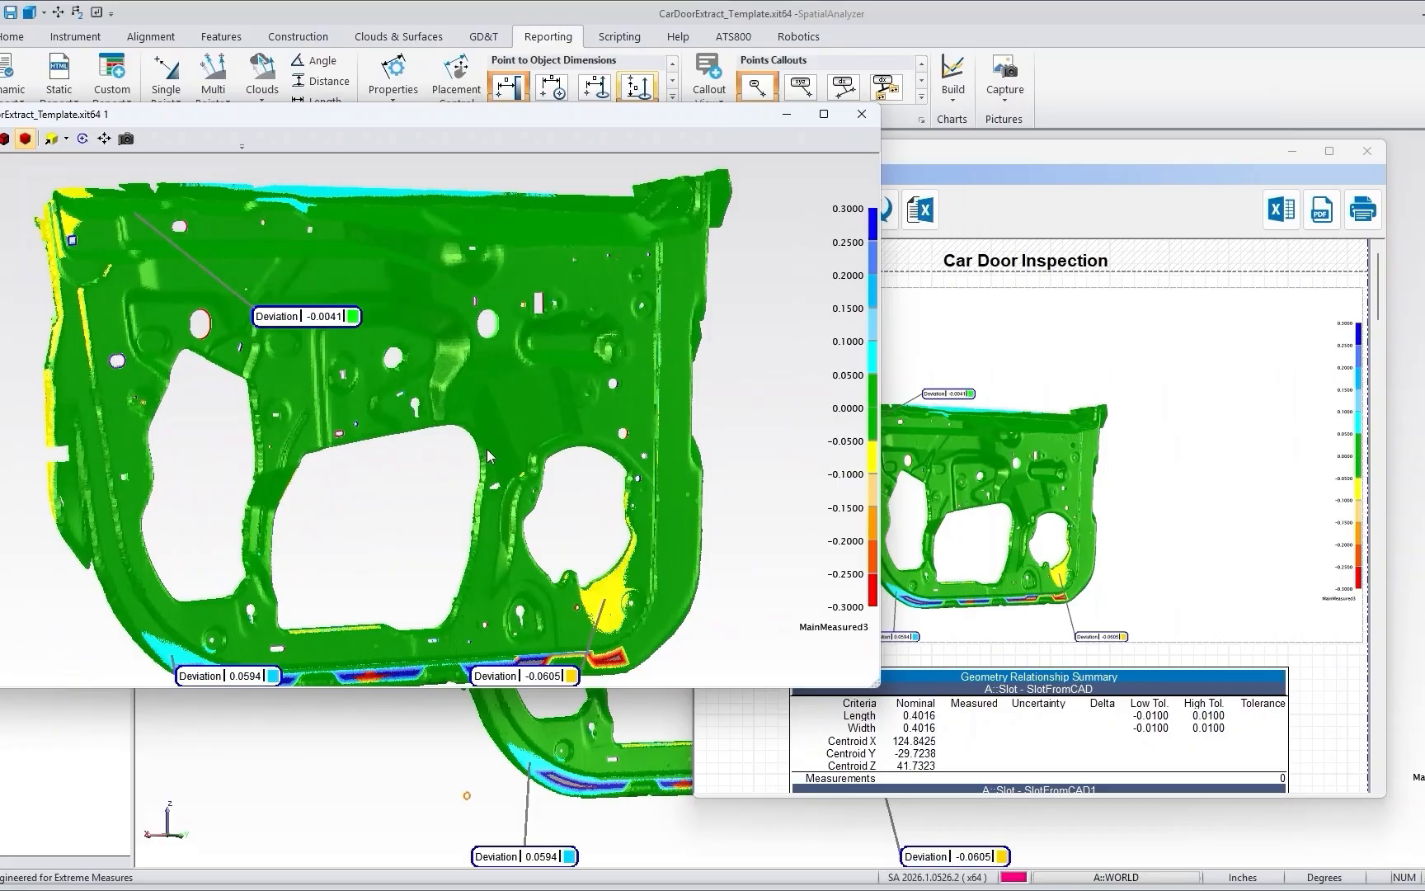
pyautogui.scroll(-2, 487, 449)
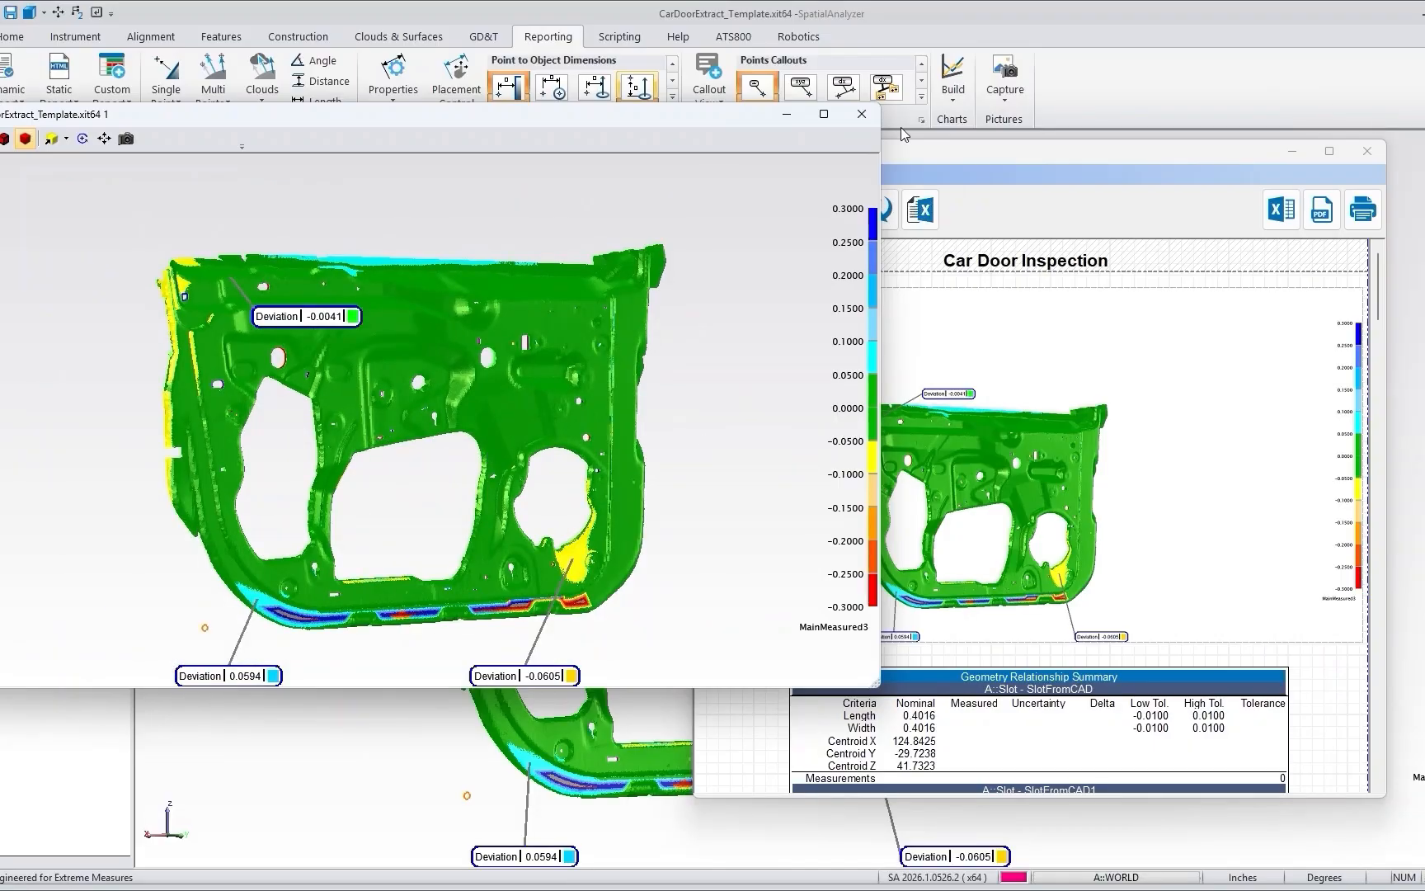
pyautogui.click(862, 116)
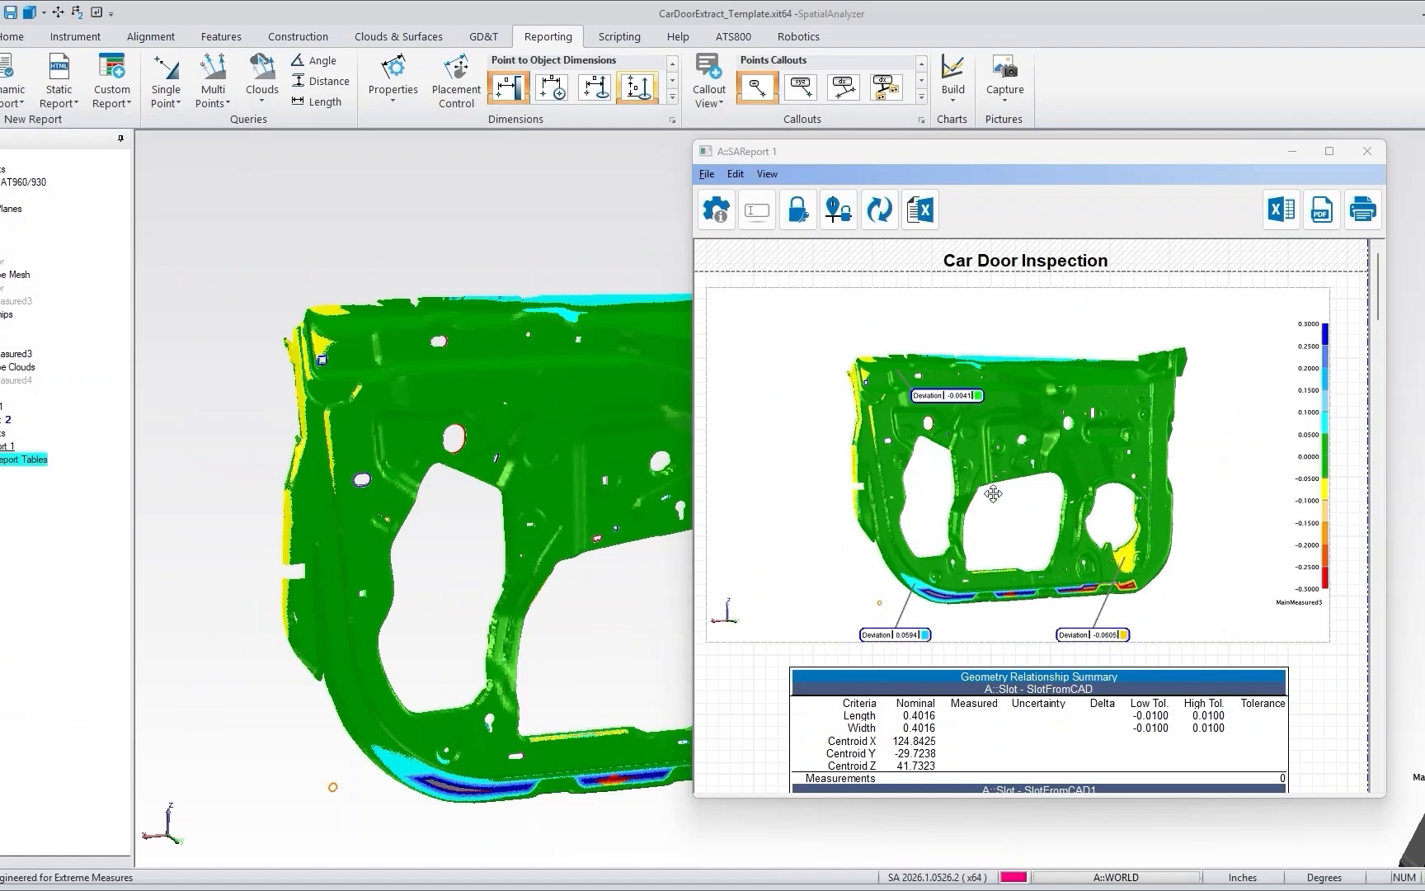
# Reposition the three deviation callouts in the report picture clear of the door, and close the picture view and the report.
pyautogui.doubleClick(1041, 465)
pyautogui.moveTo(342, 318); pyautogui.dragTo(345, 219)
pyautogui.moveTo(221, 675); pyautogui.dragTo(153, 635)
pyautogui.moveTo(522, 666); pyautogui.dragTo(666, 644)
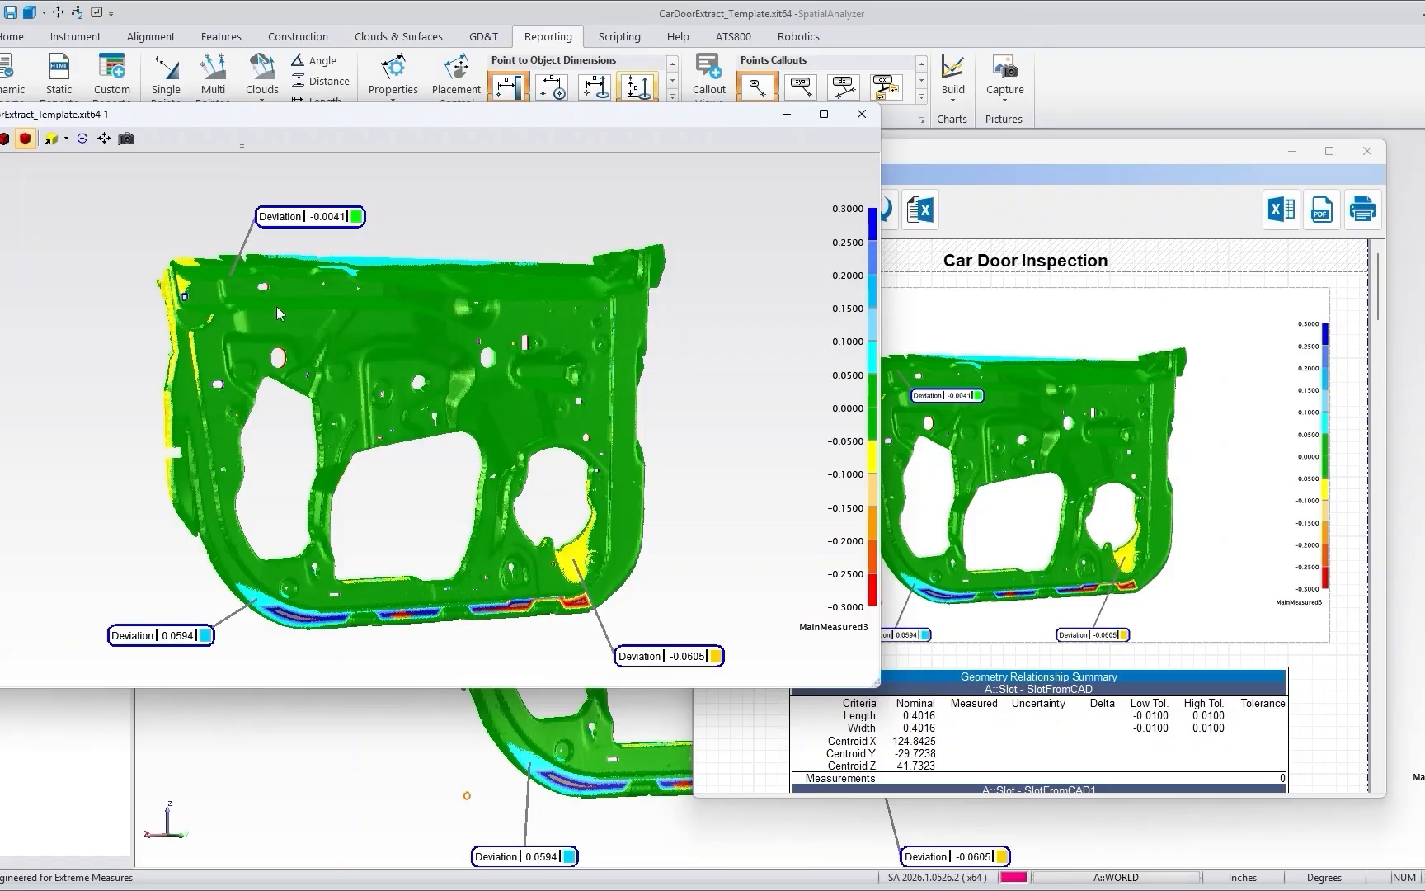
pyautogui.click(861, 113)
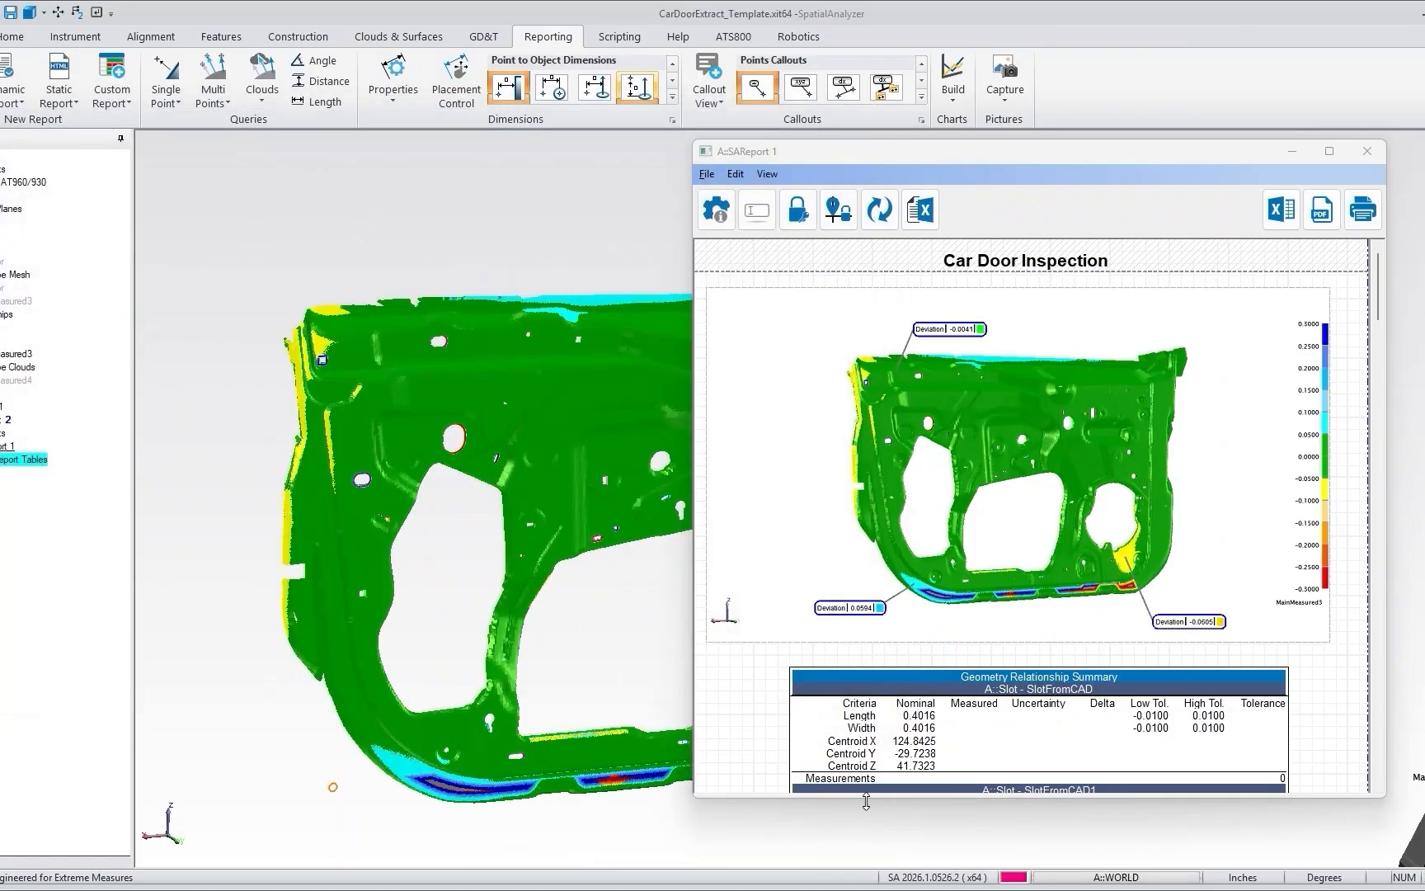
pyautogui.click(1368, 152)
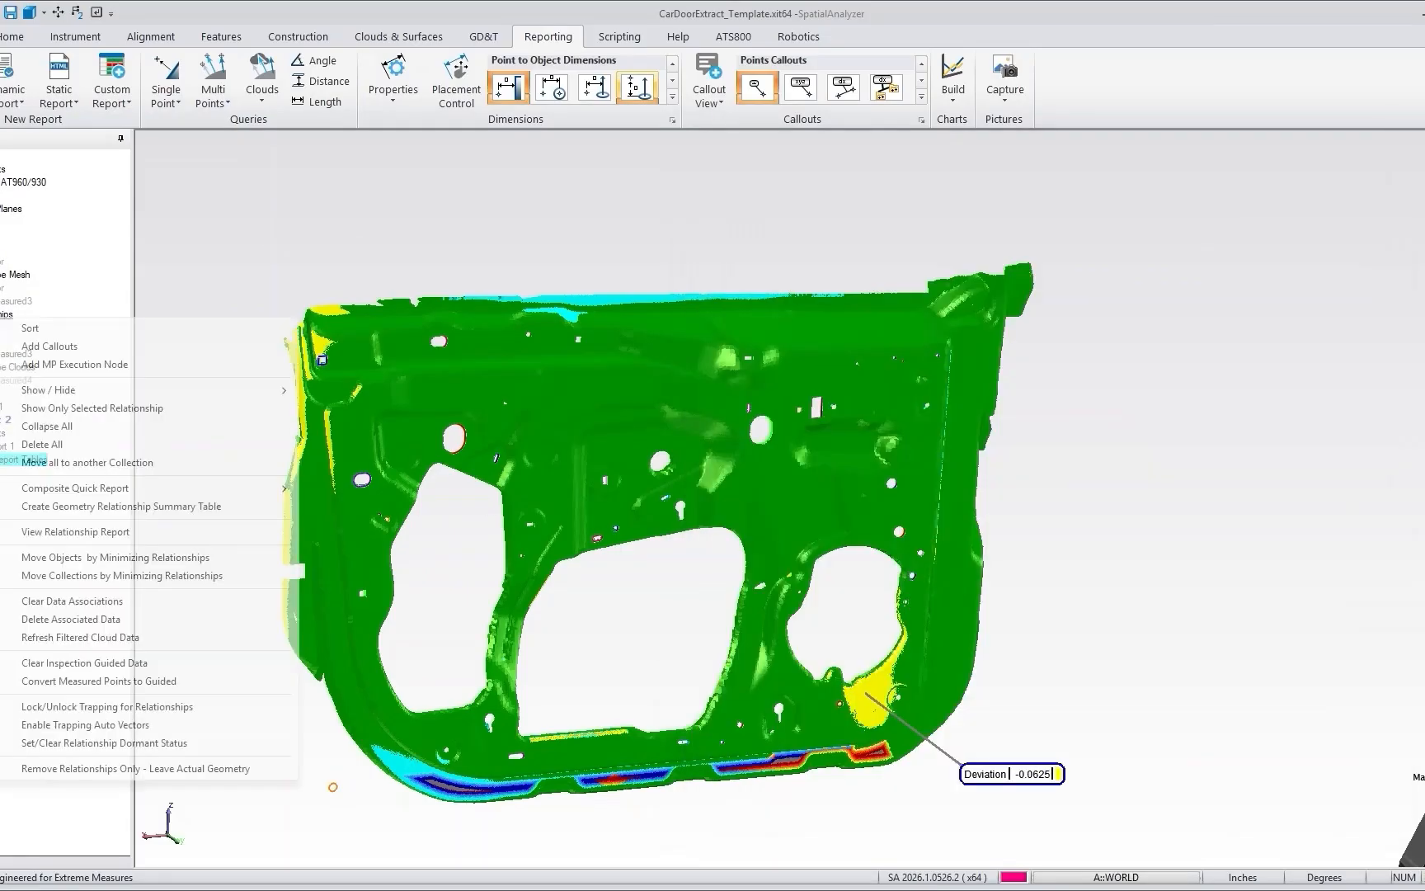
# Auto-filter the scan cloud to all geometry relationships, including every SlotFromCAD and CircleFromCAD feature.
pyautogui.rightClick(7, 314)
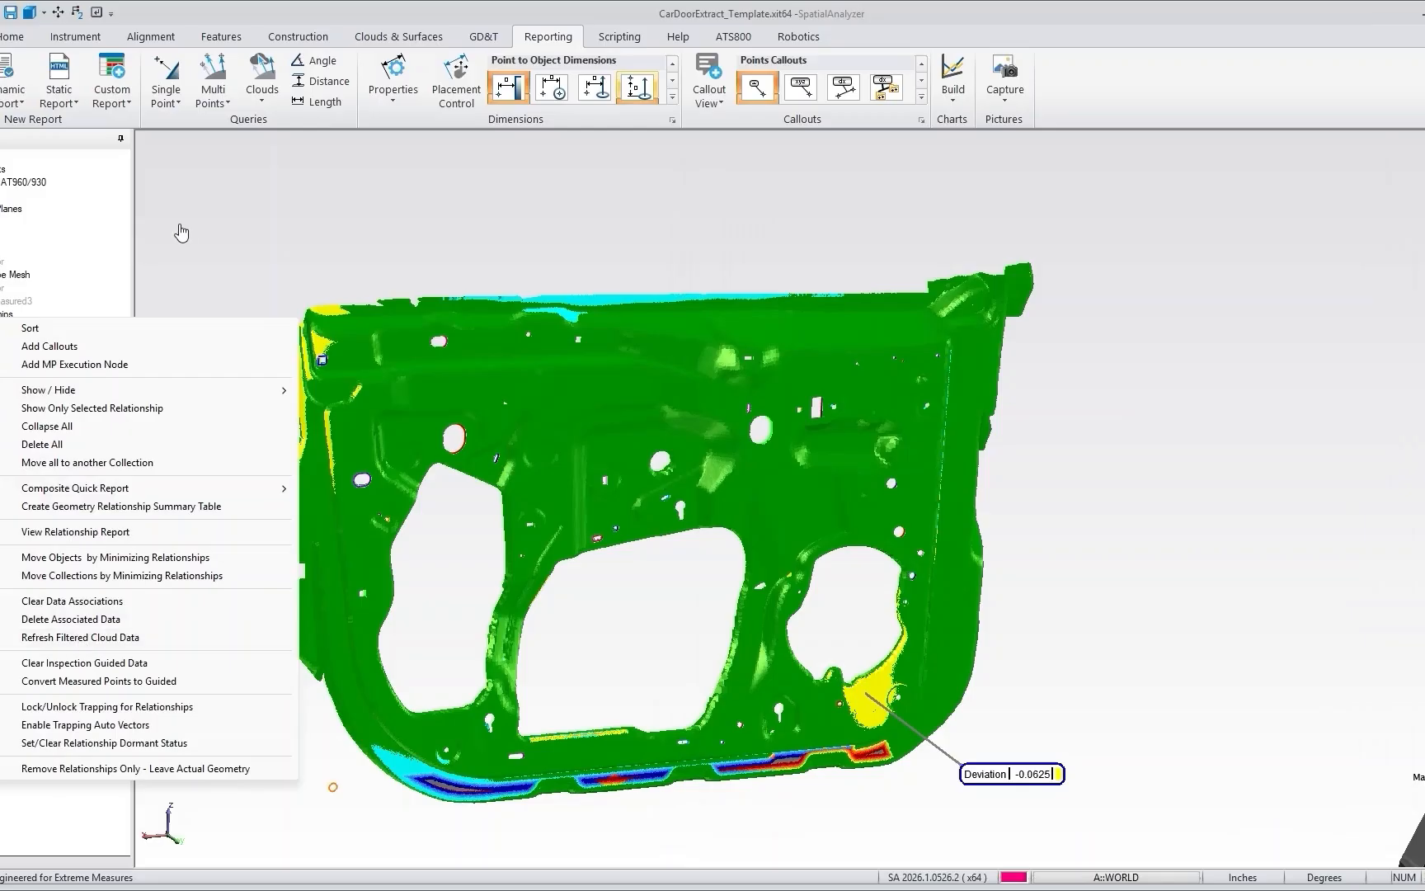
pyautogui.click(181, 224)
pyautogui.click(219, 38)
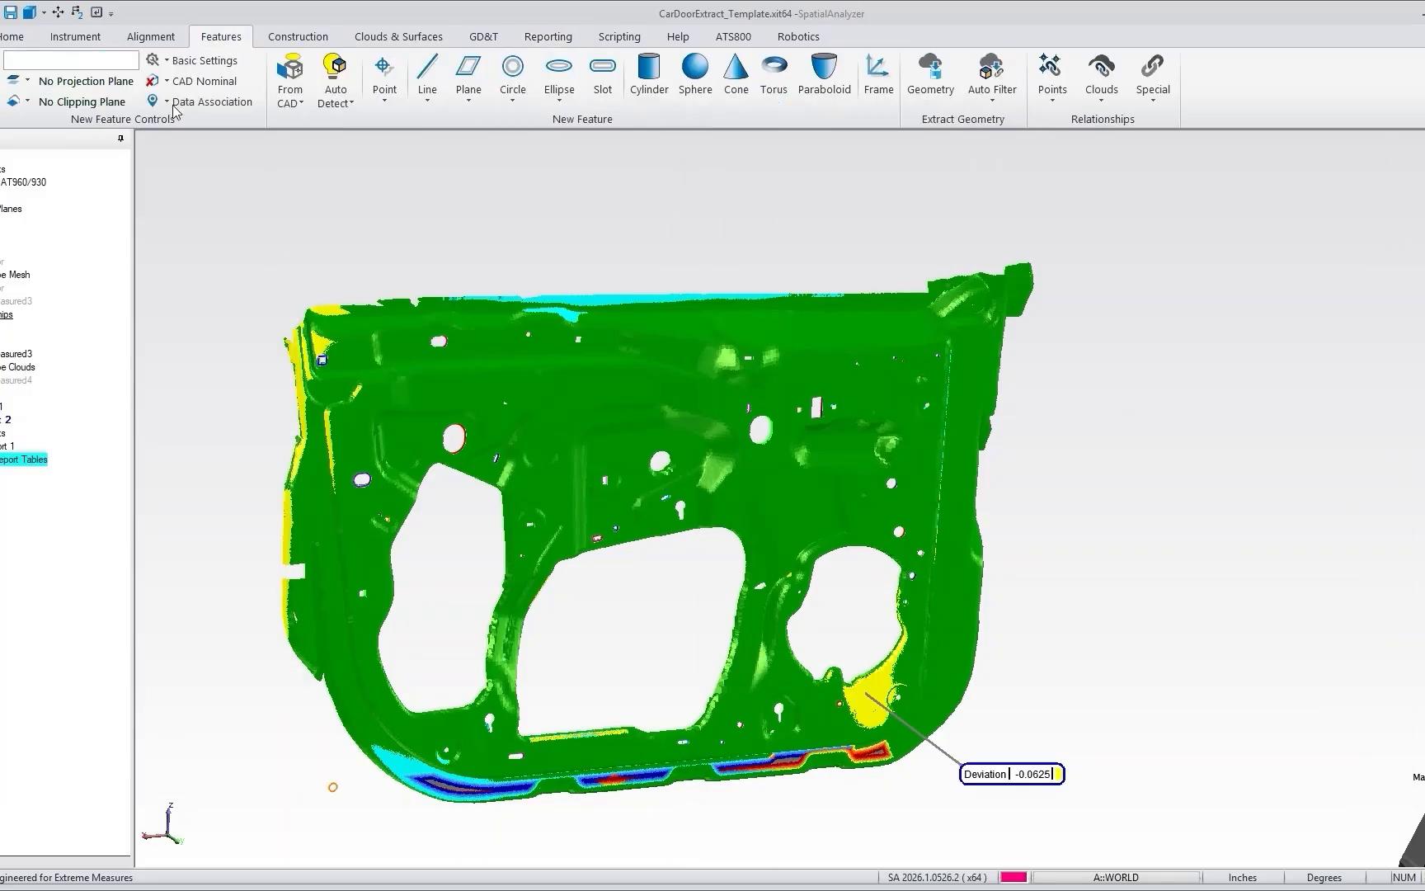
pyautogui.click(994, 71)
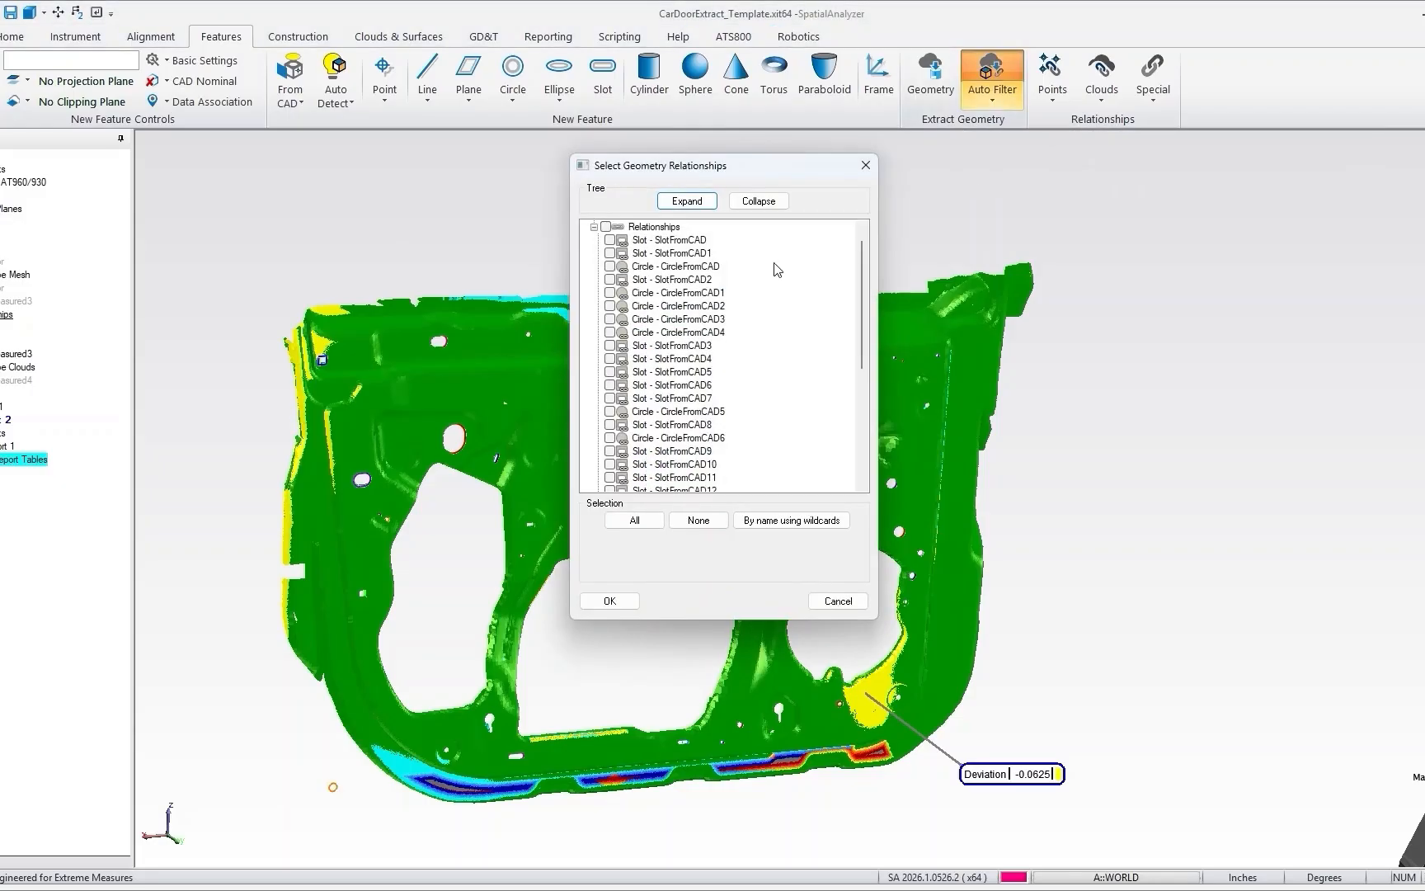
pyautogui.click(606, 227)
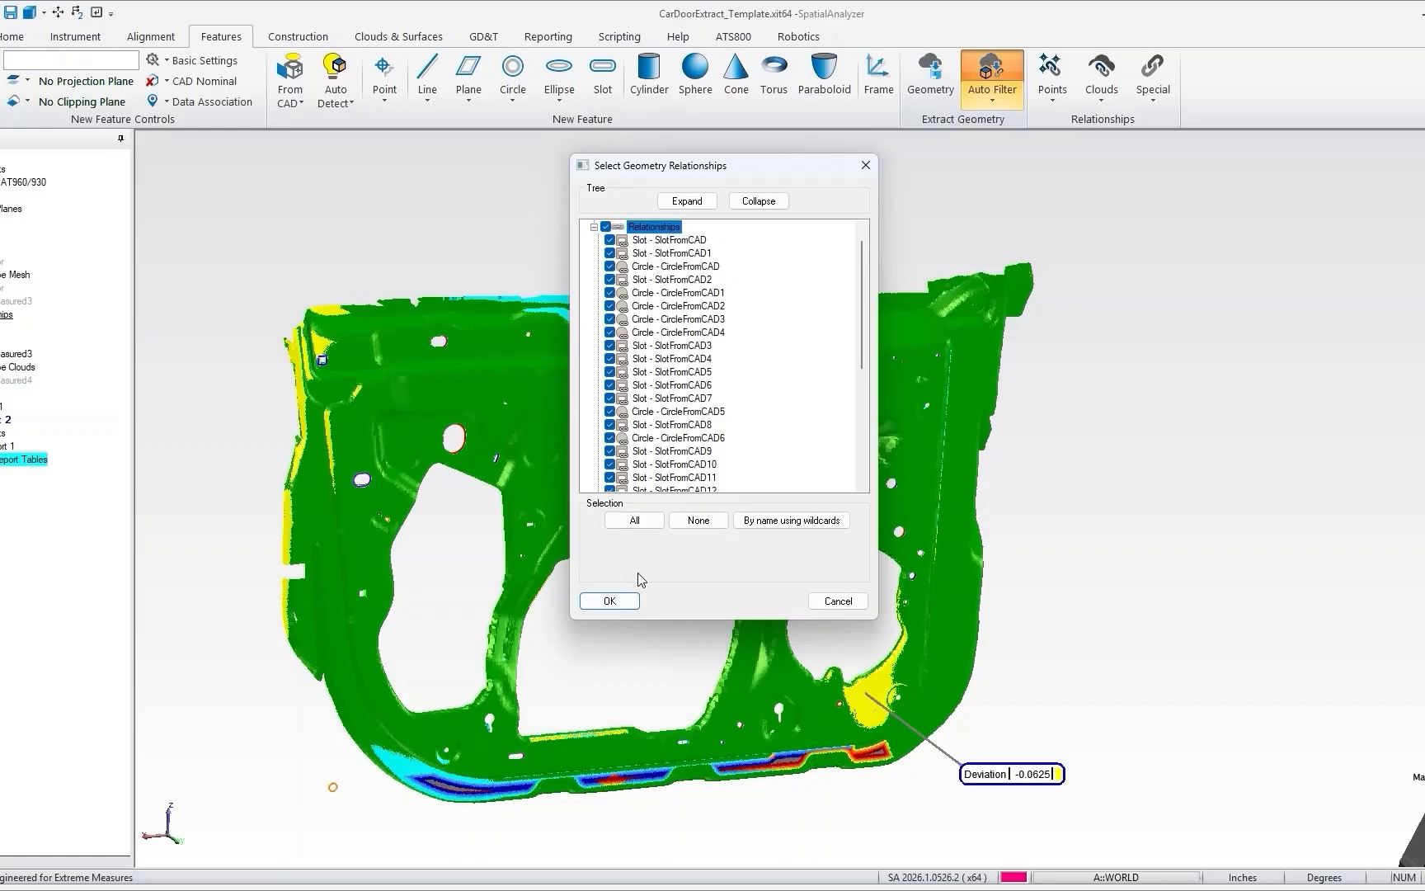
pyautogui.click(616, 601)
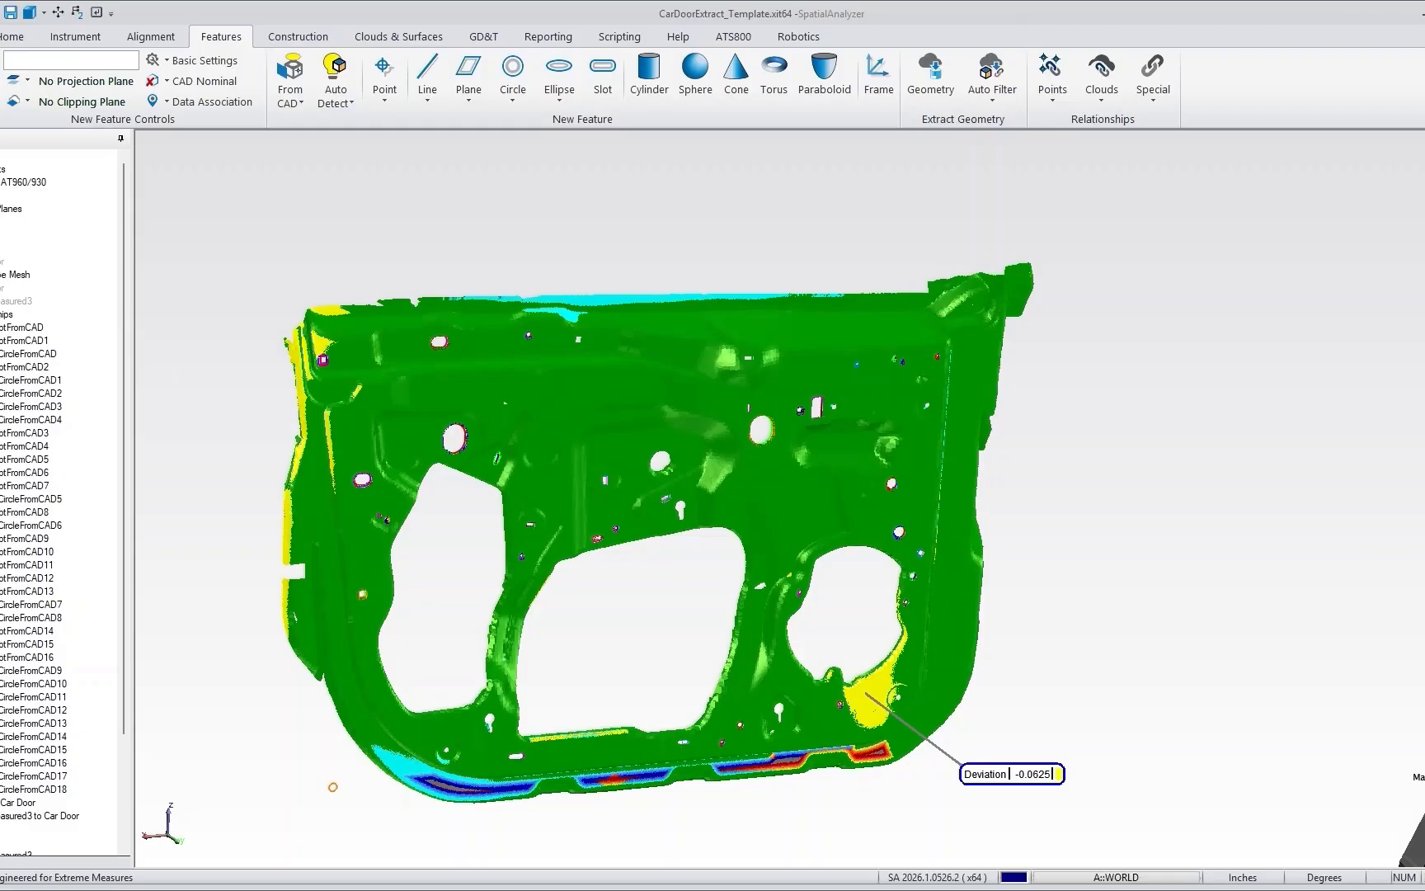
# Open SAReport 1 and examine the door picture and the geometry relationship summary tables below it.
pyautogui.click(2, 314)
pyautogui.doubleClick(7, 446)
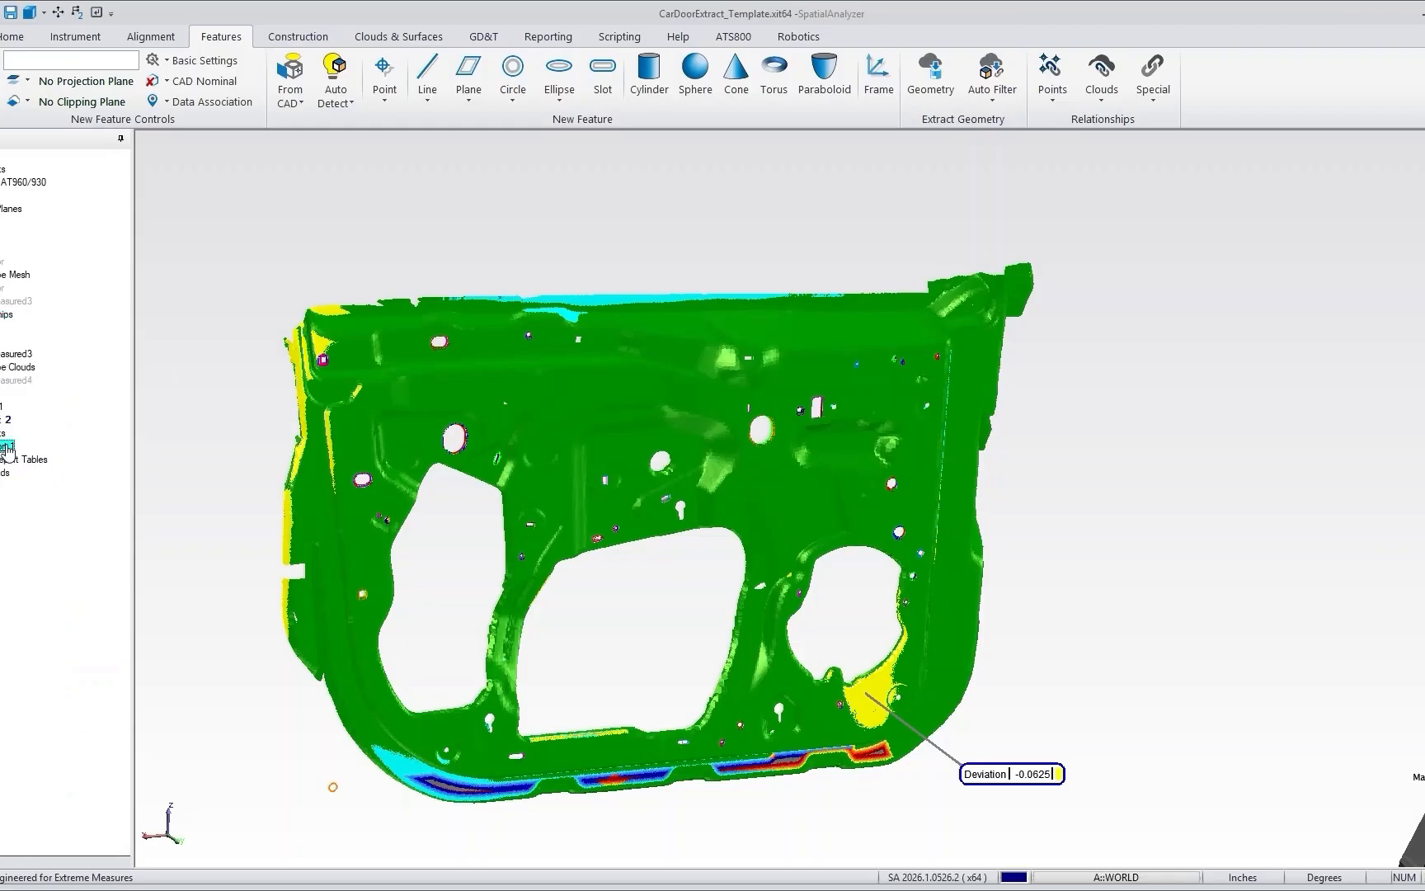
pyautogui.scroll(-6, 1052, 356)
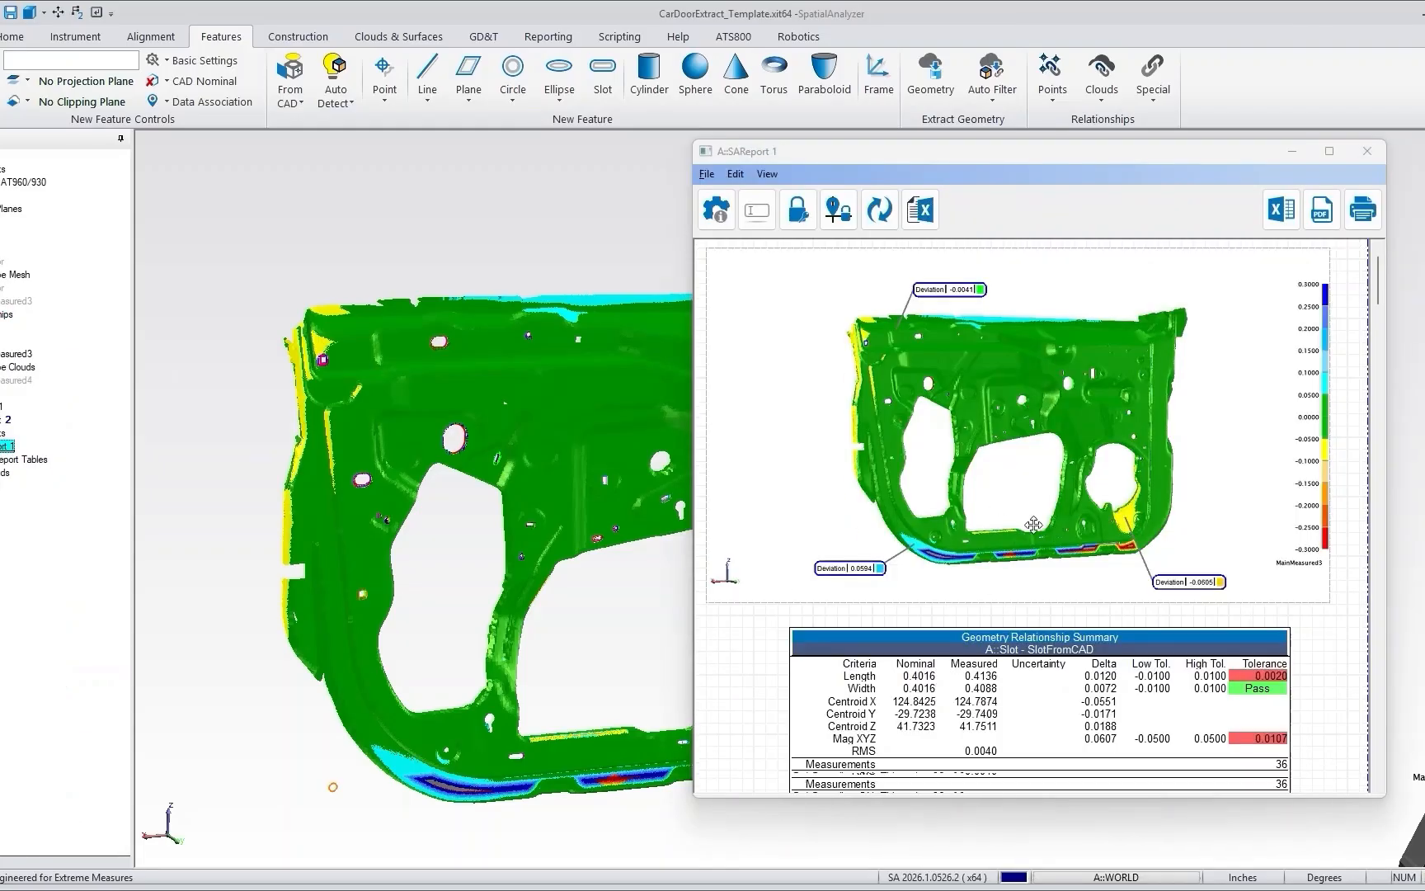
pyautogui.scroll(6, 1077, 624)
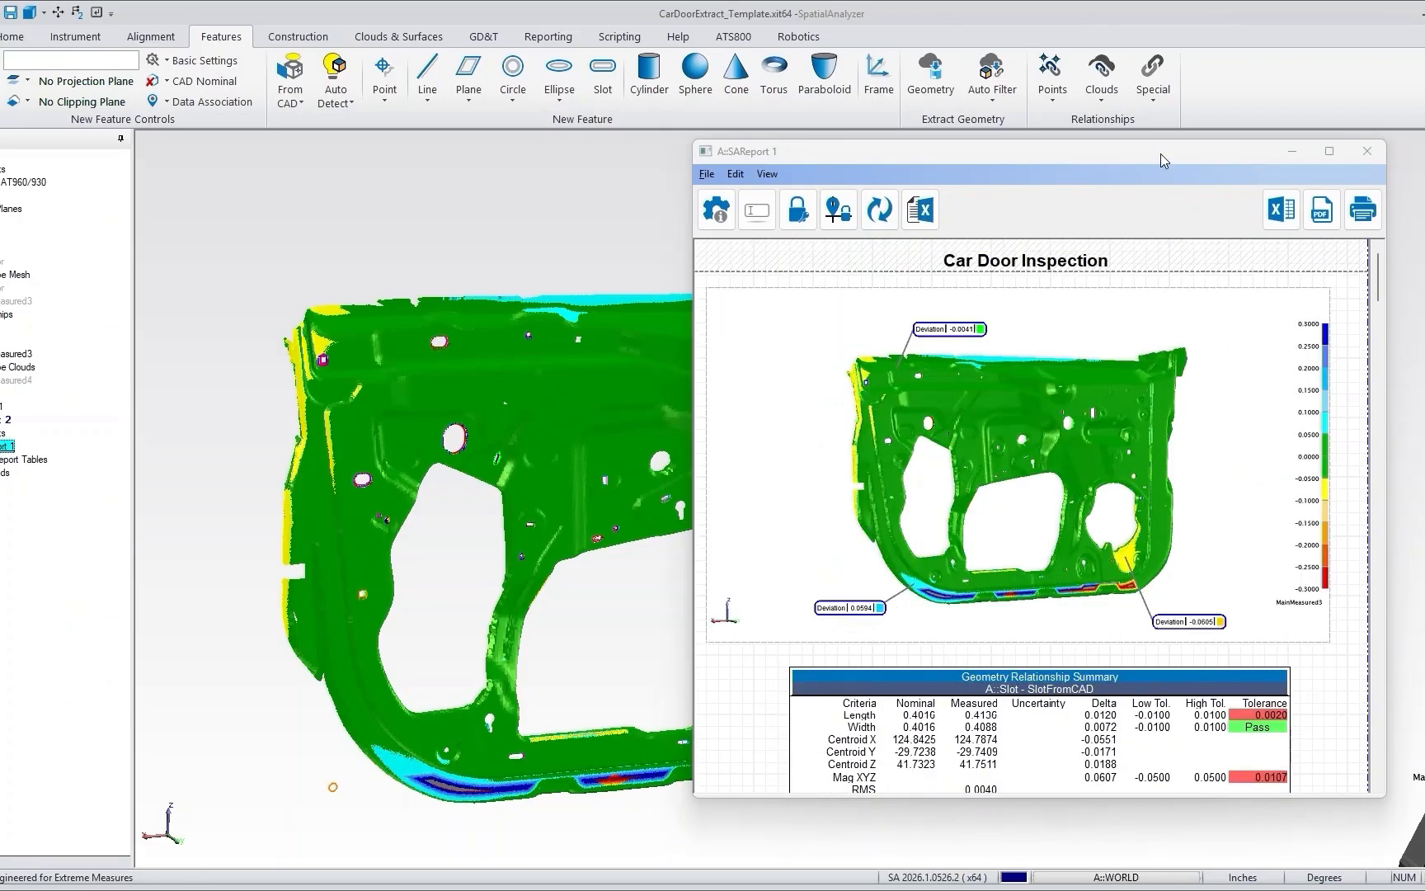
pyautogui.moveTo(1160, 154); pyautogui.dragTo(1188, 169)
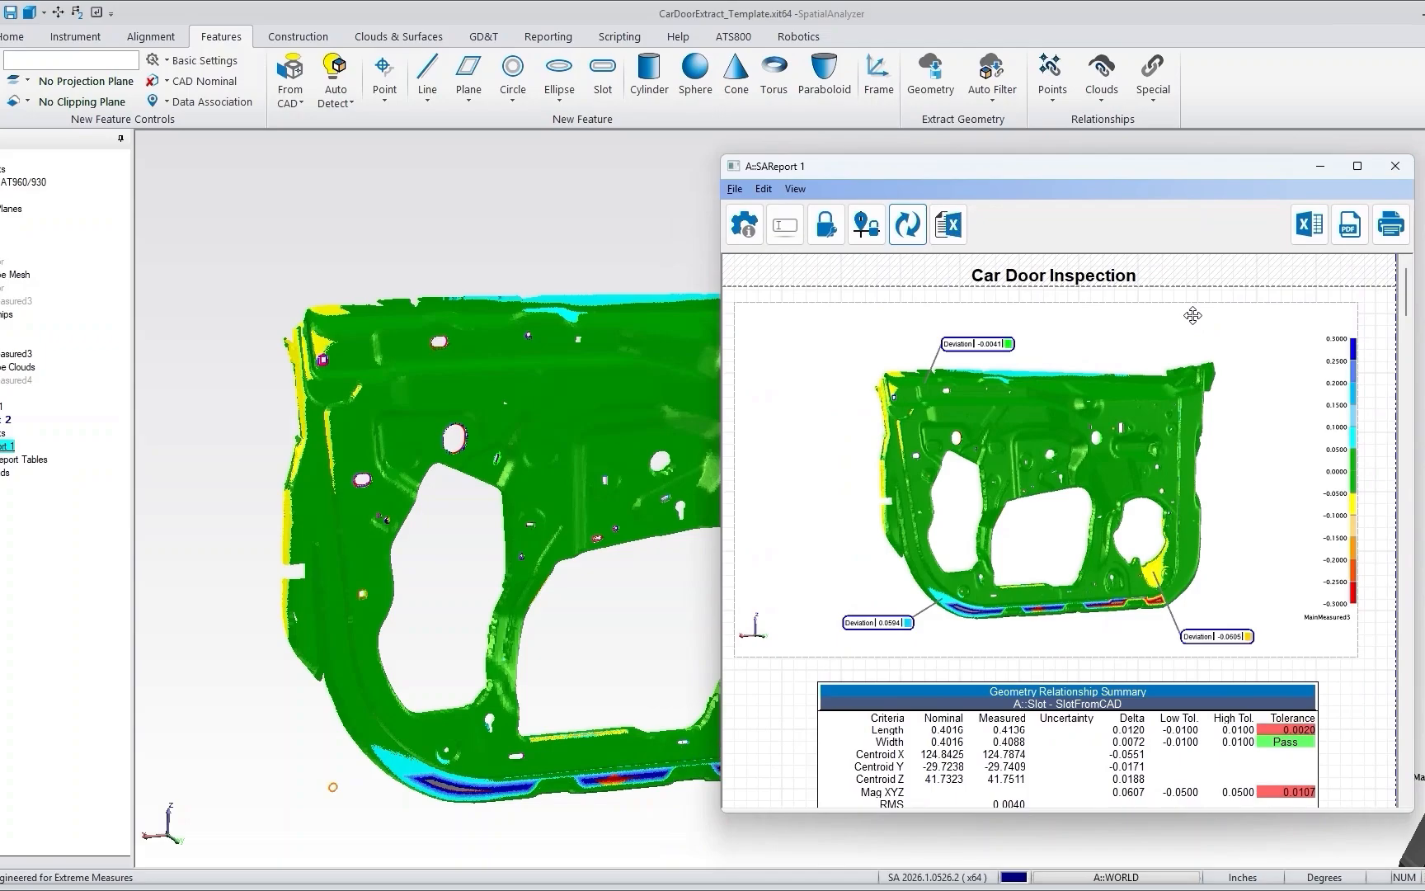
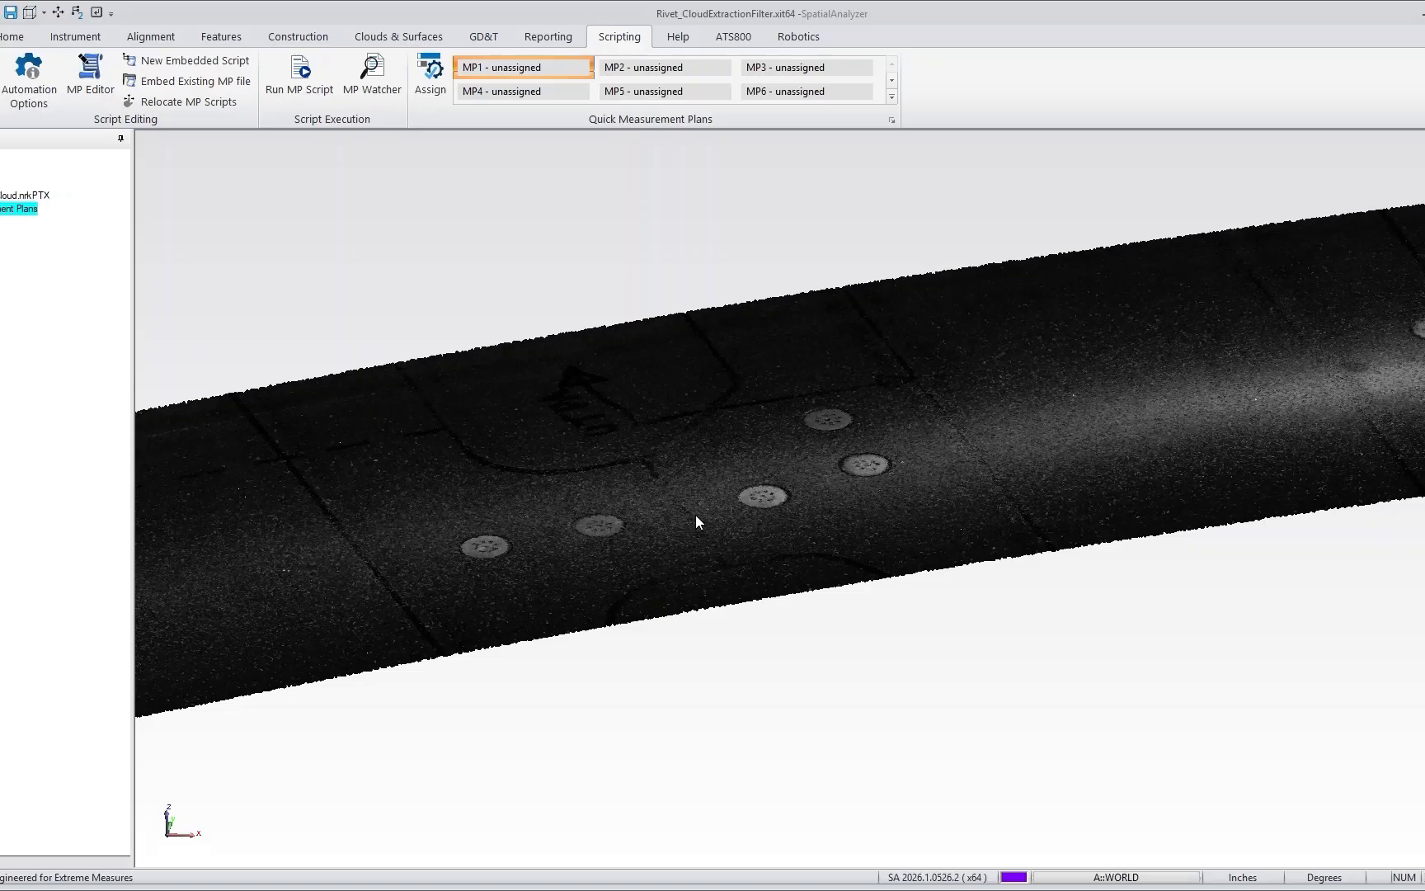
# Open RGB filtering for the Rivet_Cloud.nrkPTX cloud, show its intensity histogram, and apply the grey scale range 17 to 113.
pyautogui.rightClick(947, 559)
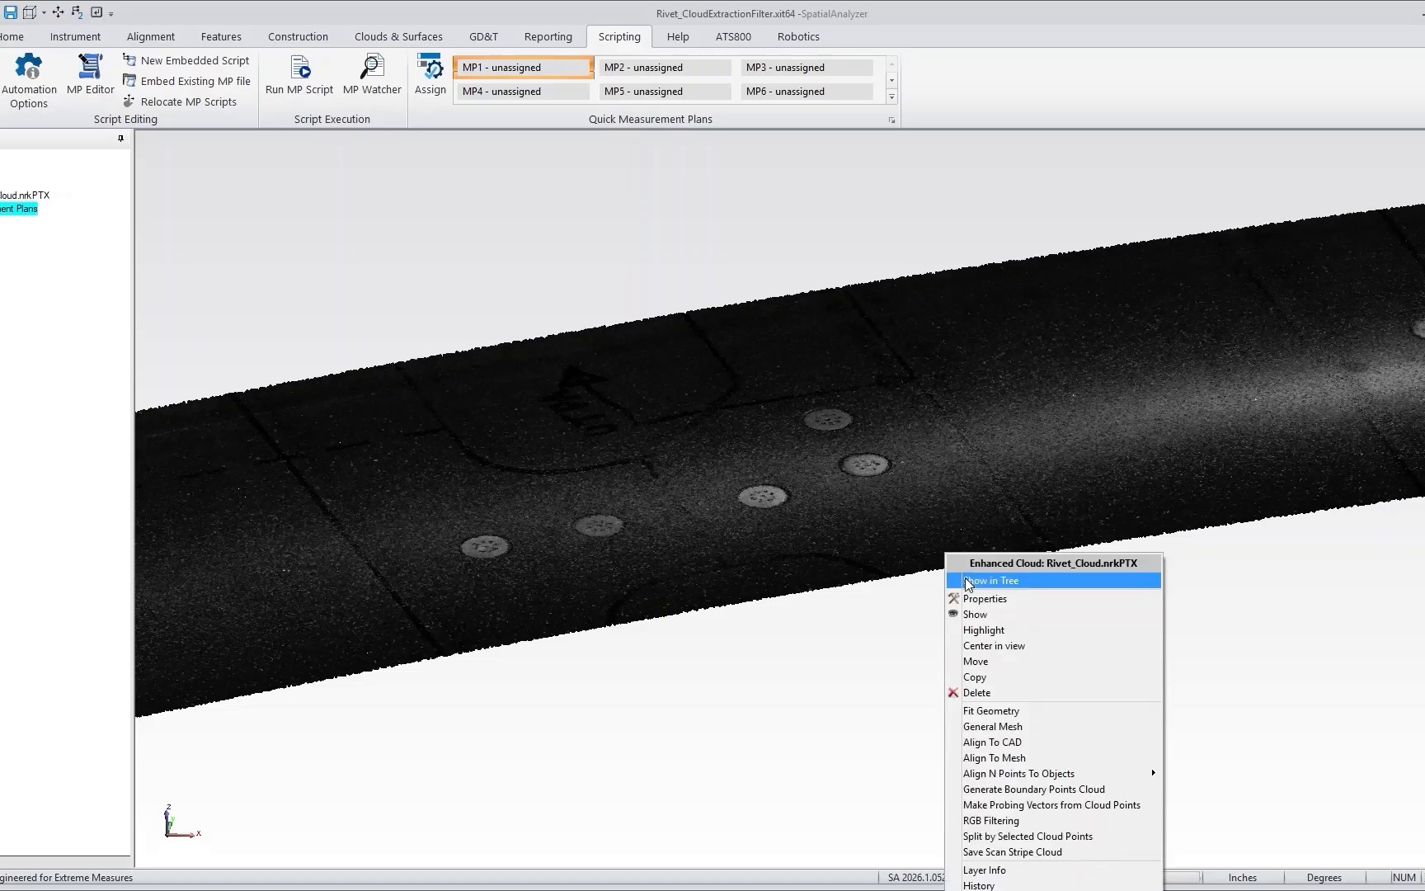
pyautogui.click(1000, 821)
pyautogui.moveTo(131, 10); pyautogui.dragTo(1204, 160)
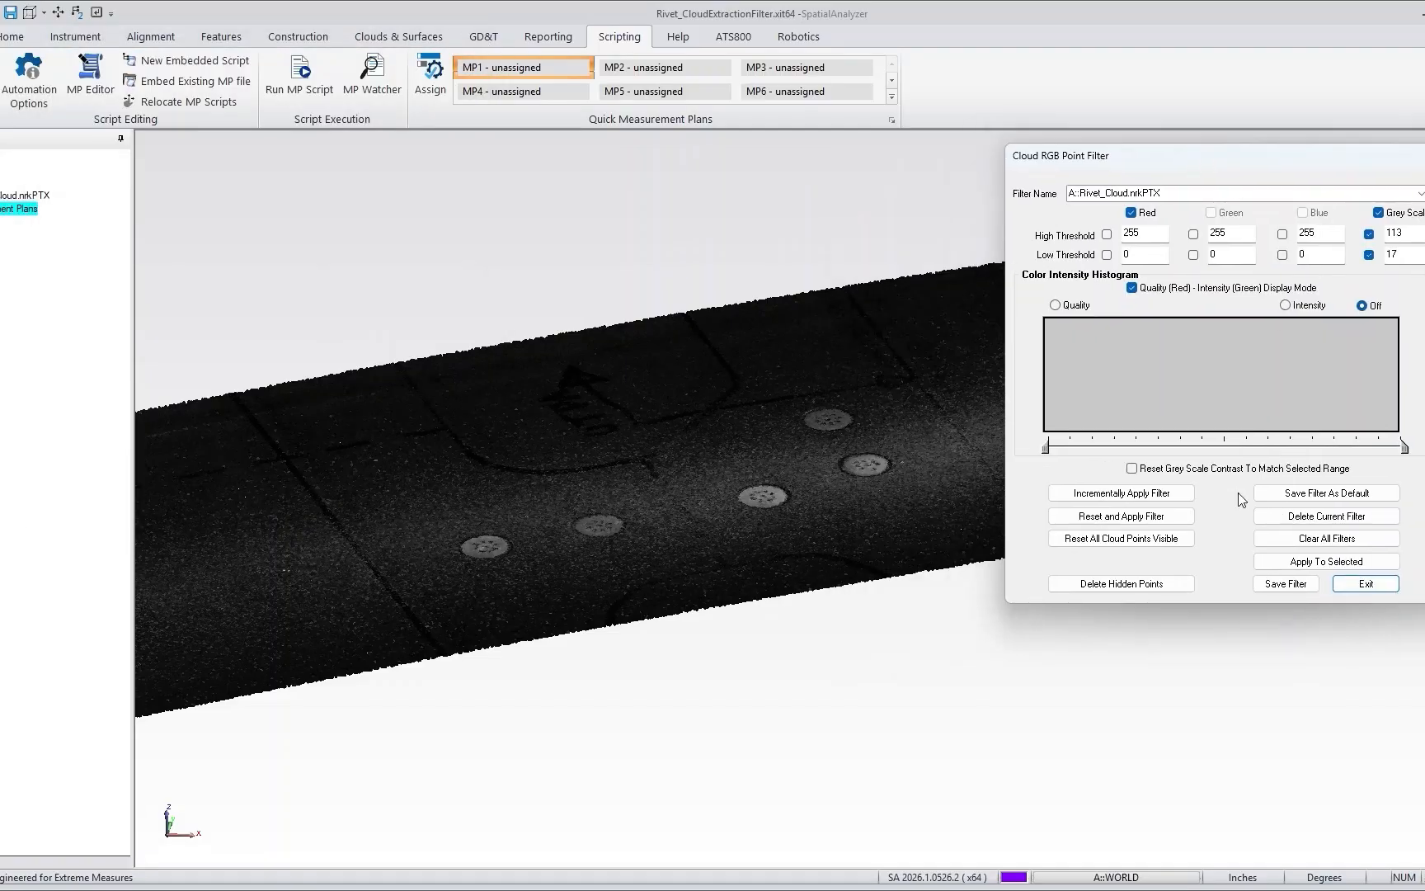
pyautogui.click(1296, 306)
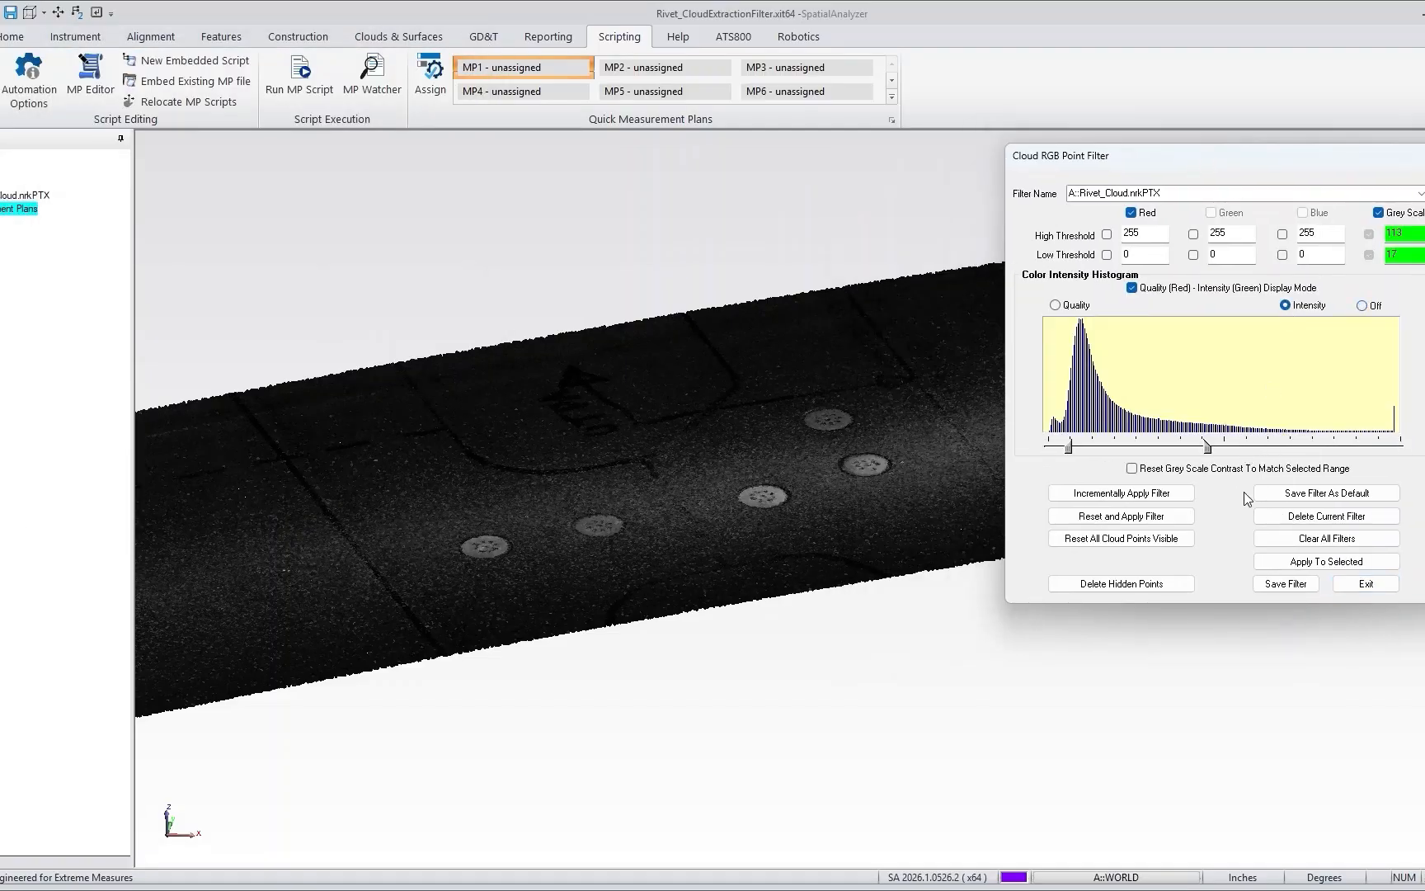
pyautogui.click(1104, 516)
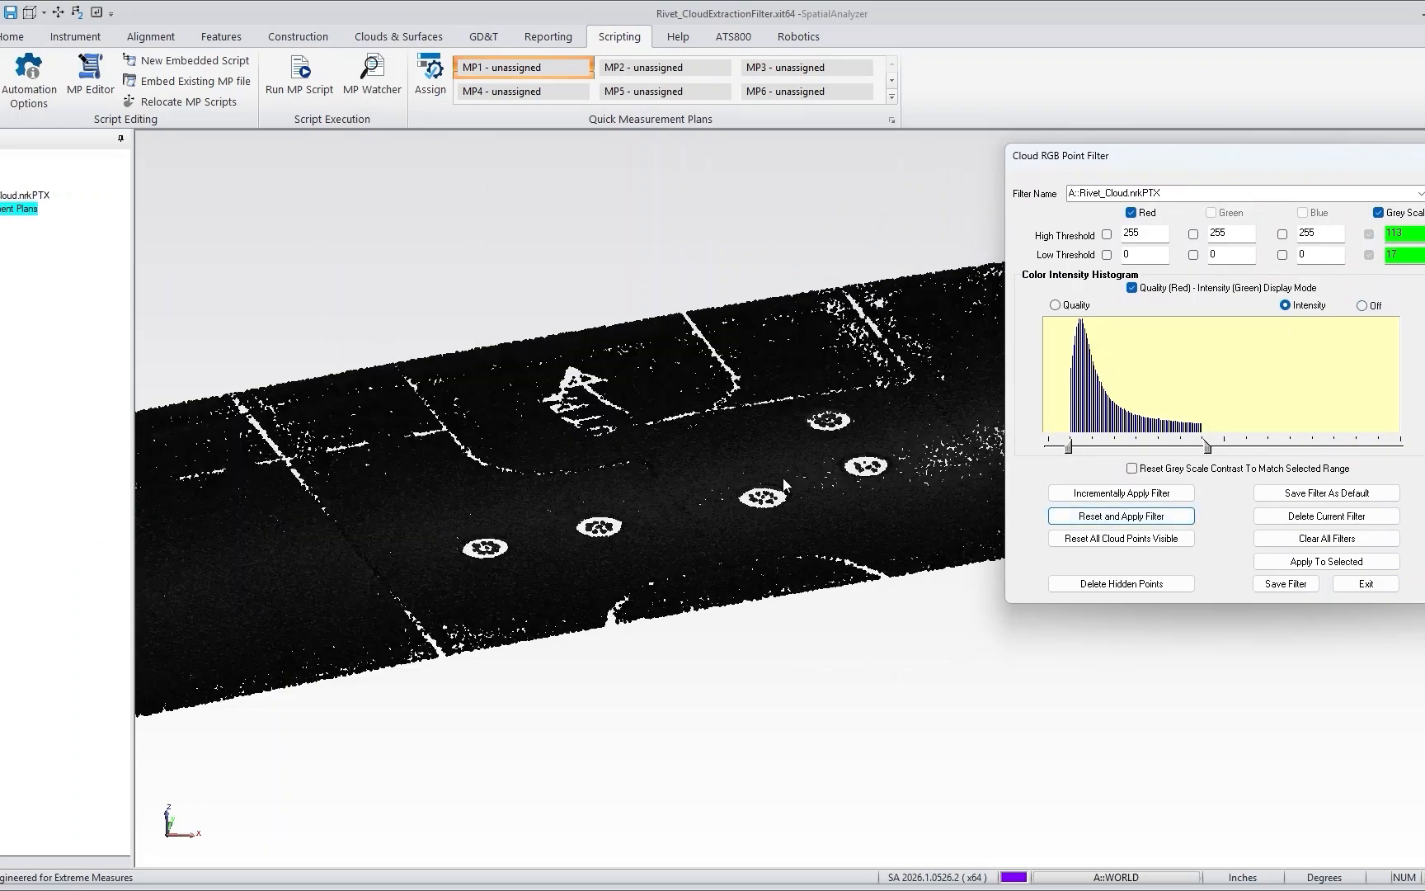
# Narrow the rivet cloud's intensity filter to grey scale values 24 to 71 and reapply it from the full cloud.
pyautogui.moveTo(1069, 448); pyautogui.dragTo(1079, 448)
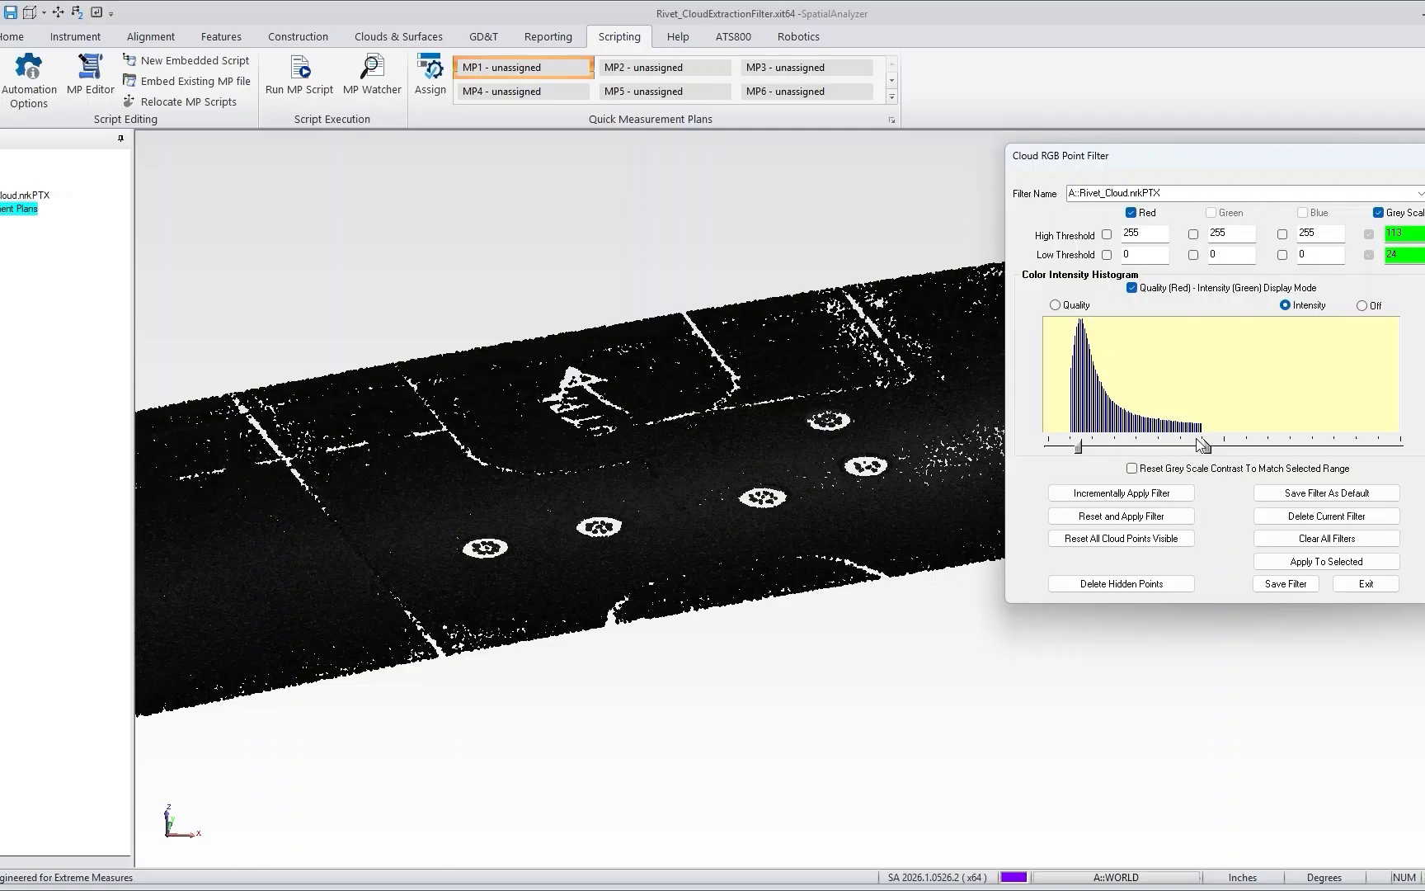
pyautogui.moveTo(1203, 445); pyautogui.dragTo(1148, 448)
pyautogui.click(1120, 494)
pyautogui.click(1139, 515)
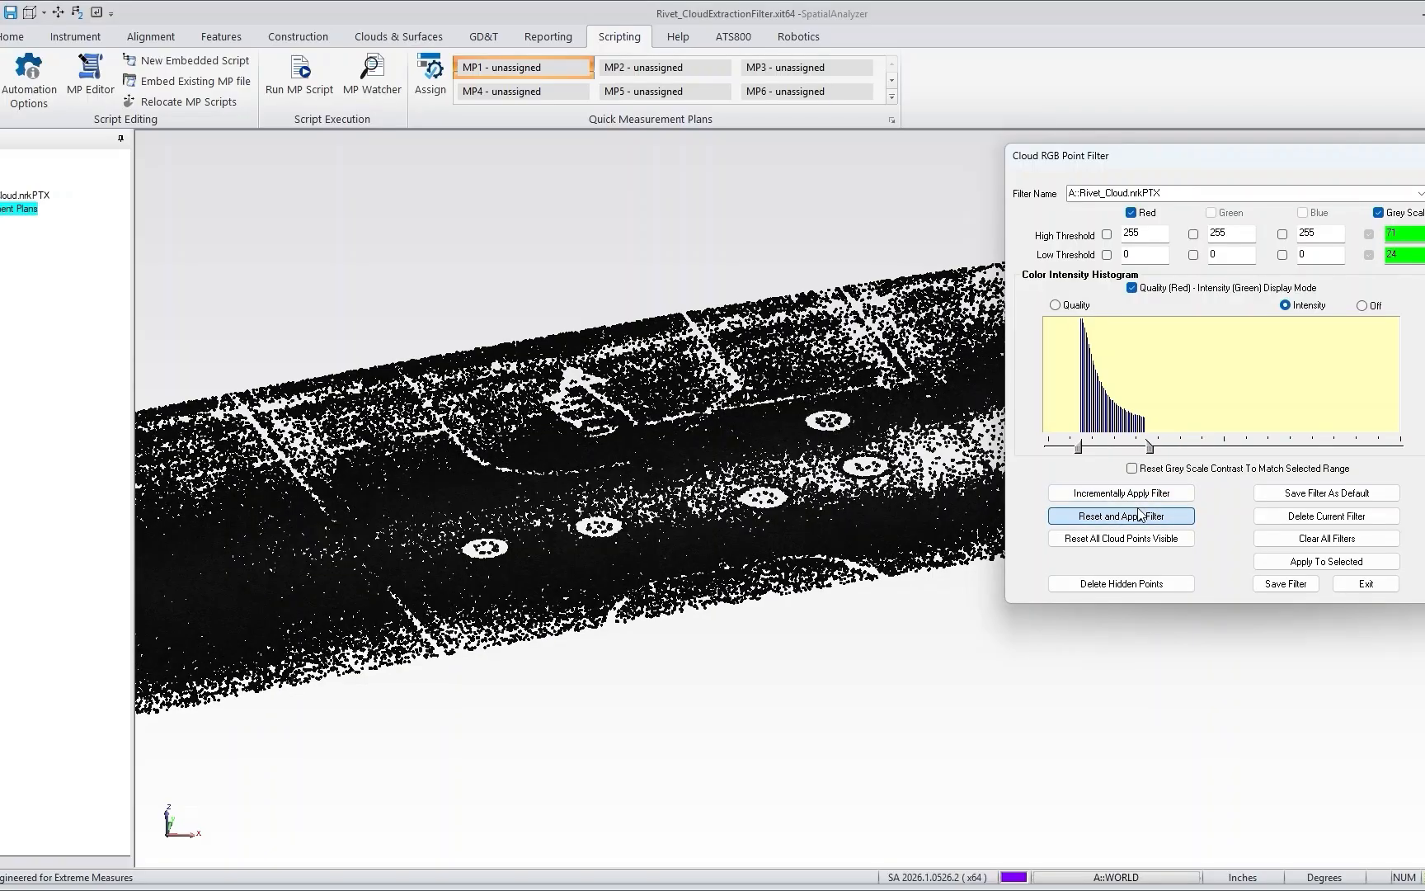
# Reapply the intensity filter with the high grey scale threshold at 99, and close the filter after making all cloud points visible again.
pyautogui.moveTo(1149, 447); pyautogui.dragTo(1188, 447)
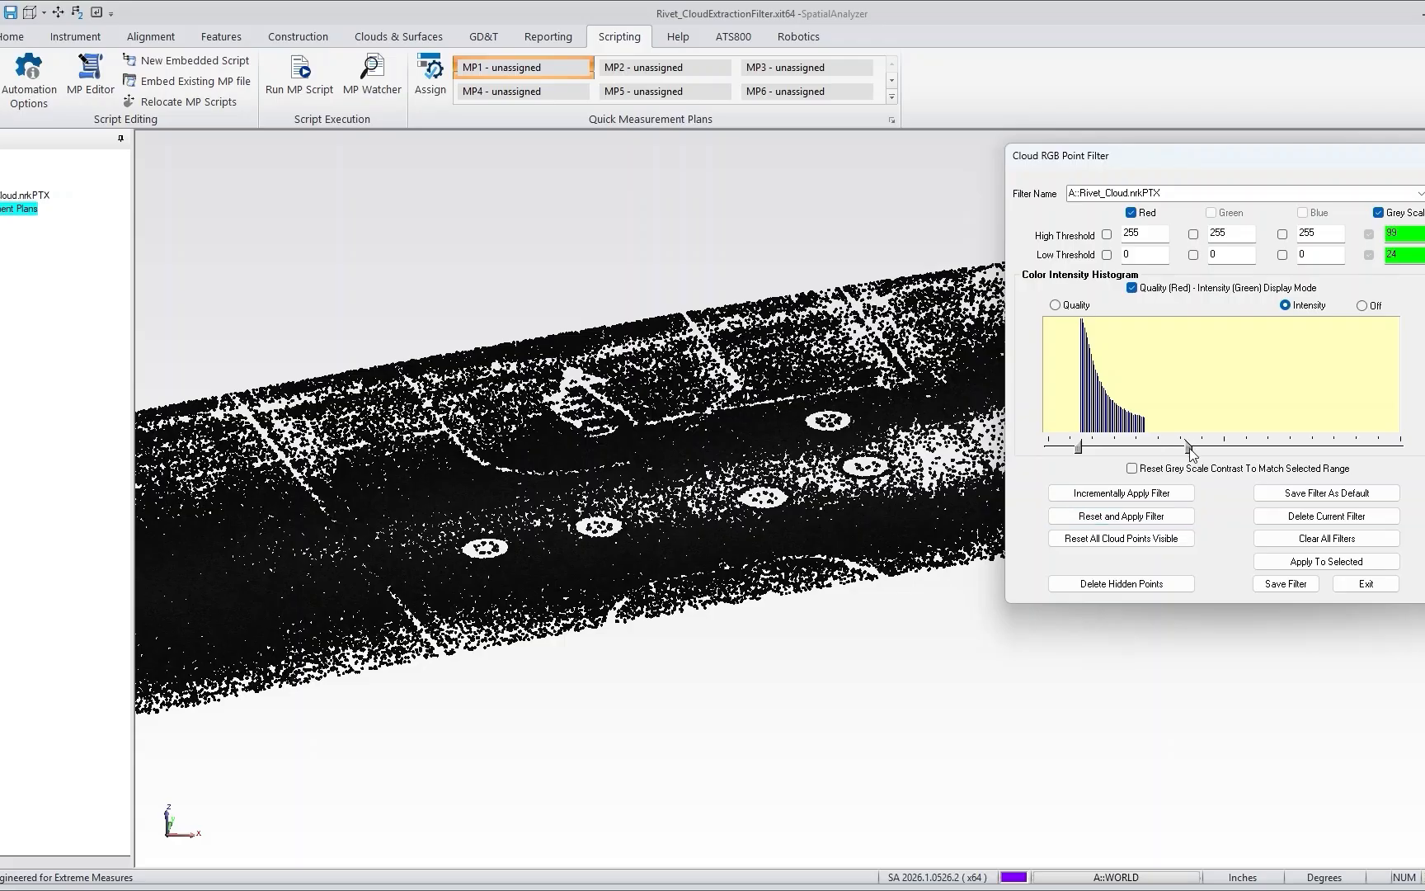
pyautogui.click(1154, 514)
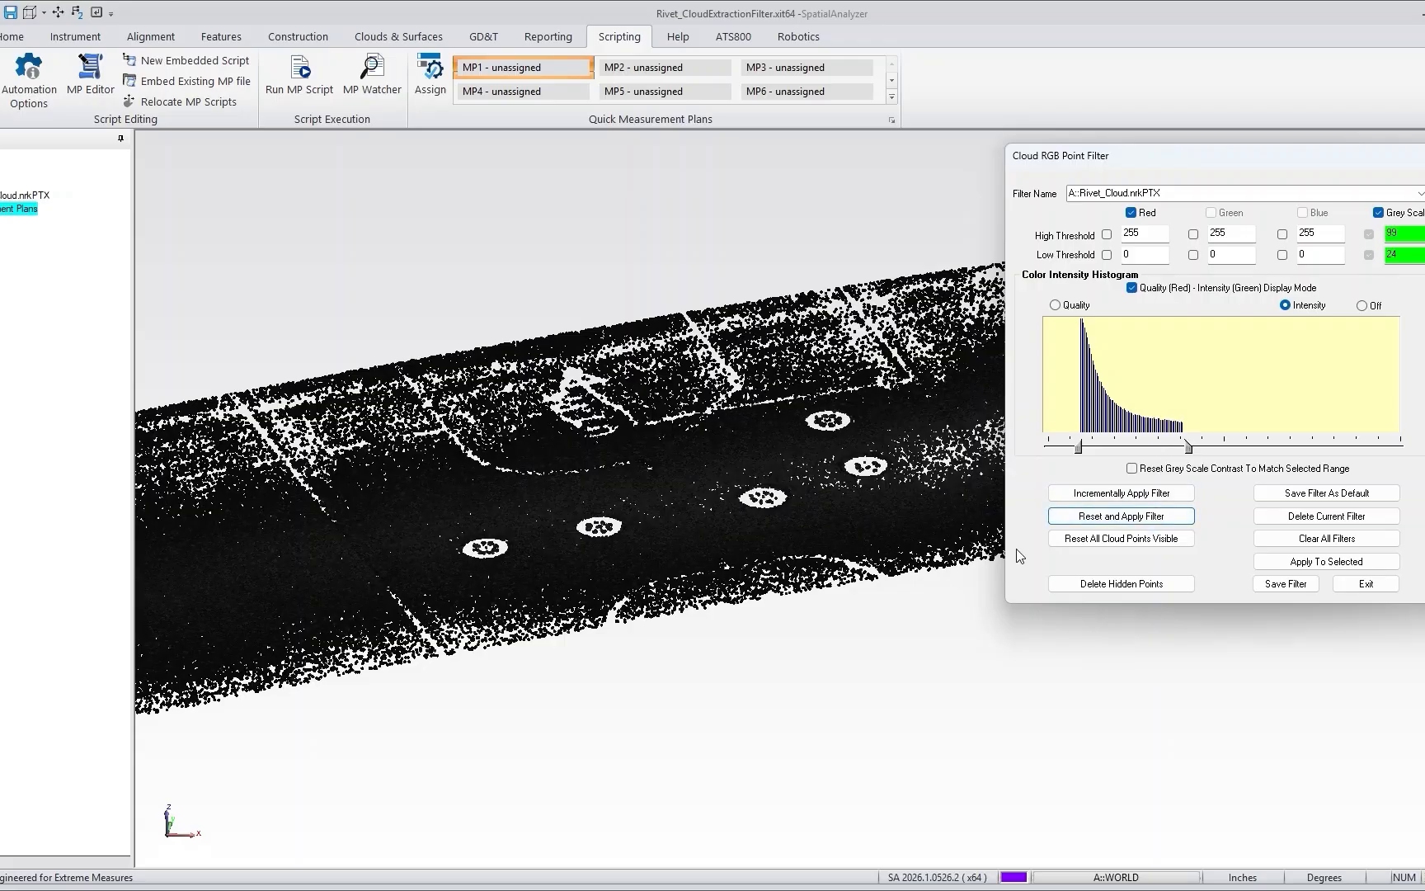
pyautogui.click(1074, 546)
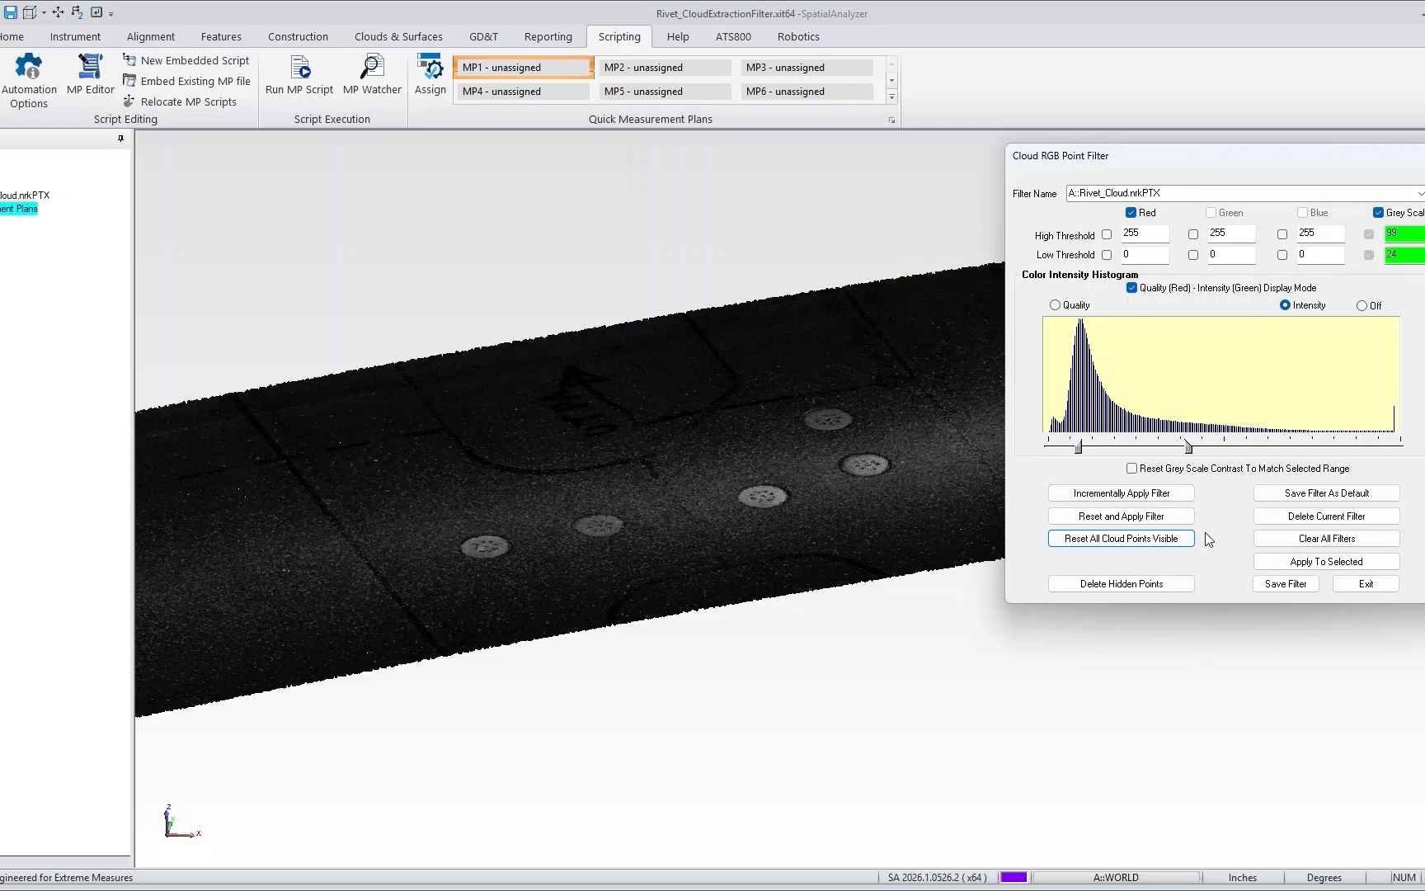
pyautogui.click(1377, 589)
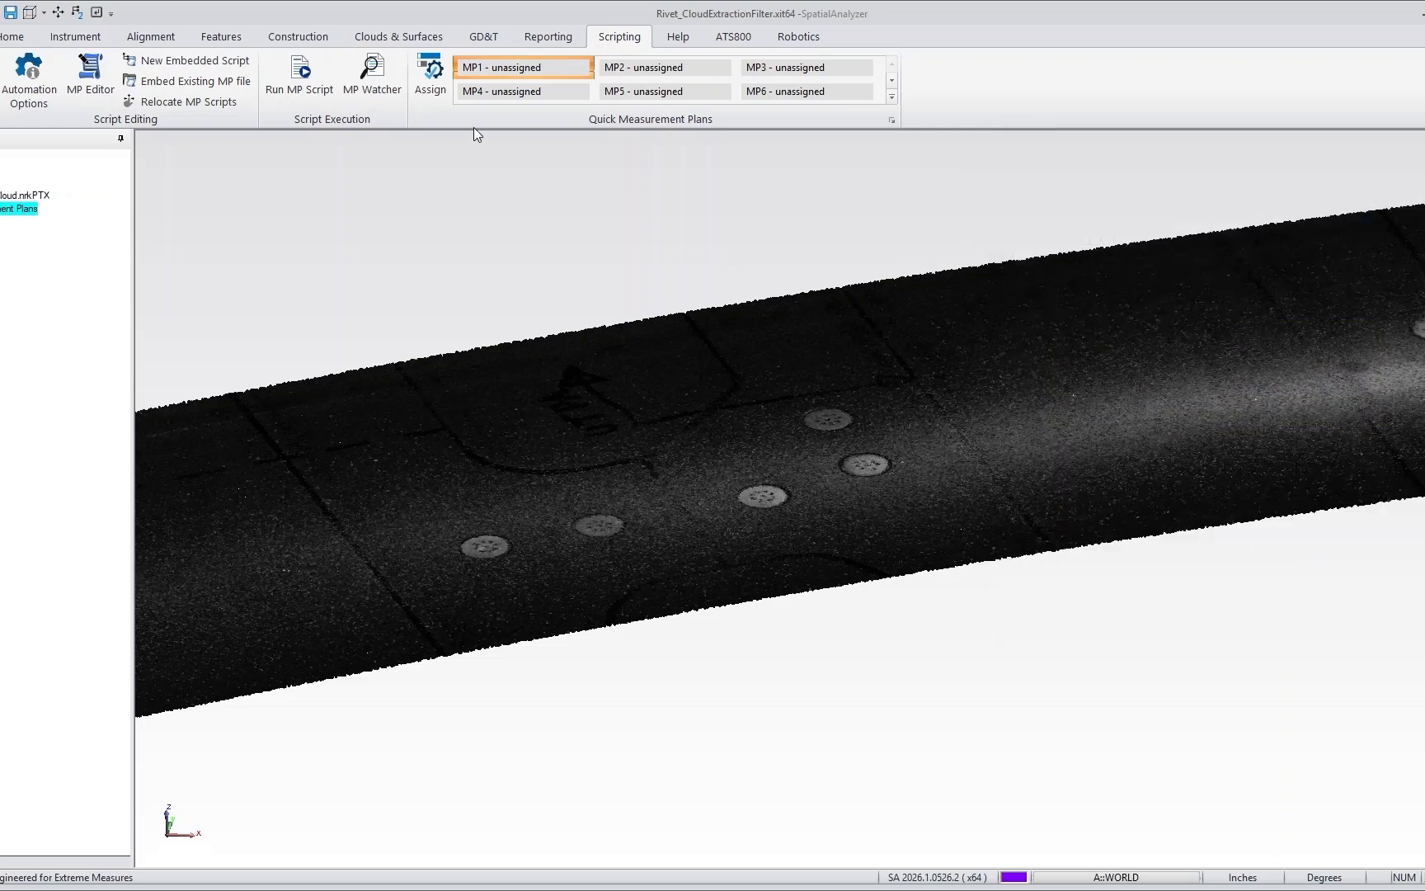
# Search the measurement plan editor's commands for cloud and examine the Cloud Filters group, including Get Cloud RGB Values.
pyautogui.click(97, 73)
pyautogui.moveTo(1349, 289); pyautogui.dragTo(1181, 222)
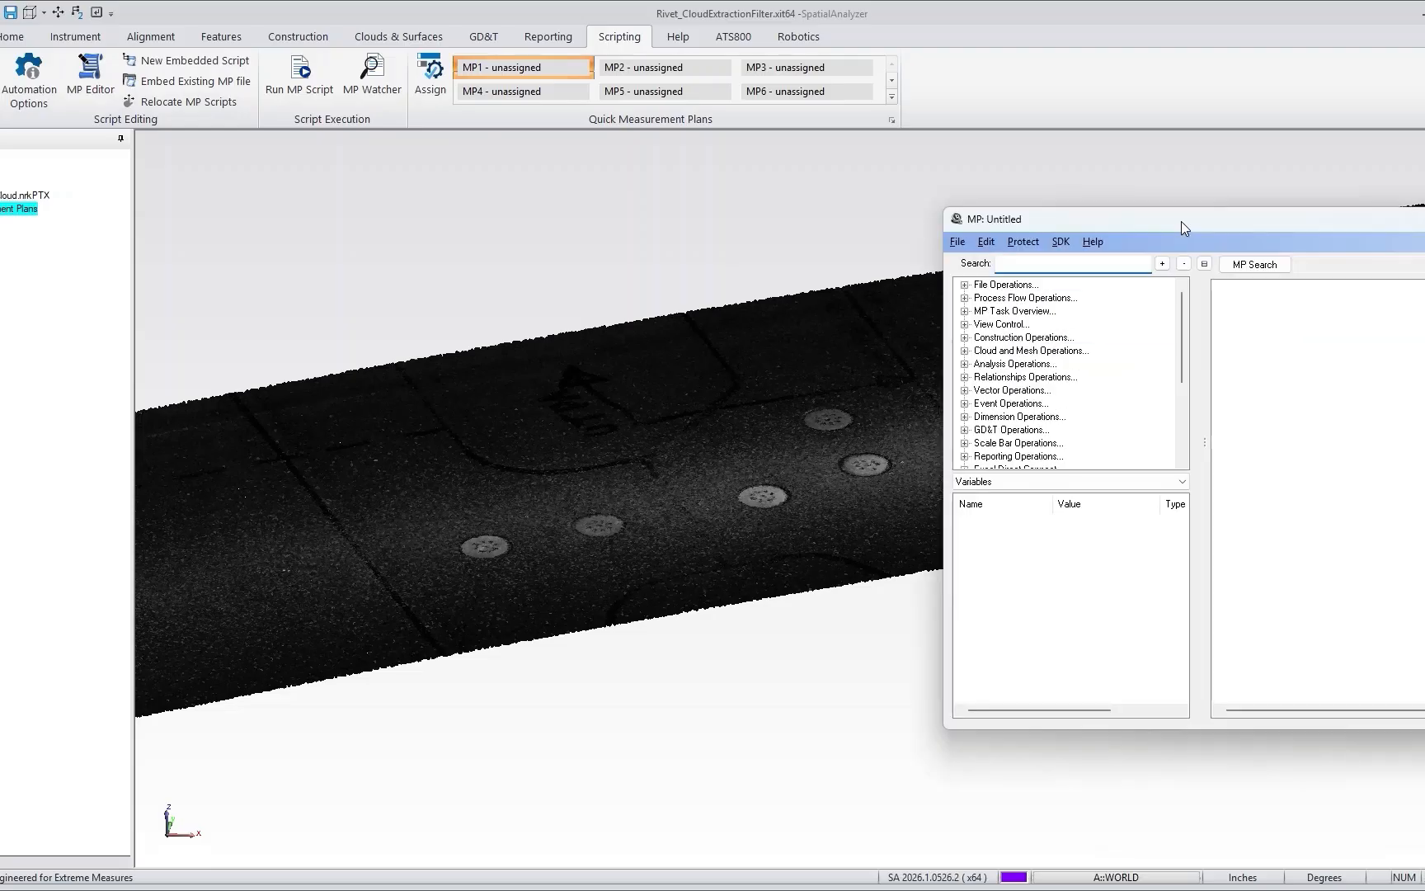
pyautogui.write('cloud')
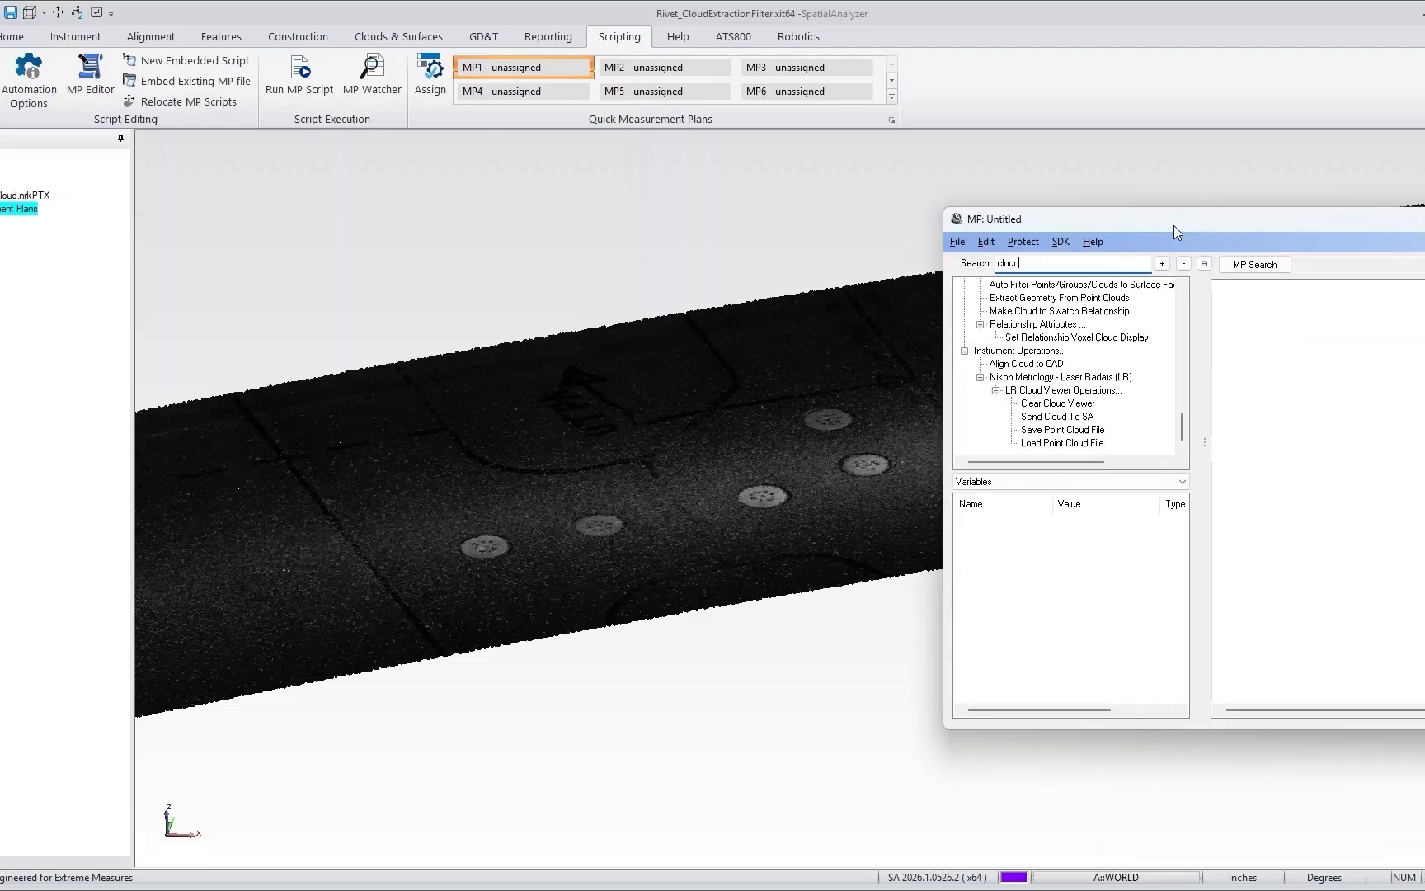
pyautogui.click(1204, 263)
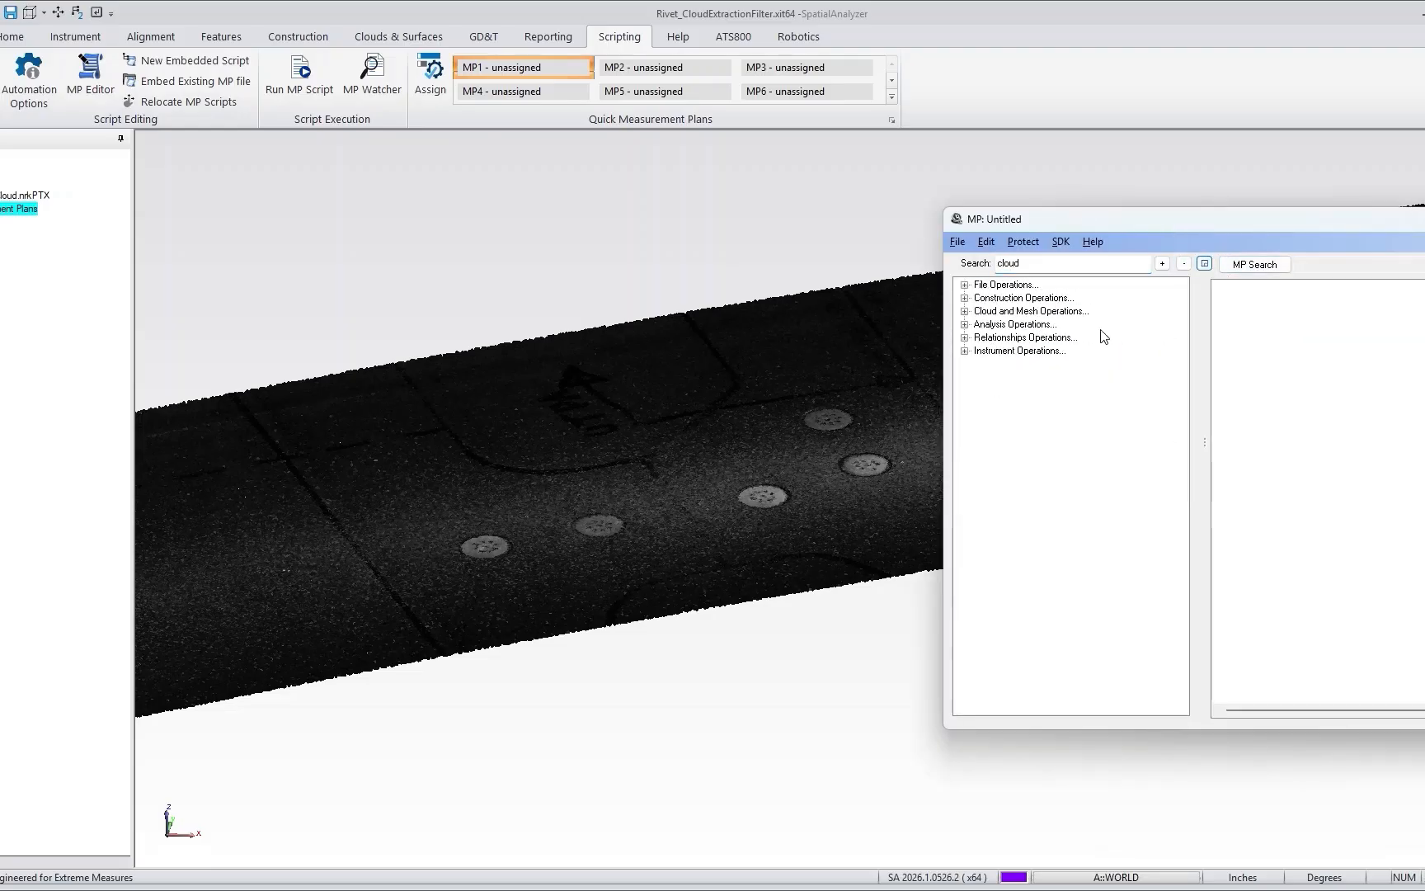
pyautogui.click(965, 312)
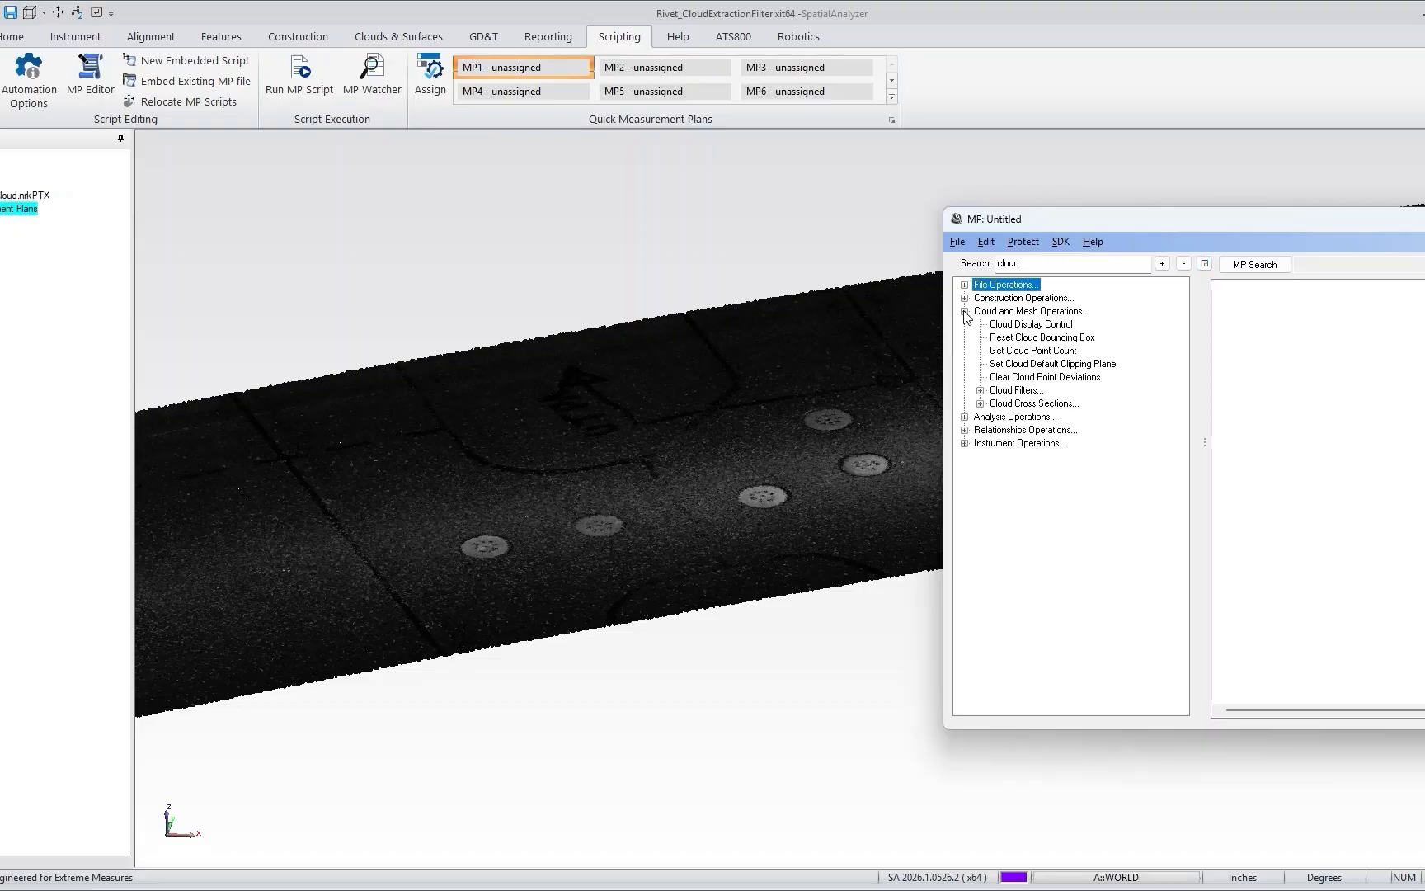
pyautogui.click(980, 390)
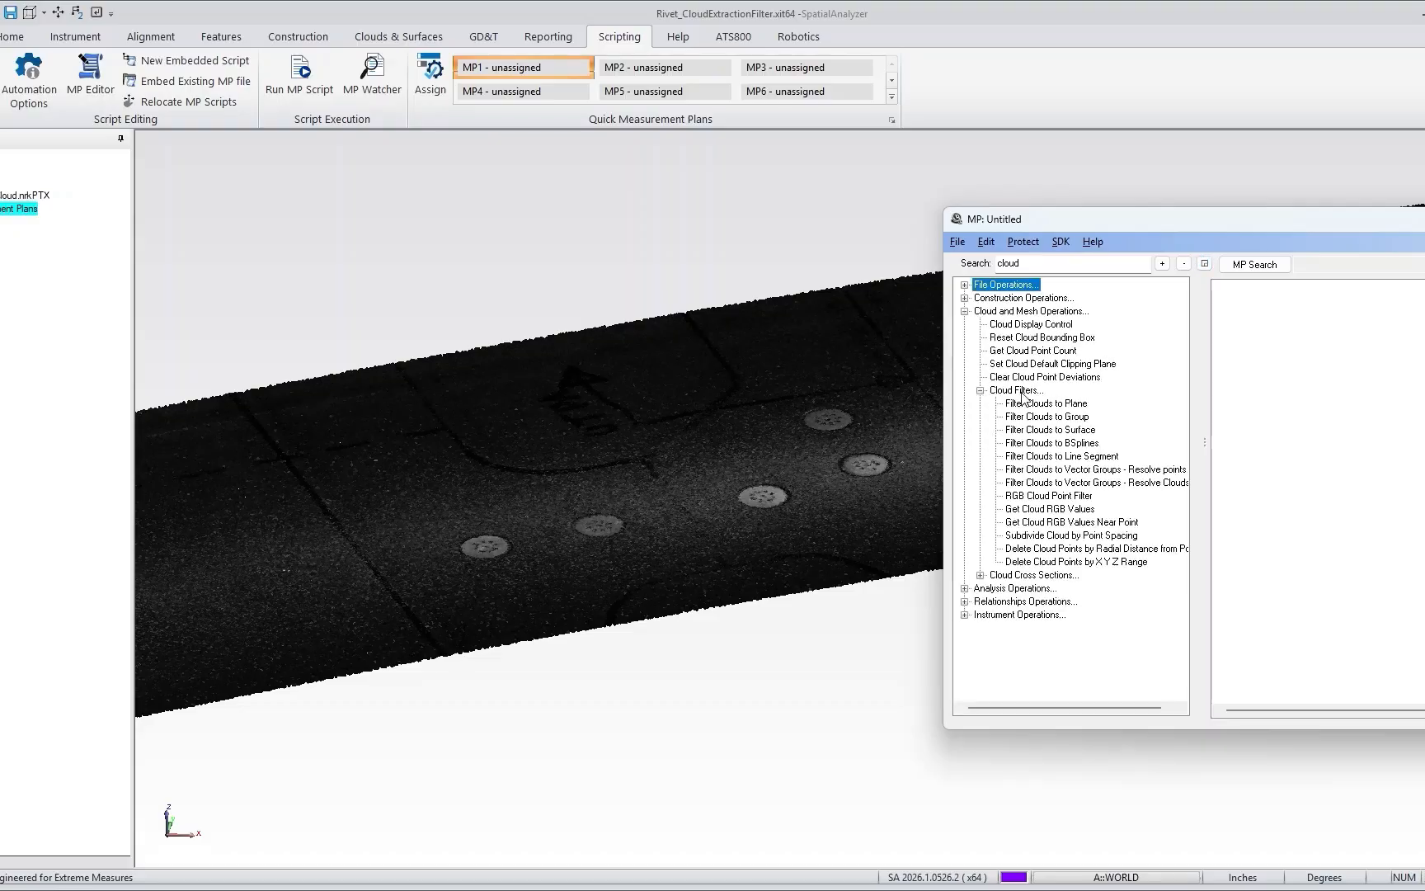
pyautogui.click(1014, 510)
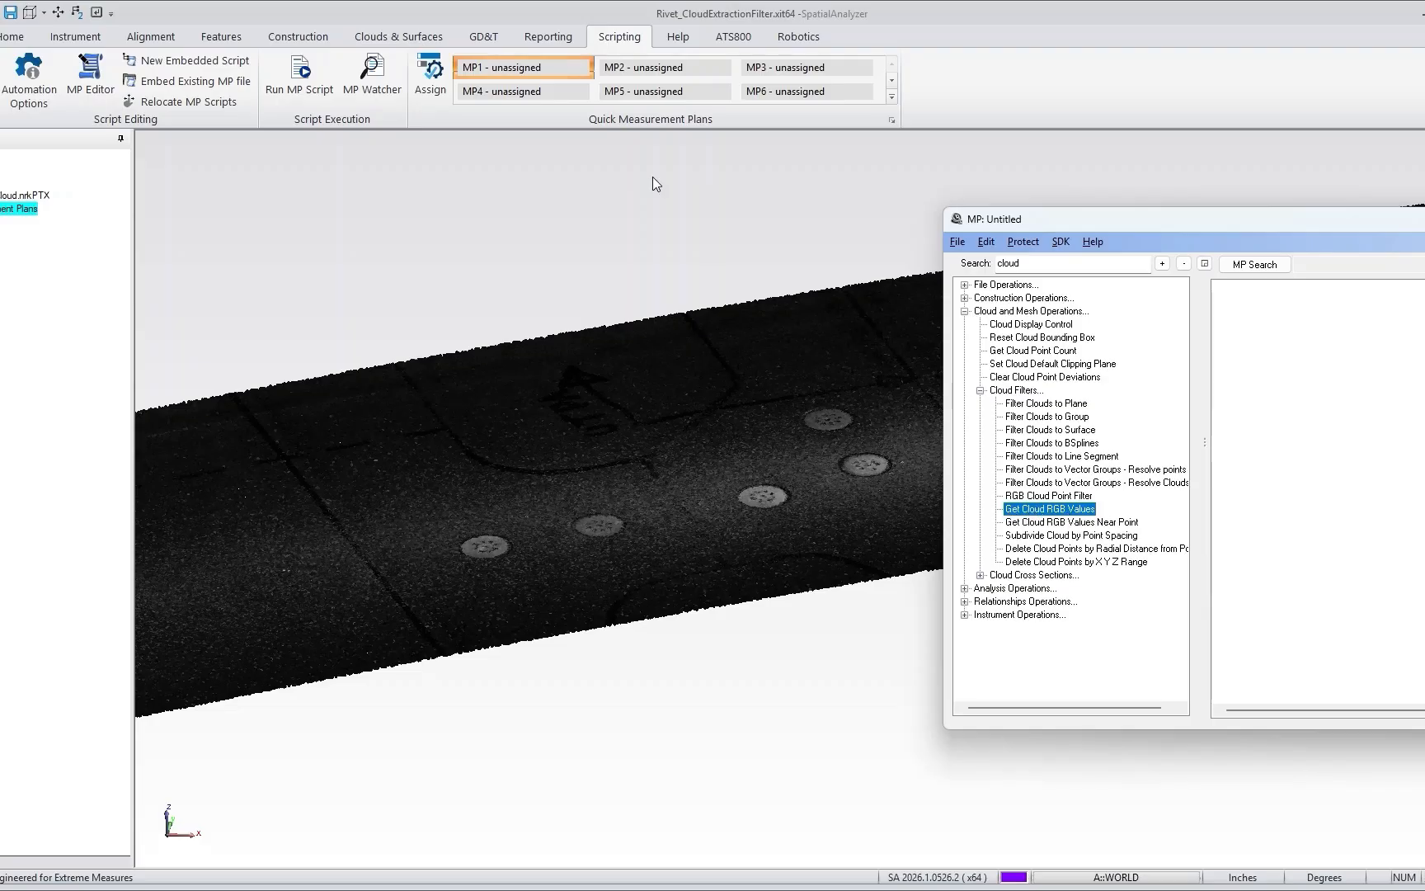
# Add voxel RGB callouts to a bright rivet head and the dark surface, and place both labels clear of the cloud.
pyautogui.click(554, 38)
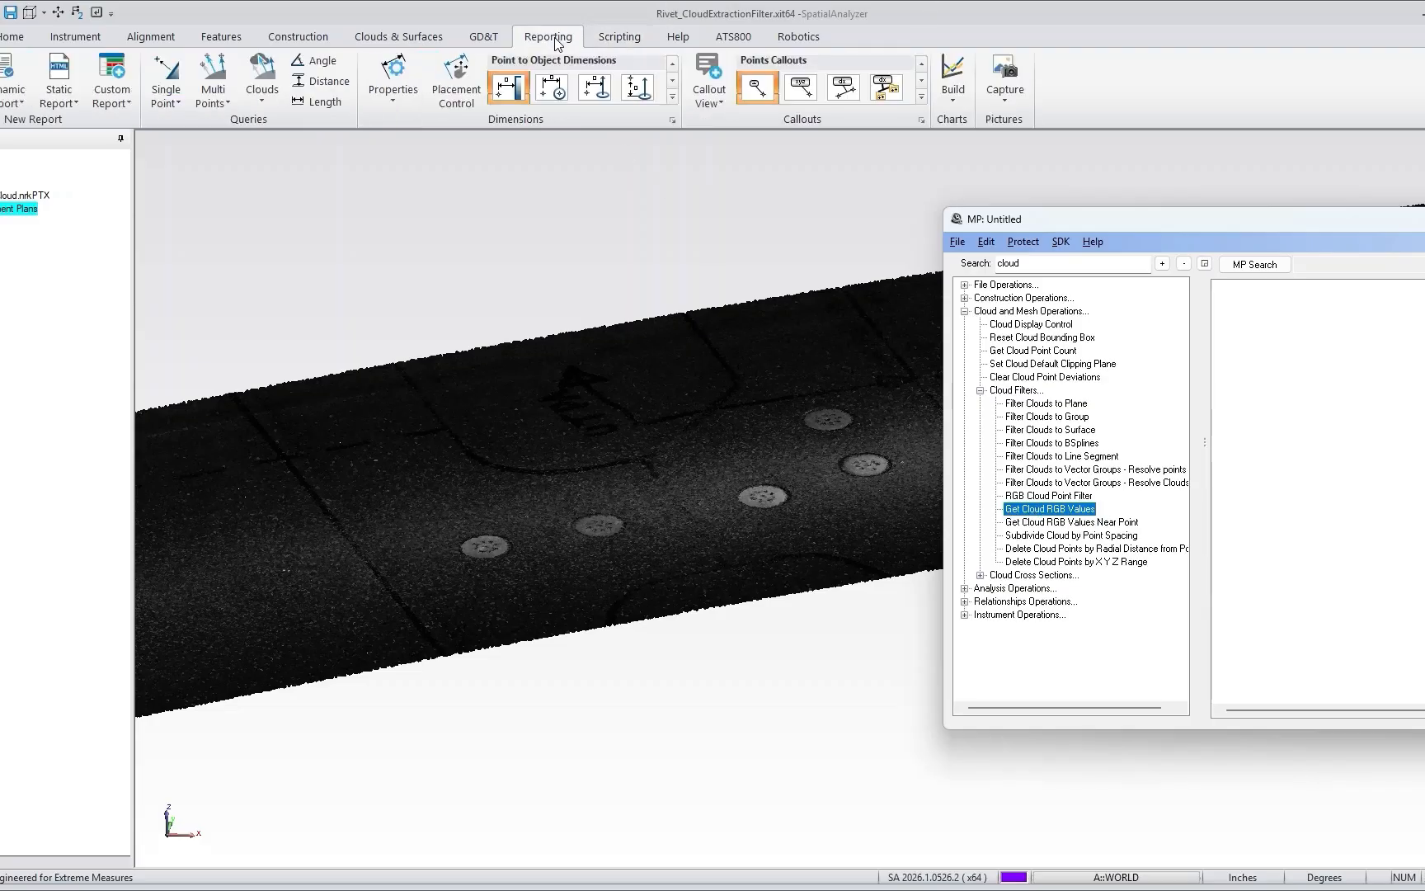
pyautogui.click(921, 97)
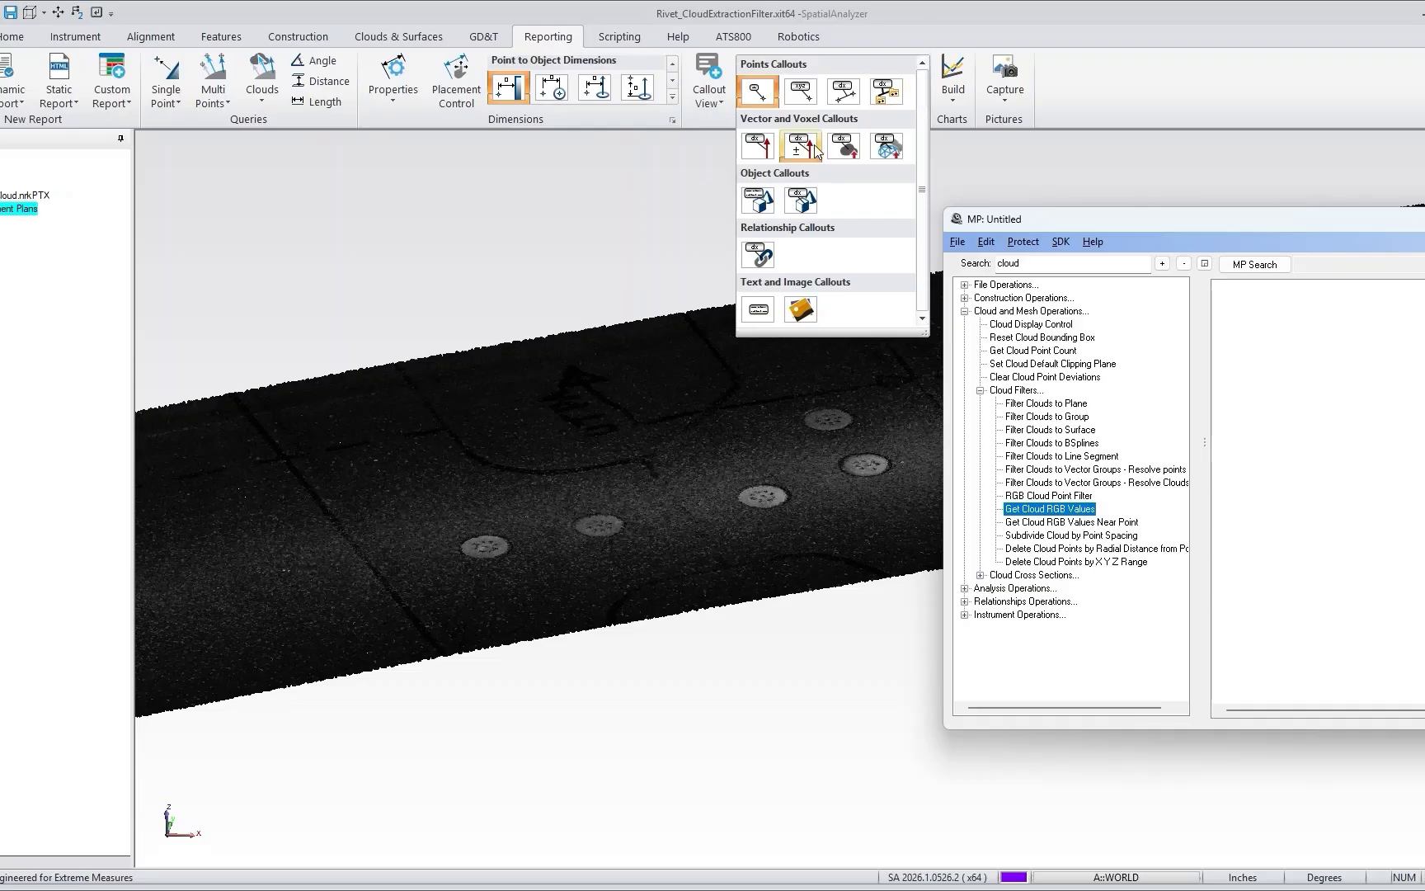
pyautogui.click(842, 147)
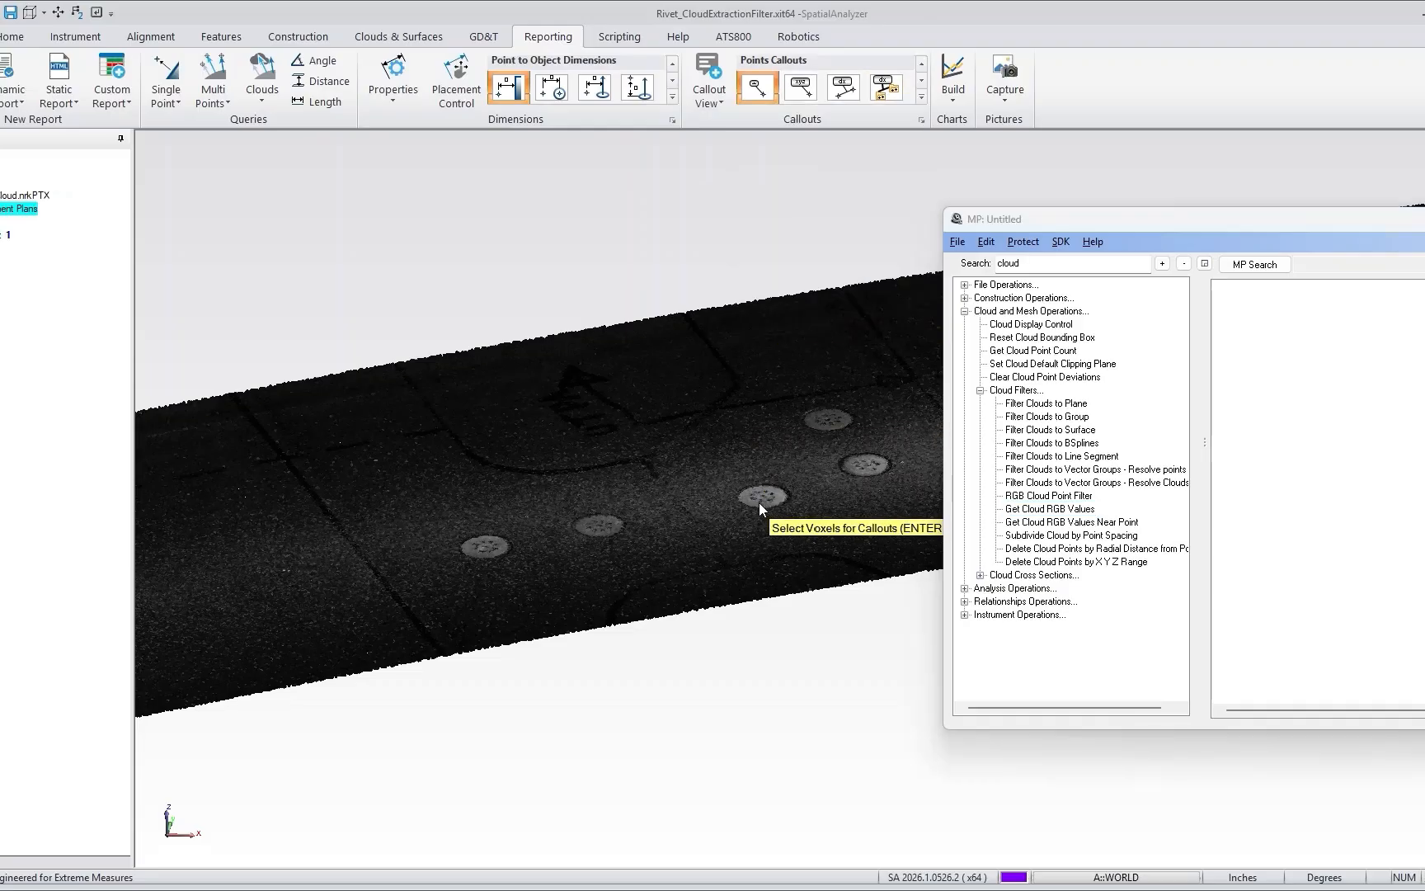
pyautogui.click(759, 503)
pyautogui.moveTo(555, 535); pyautogui.dragTo(841, 678)
pyautogui.click(699, 378)
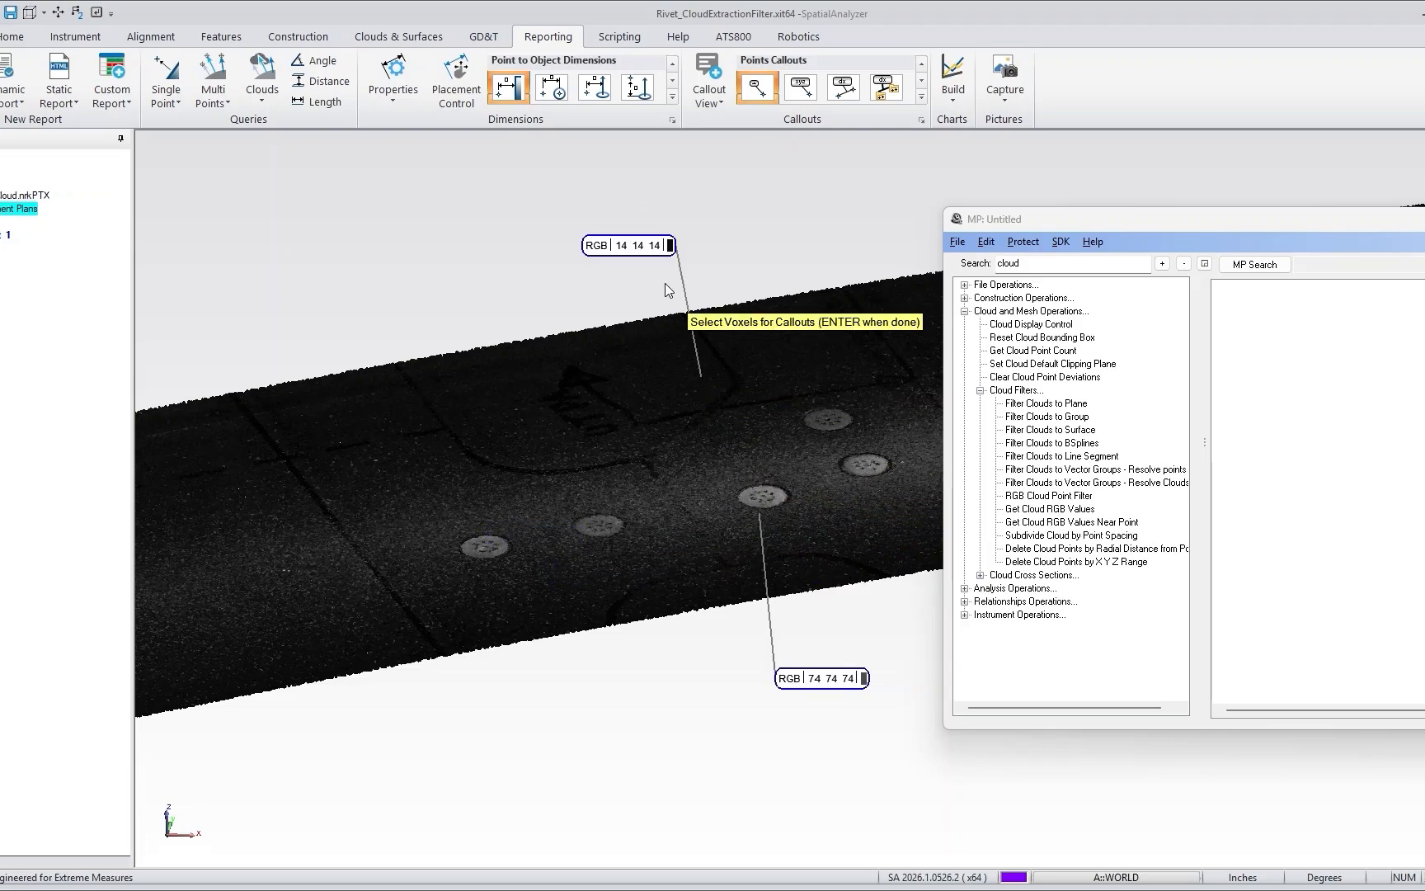
pyautogui.moveTo(630, 242); pyautogui.dragTo(612, 232)
pyautogui.press('Return')
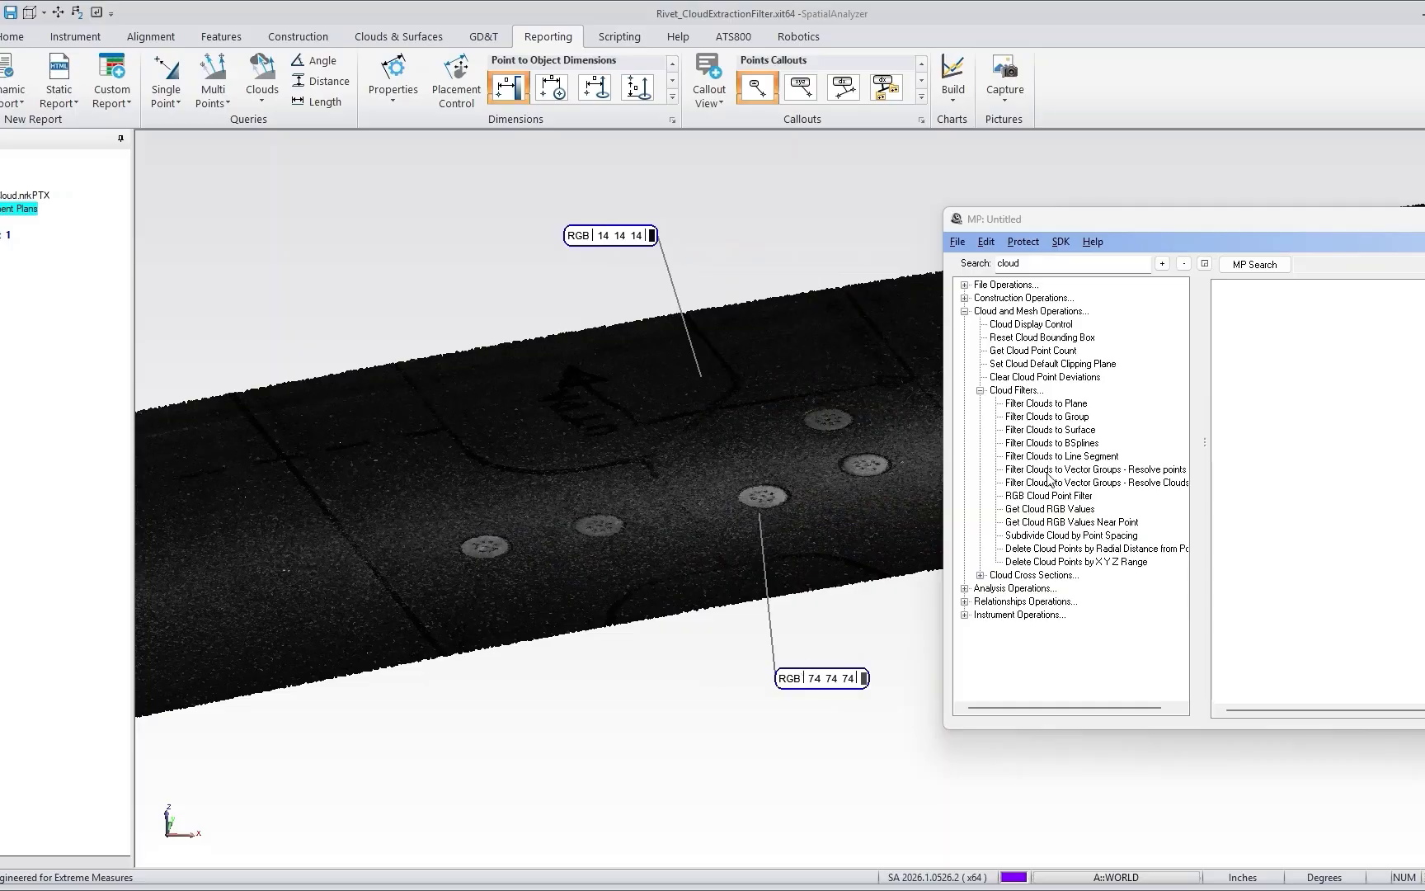
# Examine the Get Cloud RGB Values Near Point and Subdivide Cloud by Point Spacing commands in the Cloud Filters group.
pyautogui.click(1049, 523)
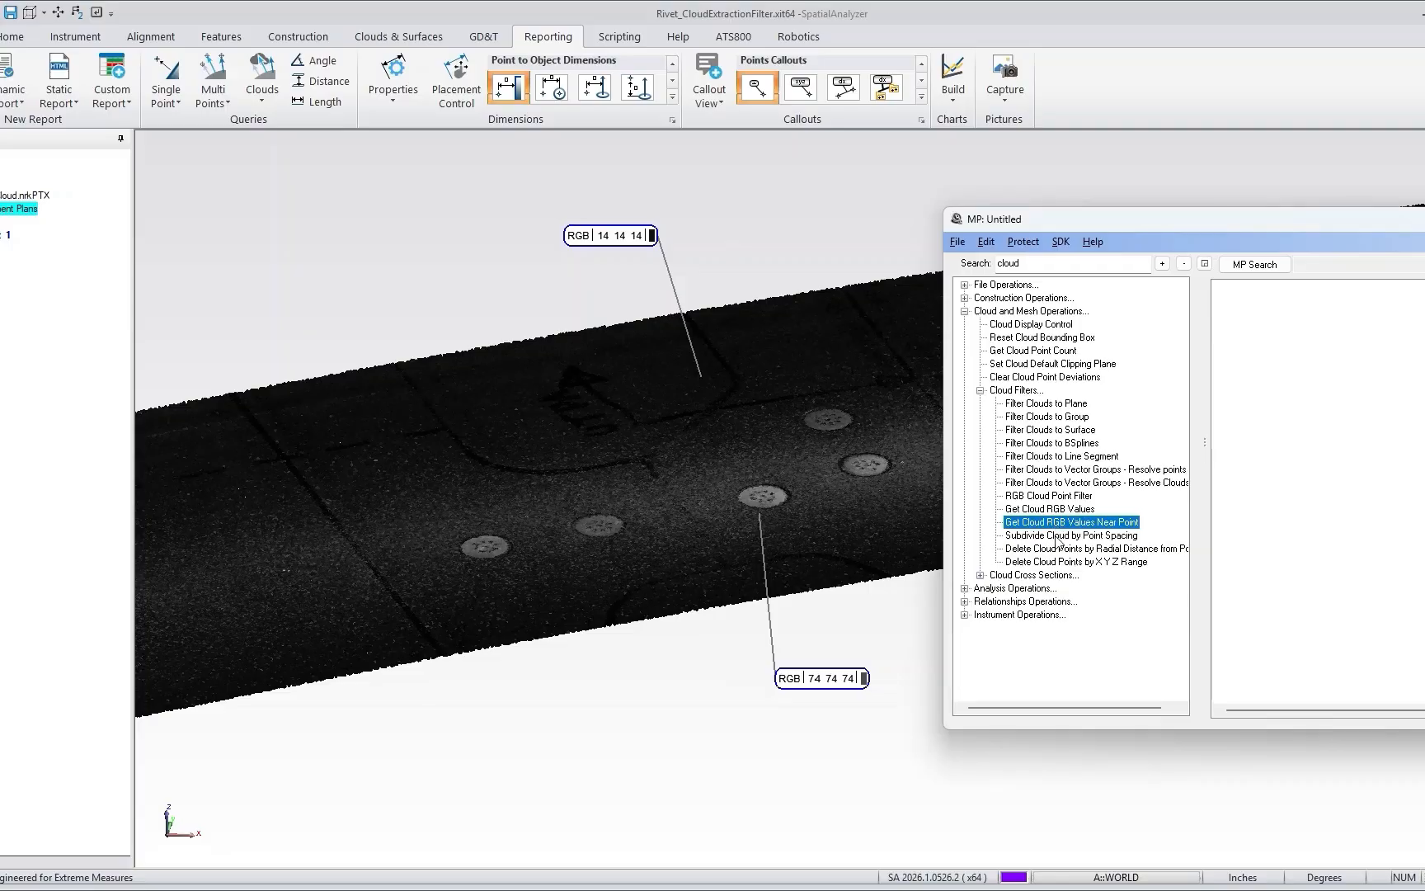
pyautogui.click(1056, 536)
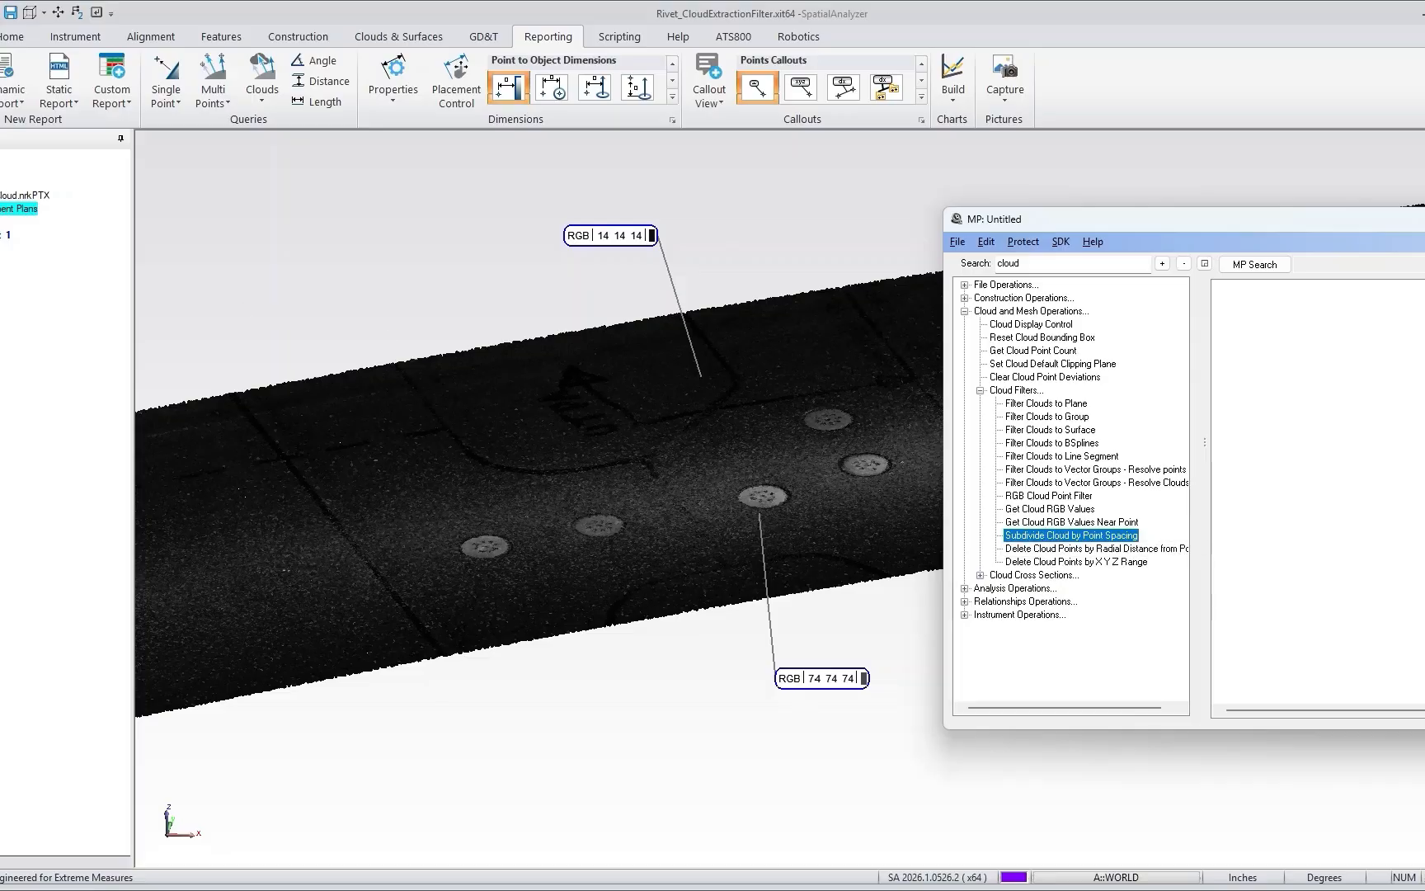
# Delete the callout view containing the two RGB callouts.
pyautogui.rightClick(3, 236)
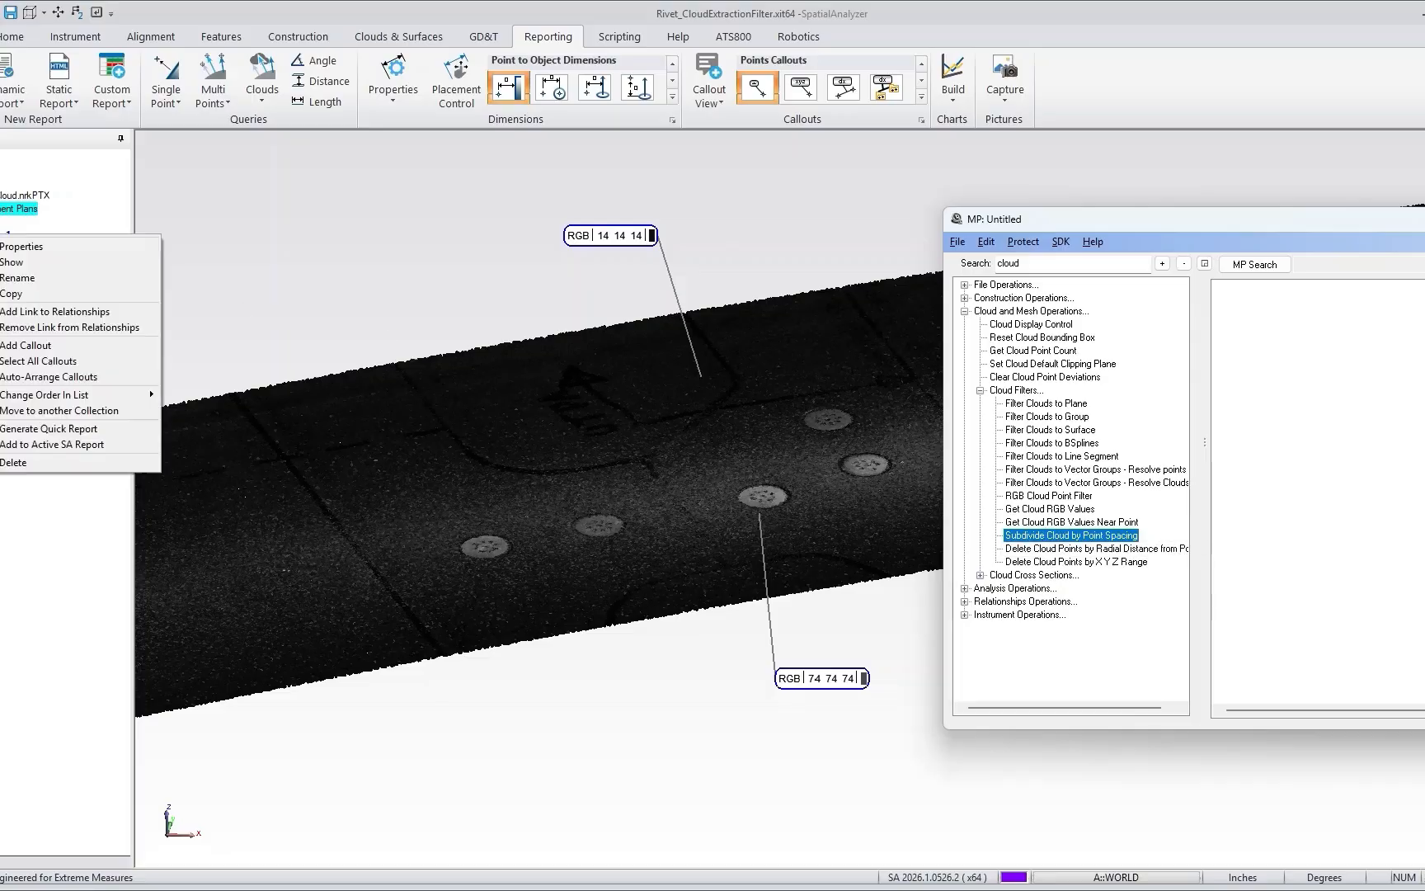
pyautogui.click(15, 463)
pyautogui.press('Return')
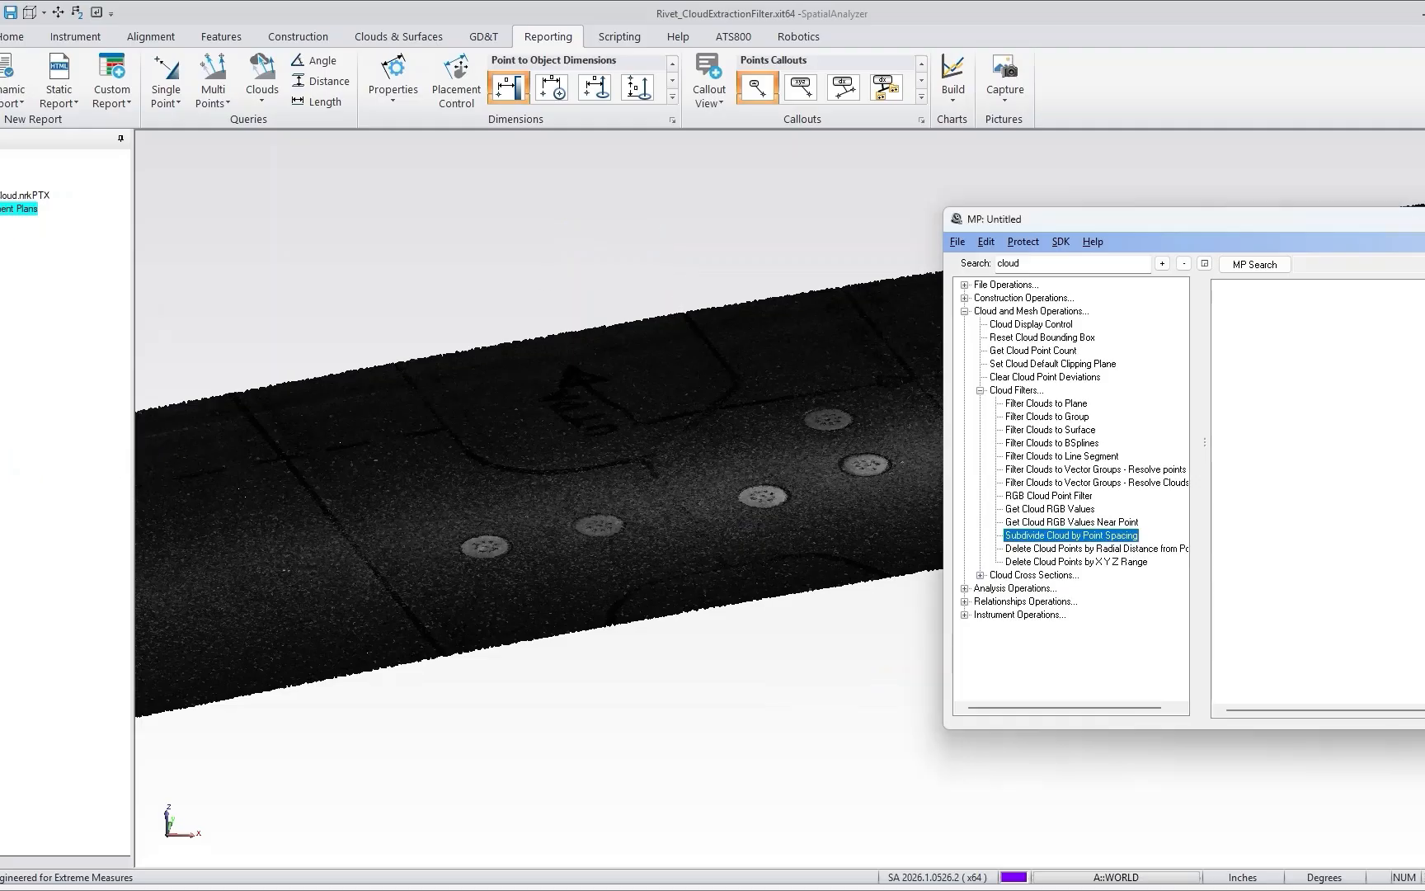
# Run the rivet extraction measurement plan with base name Rivet and target size 0.36 on the bright middle rivet.
pyautogui.click(1424, 219)
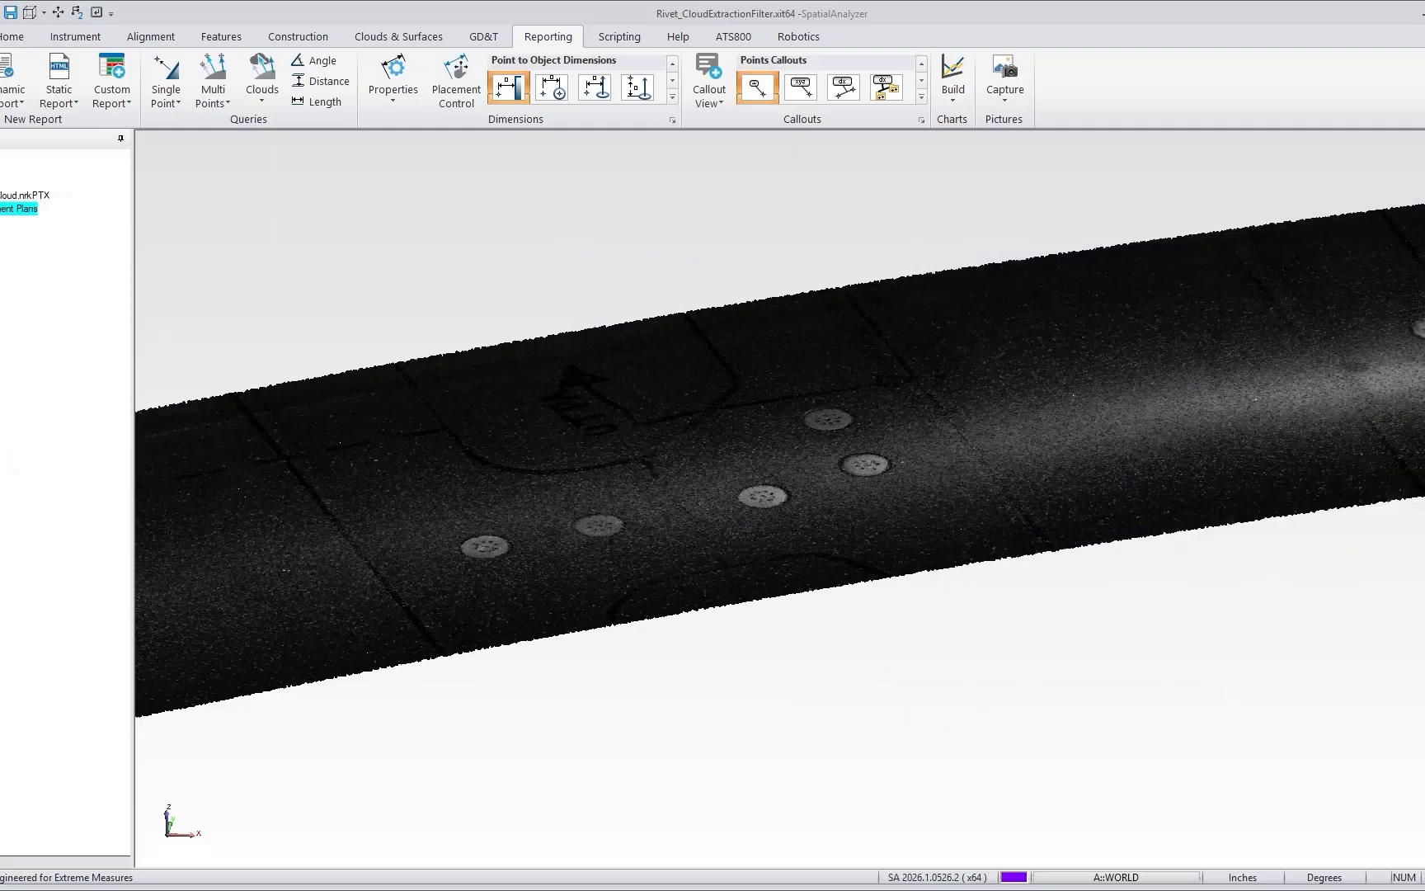
pyautogui.click(0, 222)
pyautogui.doubleClick(1, 222)
pyautogui.moveTo(356, 235); pyautogui.dragTo(421, 221)
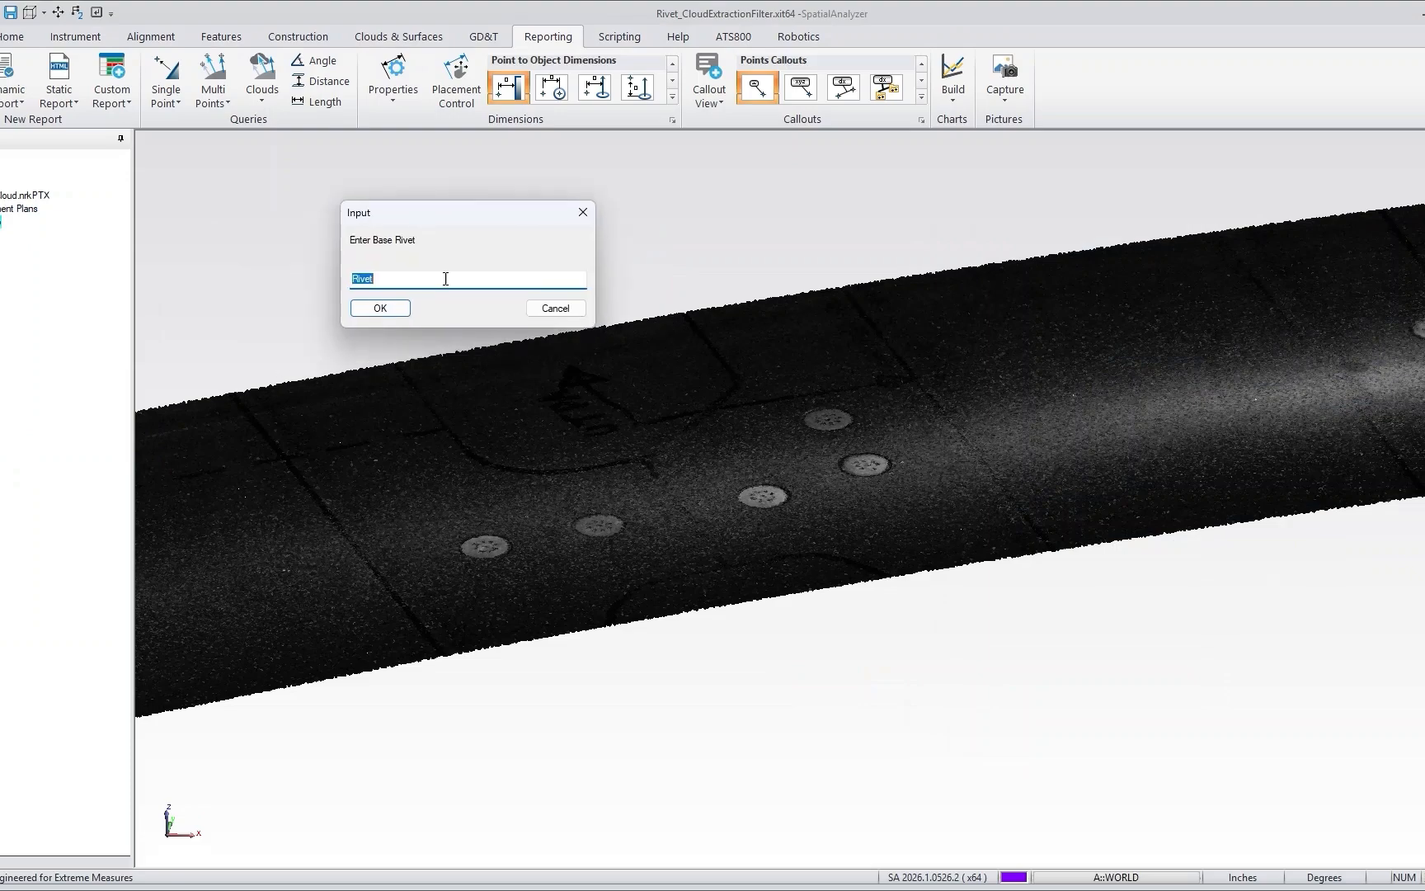
pyautogui.click(404, 310)
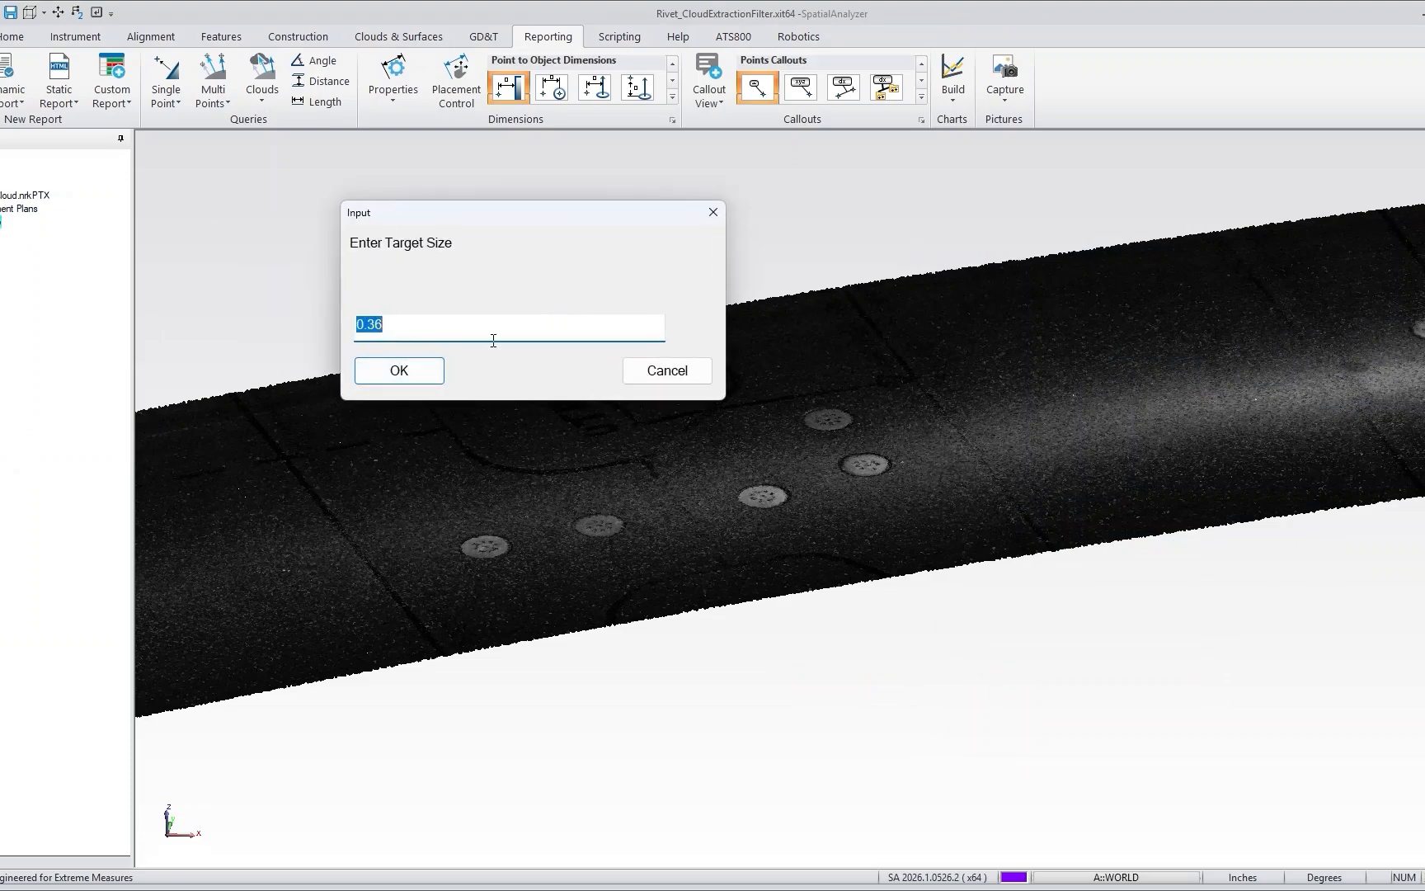
pyautogui.click(396, 371)
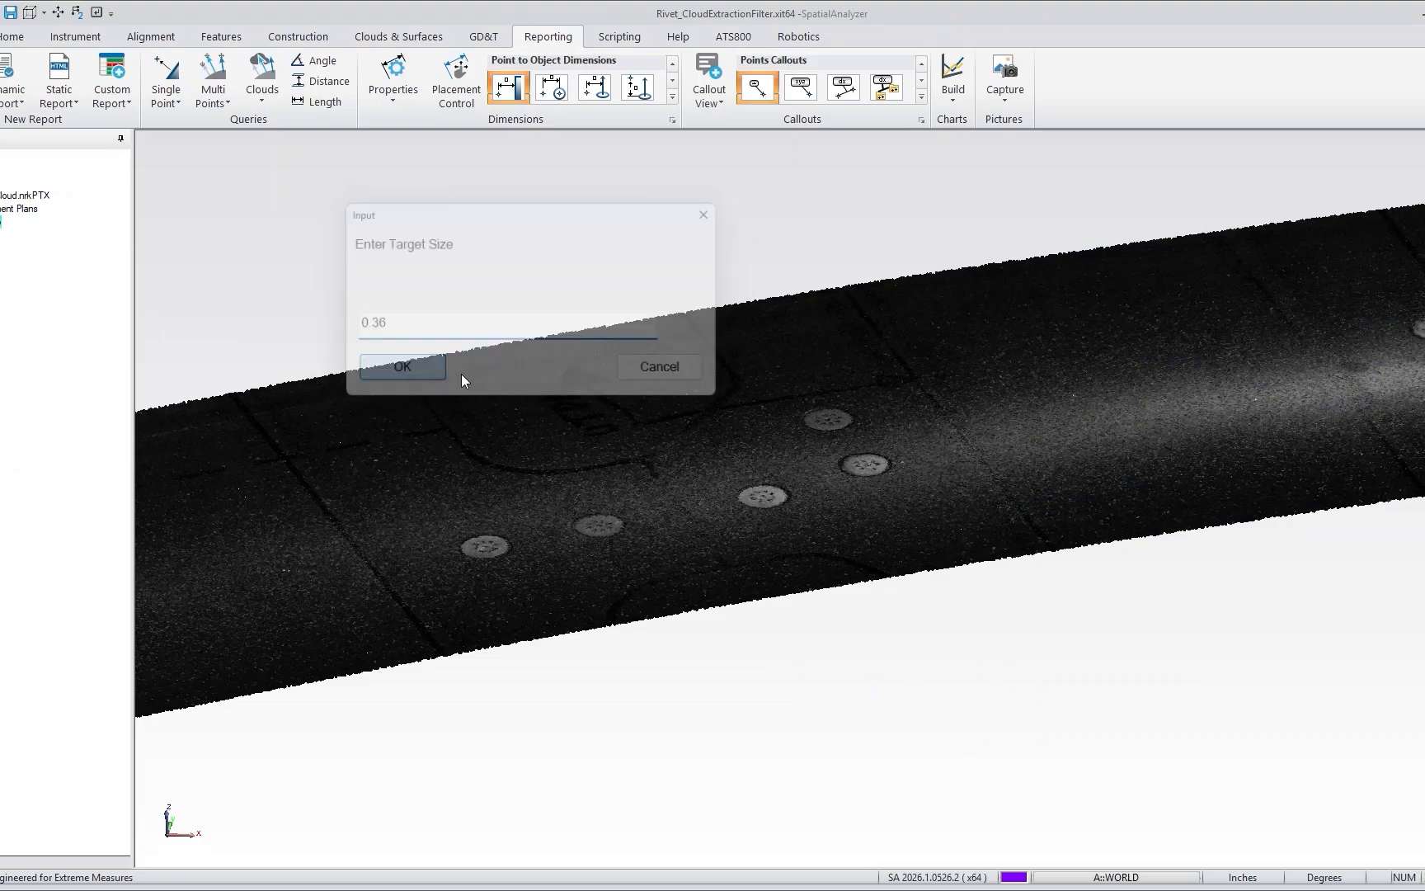
pyautogui.click(750, 503)
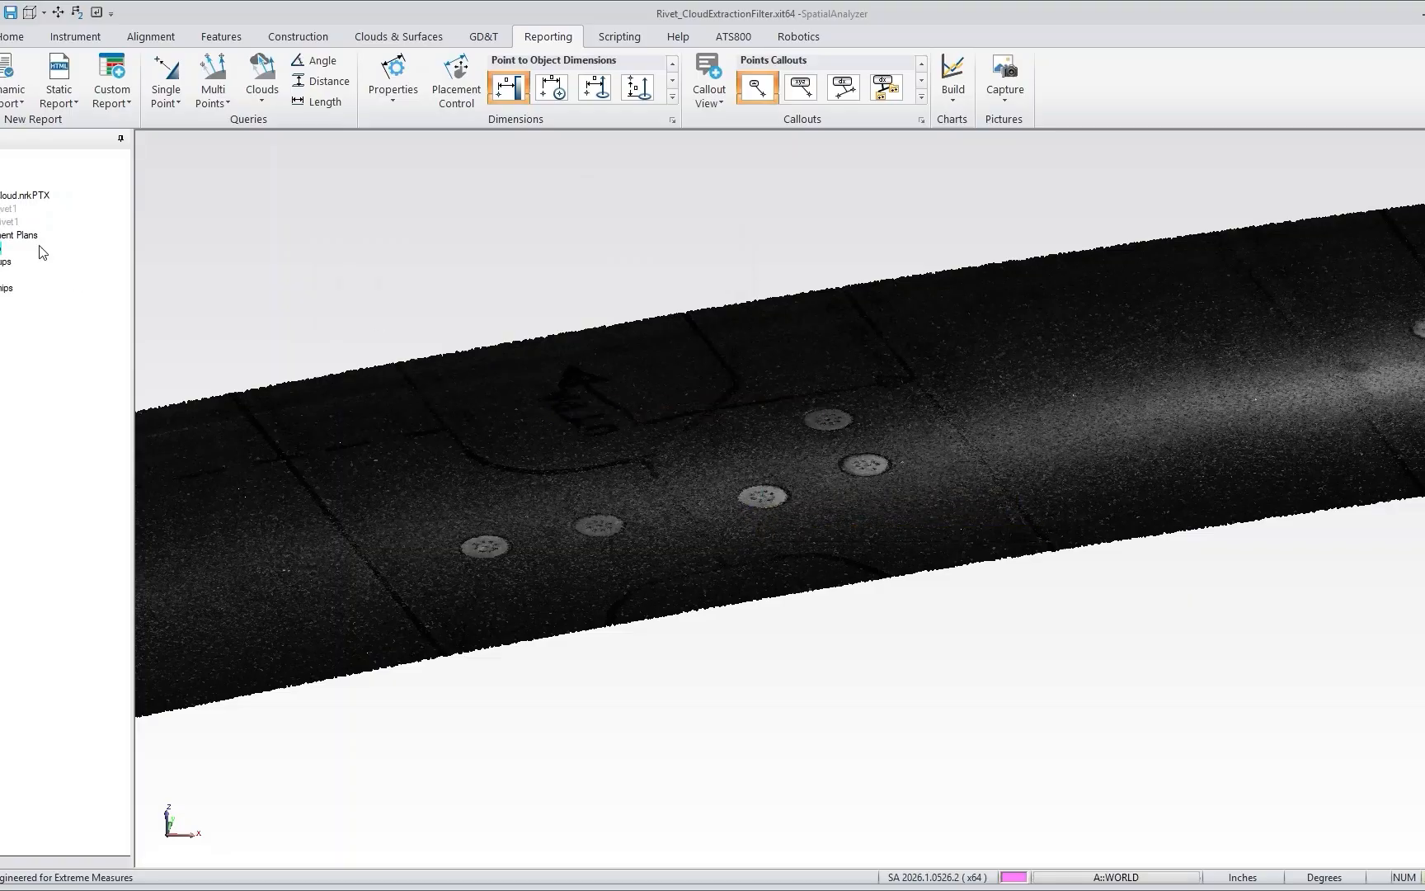
# Hide the full scan cloud and display the extracted rivet cloud together with its surrounding surface cloud.
pyautogui.click(29, 198)
pyautogui.click(17, 208)
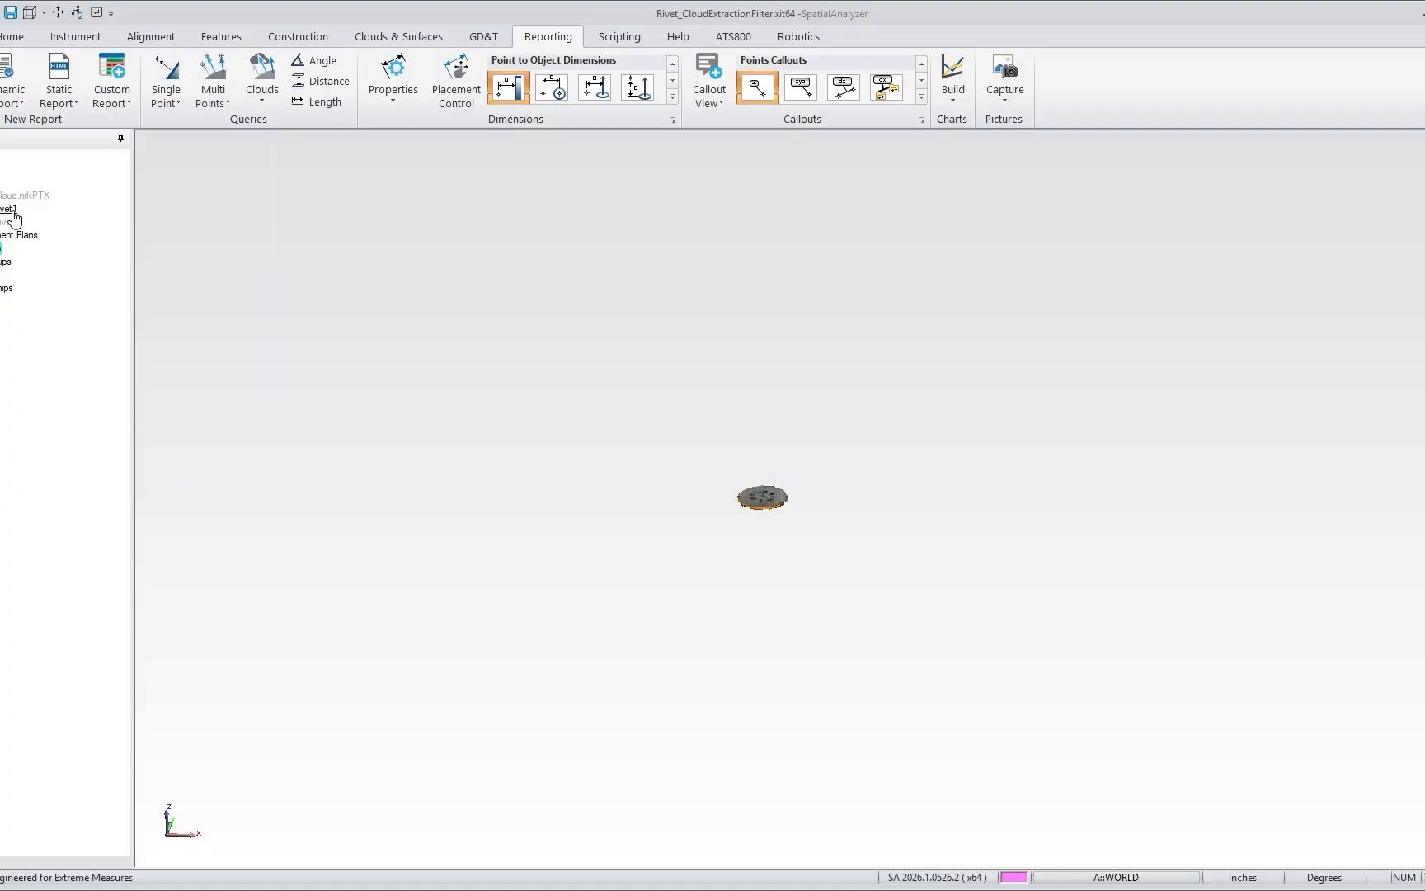
pyautogui.click(18, 223)
pyautogui.scroll(3, 753, 544)
pyautogui.moveTo(754, 545); pyautogui.dragTo(759, 595)
pyautogui.moveTo(745, 530); pyautogui.dragTo(742, 503)
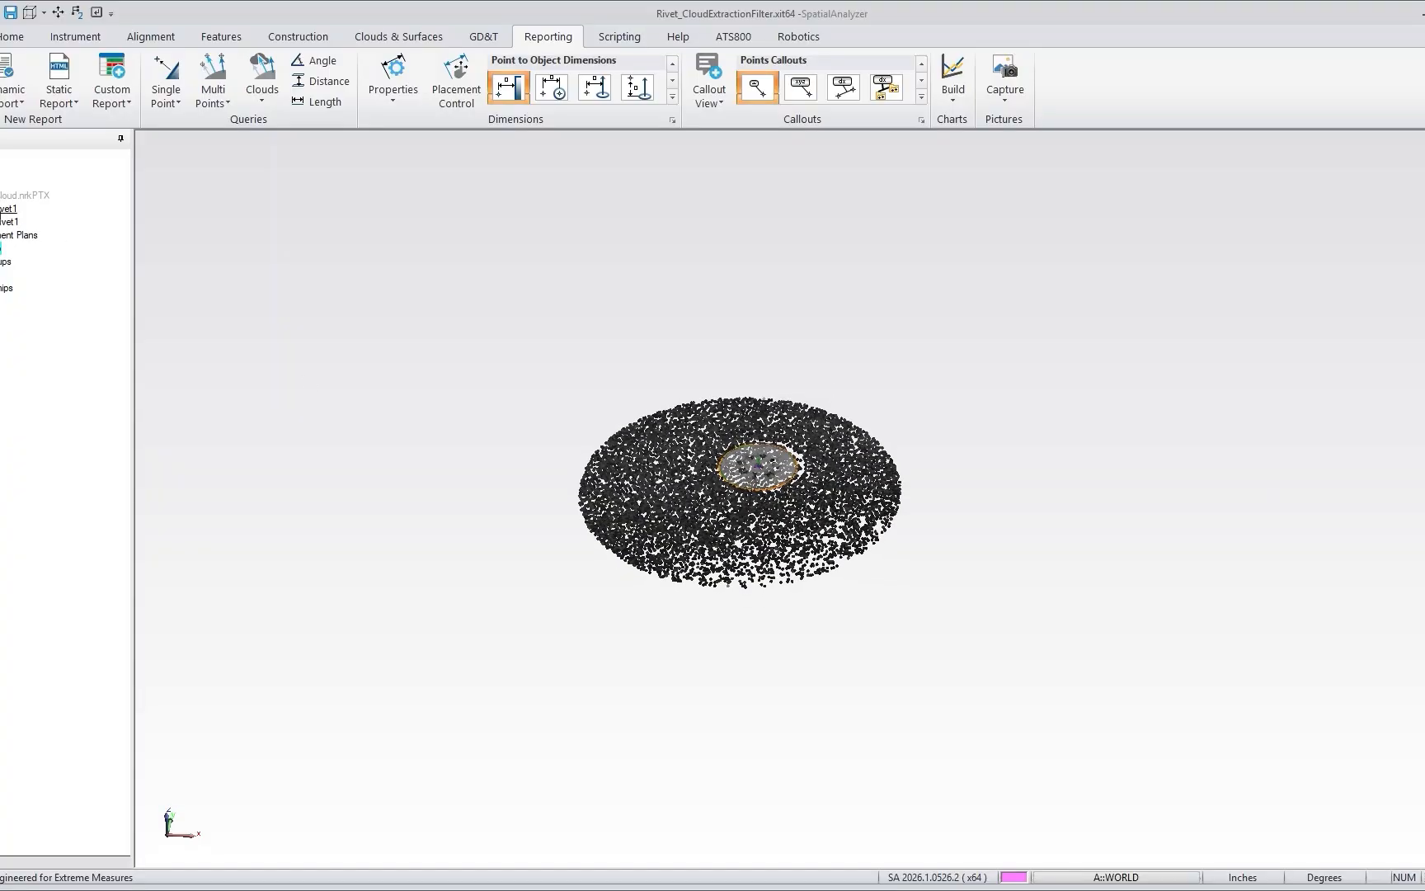
# Toggle the visibility of the two extracted Rivet1 clouds and examine the circle fitted to the rivet with both hidden.
pyautogui.click(8, 210)
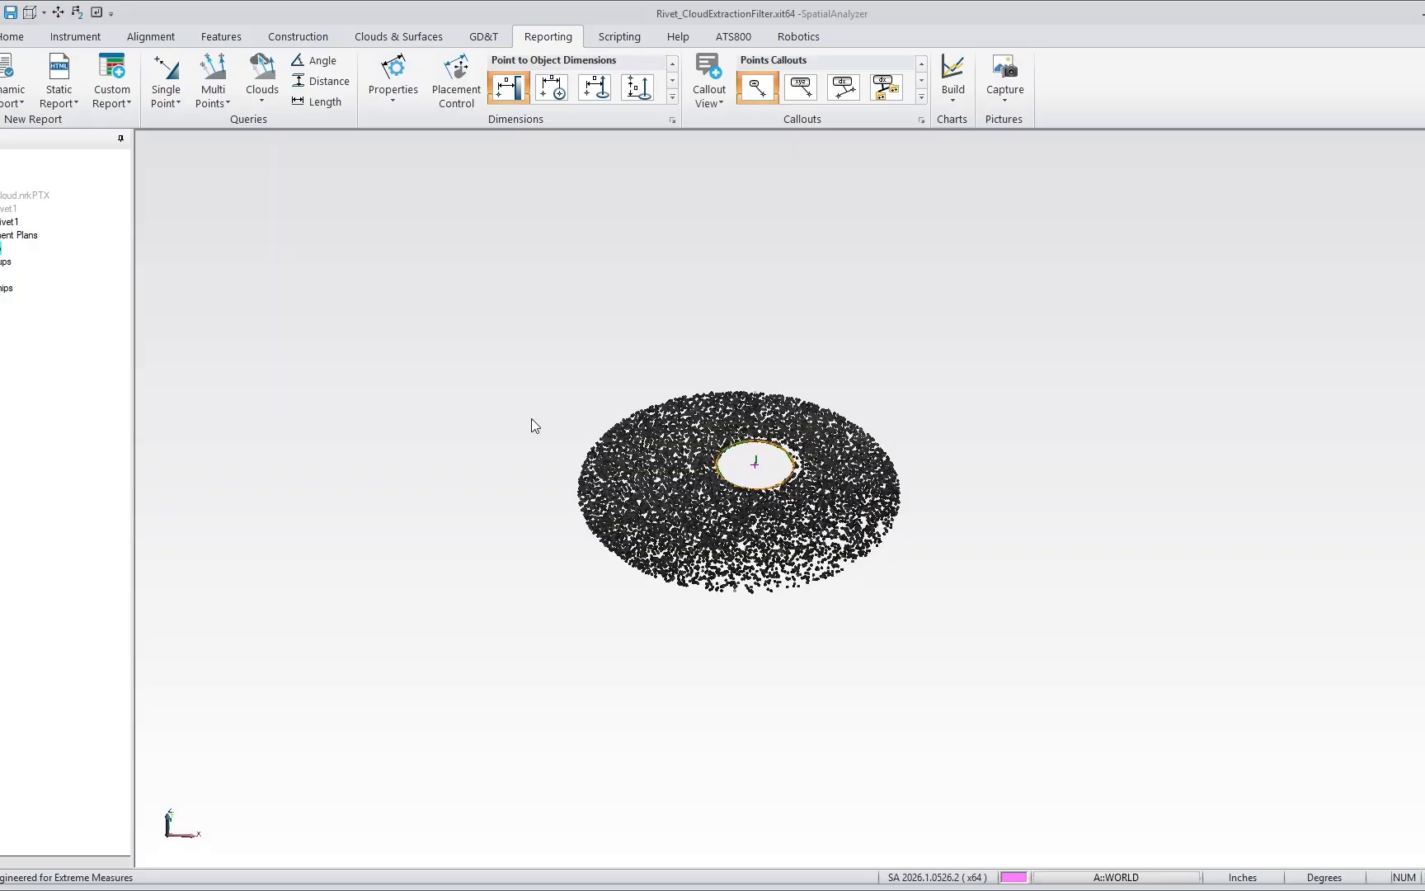
pyautogui.click(5, 222)
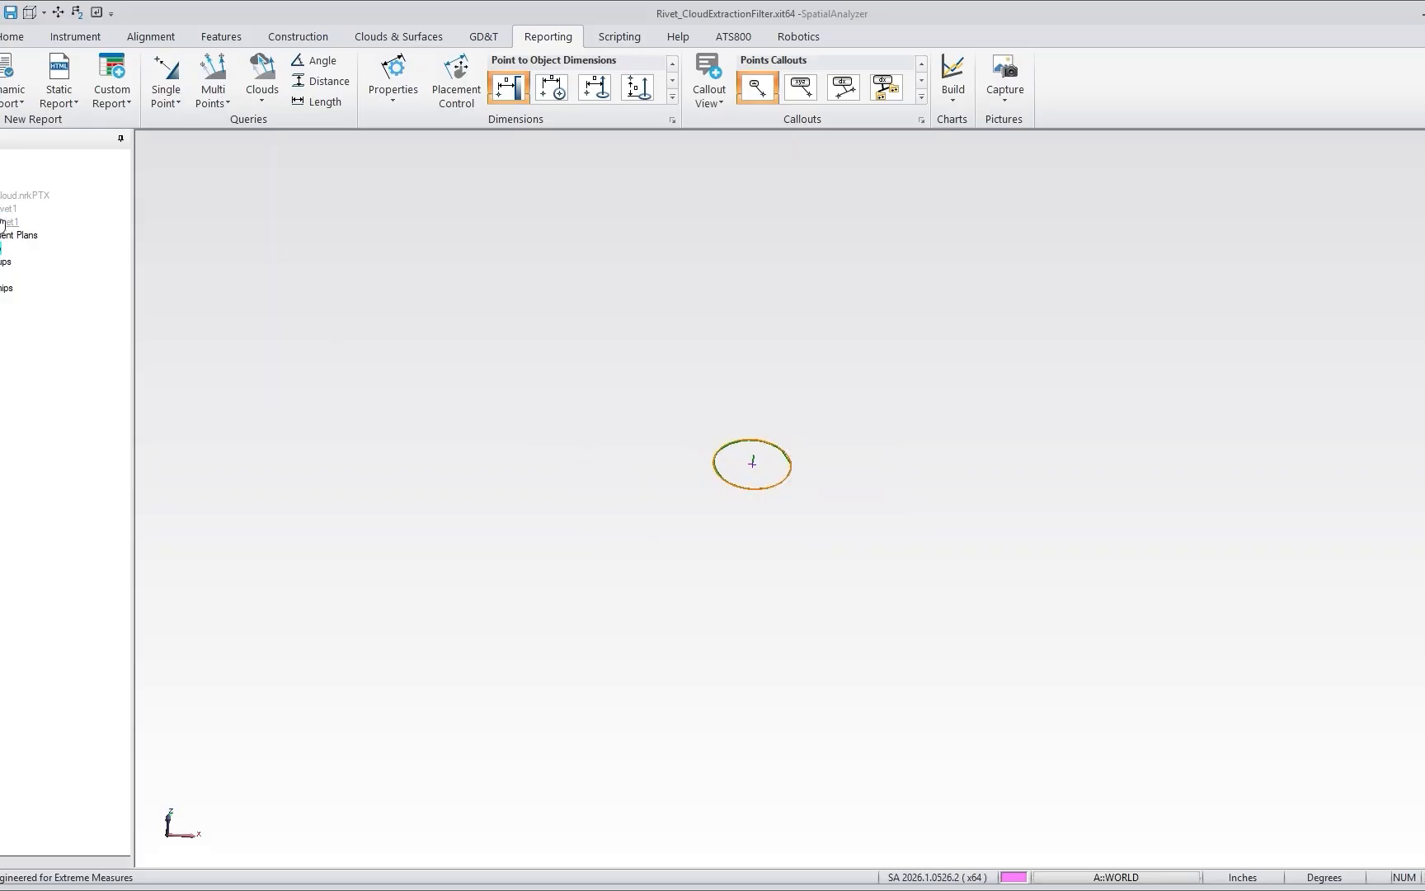
pyautogui.click(4, 222)
pyautogui.click(2, 212)
pyautogui.click(4, 223)
pyautogui.click(13, 225)
pyautogui.moveTo(502, 371); pyautogui.dragTo(530, 386)
pyautogui.scroll(2, 619, 460)
pyautogui.moveTo(742, 454); pyautogui.dragTo(805, 421)
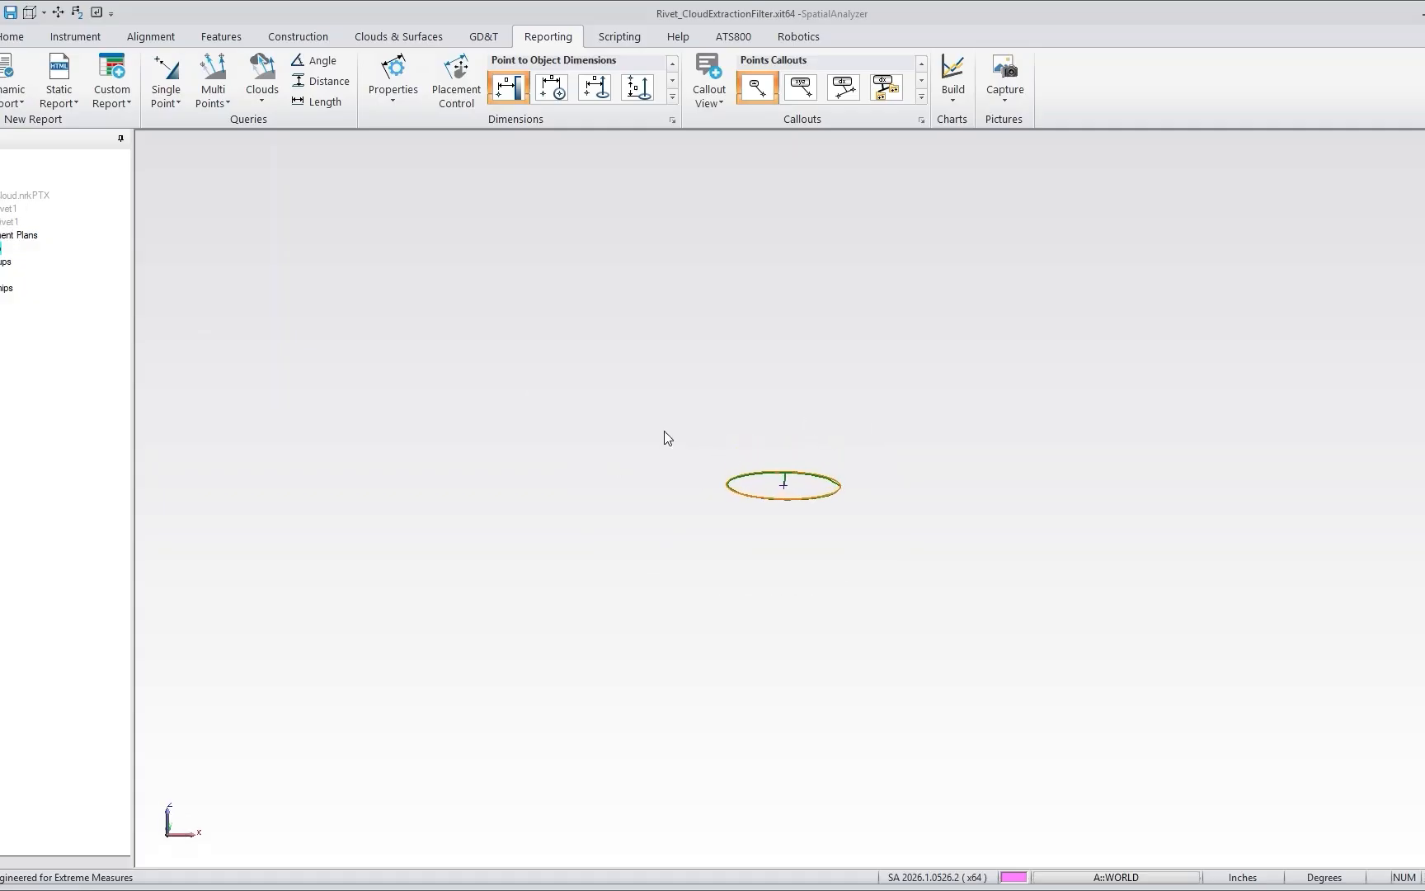
# Expand the relationships created by the plan and examine the rivet's circle and plane entries.
pyautogui.click(1, 288)
pyautogui.moveTo(642, 516); pyautogui.dragTo(649, 546)
pyautogui.scroll(1, 875, 477)
pyautogui.moveTo(759, 460); pyautogui.dragTo(762, 486)
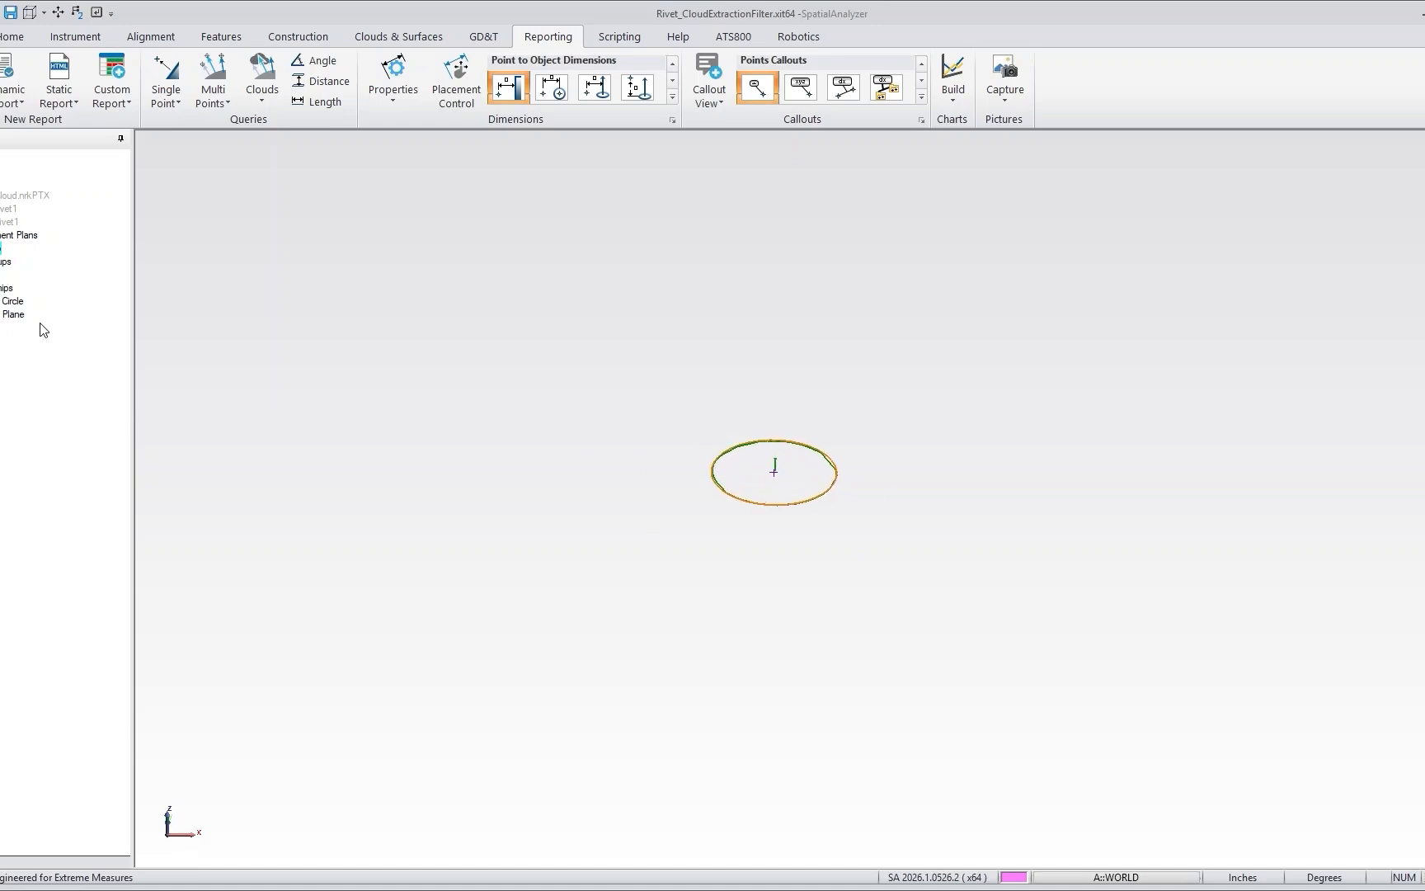
# Show the full scan cloud again and extract a second rivet near the first, using the base name Rivet.
pyautogui.click(1, 200)
pyautogui.scroll(-2, 503, 445)
pyautogui.moveTo(678, 431); pyautogui.dragTo(708, 439)
pyautogui.scroll(-3, 705, 424)
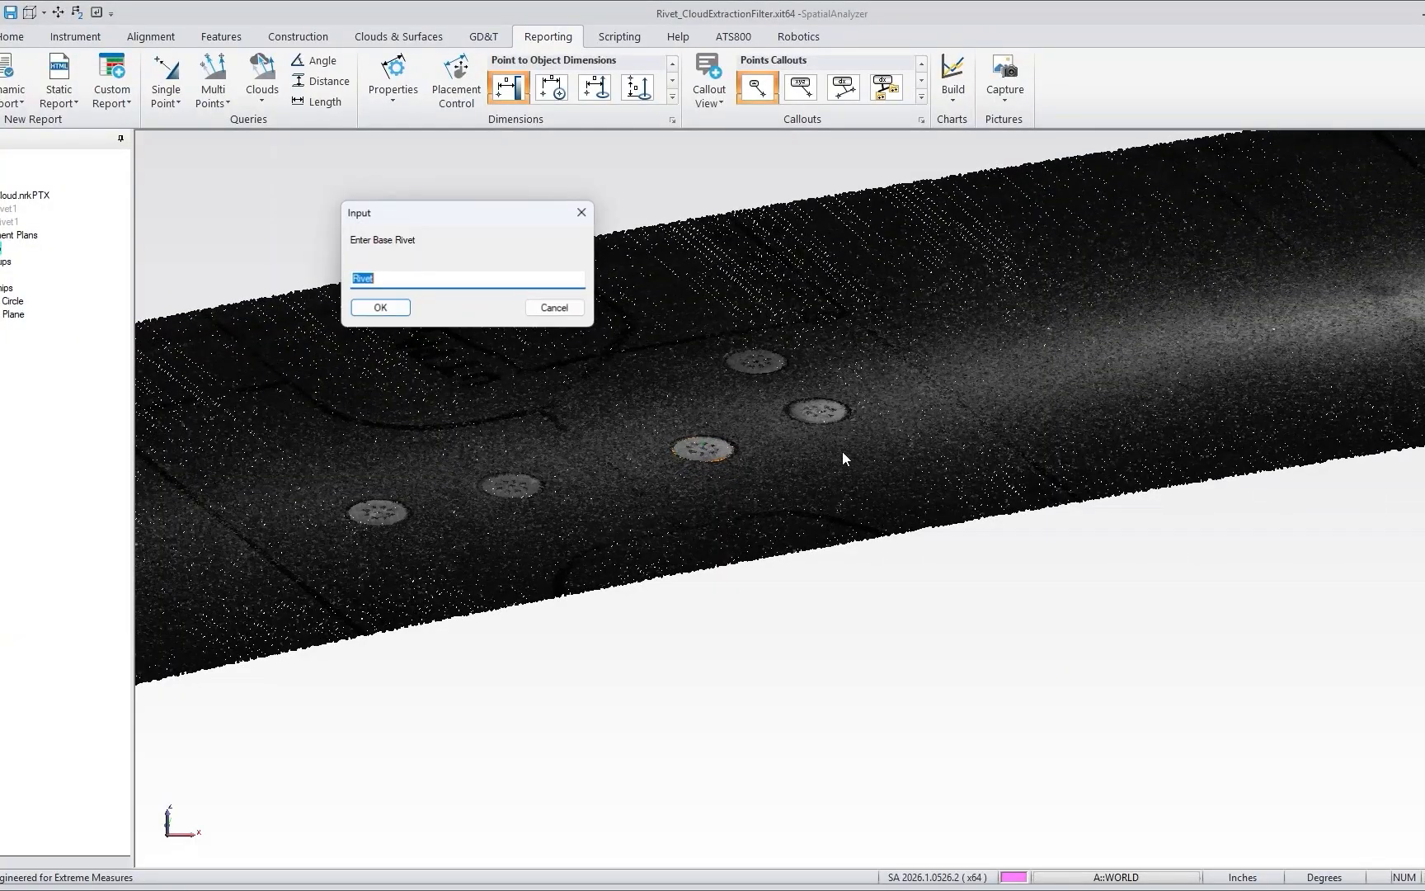
pyautogui.click(392, 304)
pyautogui.click(421, 363)
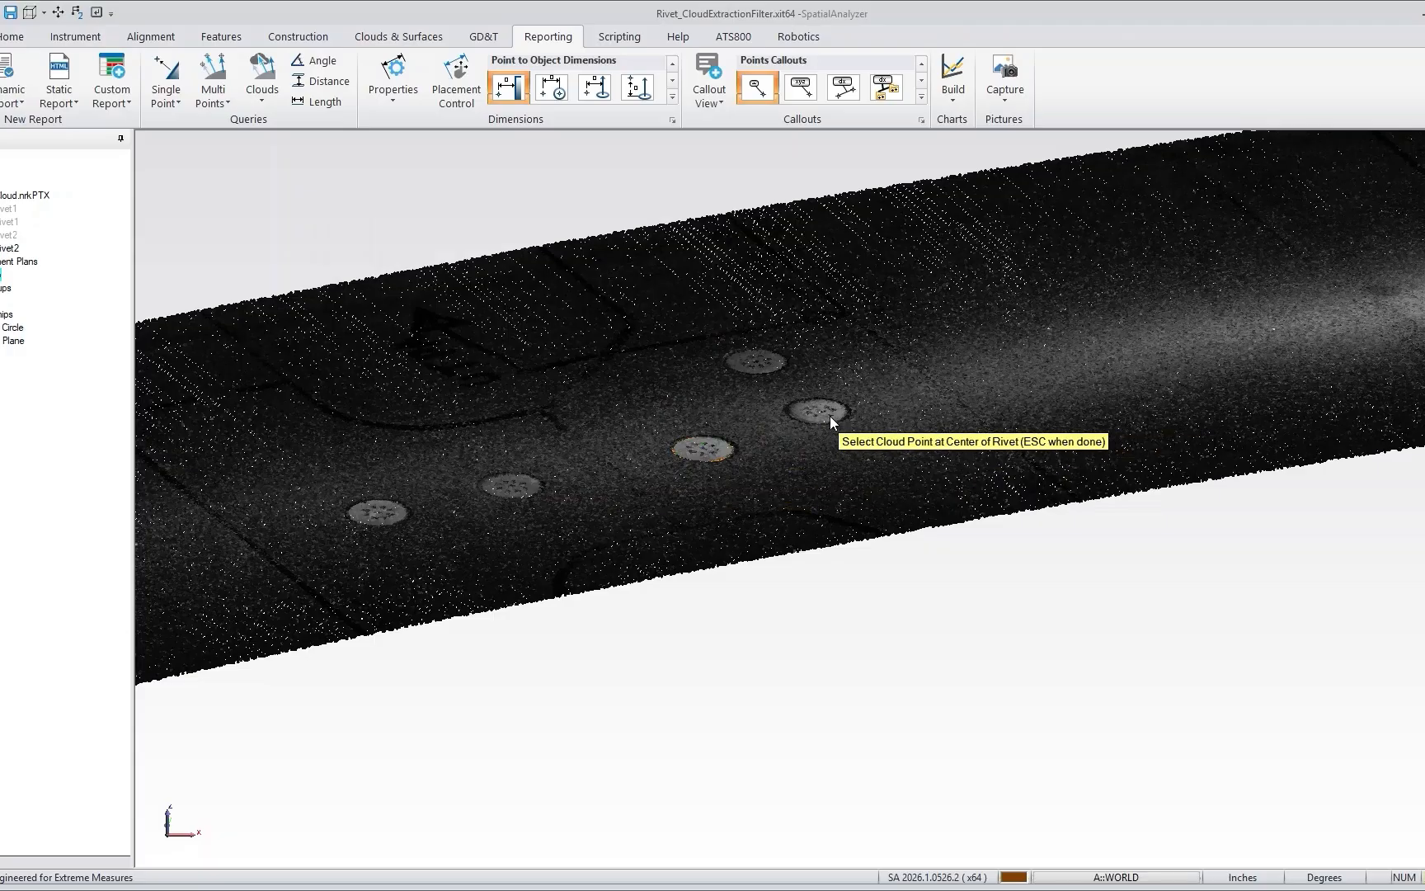
pyautogui.click(831, 415)
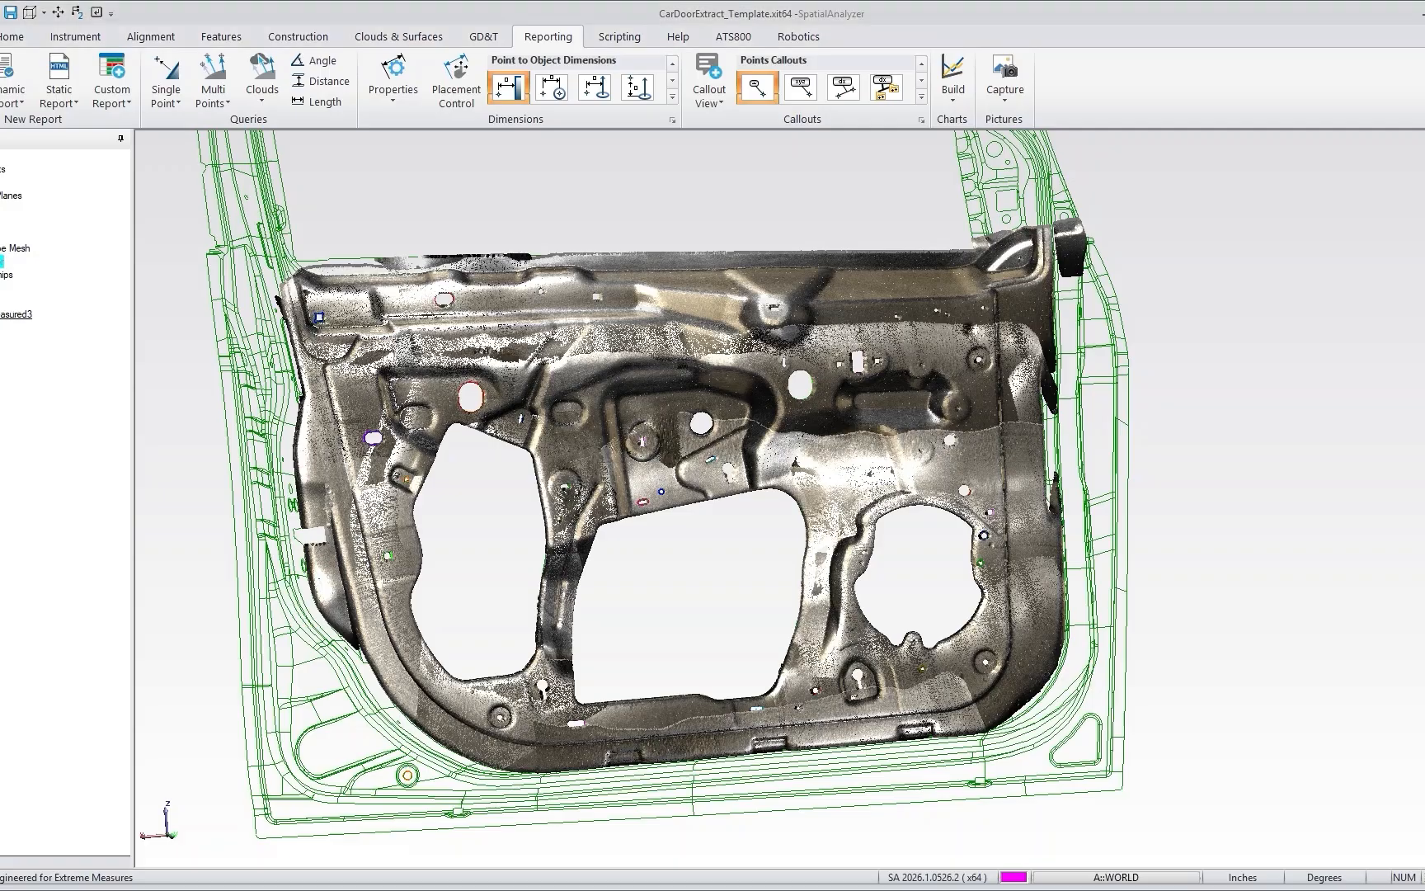
# Filter the car door's MainMeasured3 cloud by intensity with a high threshold of 80, and reset all cloud points to visible.
pyautogui.rightClick(12, 314)
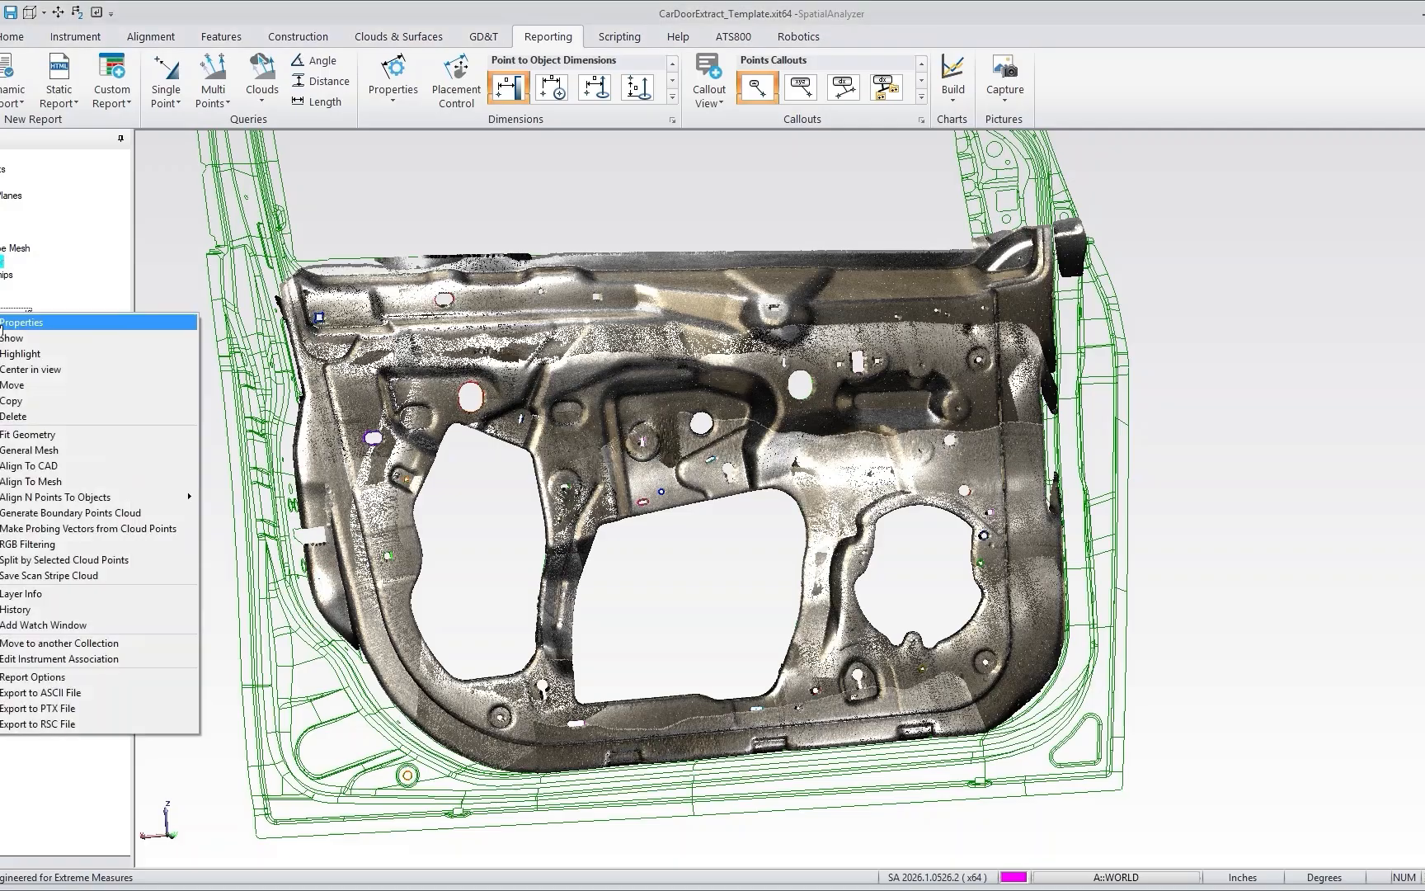
pyautogui.click(33, 543)
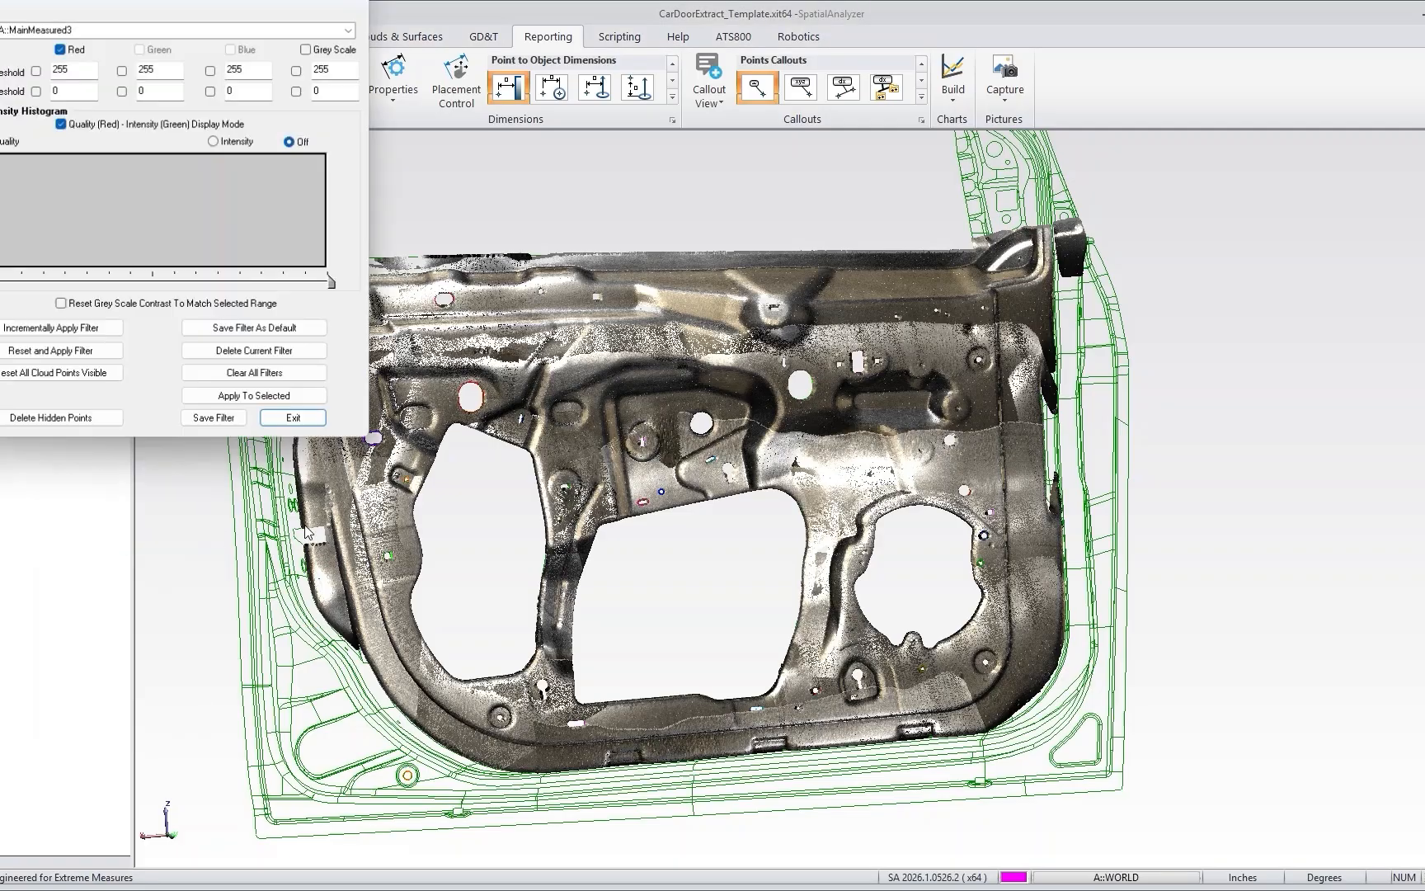
pyautogui.click(214, 141)
pyautogui.moveTo(331, 283); pyautogui.dragTo(92, 284)
pyautogui.click(93, 357)
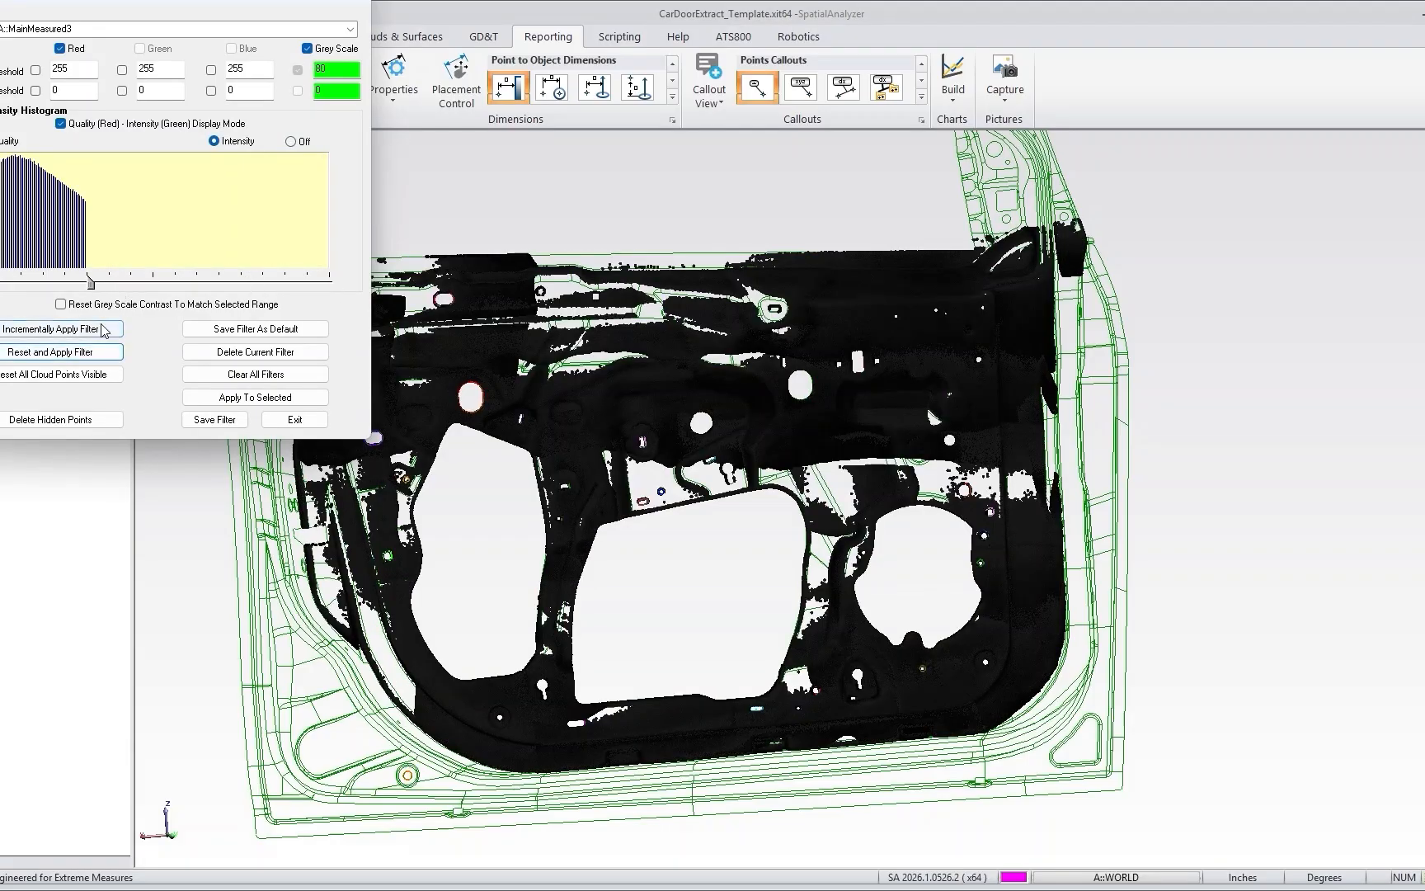
pyautogui.click(98, 378)
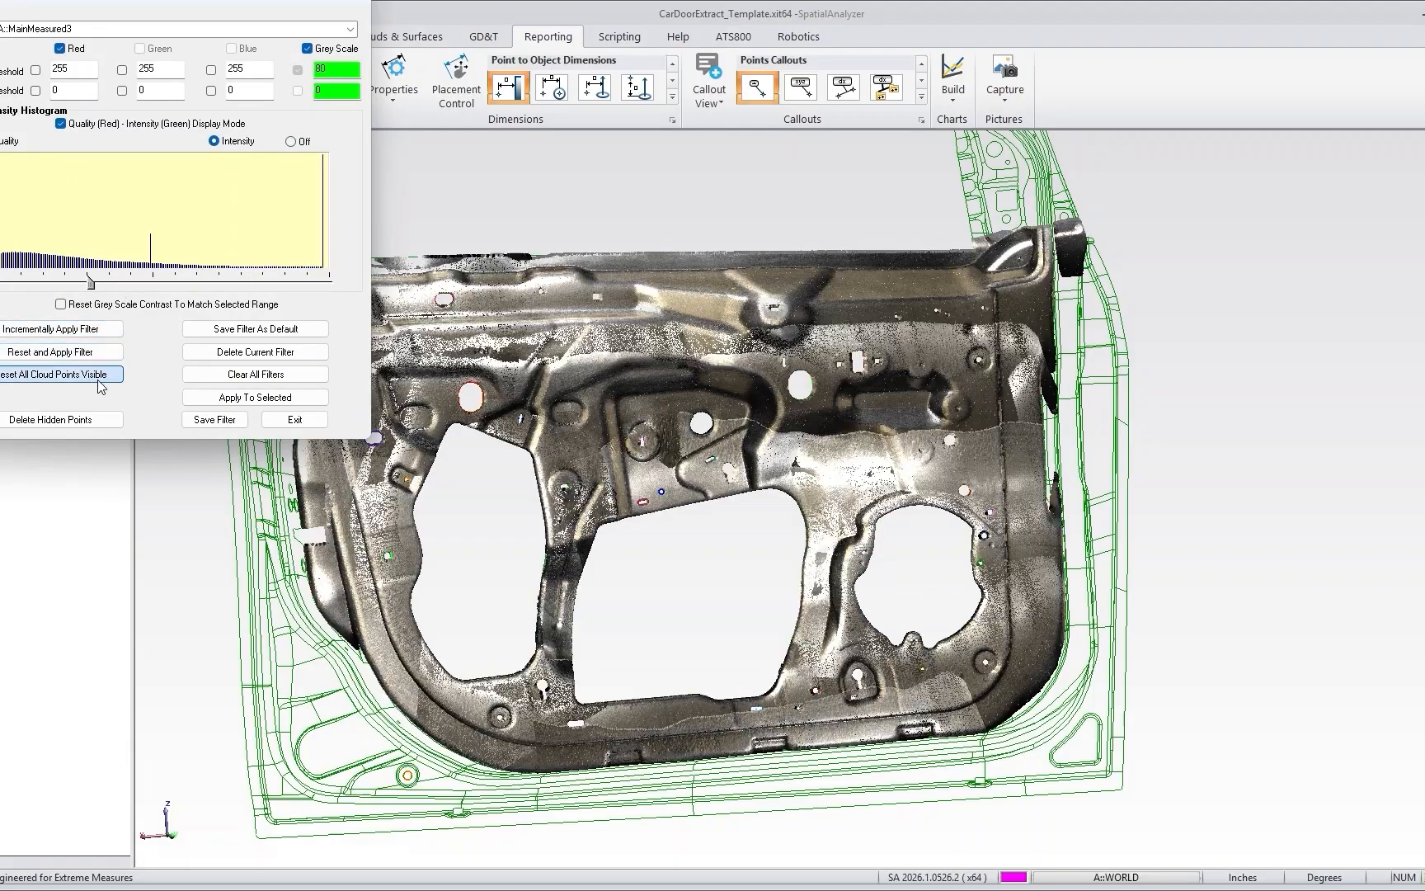
pyautogui.click(296, 420)
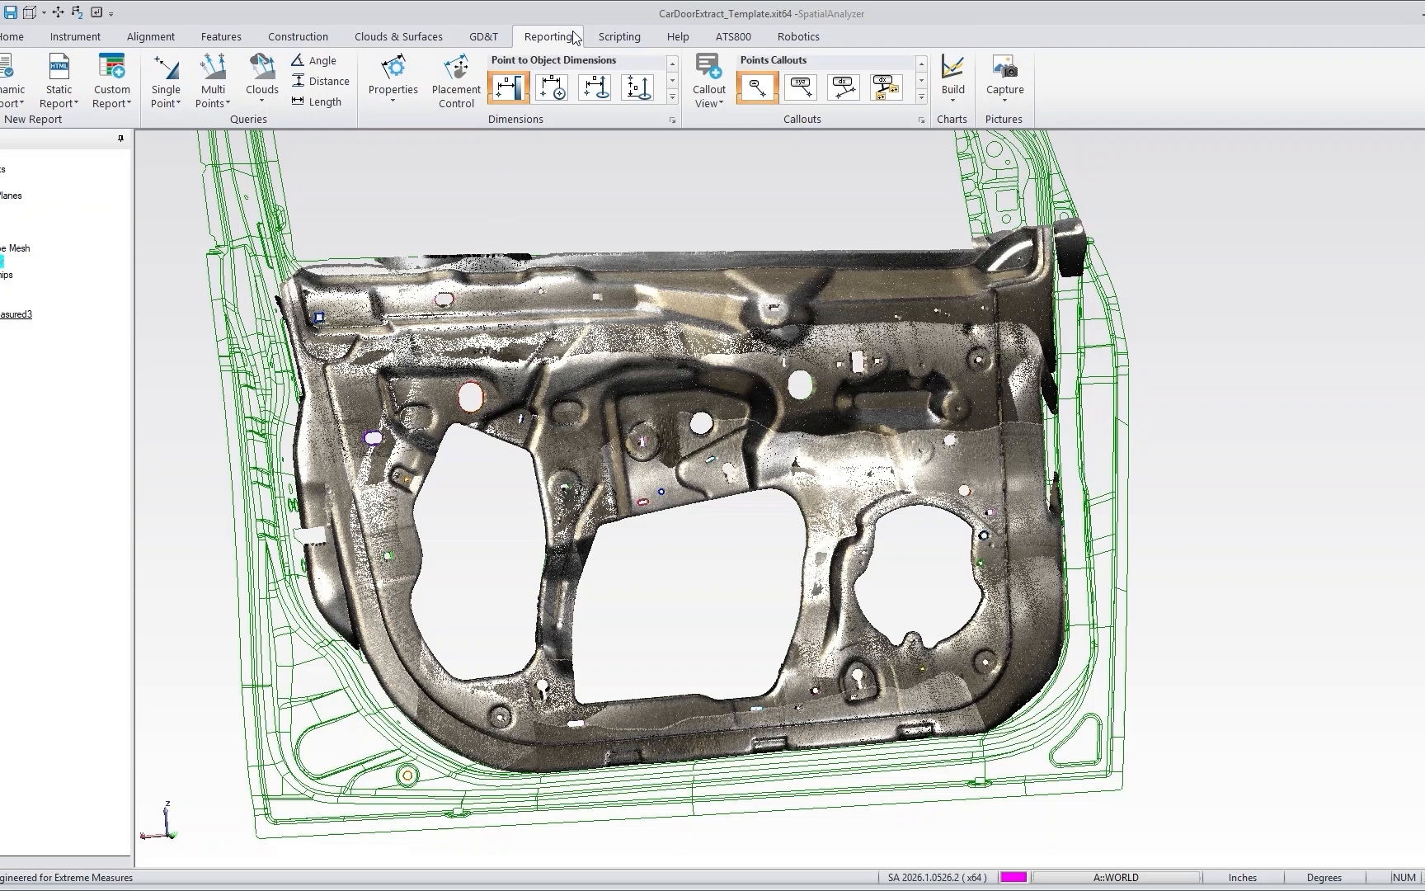
# Run a Cloud to Mesh = Cloud query comparing the measured door cloud with the door mesh.
pyautogui.click(267, 99)
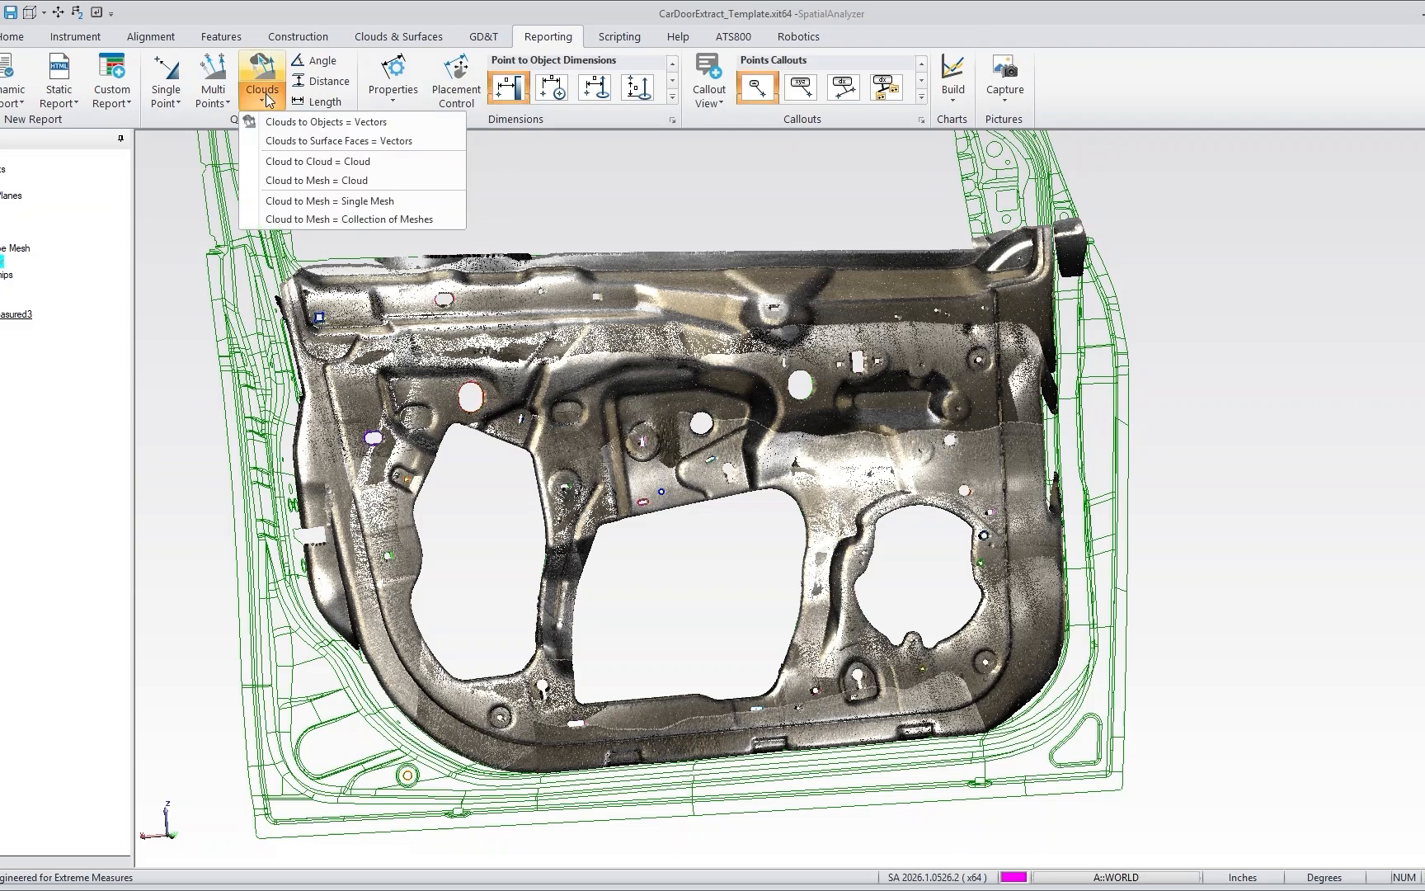
pyautogui.click(310, 180)
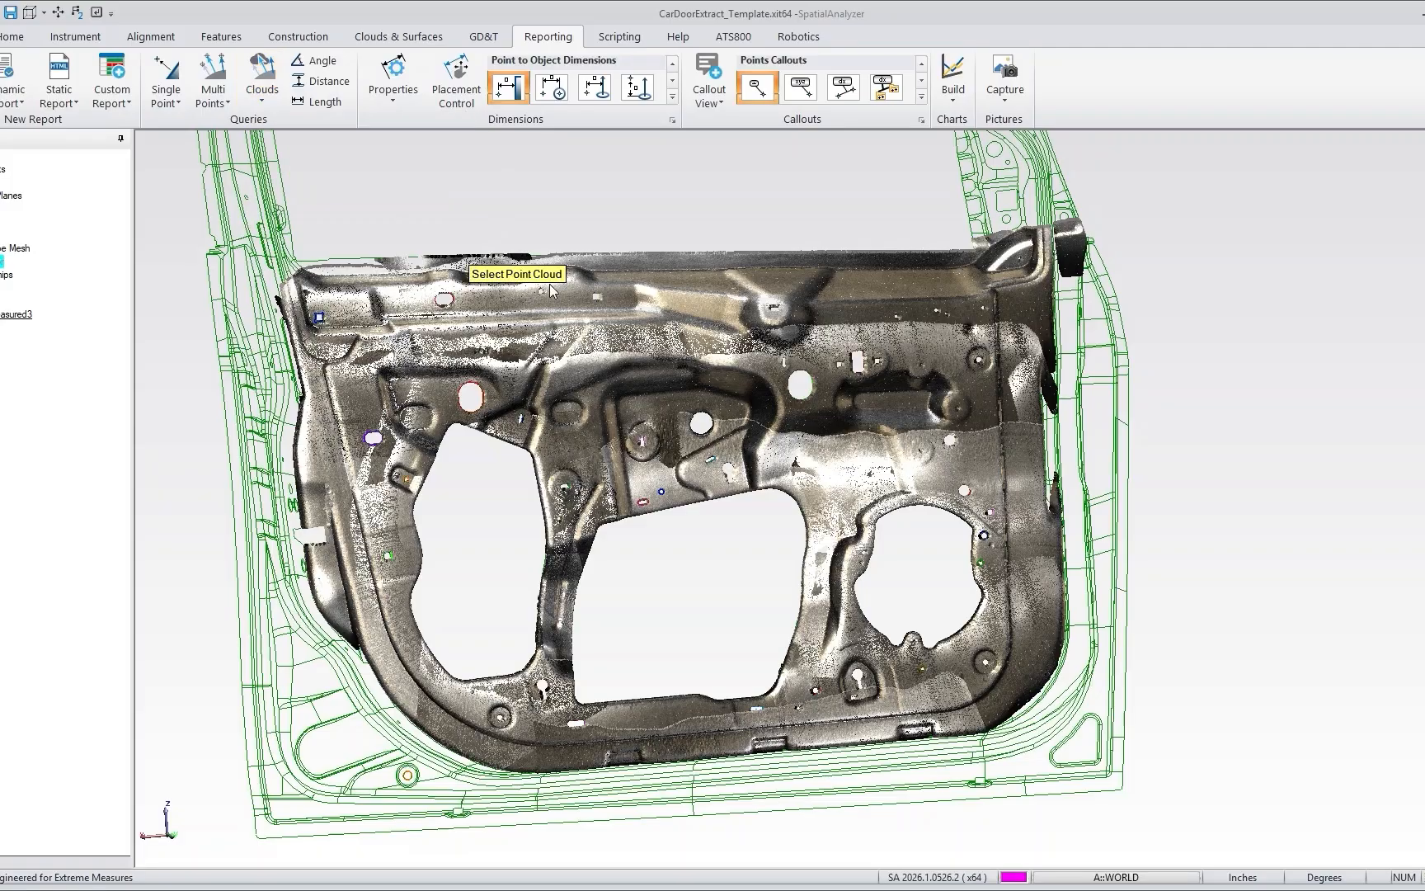
pyautogui.click(600, 302)
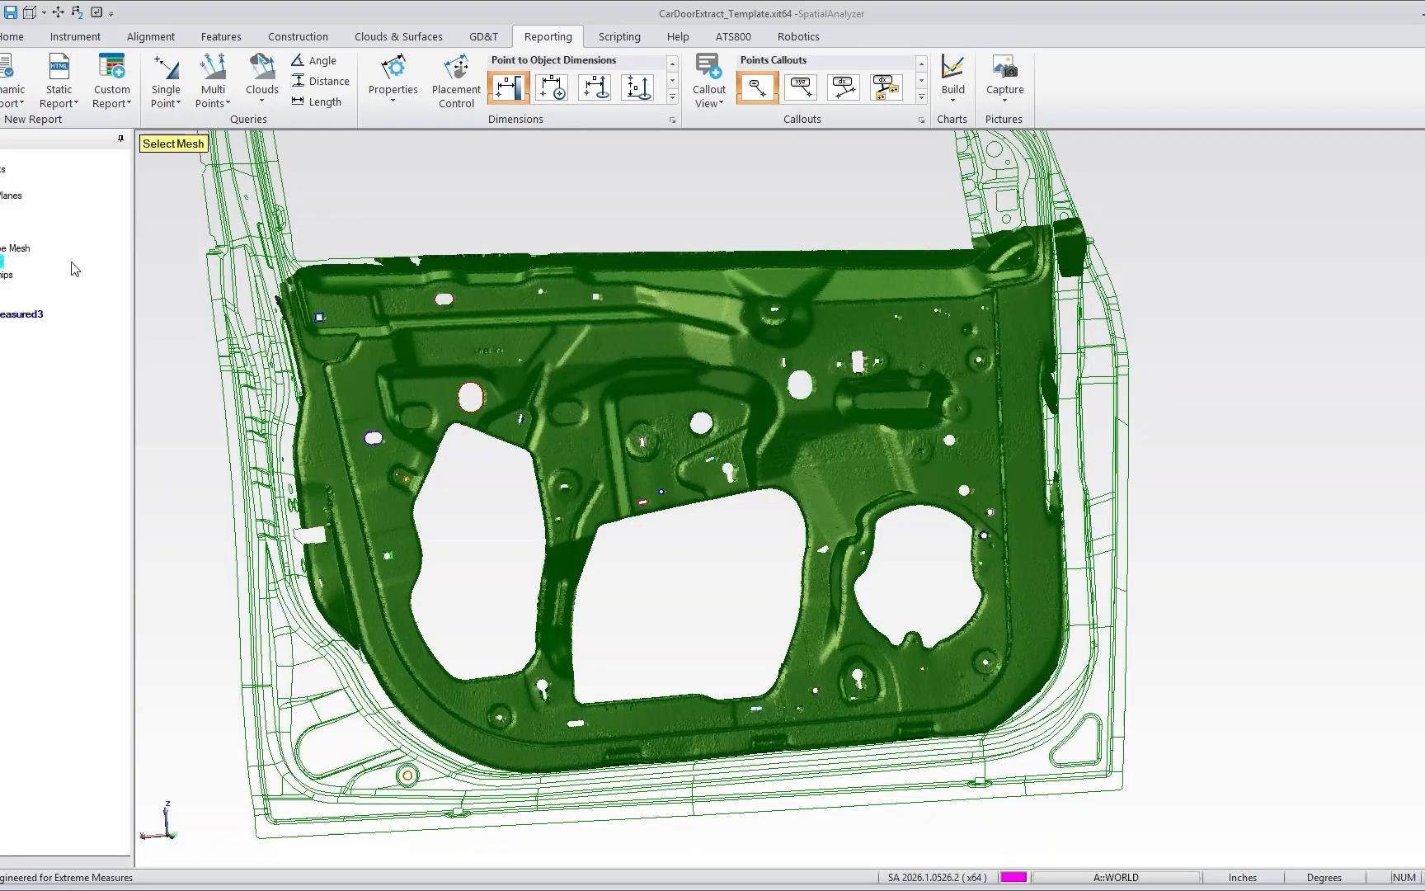
pyautogui.click(2, 261)
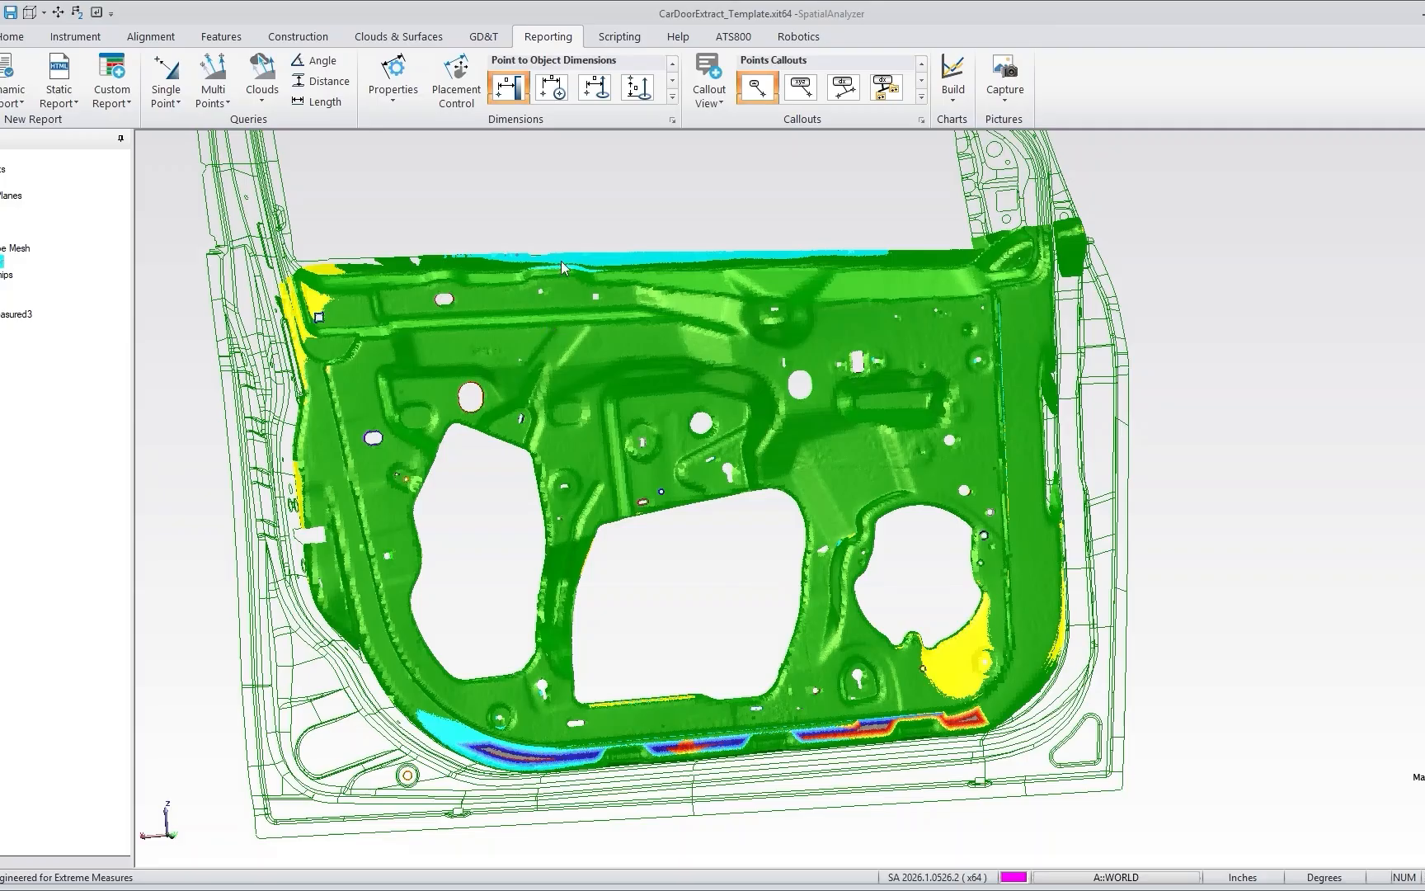
# Set the MainMeasured3 cloud's colorization to the Toleranced (Go / No-Go) color profile.
pyautogui.rightClick(12, 312)
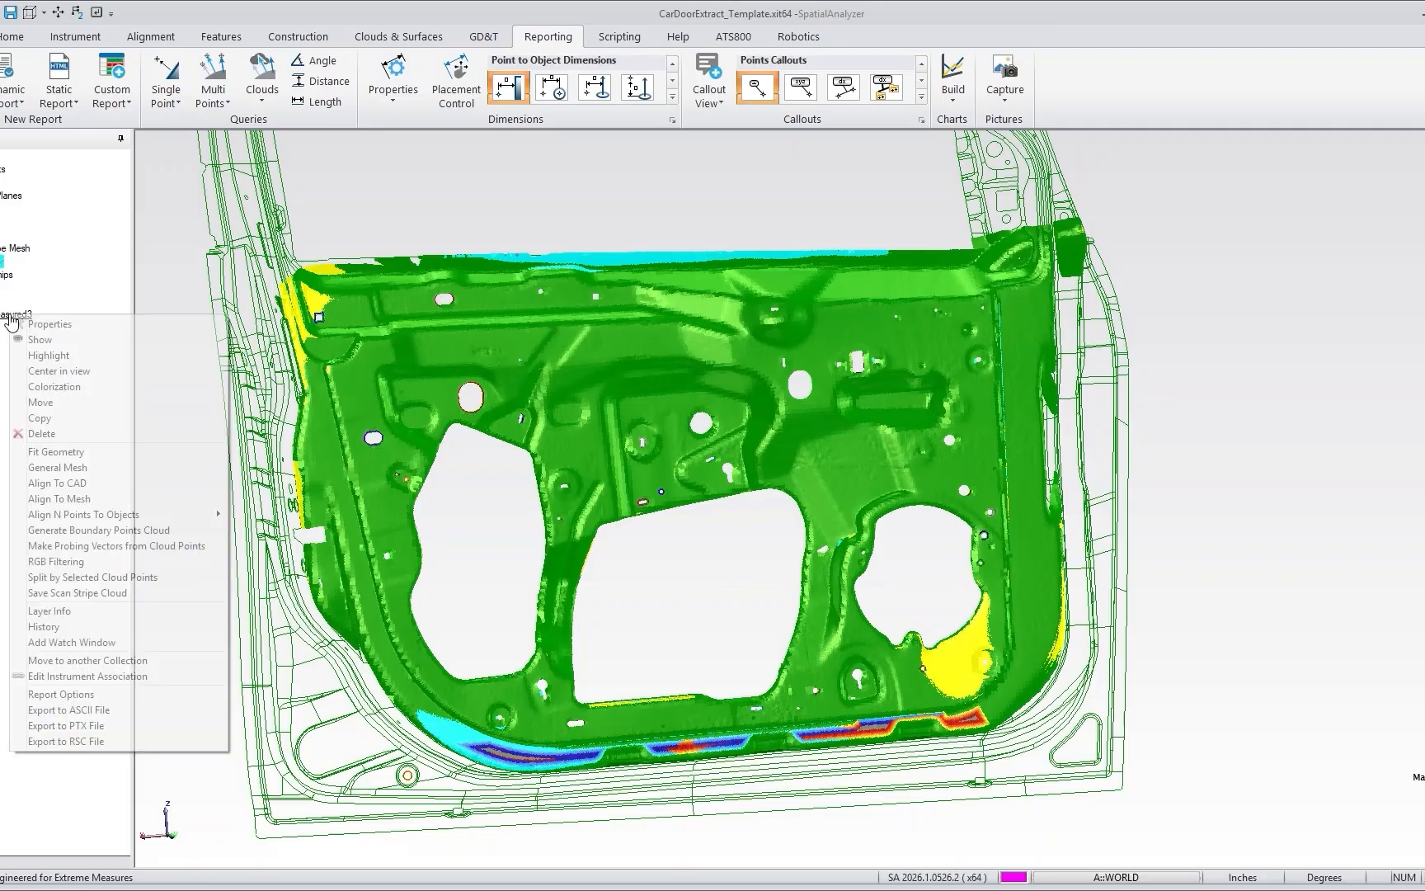
pyautogui.click(63, 394)
pyautogui.moveTo(758, 169); pyautogui.dragTo(1141, 178)
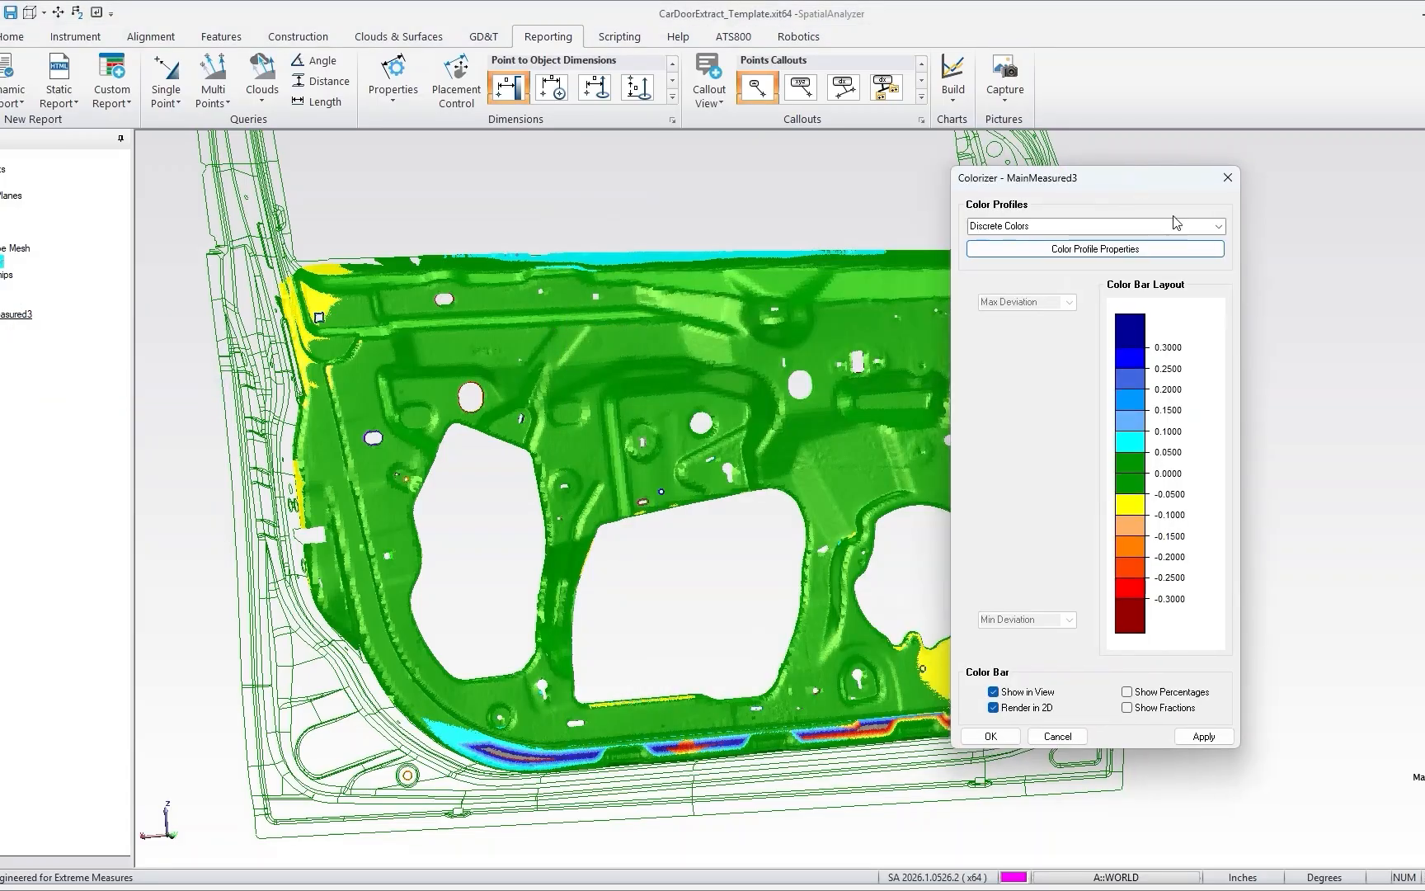
pyautogui.click(1209, 226)
pyautogui.click(1092, 270)
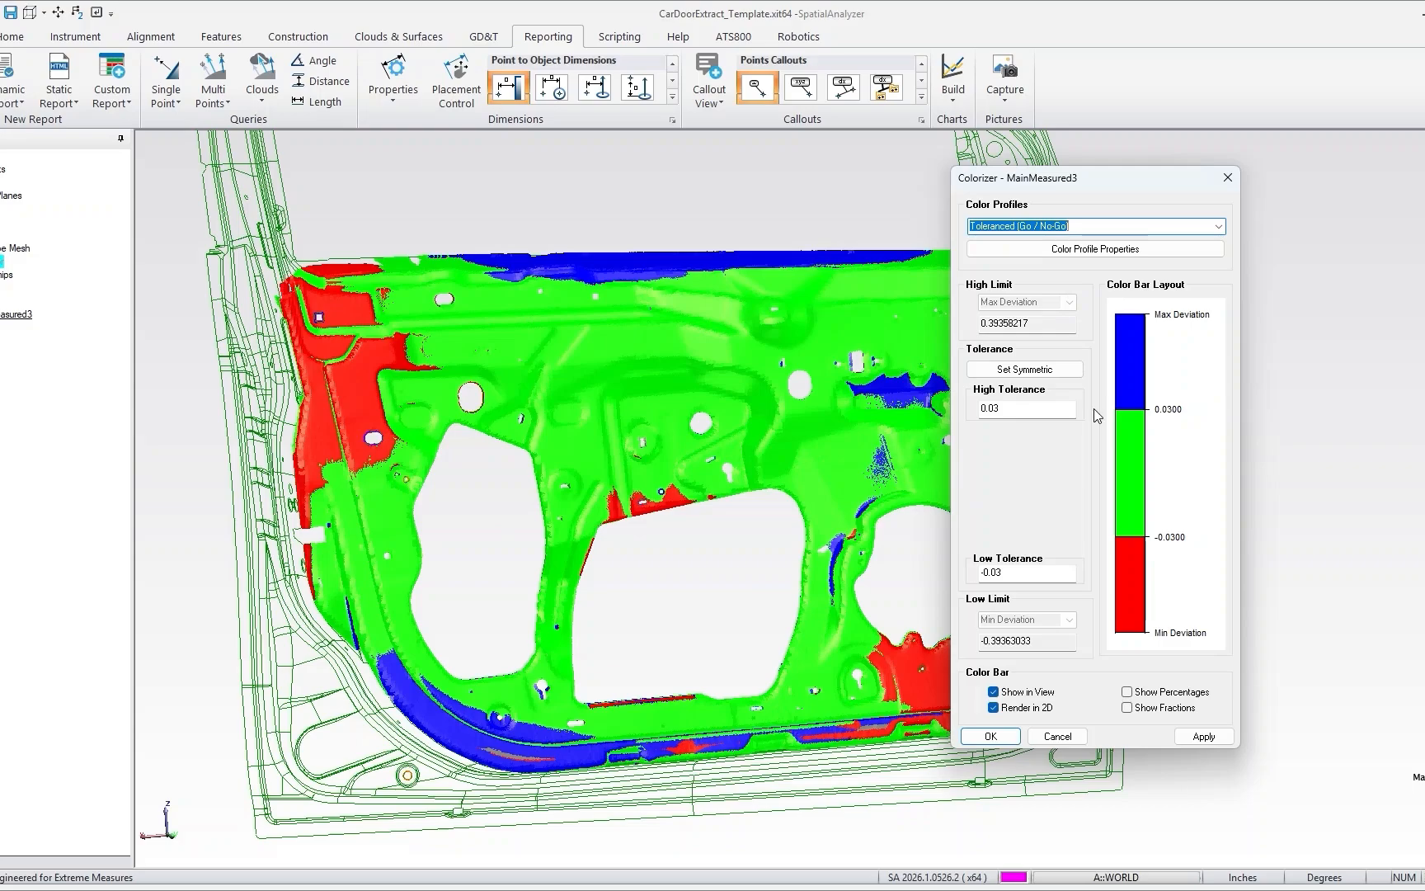
pyautogui.click(1014, 734)
pyautogui.moveTo(883, 532); pyautogui.dragTo(830, 349)
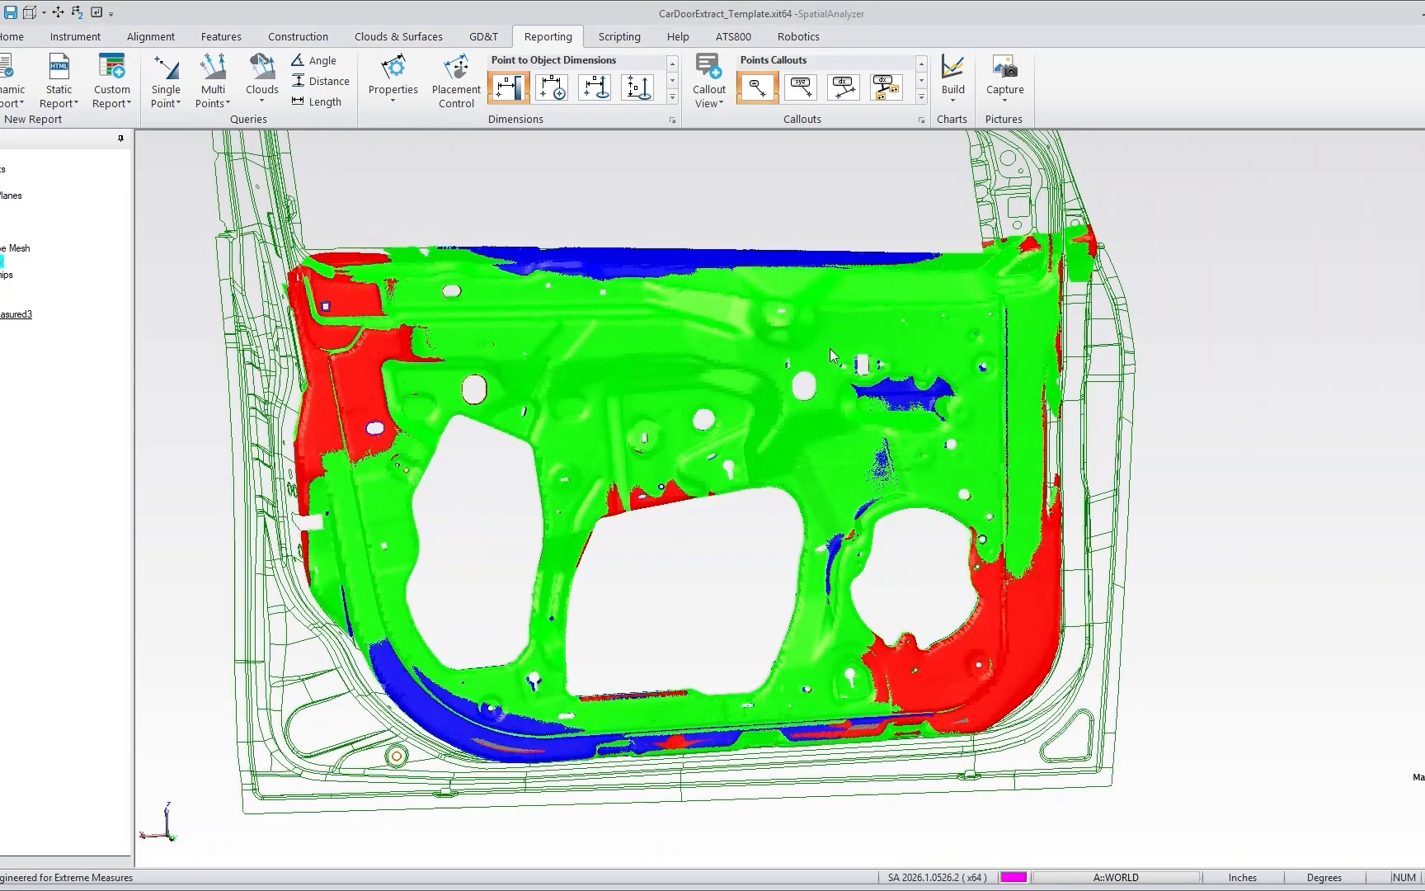
# Filter the MainMeasured3 cloud to its red points with a low threshold of 250 and the Quality-Intensity display mode off.
pyautogui.rightClick(19, 314)
pyautogui.click(72, 561)
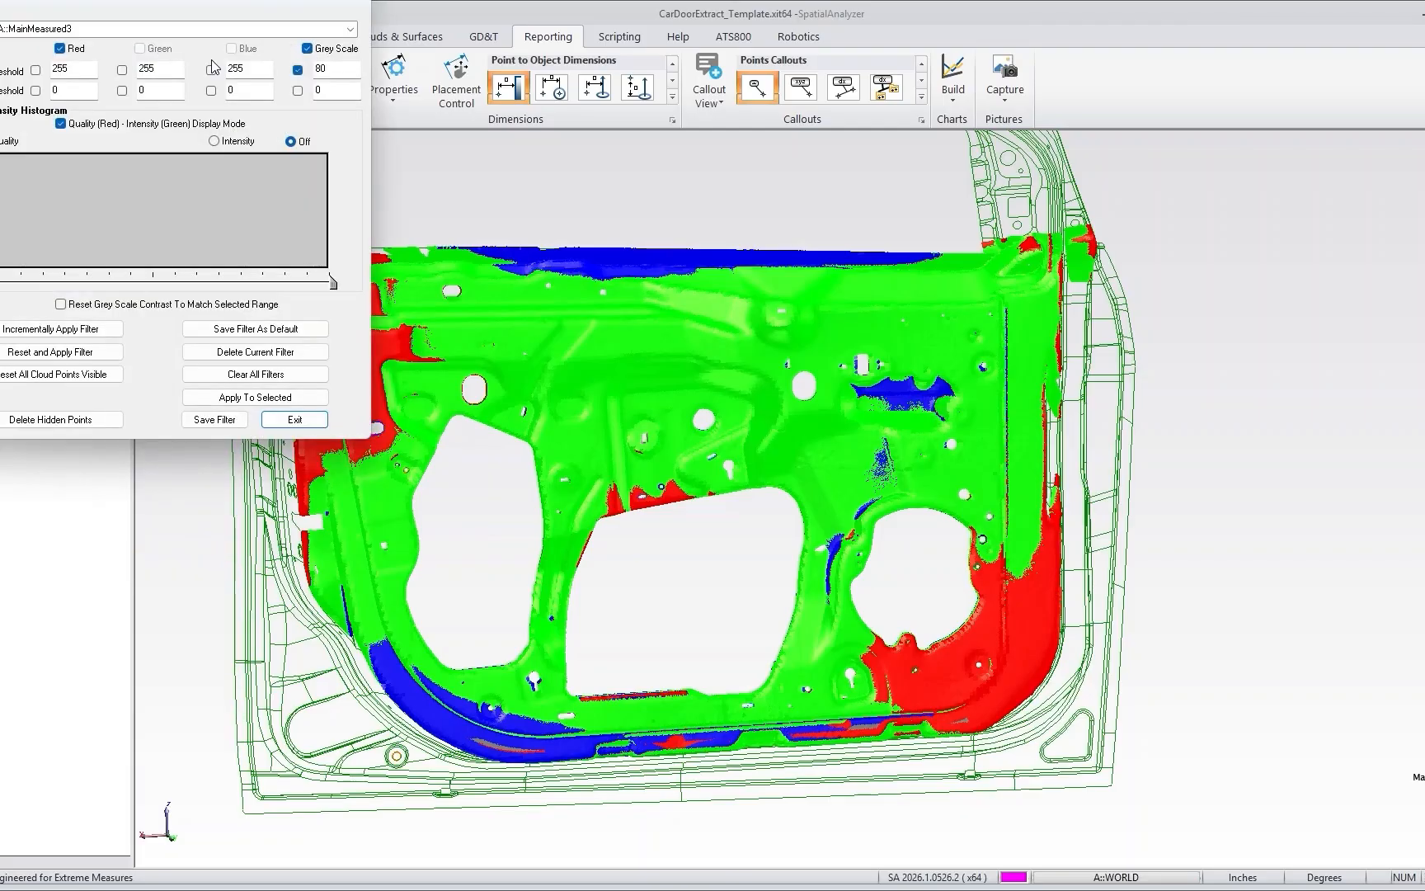
pyautogui.moveTo(178, 22); pyautogui.dragTo(1265, 213)
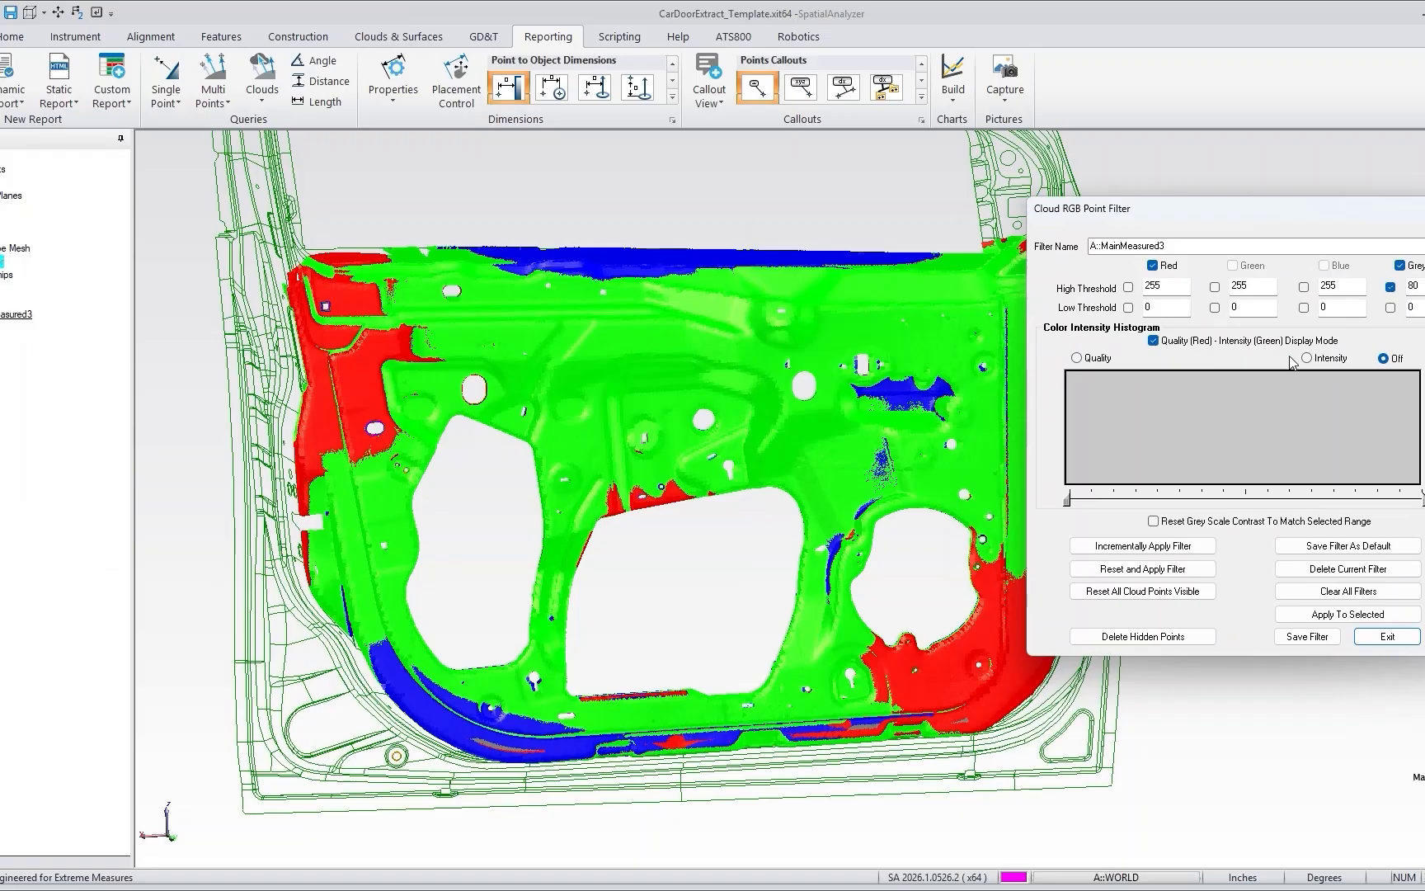
pyautogui.click(1152, 340)
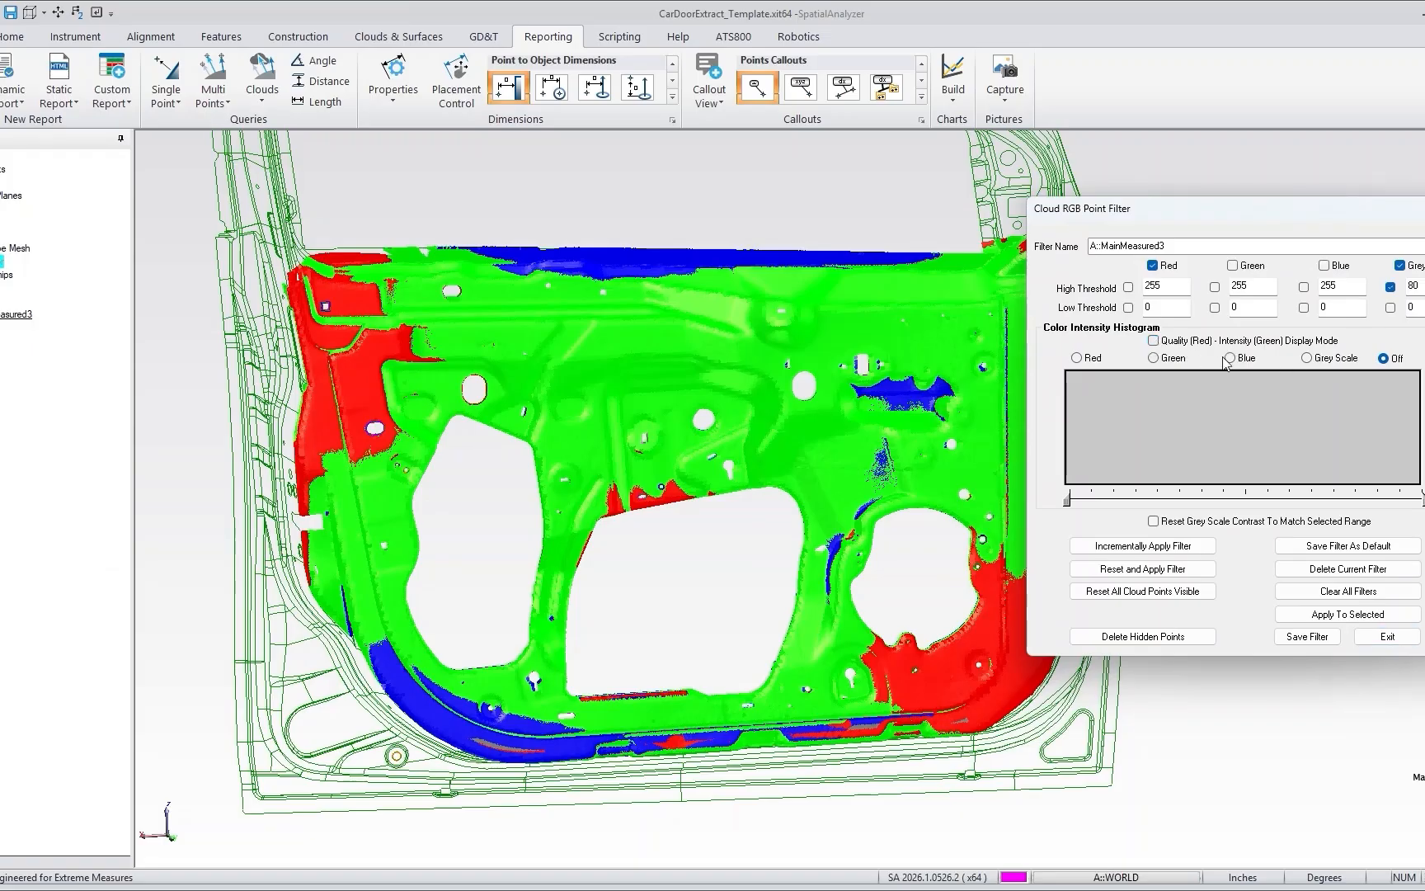
pyautogui.click(1076, 358)
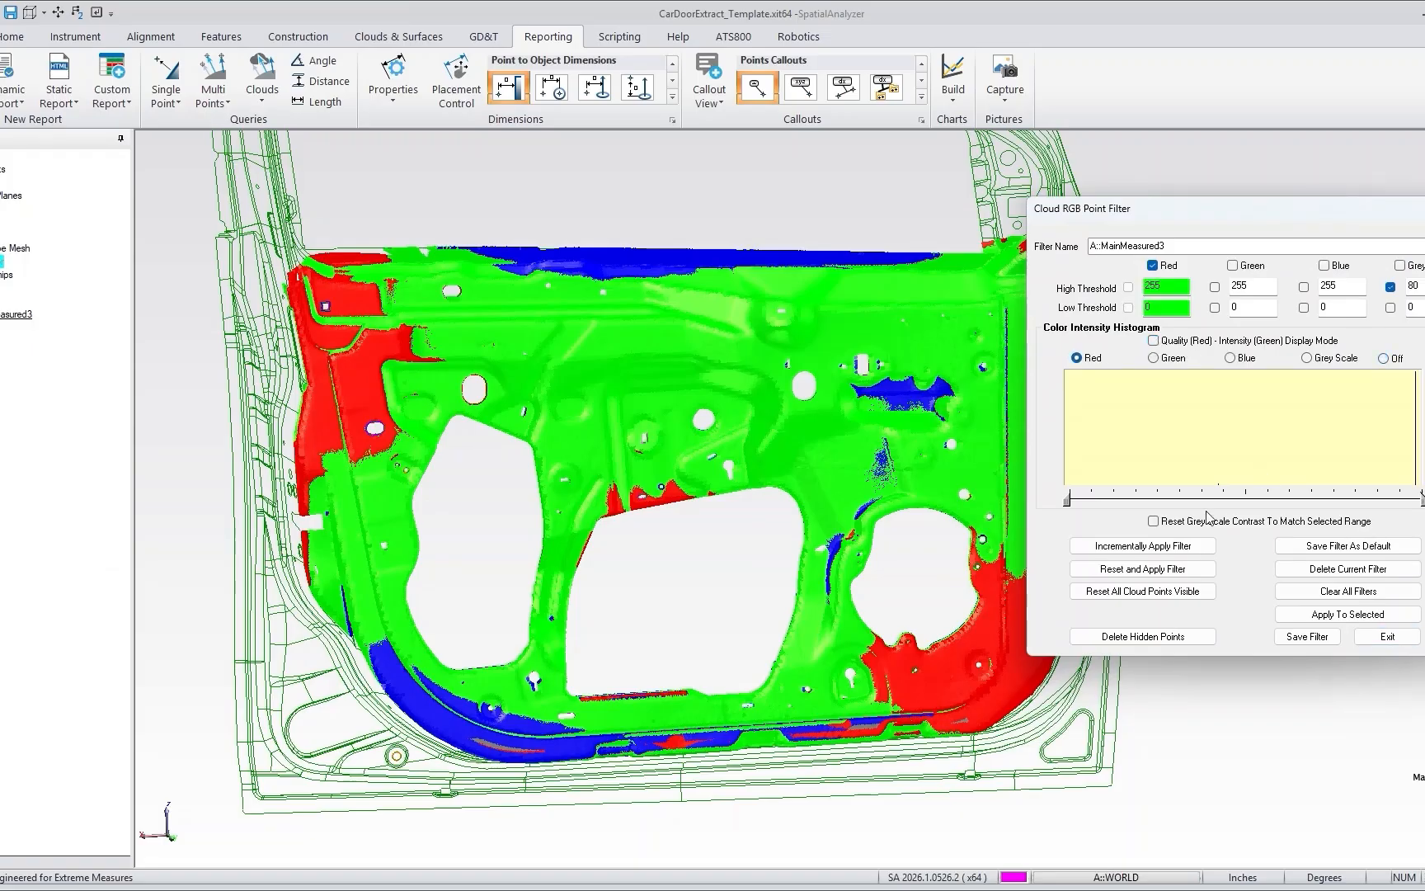
pyautogui.moveTo(1422, 499); pyautogui.dragTo(1383, 504)
pyautogui.moveTo(1070, 503); pyautogui.dragTo(1413, 513)
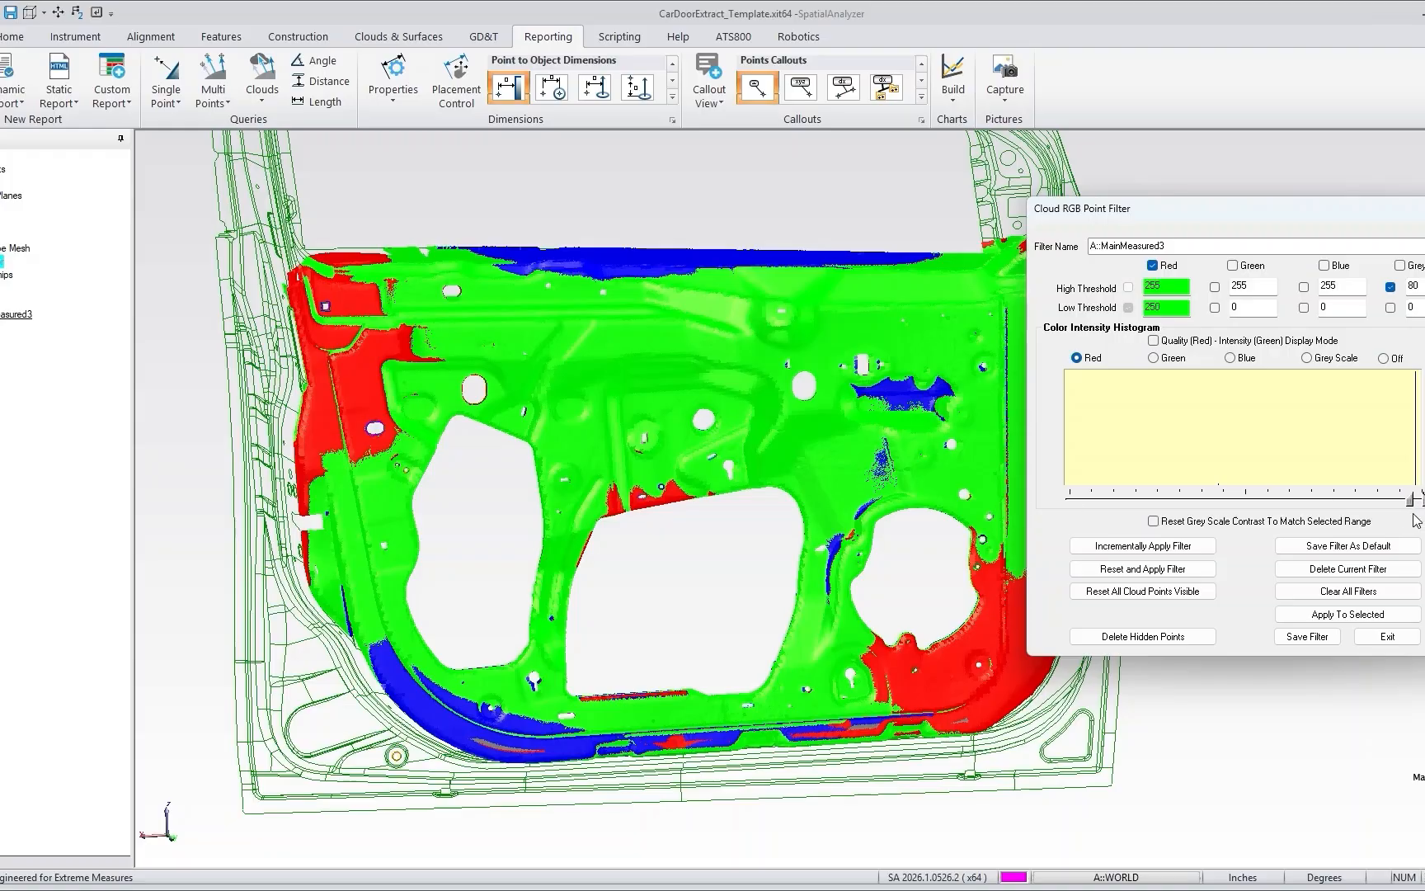
pyautogui.click(1138, 571)
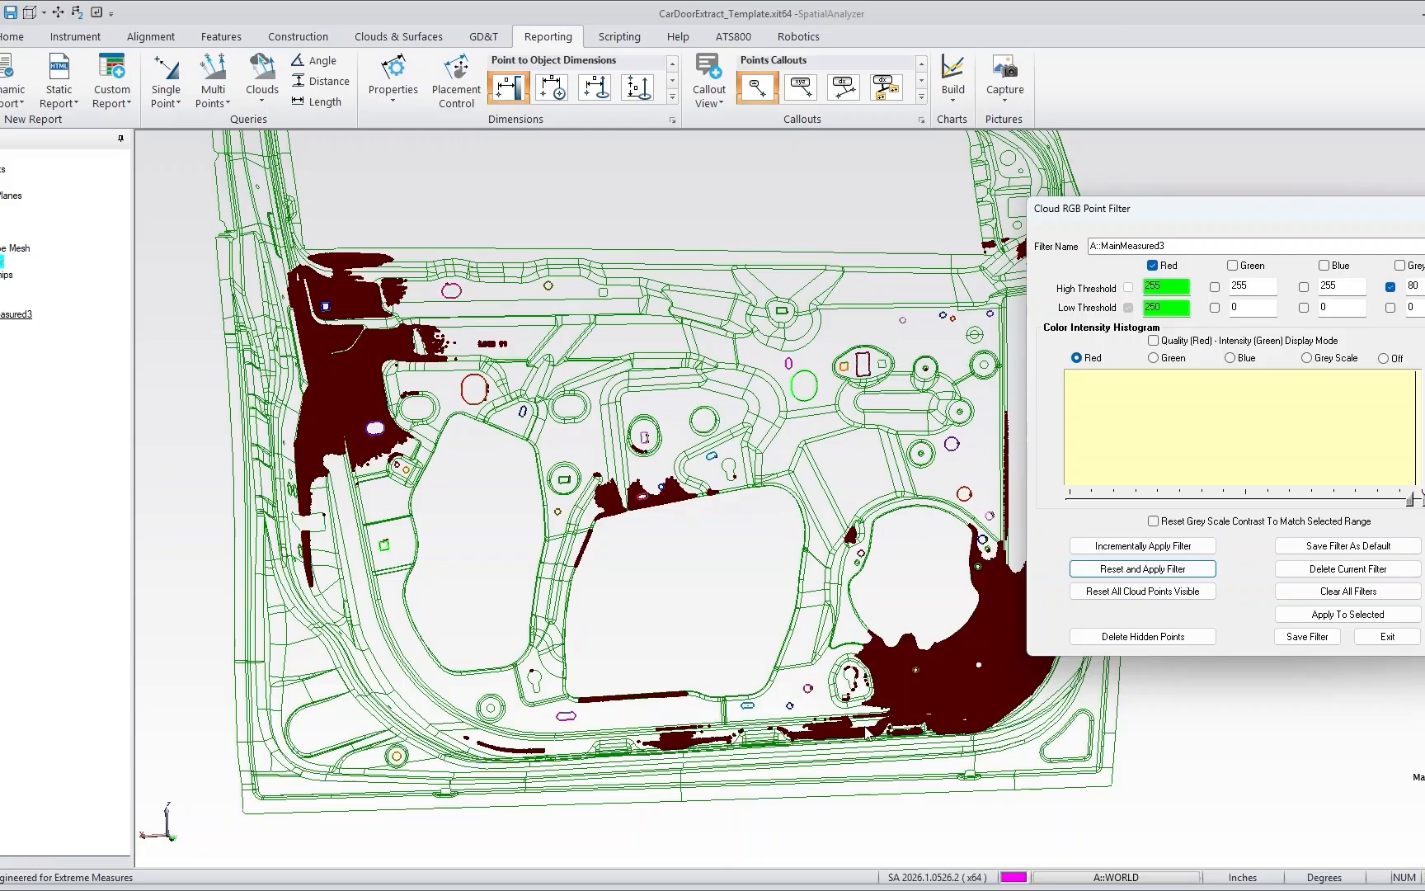
pyautogui.click(1388, 636)
pyautogui.moveTo(1055, 508); pyautogui.dragTo(363, 463)
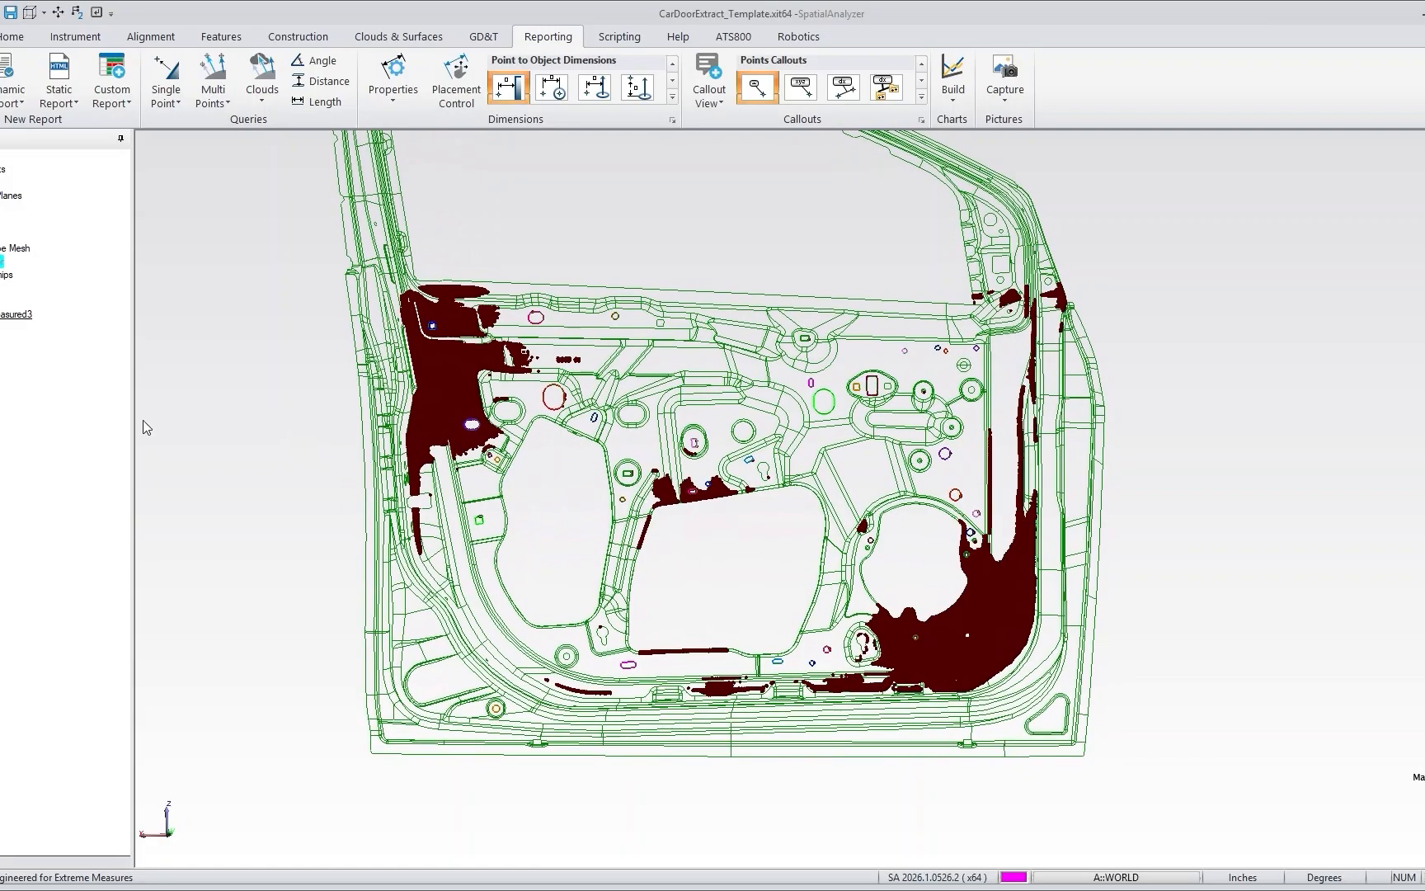
# Reset all MainMeasured3 cloud points to visible and turn off the Quality-Intensity display mode in the RGB filter.
pyautogui.rightClick(6, 317)
pyautogui.click(59, 564)
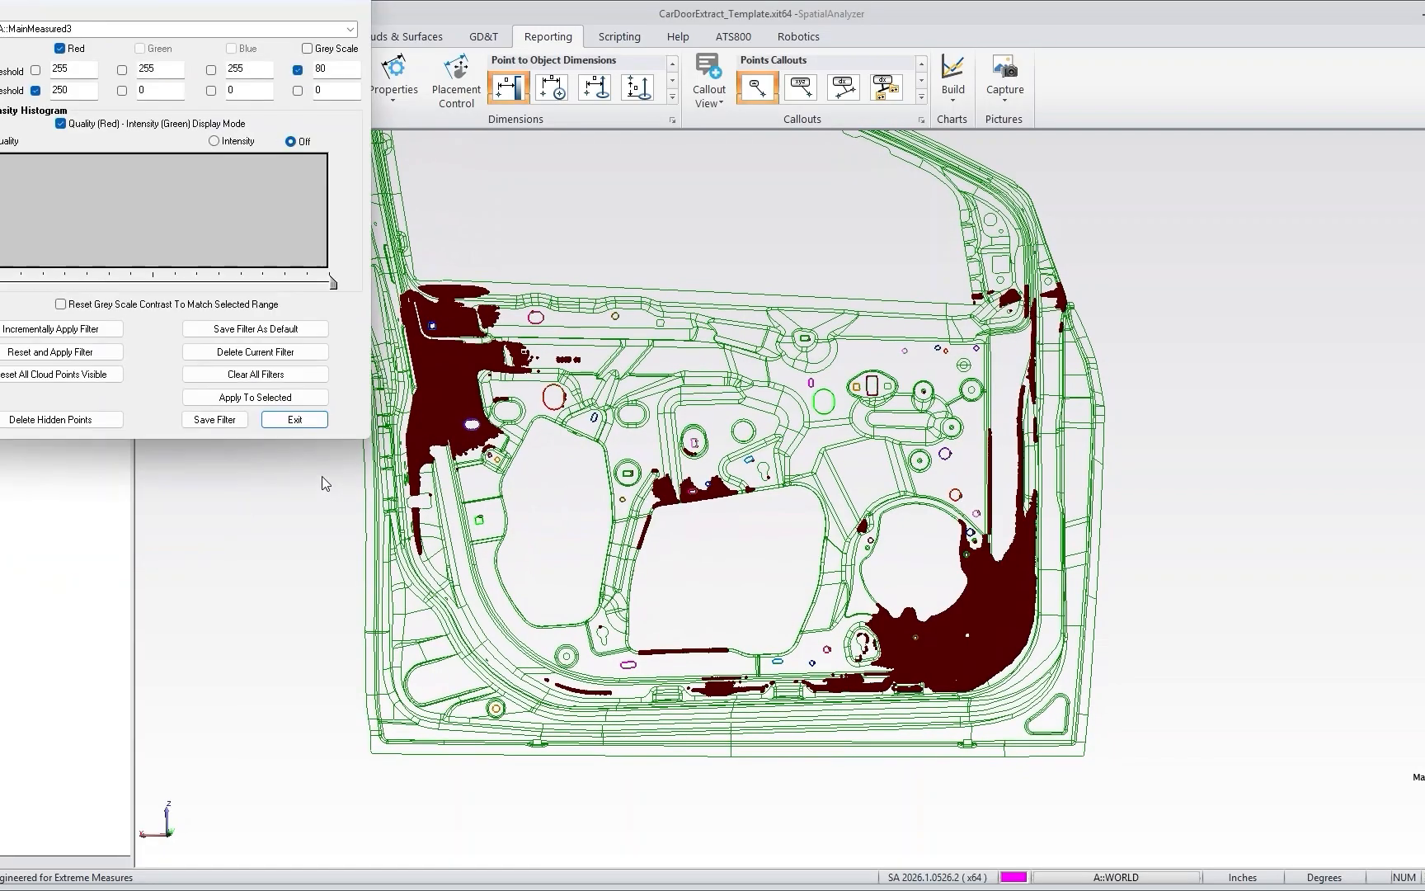
pyautogui.click(117, 384)
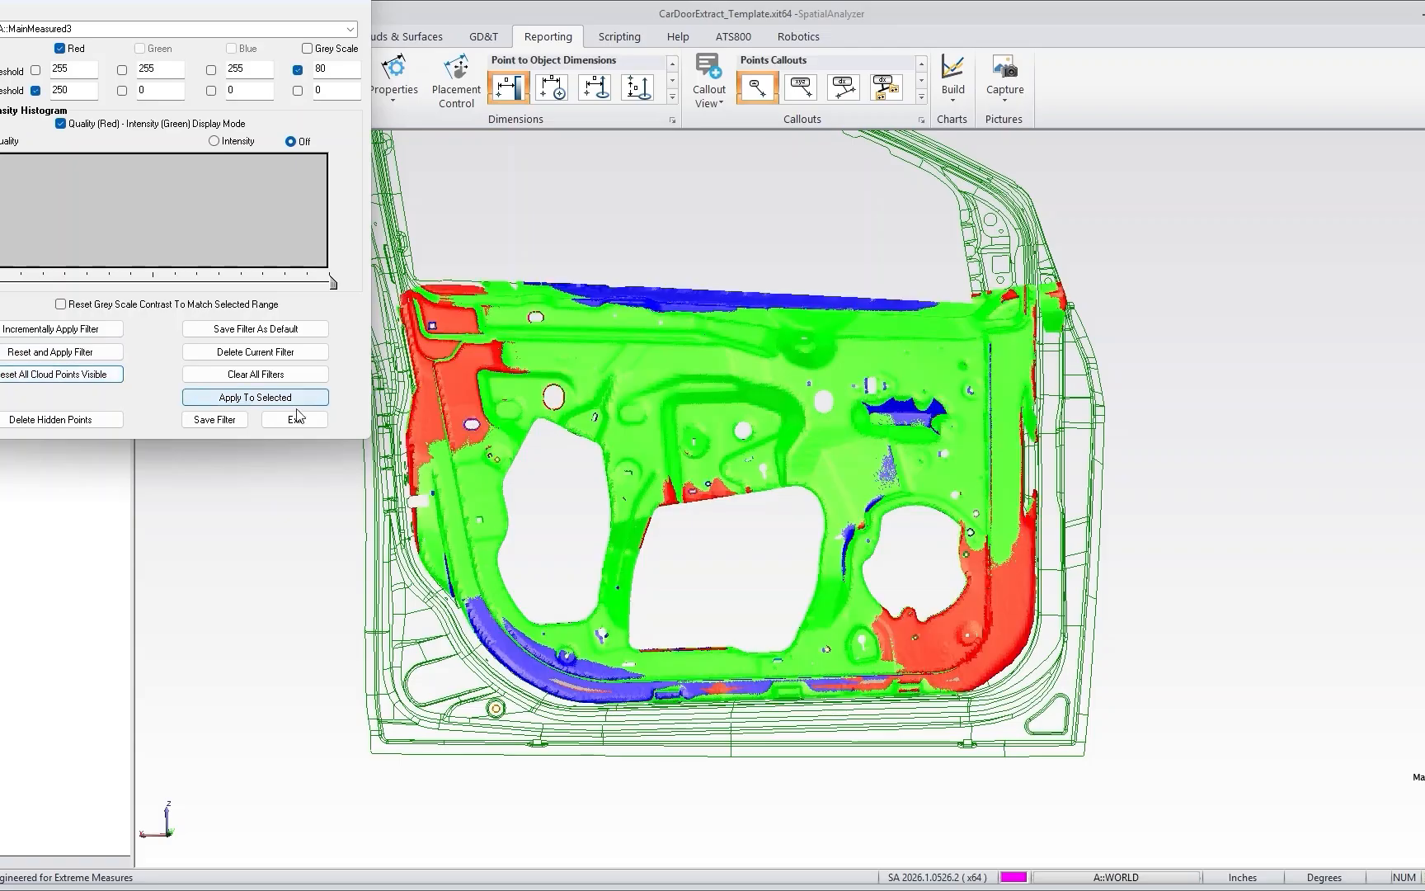
pyautogui.moveTo(566, 476)
pyautogui.mouseDown()
pyautogui.moveTo(527, 480)
pyautogui.moveTo(557, 489)
pyautogui.mouseUp()
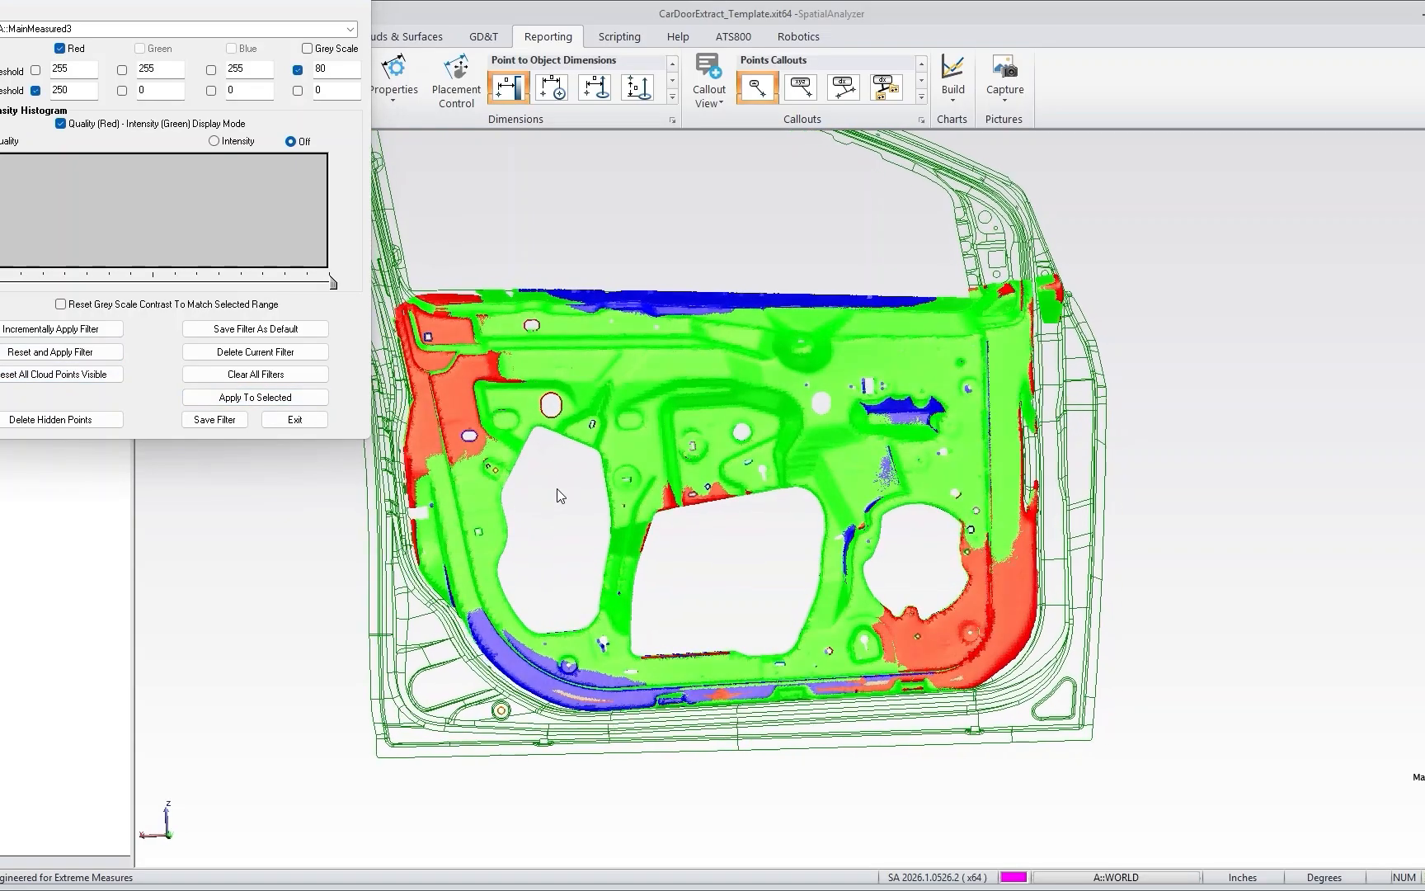
pyautogui.click(63, 125)
pyautogui.click(61, 124)
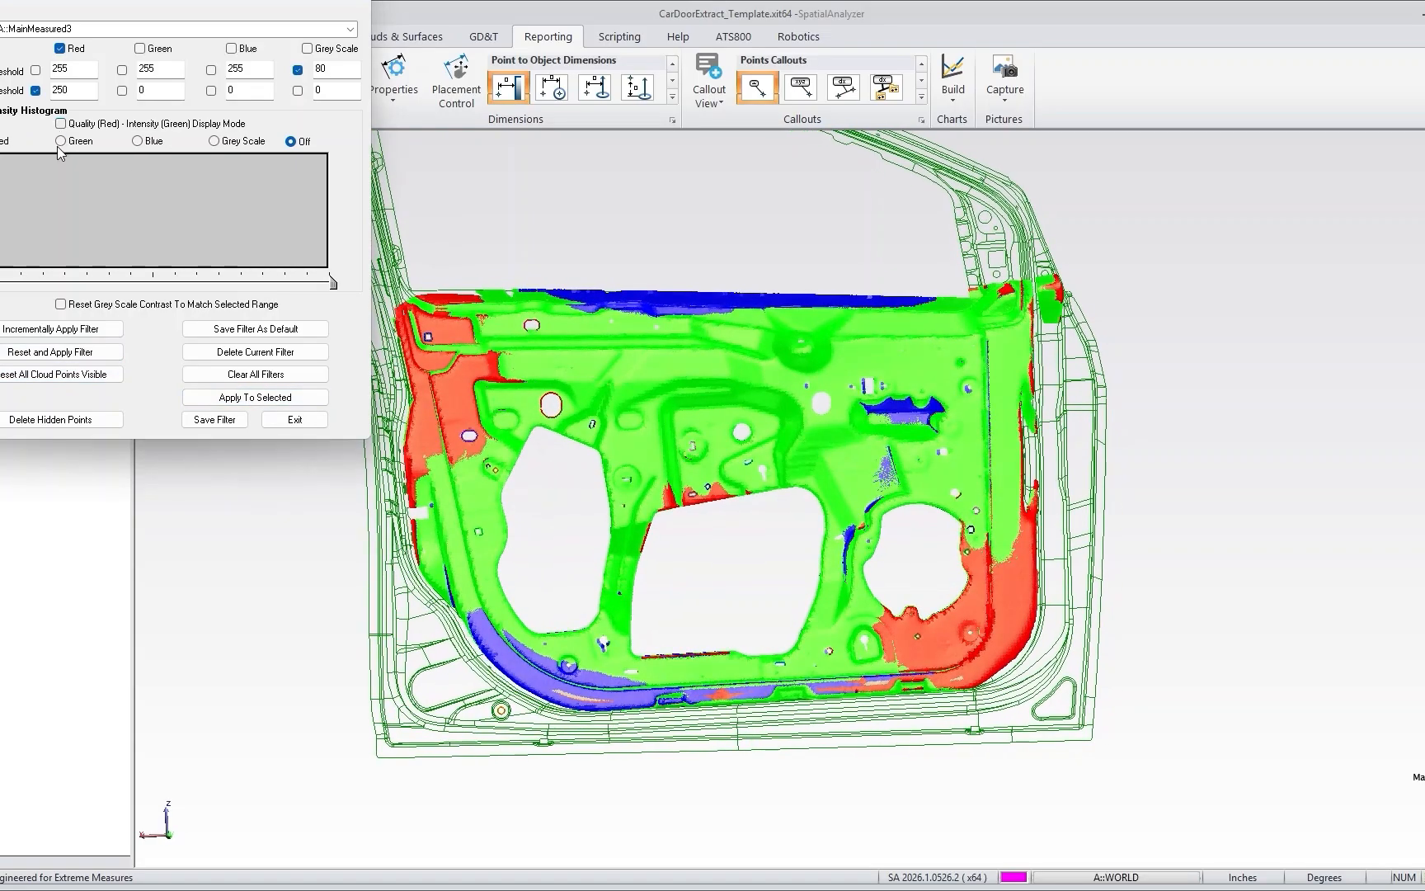
pyautogui.moveTo(579, 468); pyautogui.dragTo(751, 572)
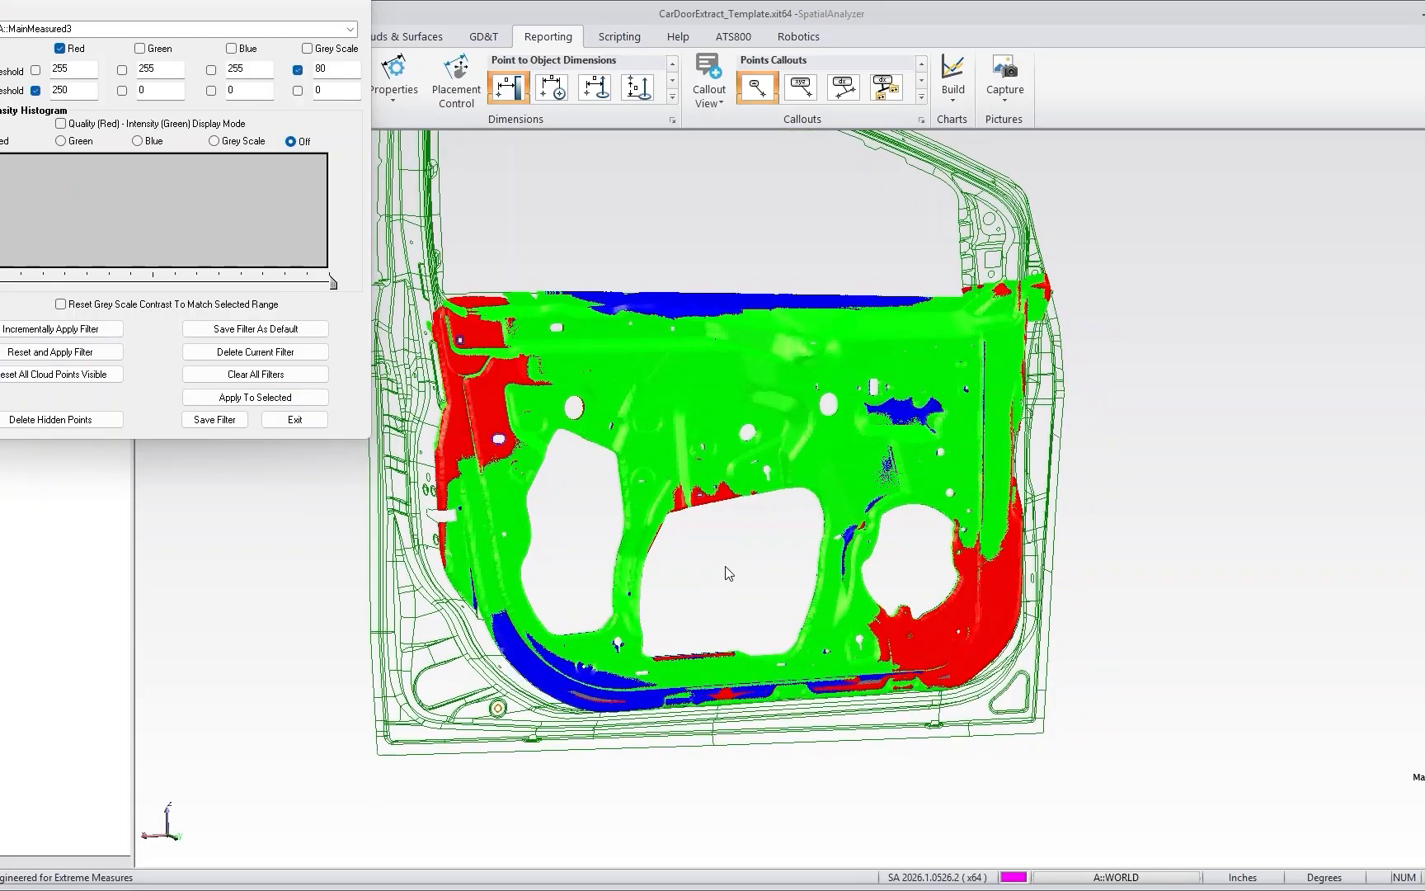